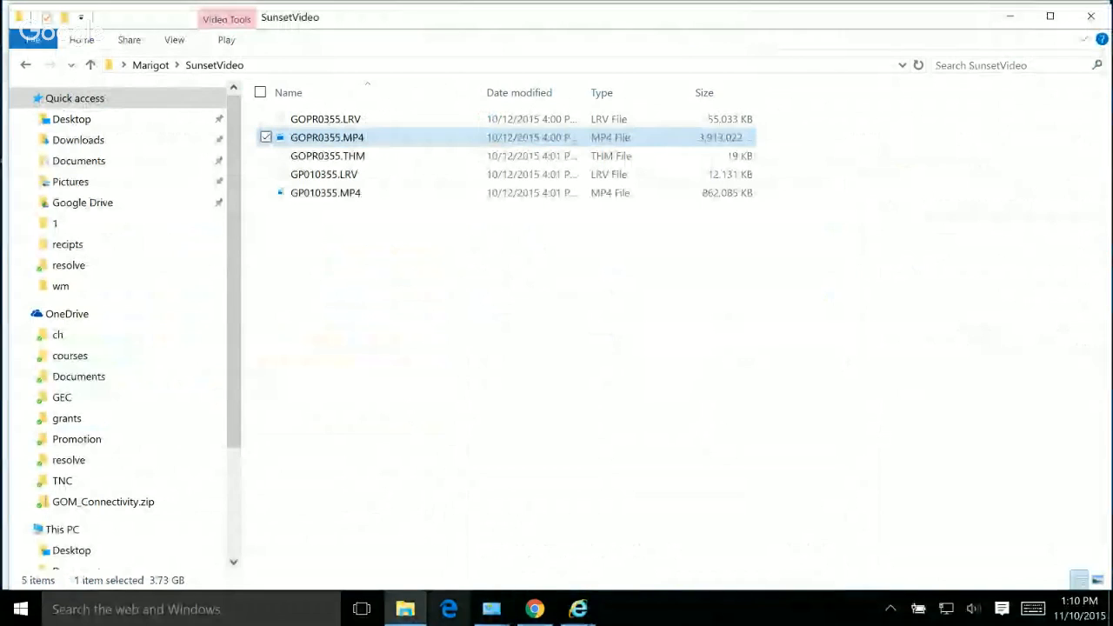
Step: Switch to the browser window showing the ArcGIS Help 10.1 quick tour on authoring geoprocessing services
mouse_move(578, 608)
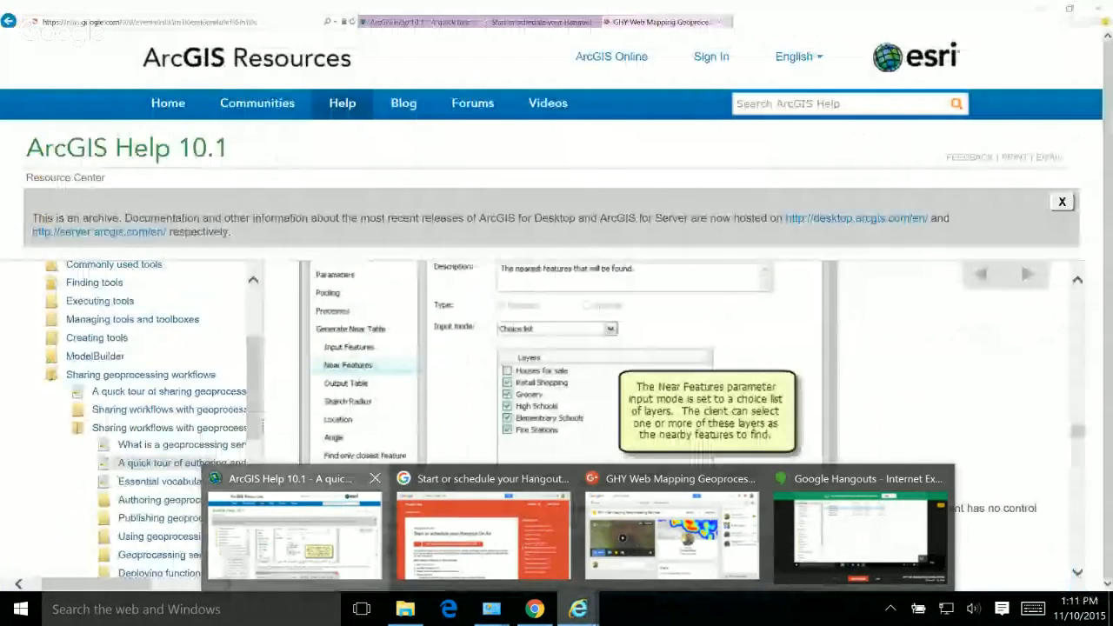
click(294, 530)
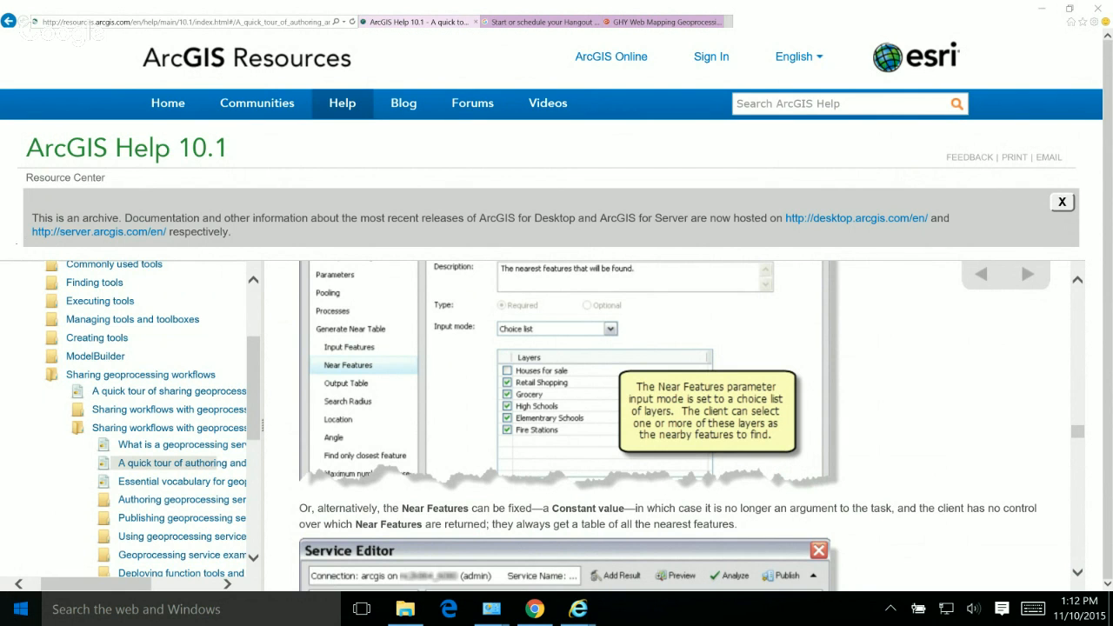
Step: Find and launch ArcCatalog 10.3.1, then minimize its window
click(21, 609)
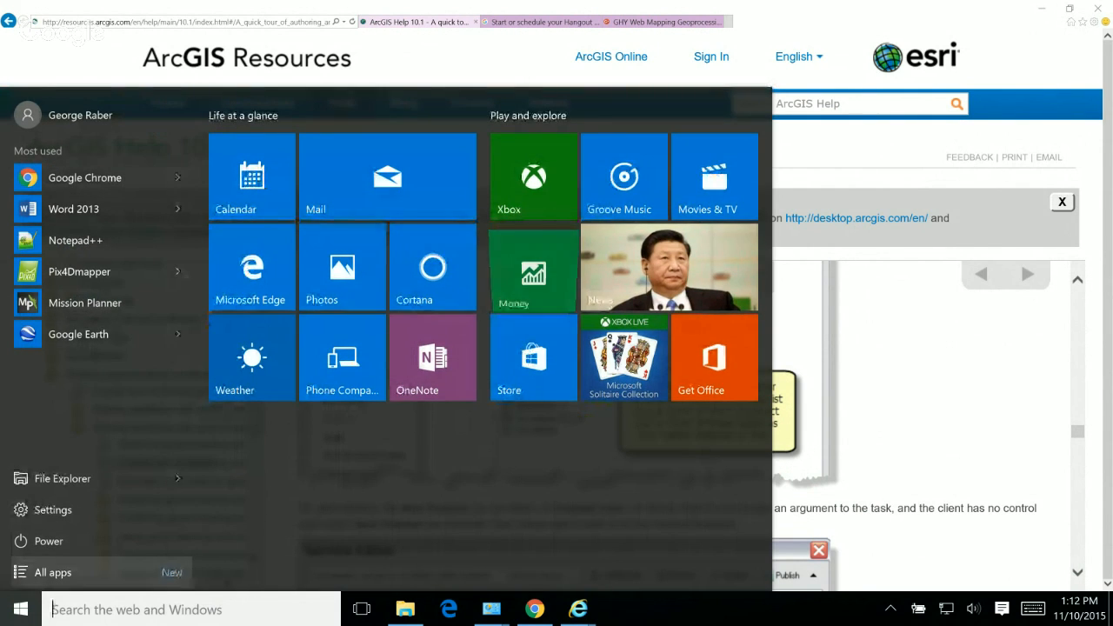
text(arc)
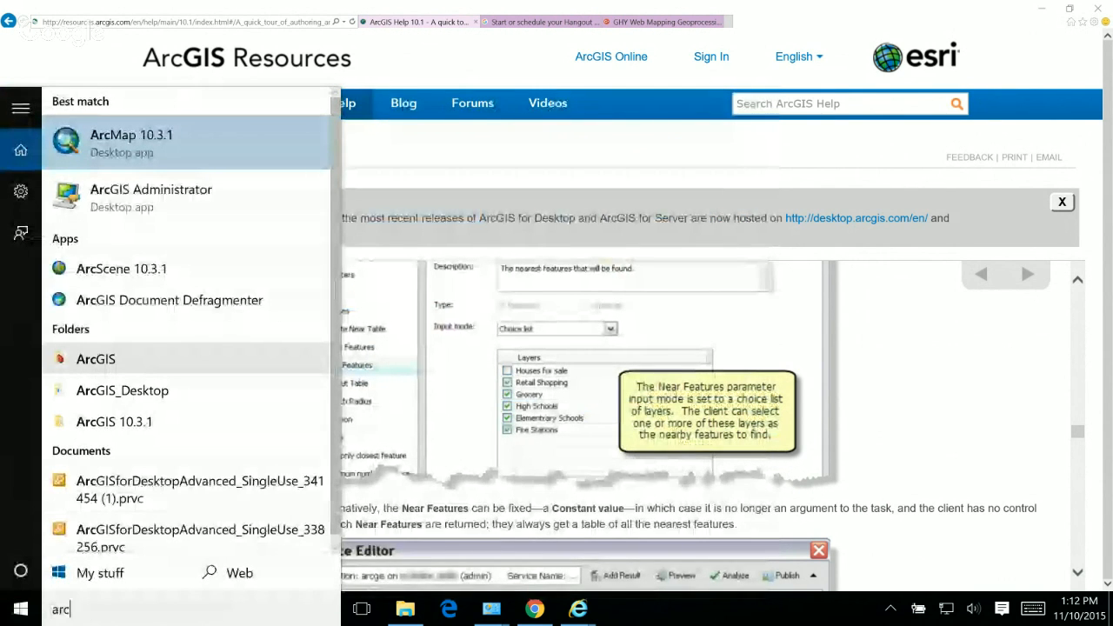
text(a)
key(BackSpace)
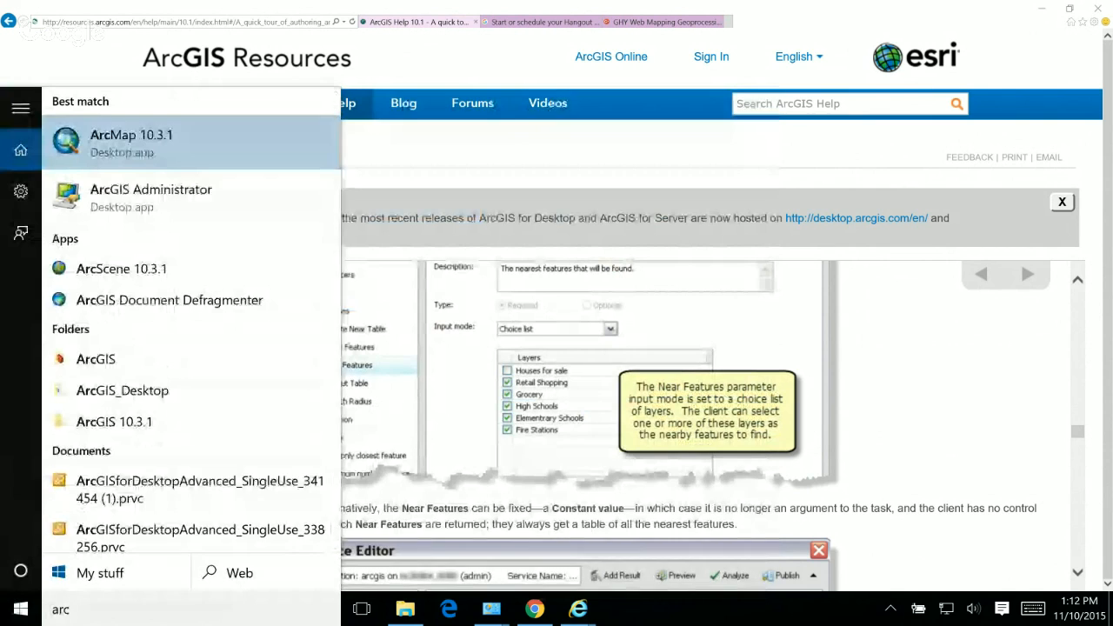
text(ca)
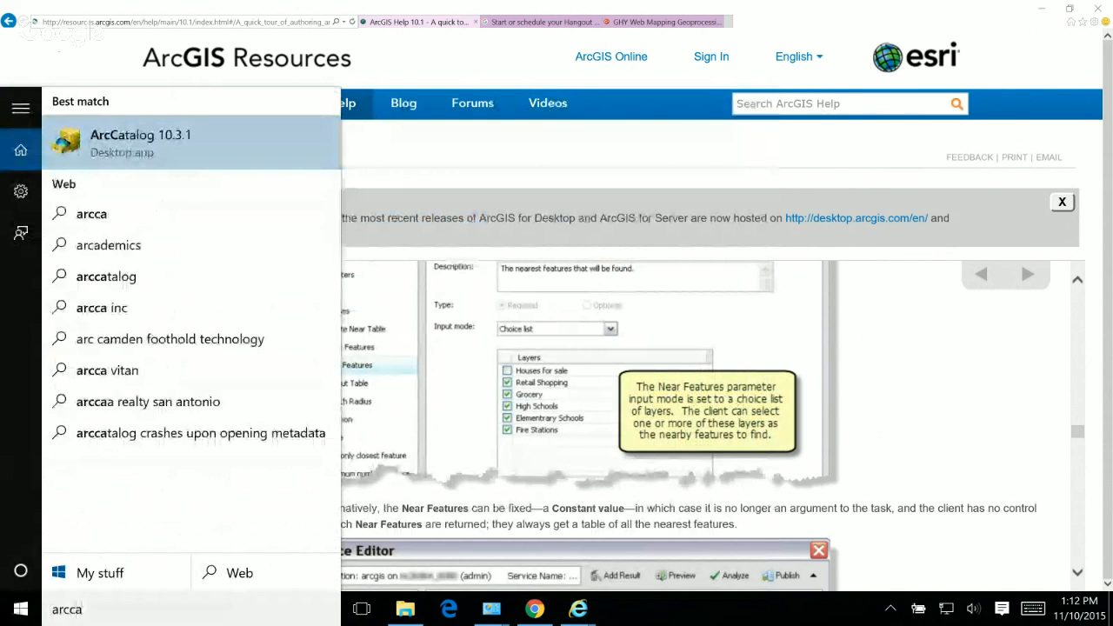
click(139, 143)
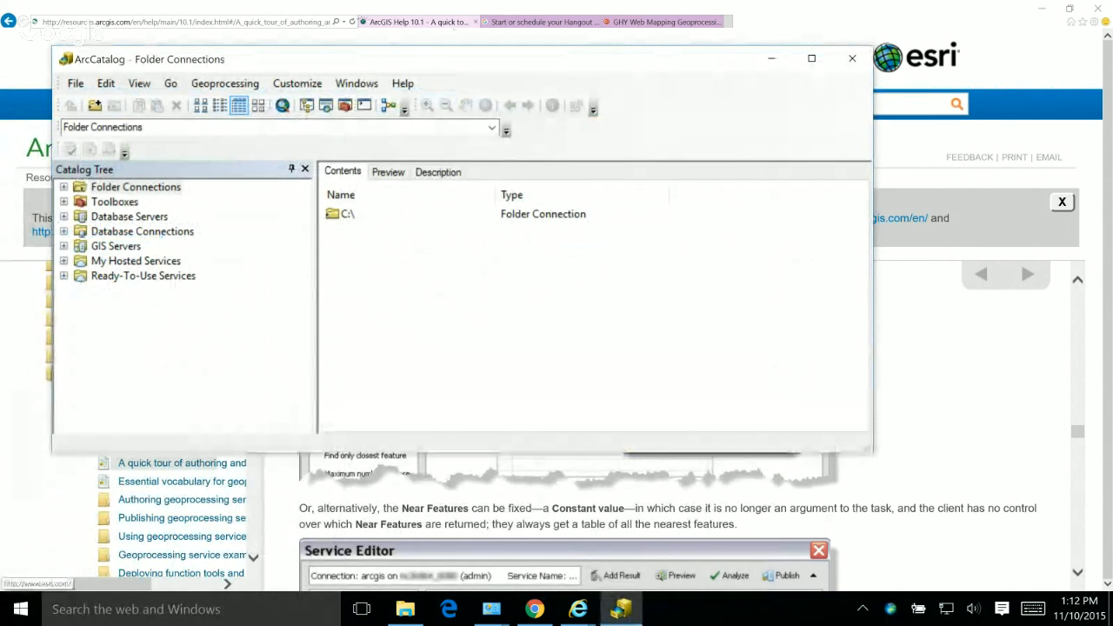
click(771, 58)
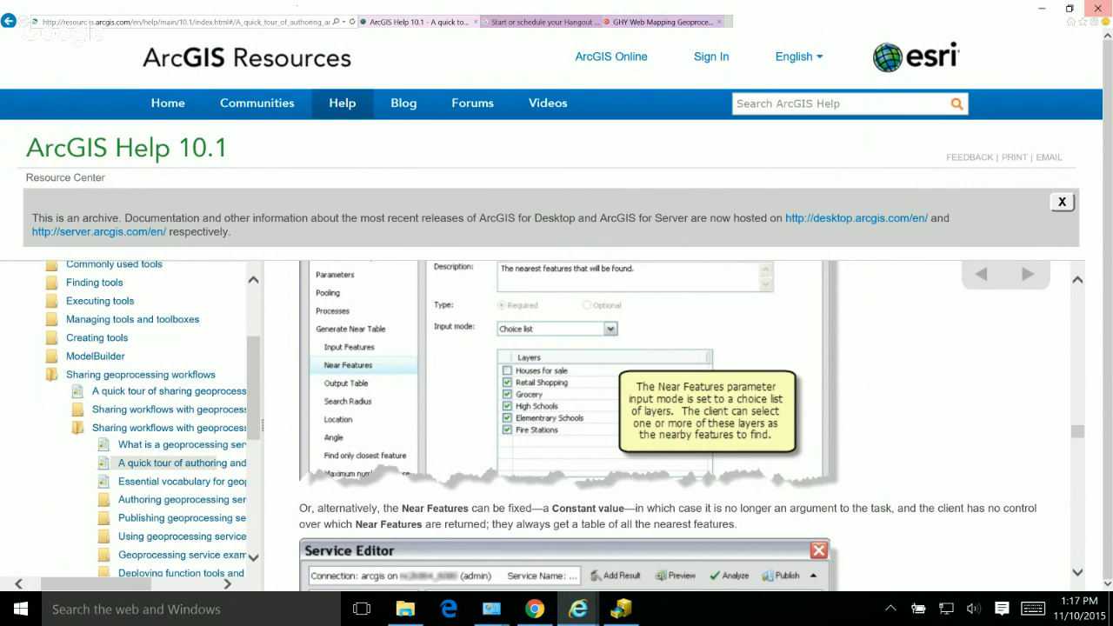
Step: Search the web in a new tab for "GIS processing diagram" and open the image of the Create Spatial rules model
key(ctrl+t)
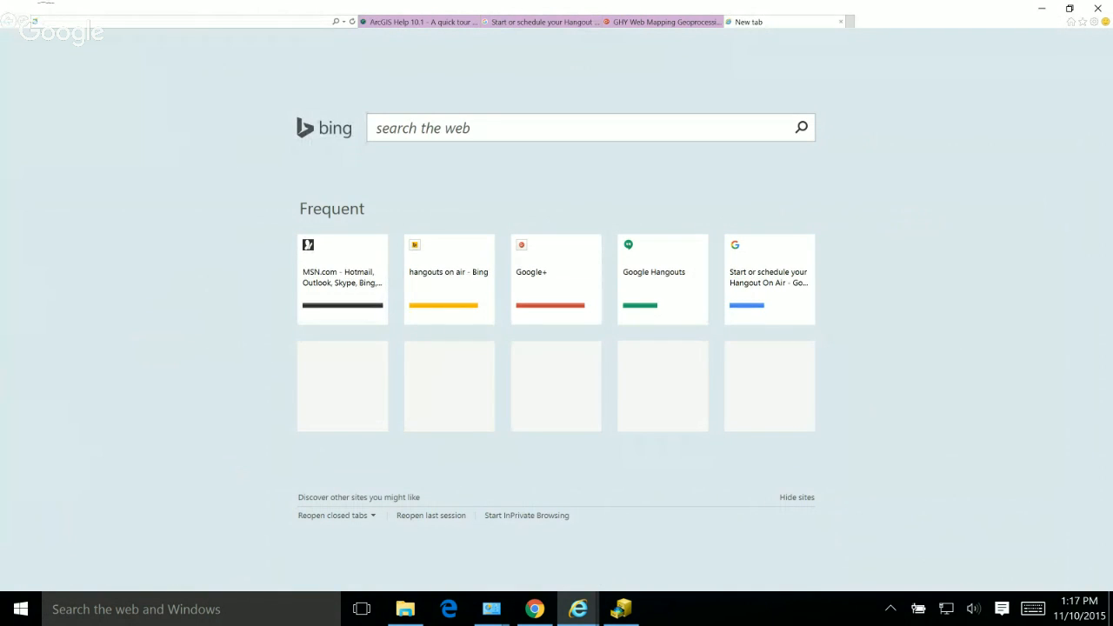
text(GIS pro)
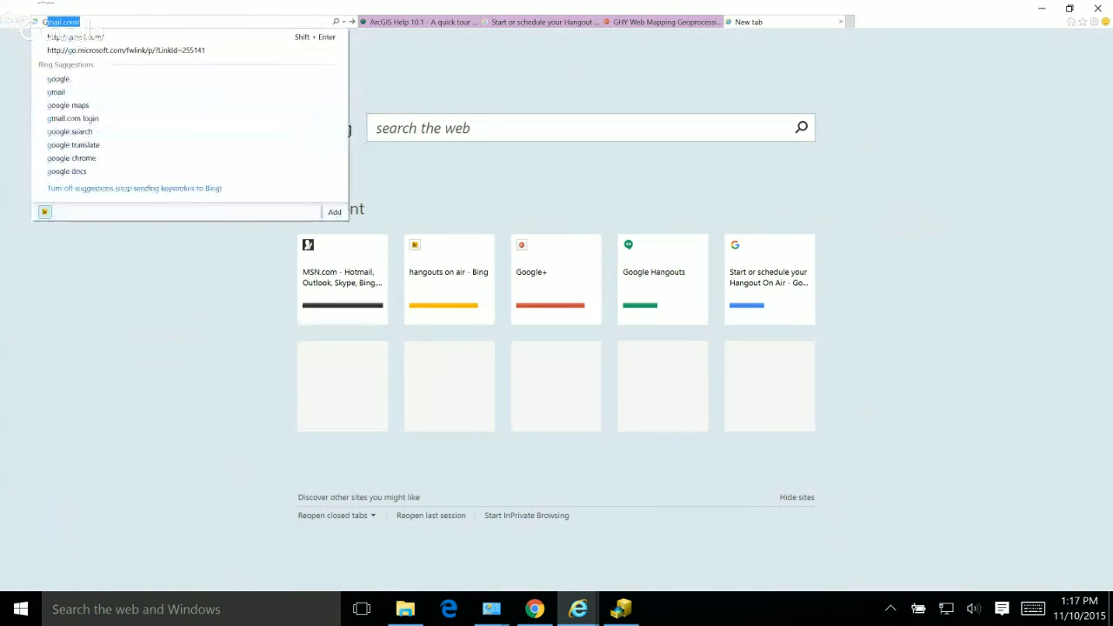
text(ss)
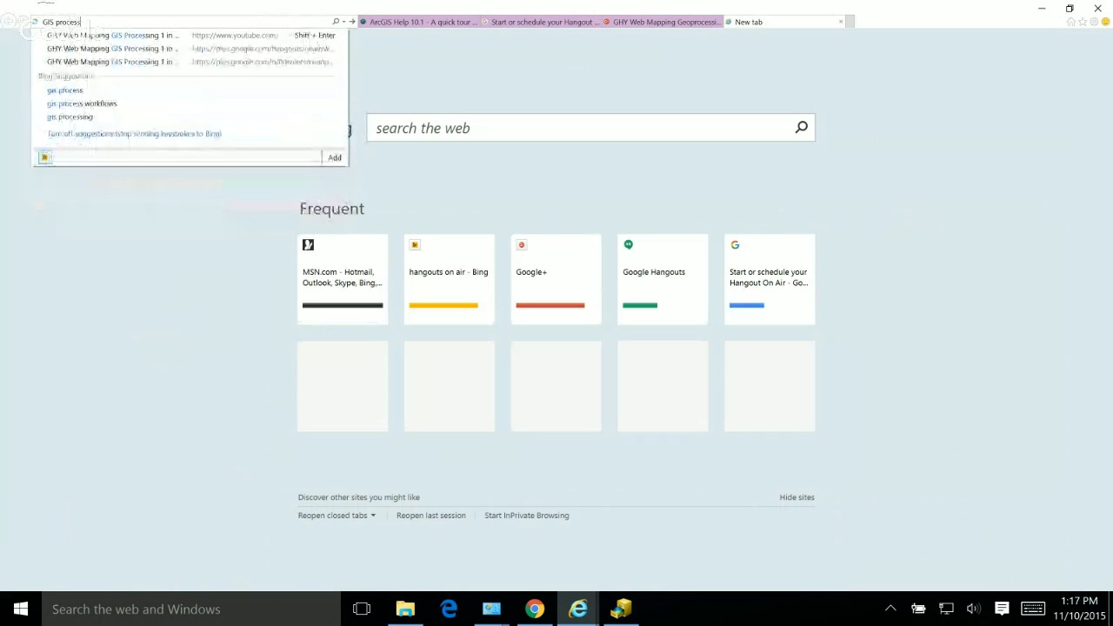
text(ing diagram)
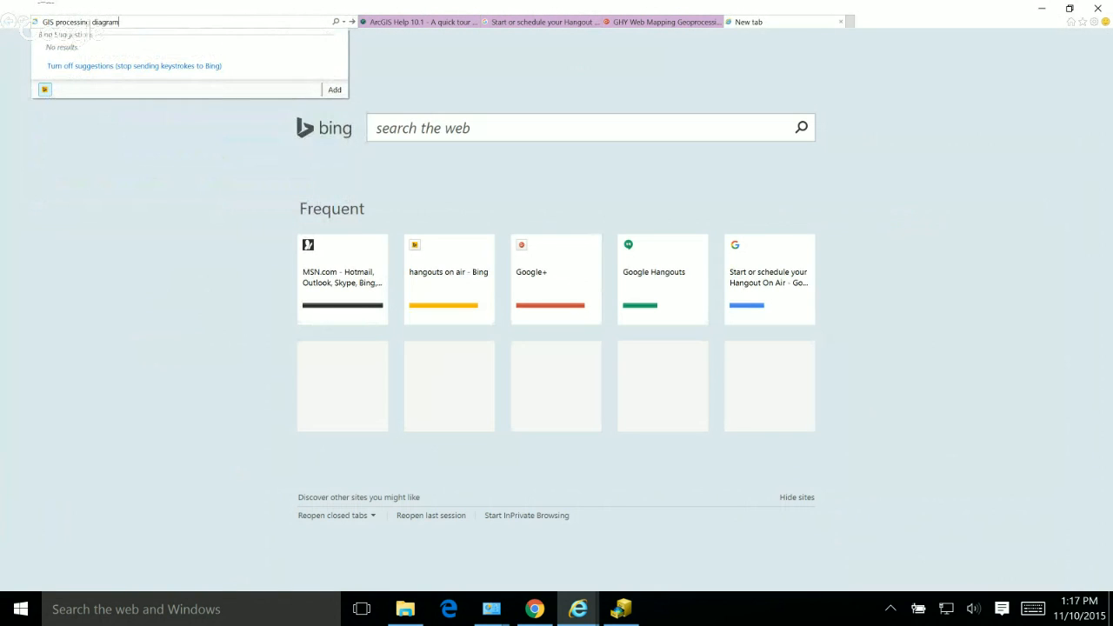
key(Return)
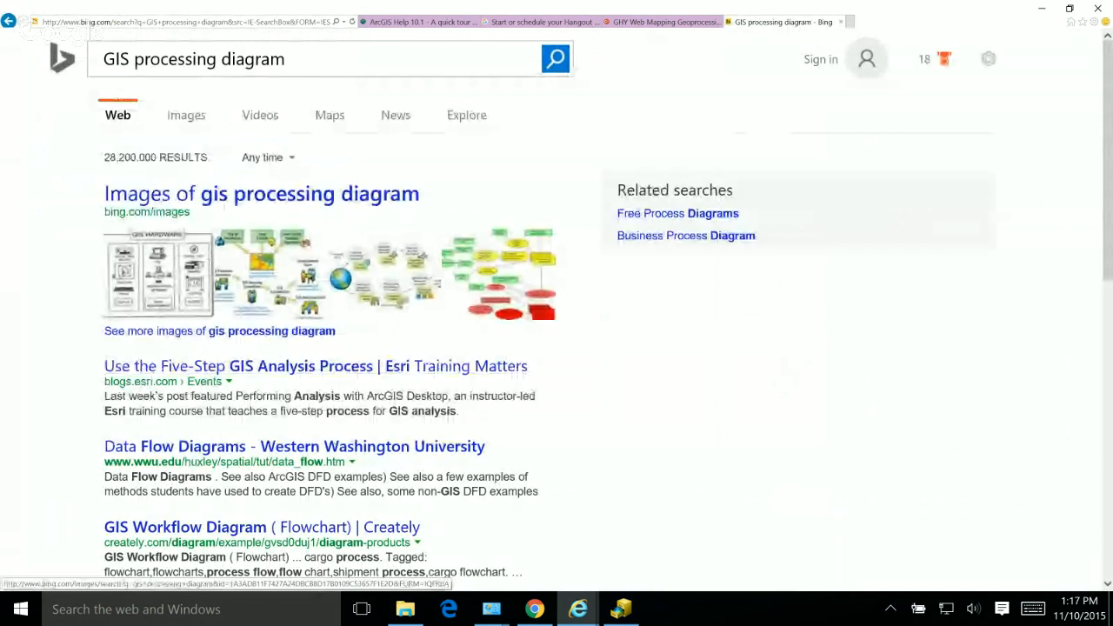
click(263, 273)
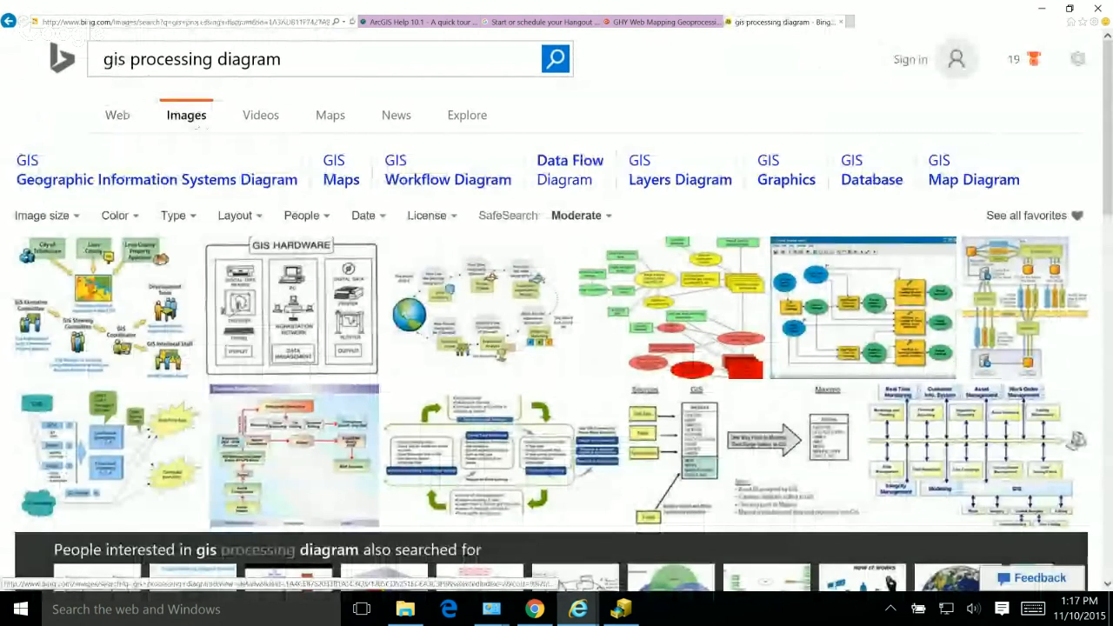
click(863, 307)
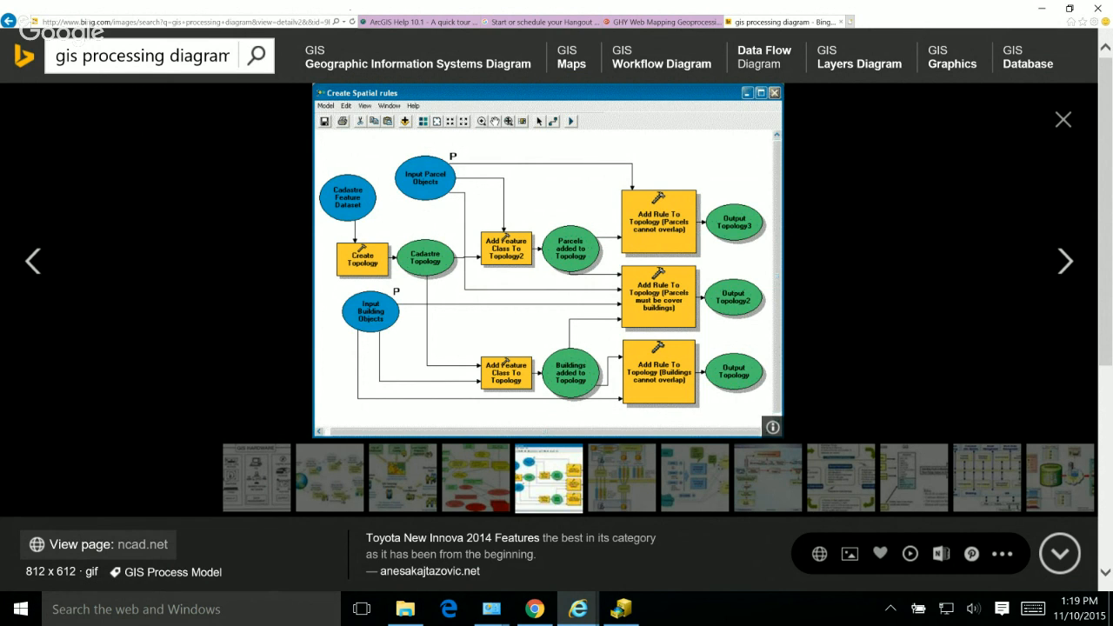
Step: Load the website glmigratorybirds.org in a new browser tab
key(ctrl+t)
text(glmigr)
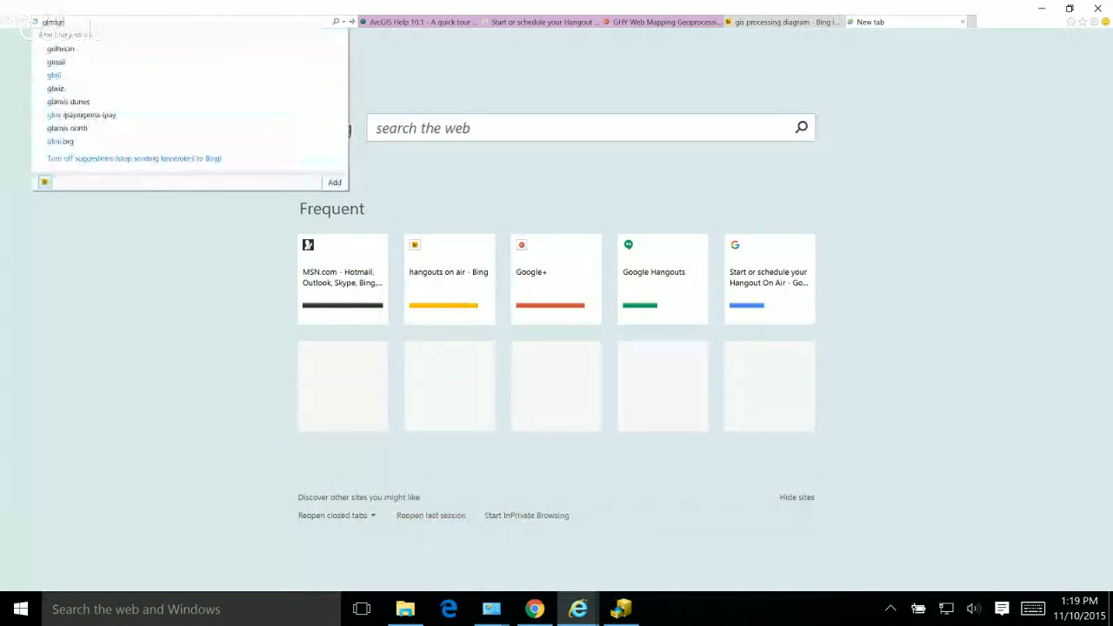
text(ap)
key(BackSpace)
key(BackSpace)
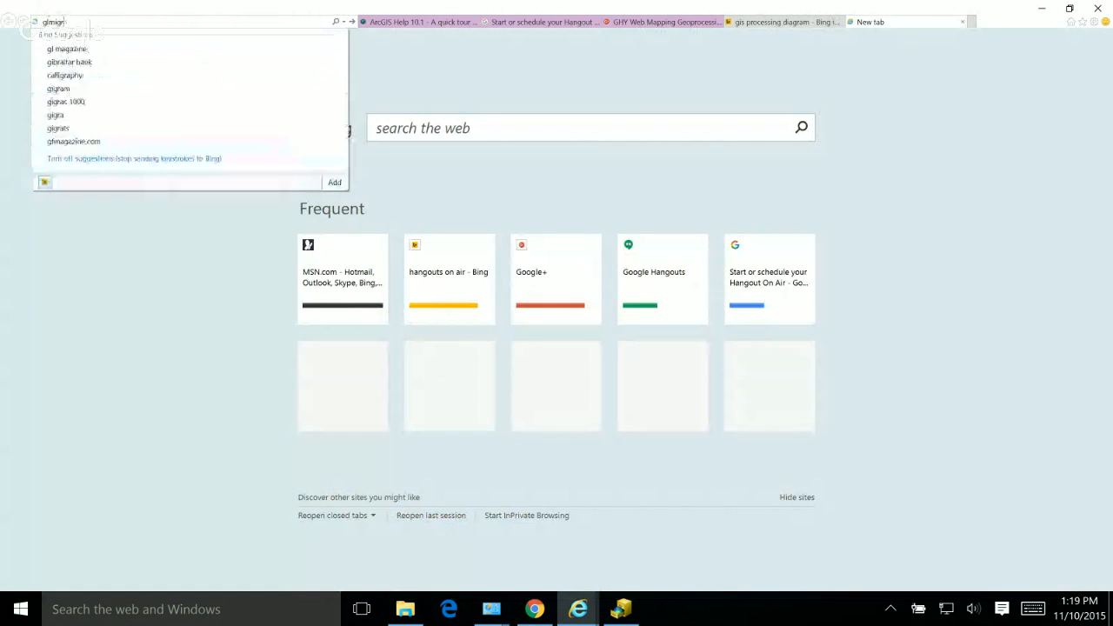
key(BackSpace)
key(BackSpace)
key(BackSpace)
key(BackSpace)
text(migrat)
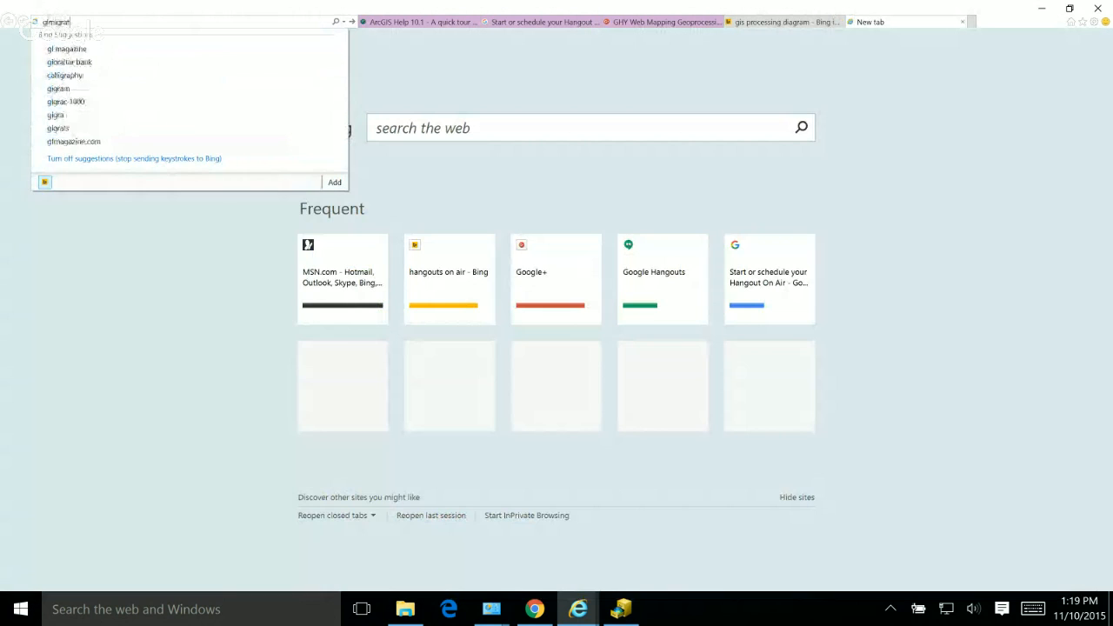
text(orybirds)
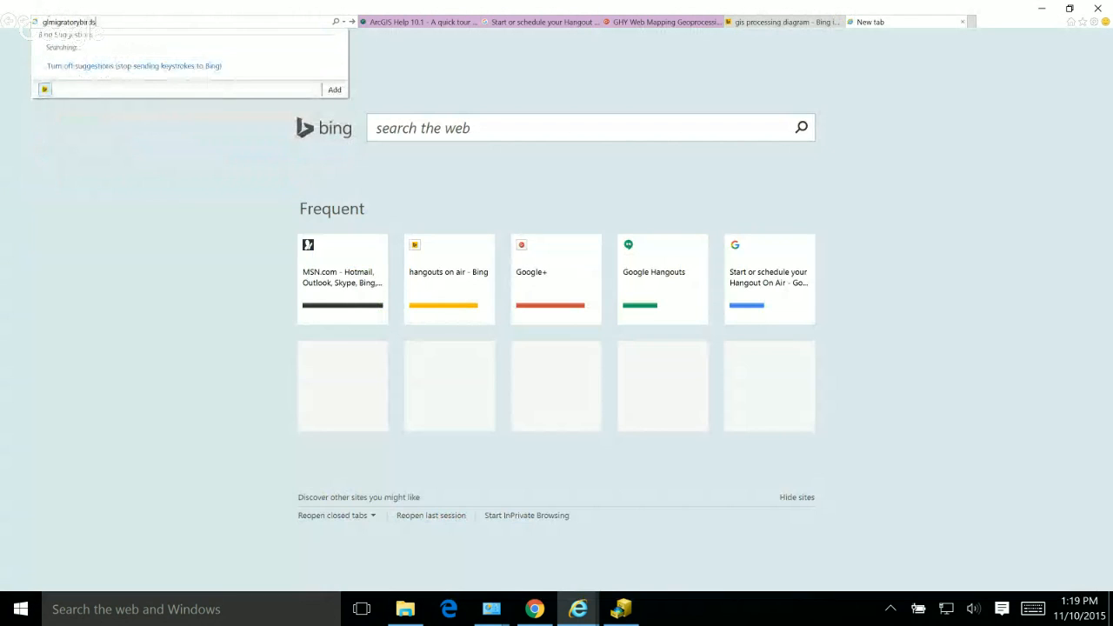
text(.org)
key(Return)
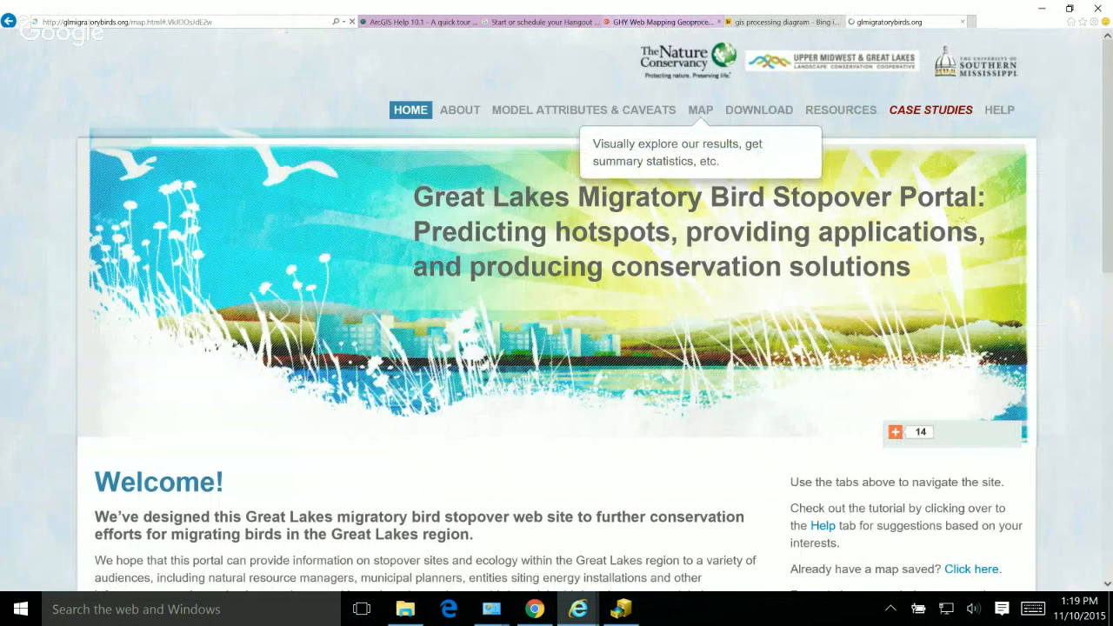
Step: Open the portal's interactive map and zoom in to the Lake Michigan shoreline north of Chicago
click(699, 110)
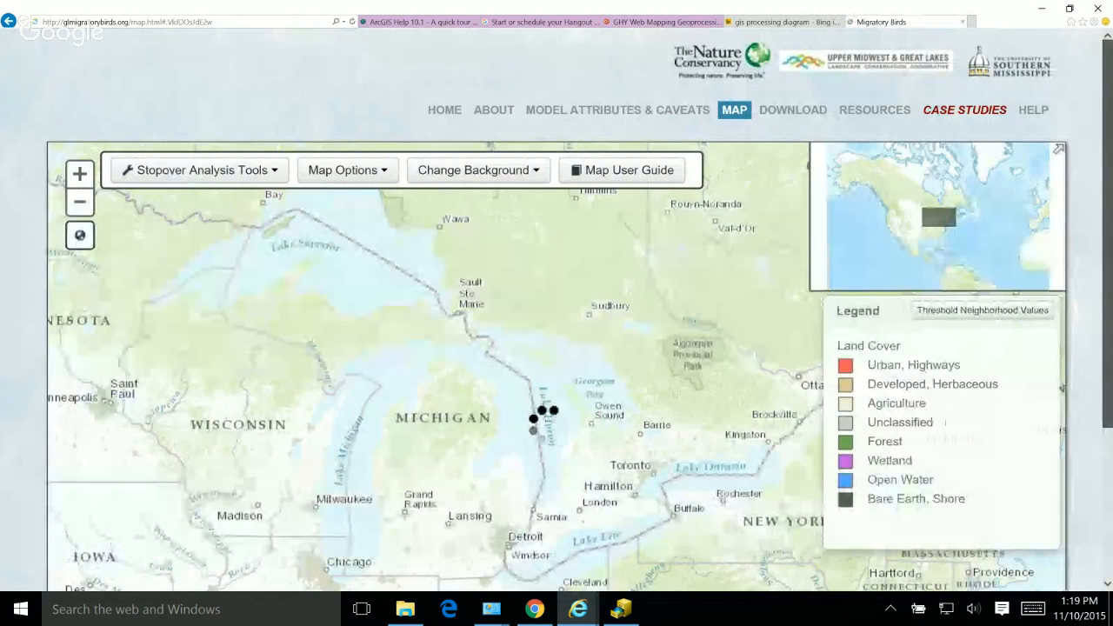
scroll(945, 424, down, 1)
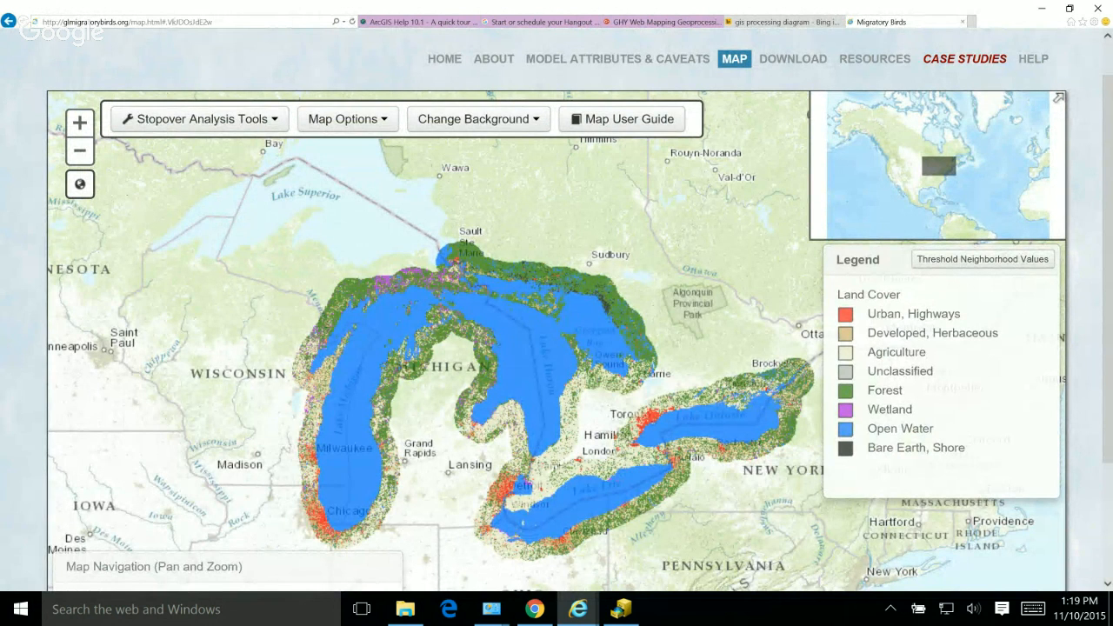
drag(303, 491, 341, 523)
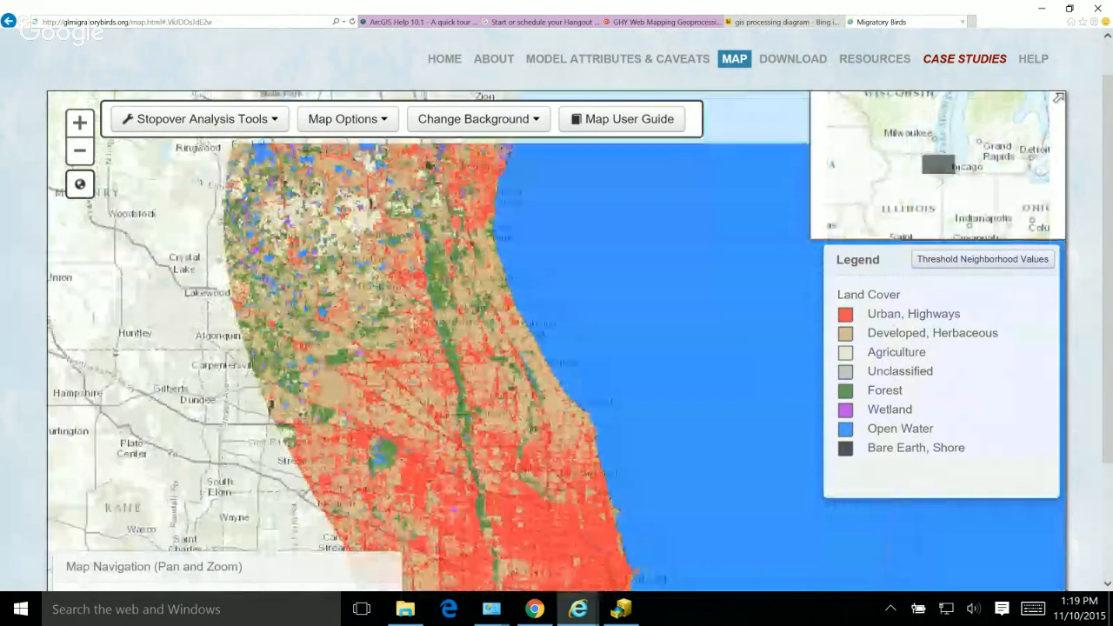
drag(487, 295, 662, 551)
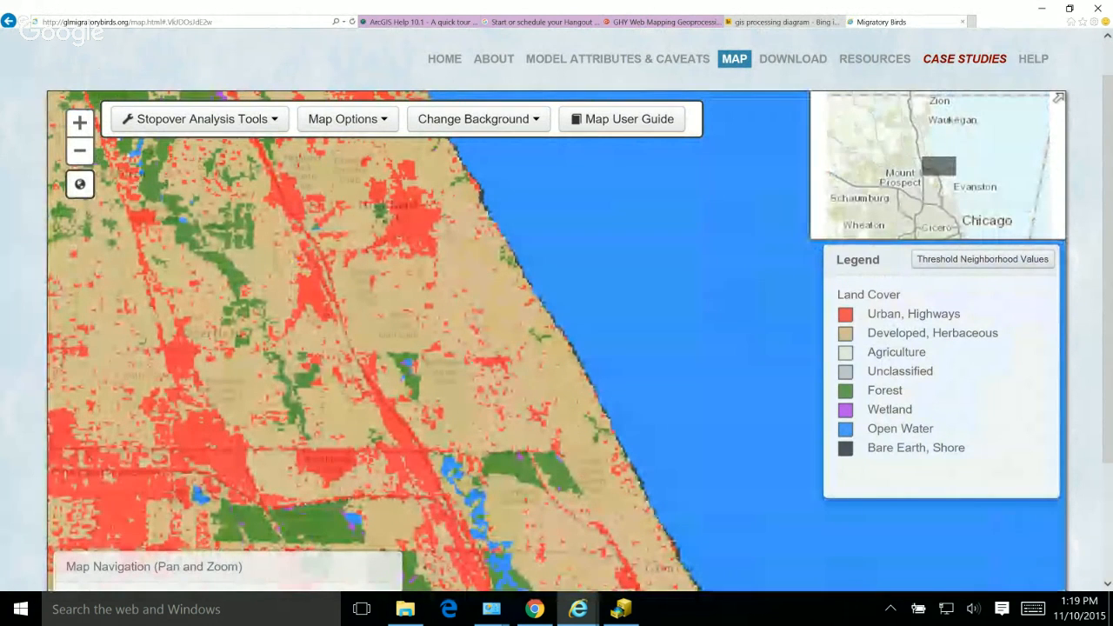
Step: Start a Summarize analysis of Available Habitat & Stopover Model Scores with Site (User Defined) as the unit of analysis
click(200, 118)
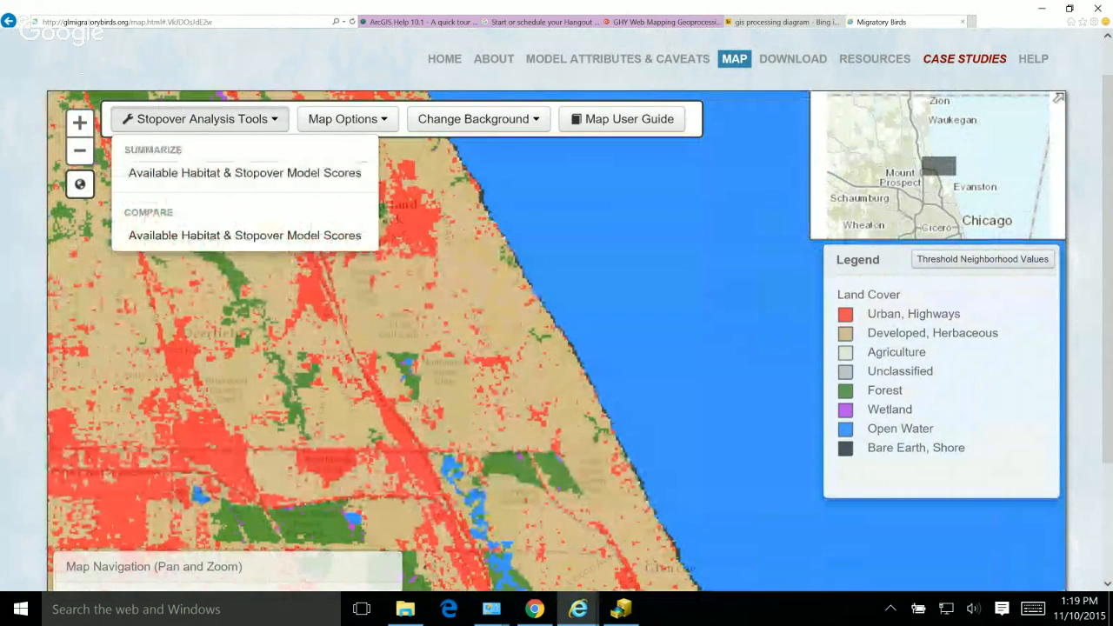
click(244, 172)
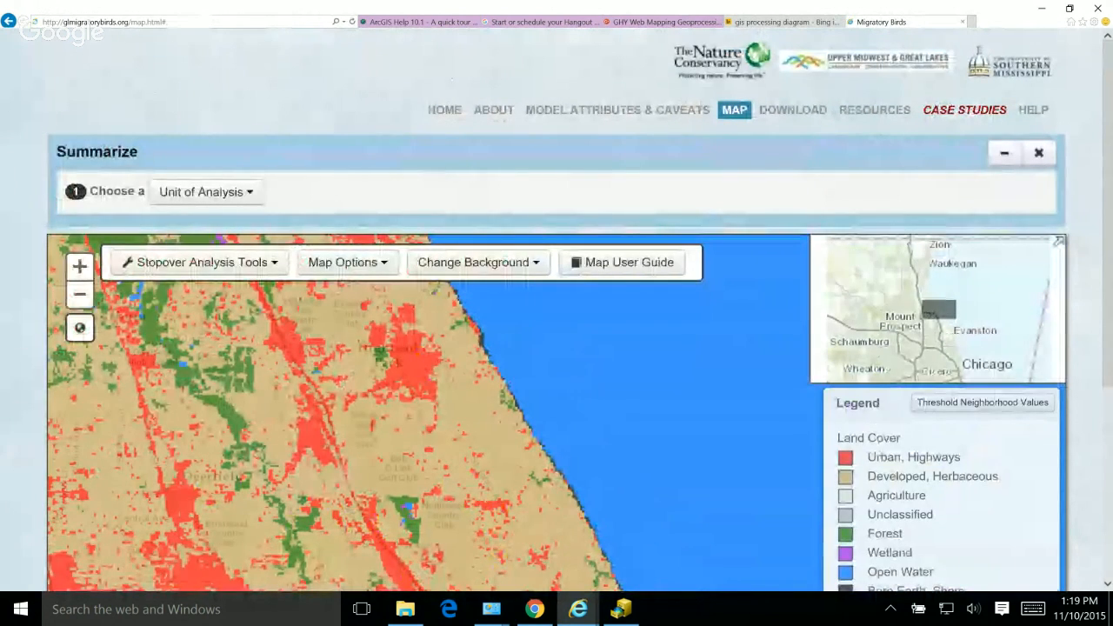
scroll(556, 348, down, 1)
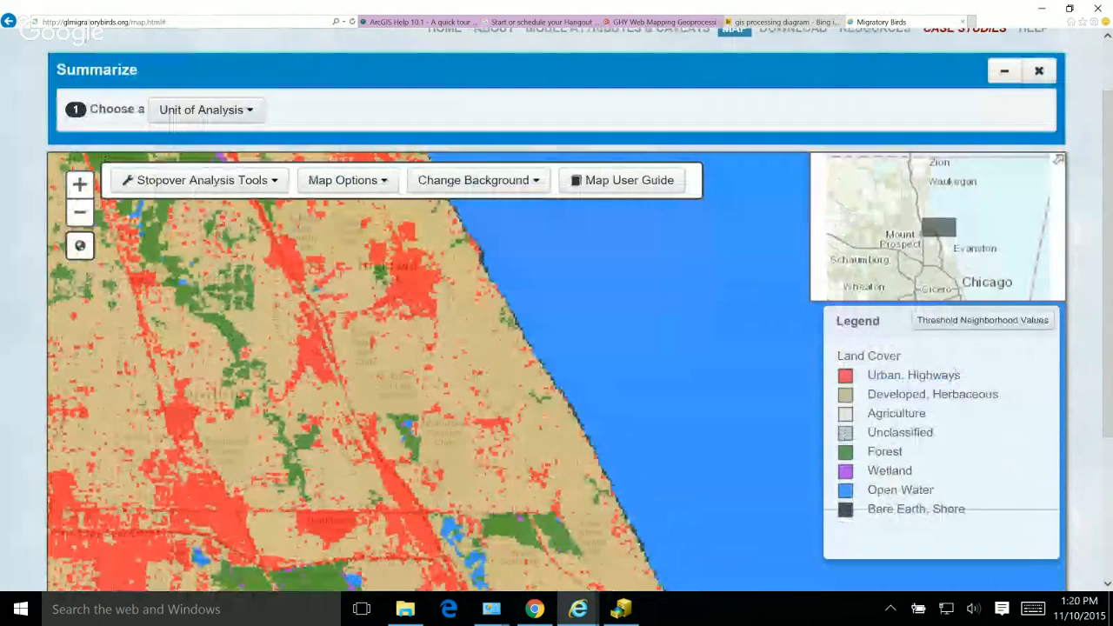
click(165, 110)
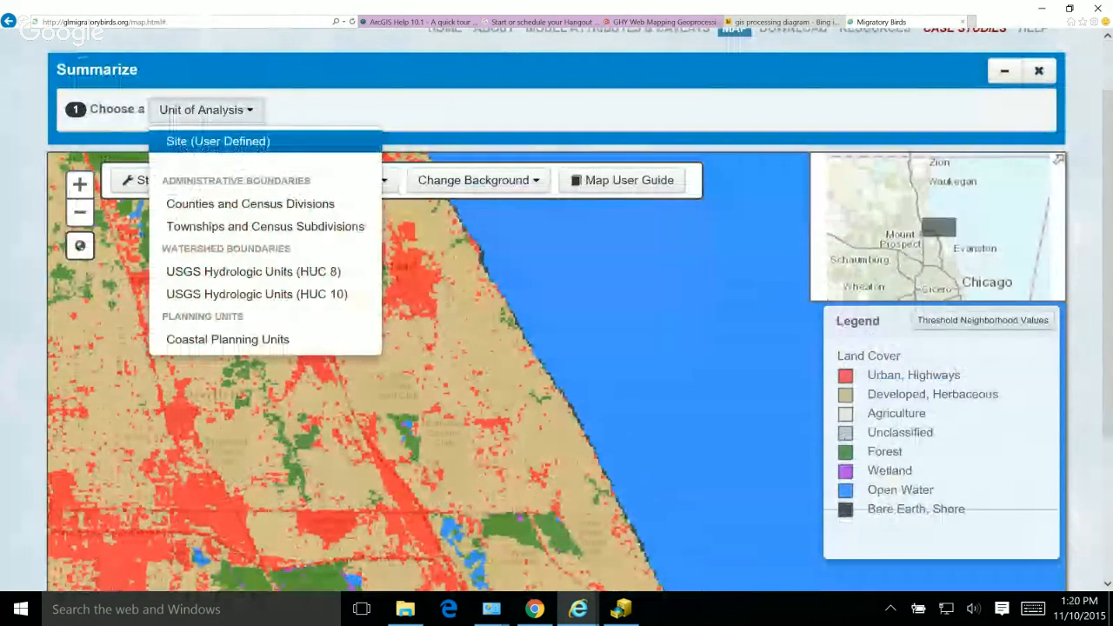
click(218, 141)
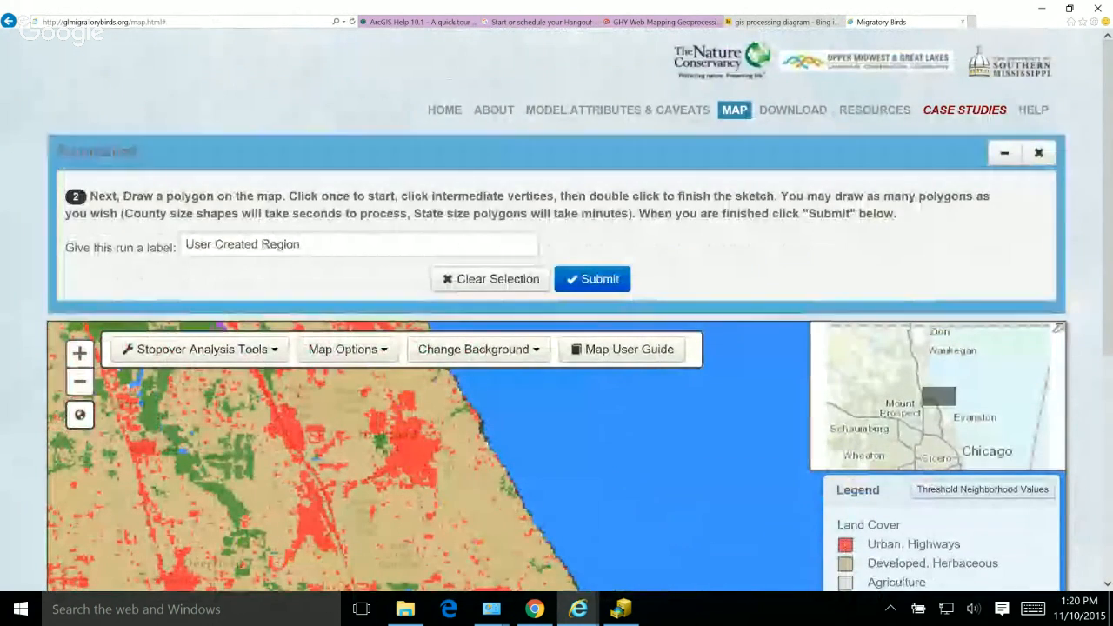
Step: Draw a closed site polygon on the map around the Highland Park urban area, just inland of the lakeshore
scroll(556, 348, down, 3)
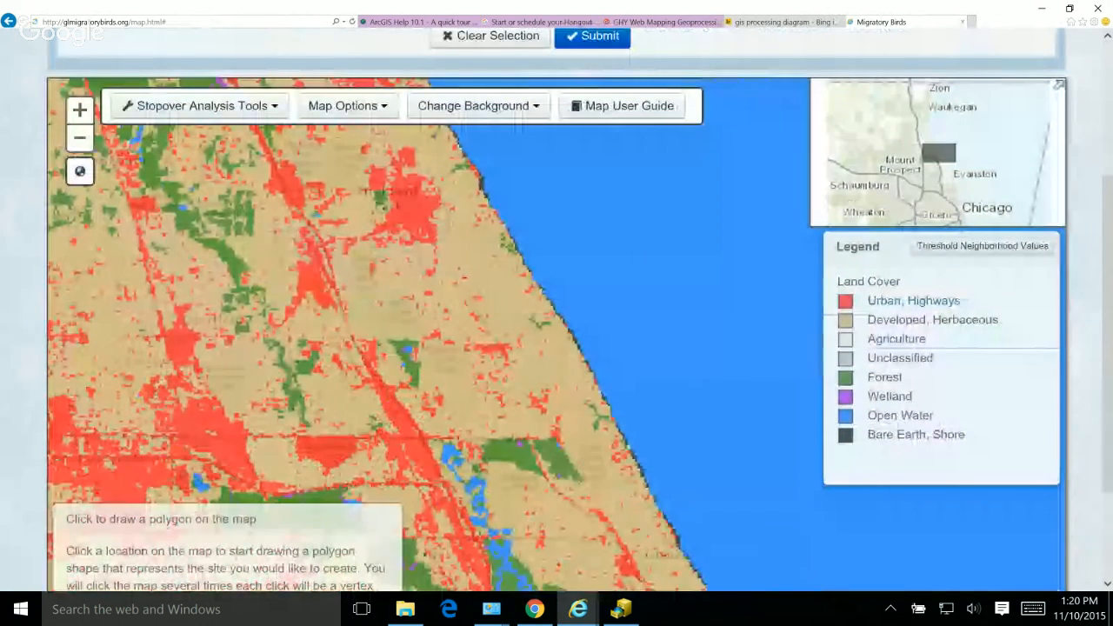
click(485, 442)
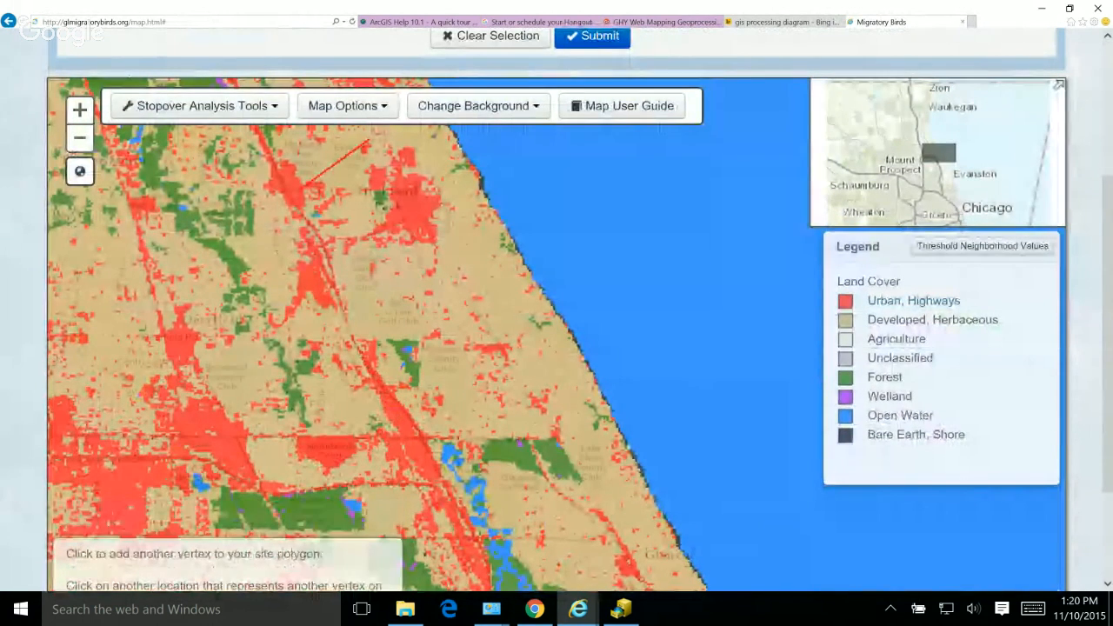
click(303, 186)
click(351, 292)
click(411, 316)
click(492, 303)
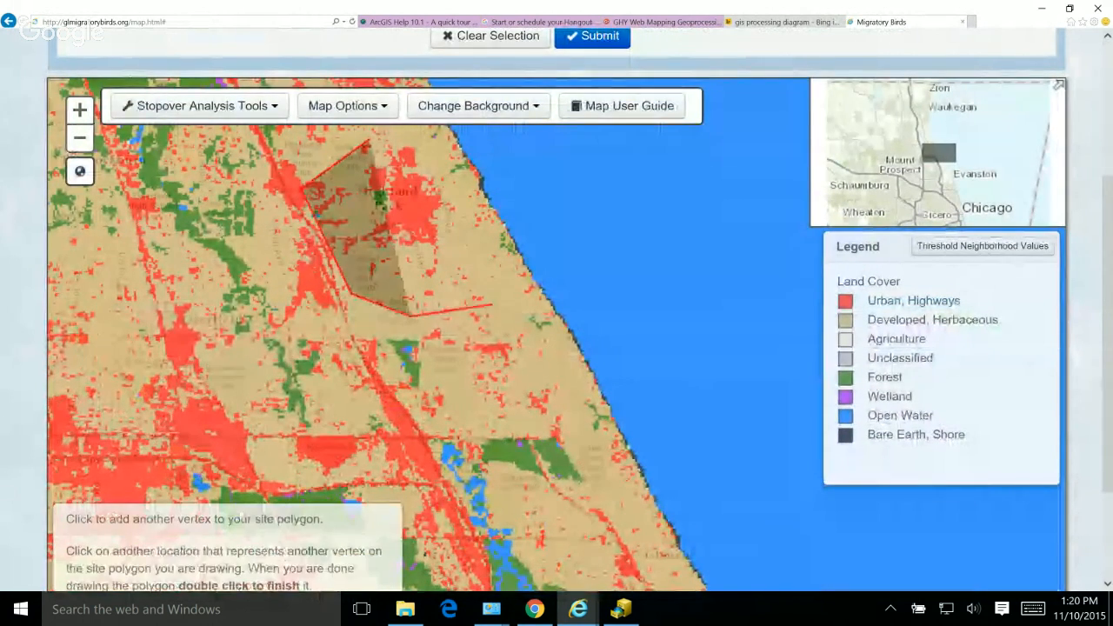
click(489, 233)
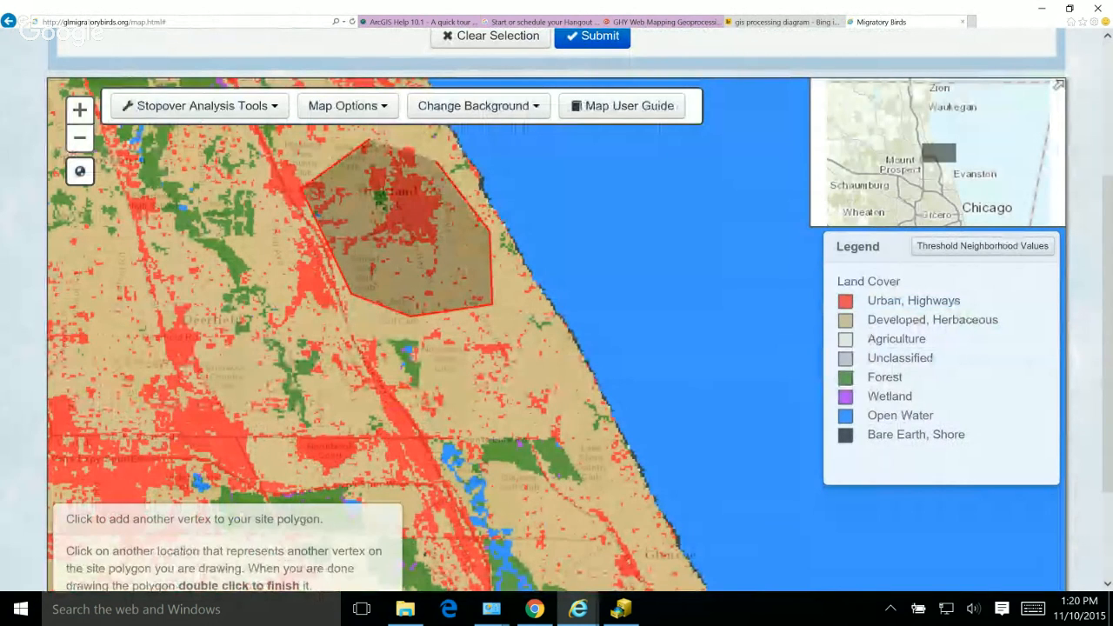
click(424, 130)
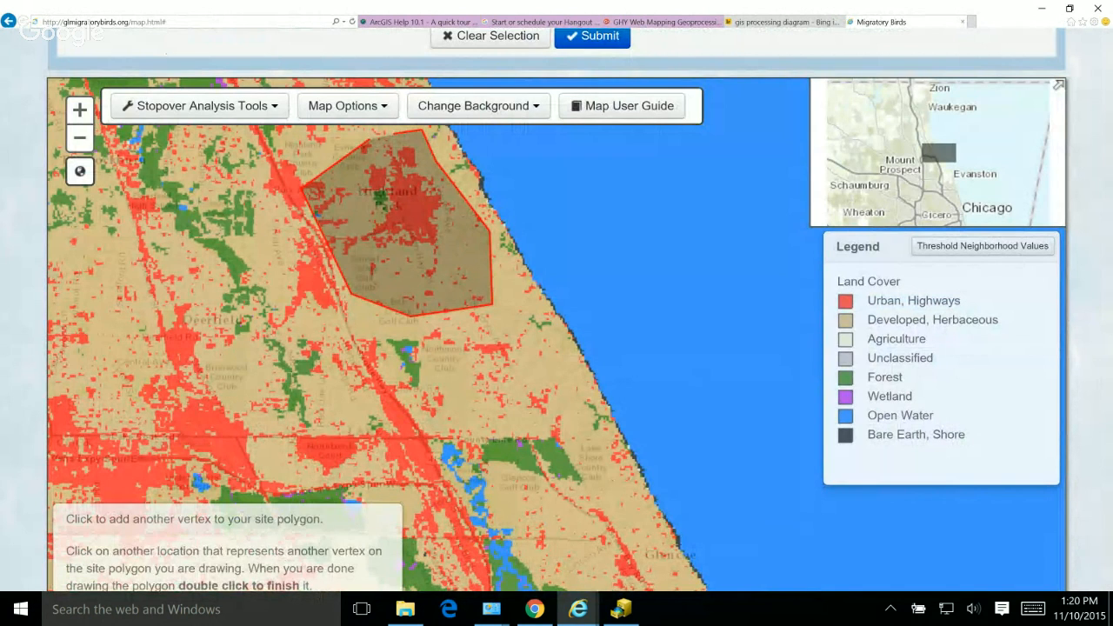
double_click(374, 138)
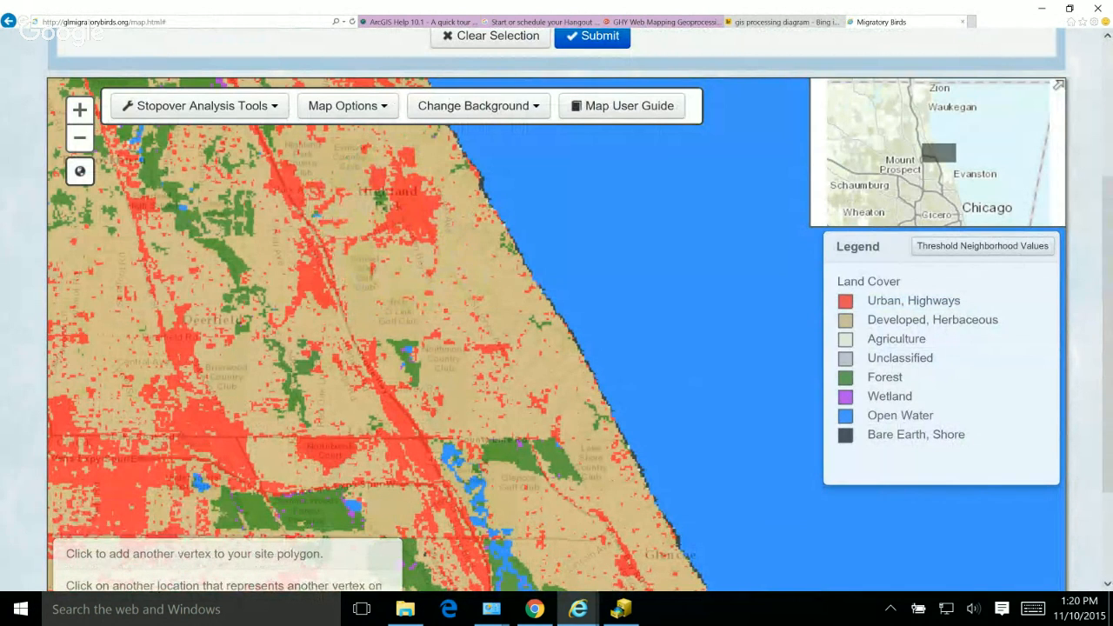
Step: Label the run "Highland Park Birds" and submit the Summarize analysis
scroll(556, 330, up, 2)
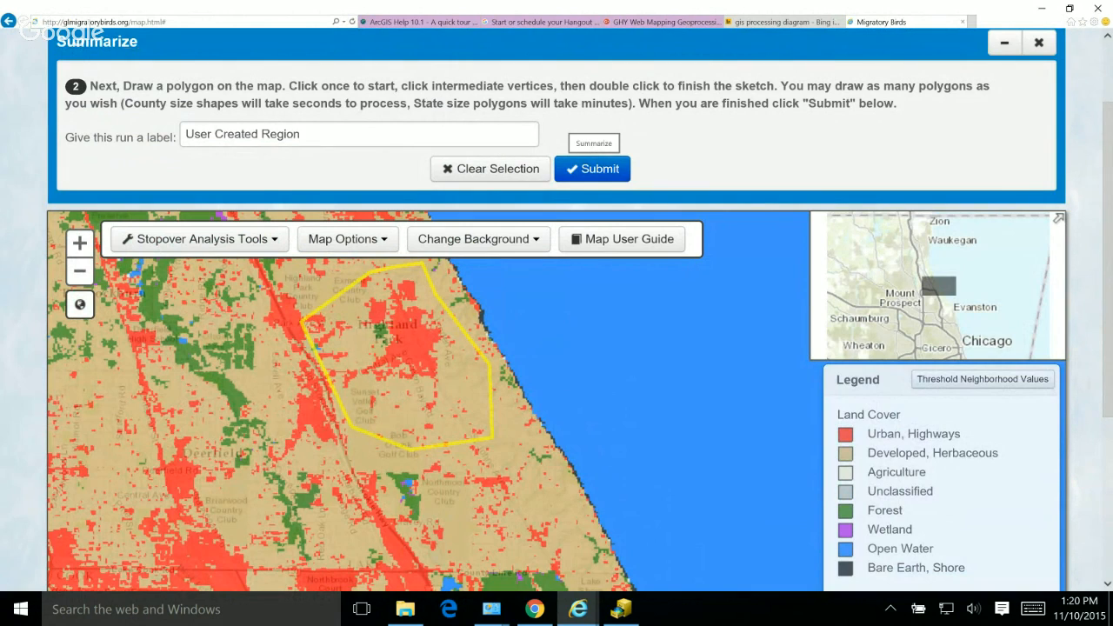
drag(303, 135, 184, 135)
text(H)
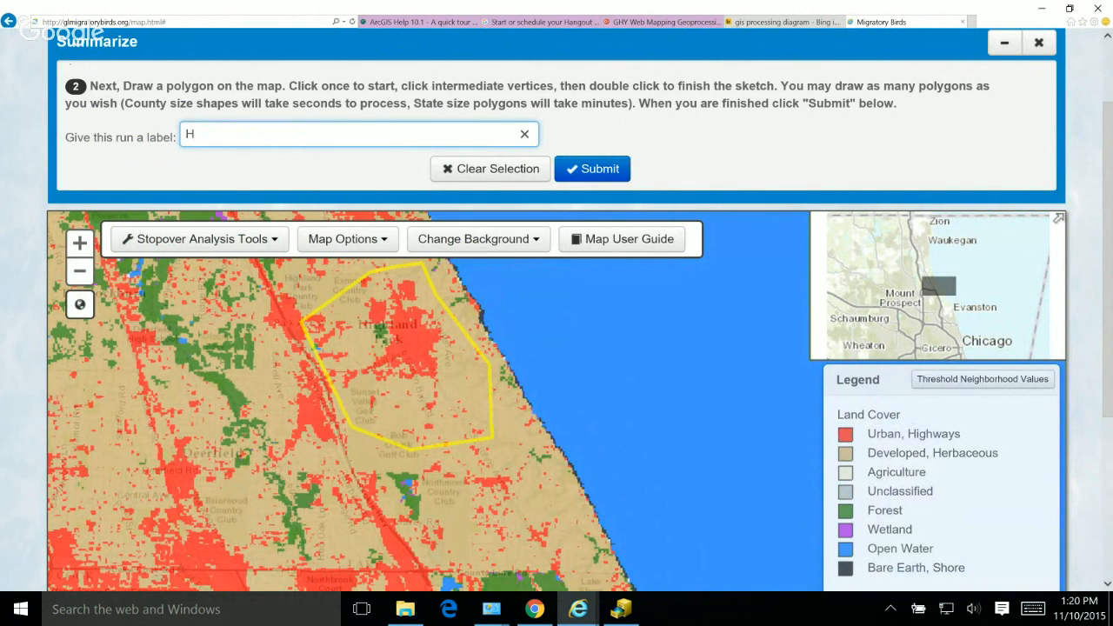
text(ighlan)
key(BackSpace)
key(BackSpace)
key(BackSpace)
text(land Park )
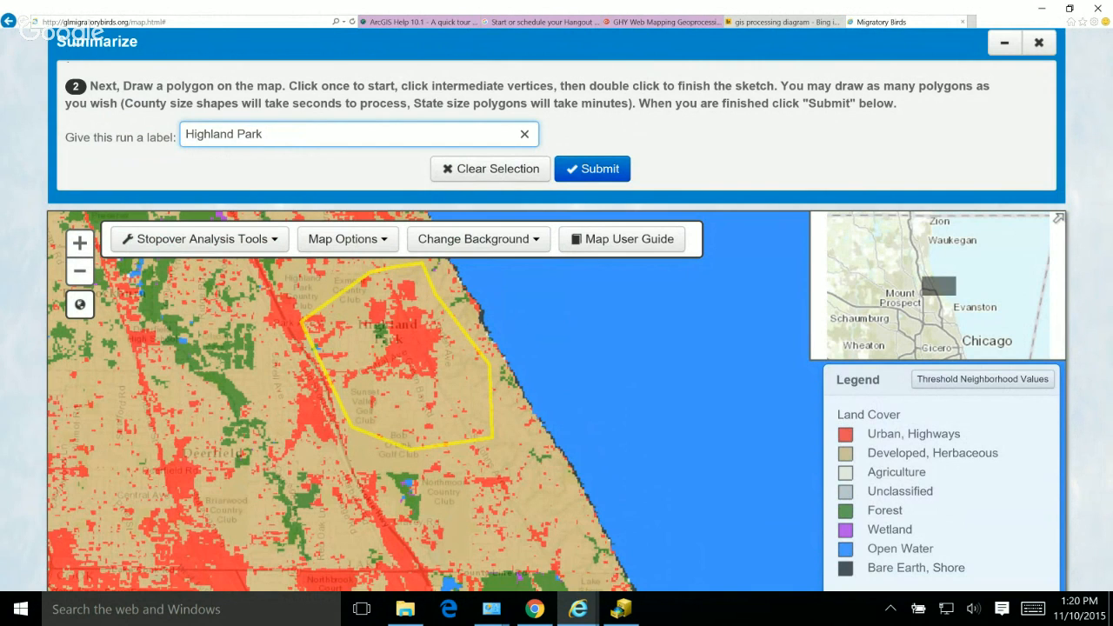
text(Layer)
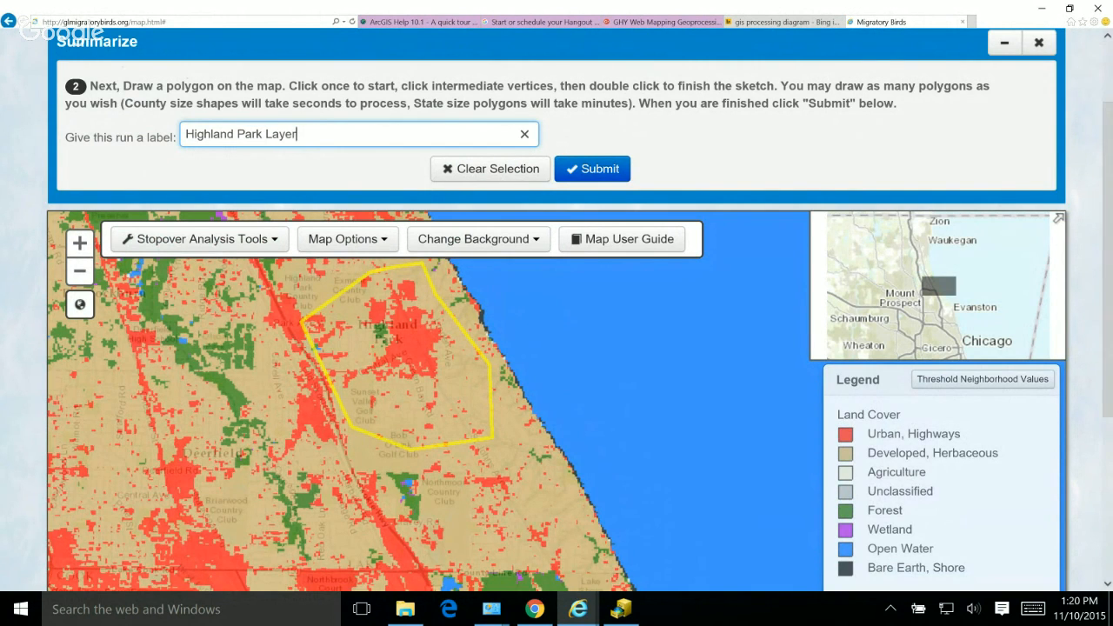
key(BackSpace)
key(BackSpace)
key(BackSpace)
key(BackSpace)
key(BackSpace)
text(Birds)
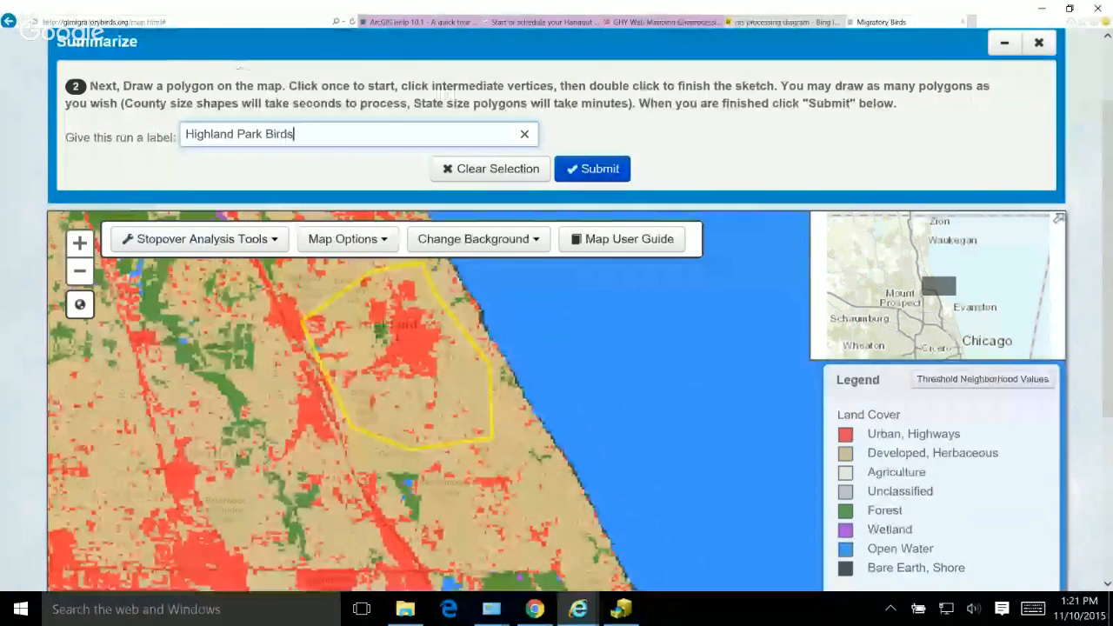
click(592, 168)
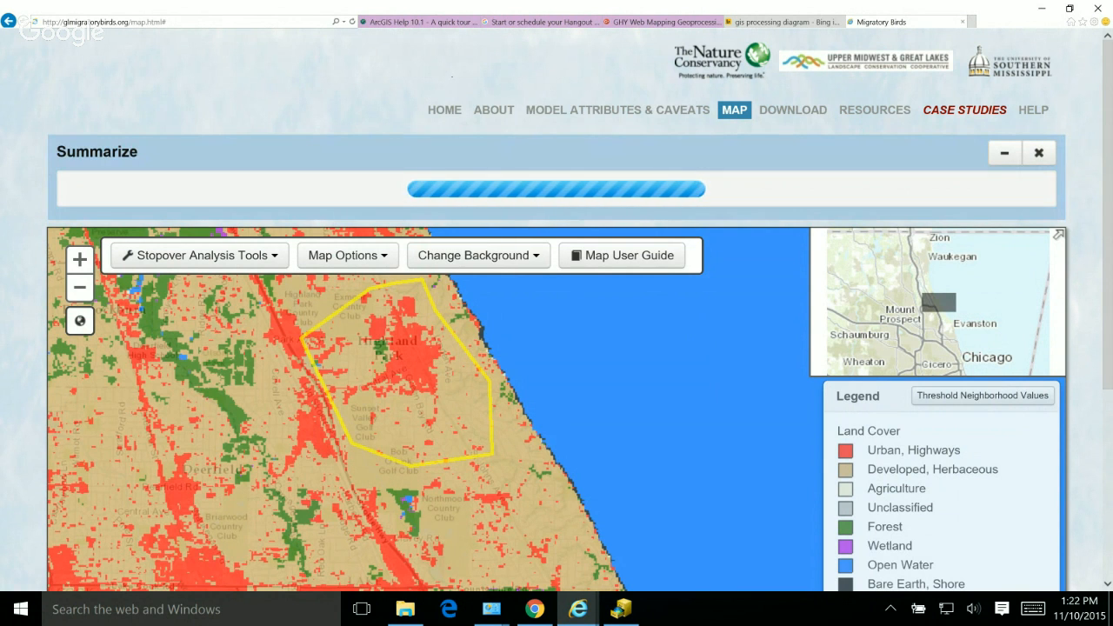
drag(1106, 209, 1107, 241)
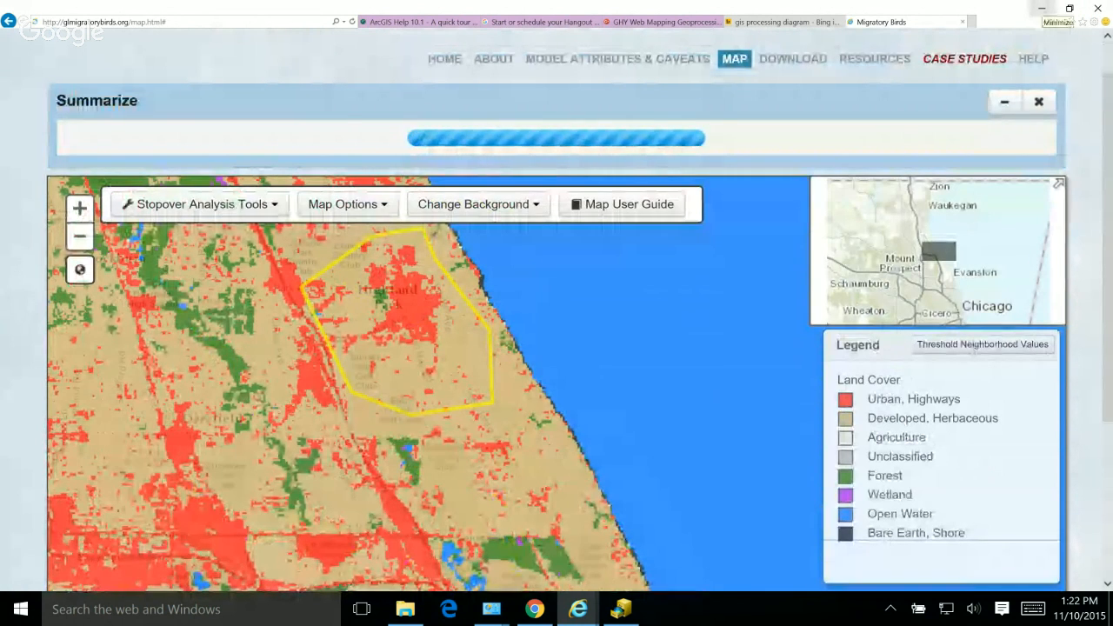
click(1041, 8)
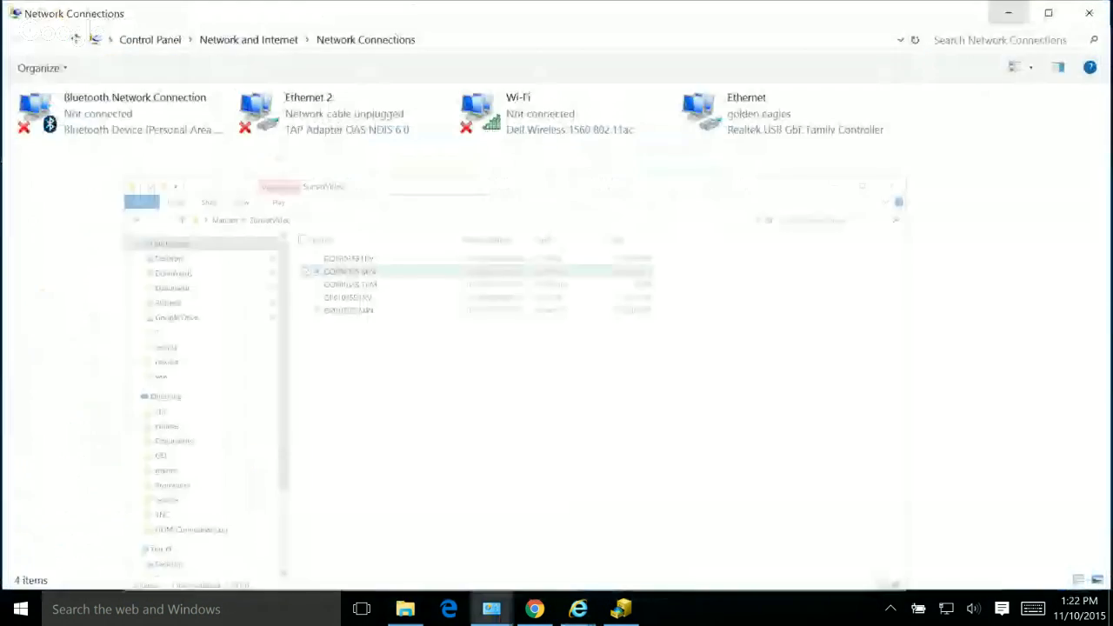
click(1010, 16)
mouse_move(578, 609)
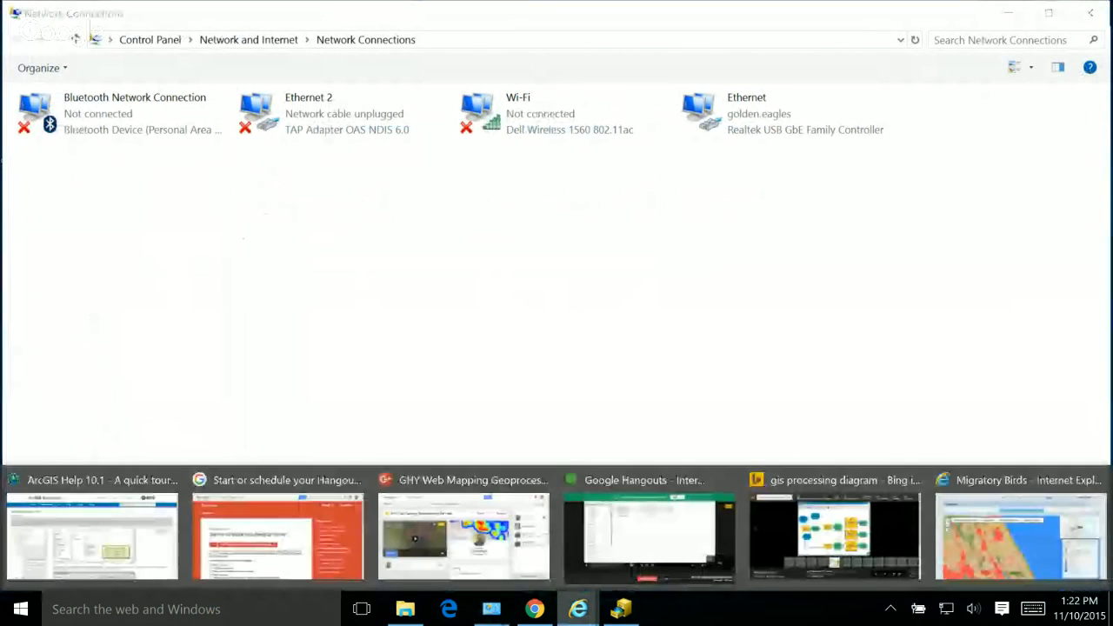
click(1019, 535)
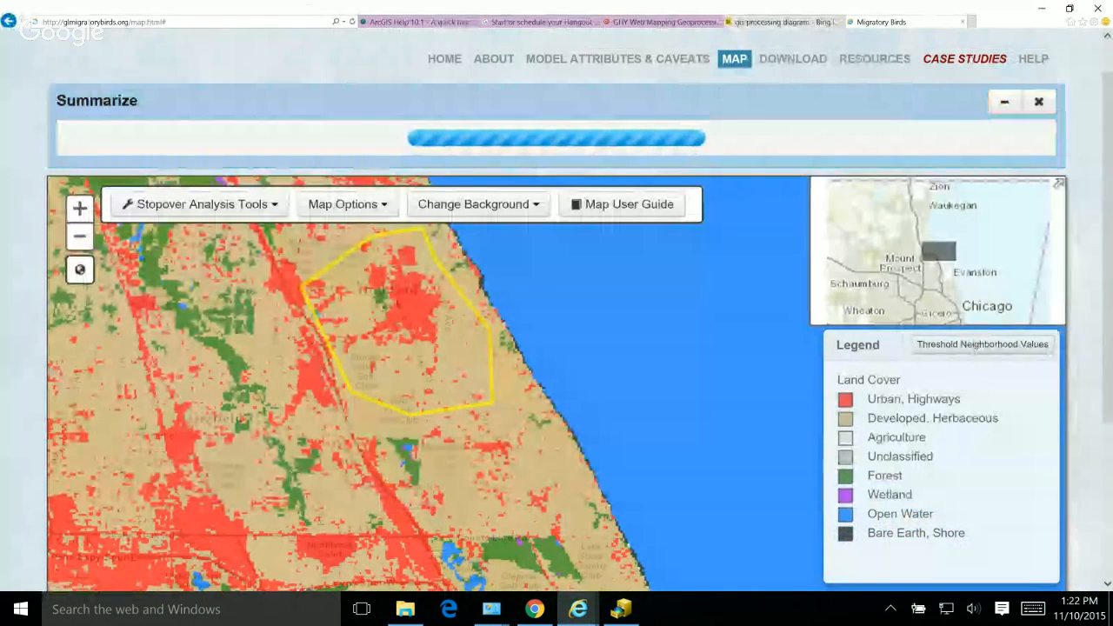
Step: Review the GIS processing model diagram in the Bing image results, and return to the Migratory Birds map
click(783, 22)
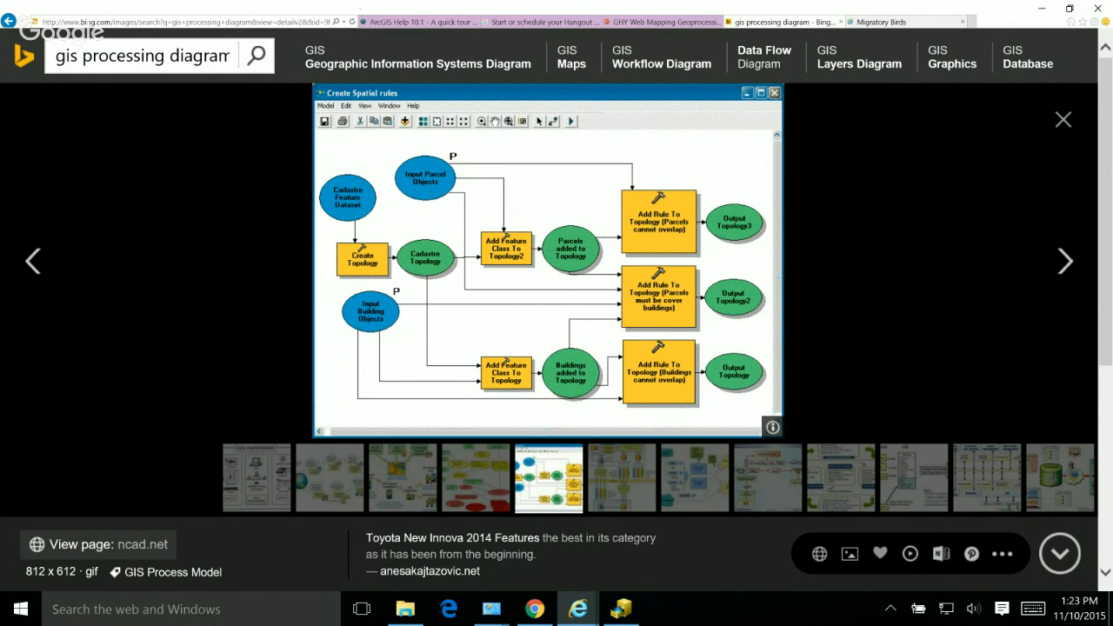
click(577, 608)
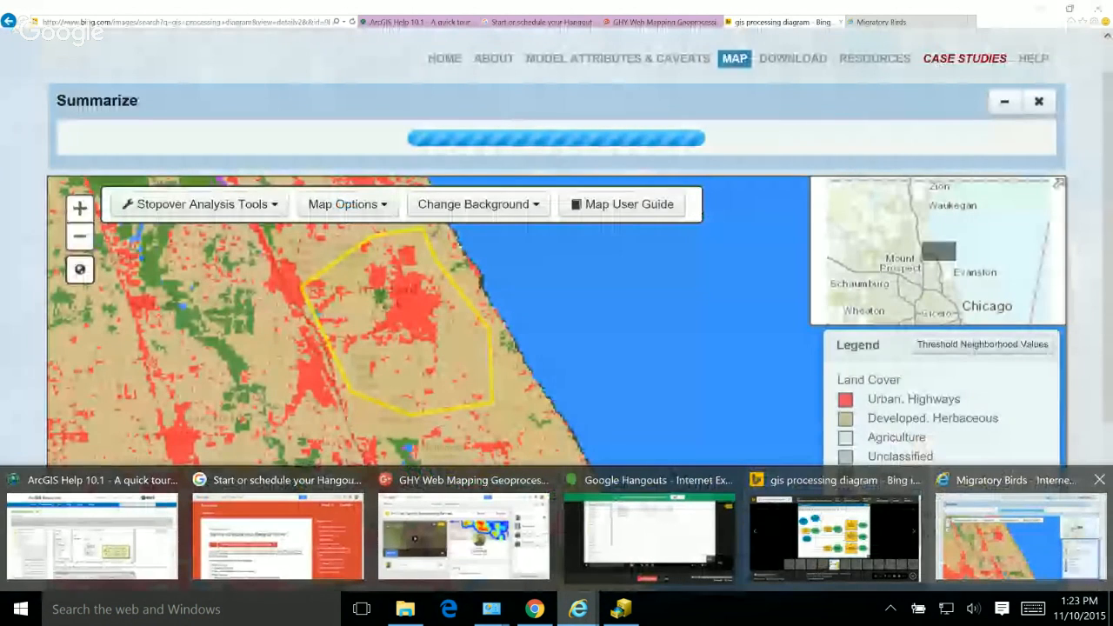
click(1017, 535)
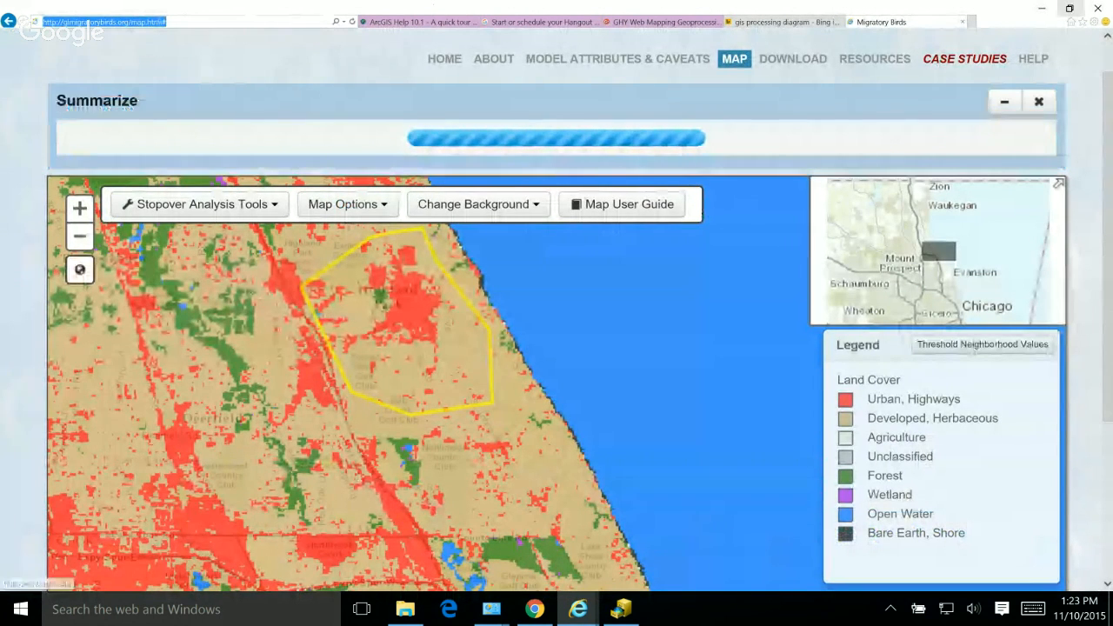
Step: Switch to Chrome and load the portal's map page at glmigratorybirds.org/map.html#
click(1041, 9)
click(534, 609)
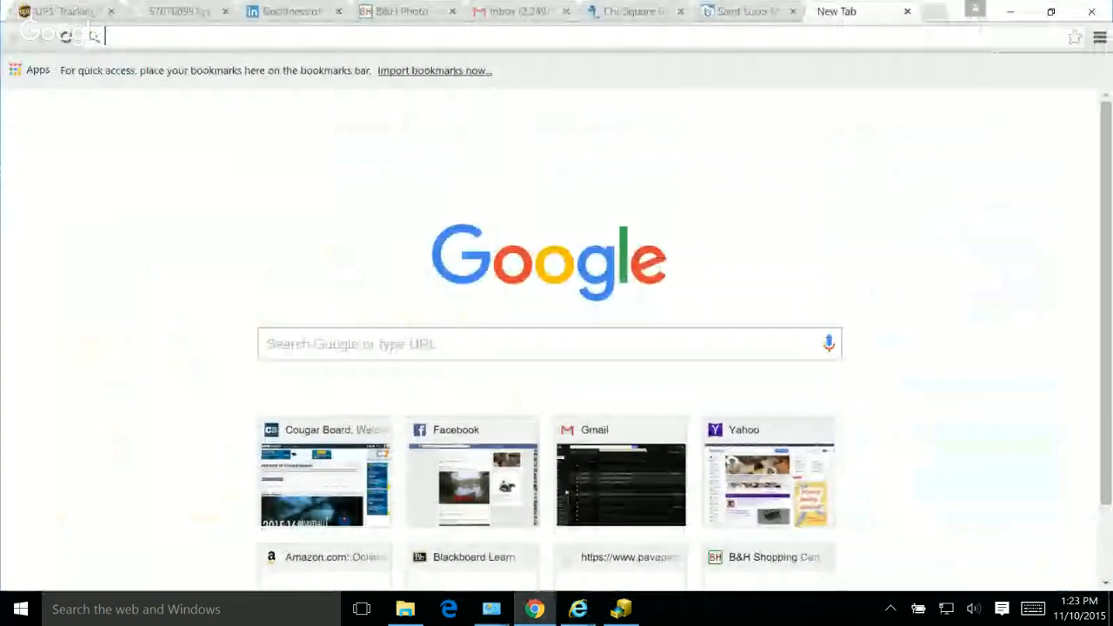
text(glmigratorybirds.org/map.html#)
key(Return)
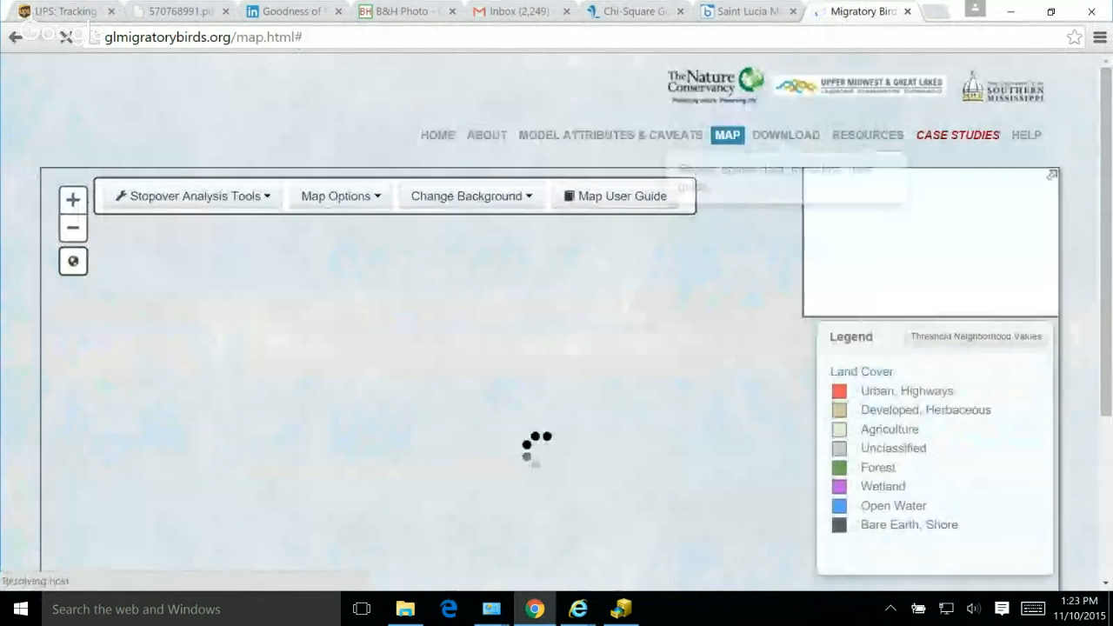
Step: Start a Summarize analysis of Available Habitat & Stopover Model Scores using Site (User Defined) as the unit in Chrome
click(192, 195)
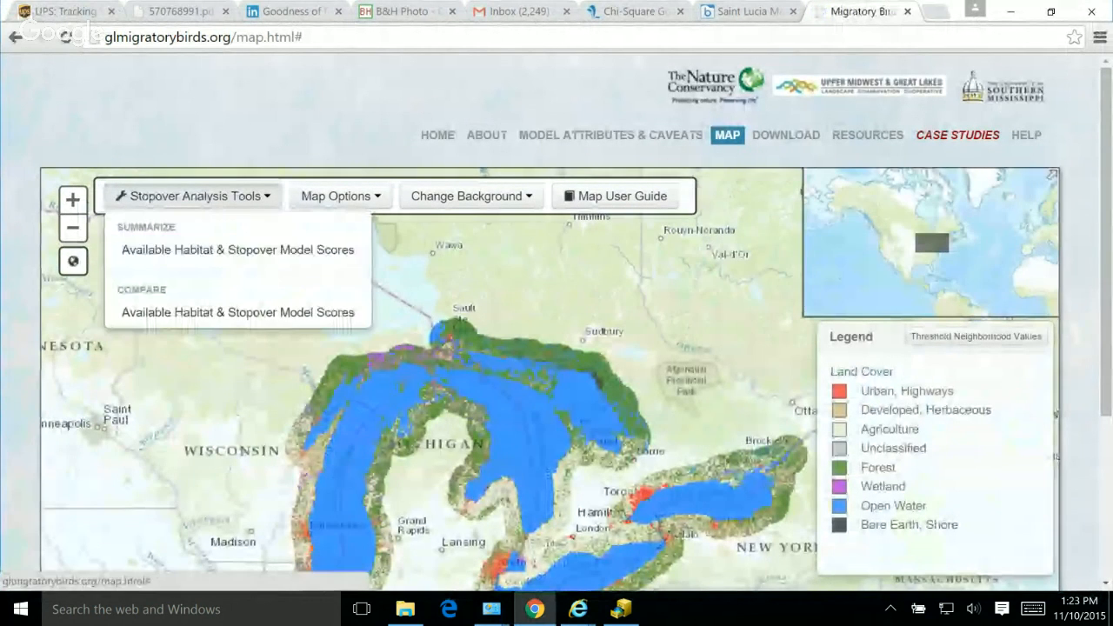
click(237, 250)
click(199, 217)
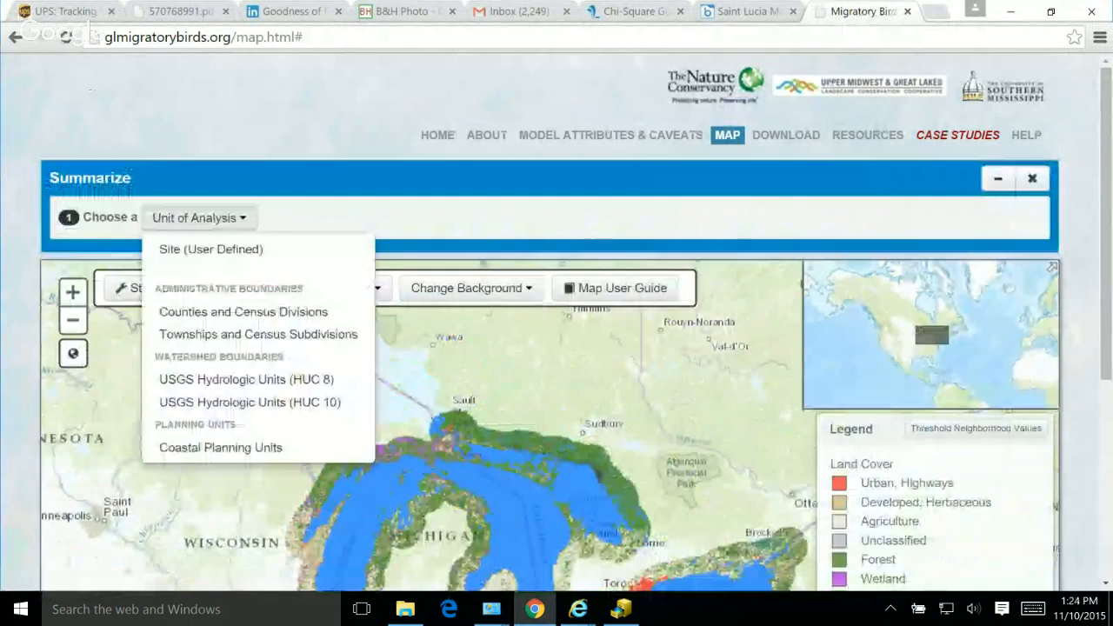
click(212, 249)
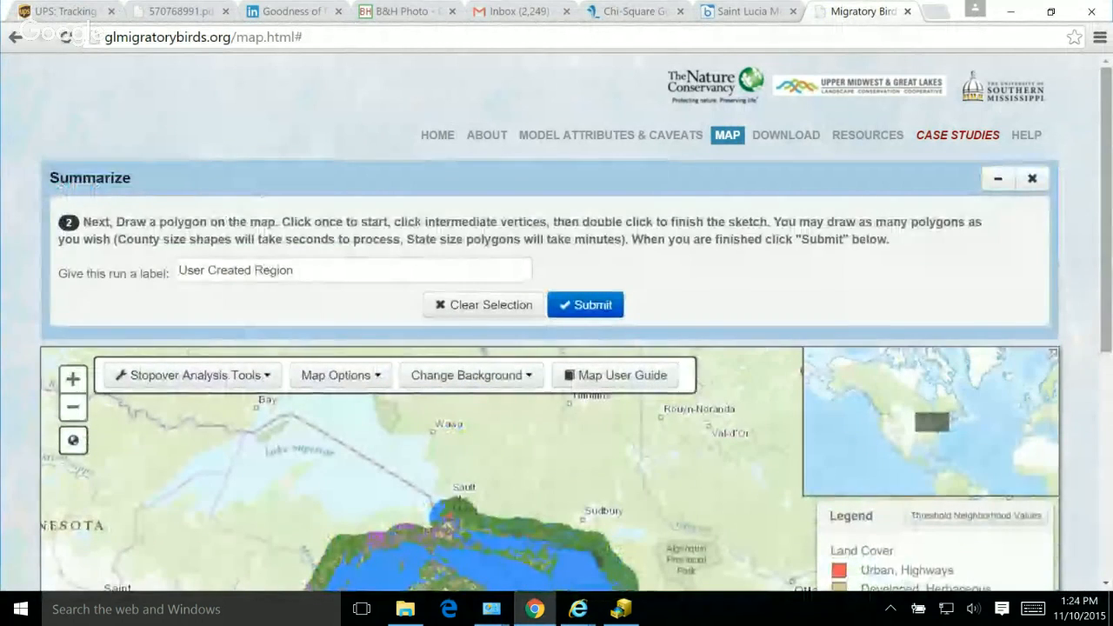
Step: Draw a small closed site polygon on the Lake Michigan shore just north of Chicago and submit it for analysis
scroll(551, 322, down, 3)
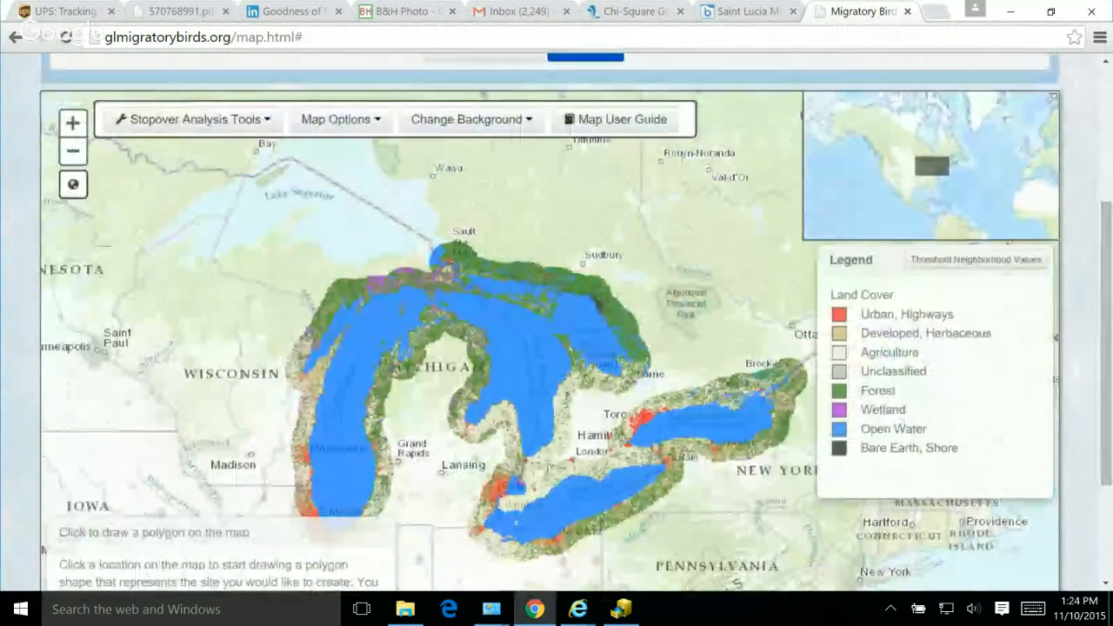
click(306, 493)
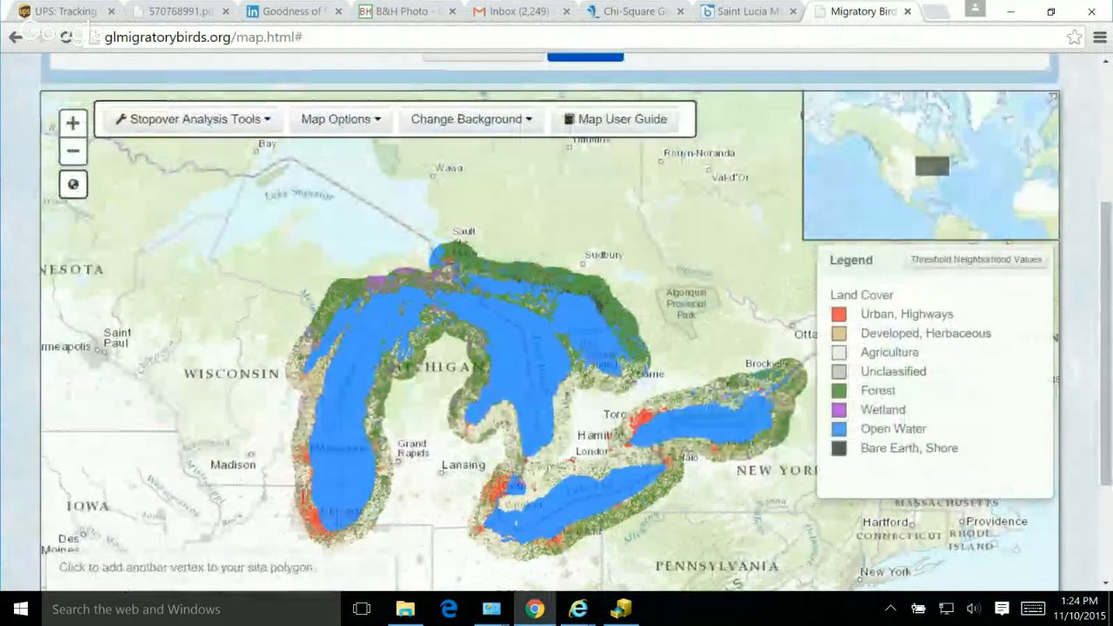
click(311, 505)
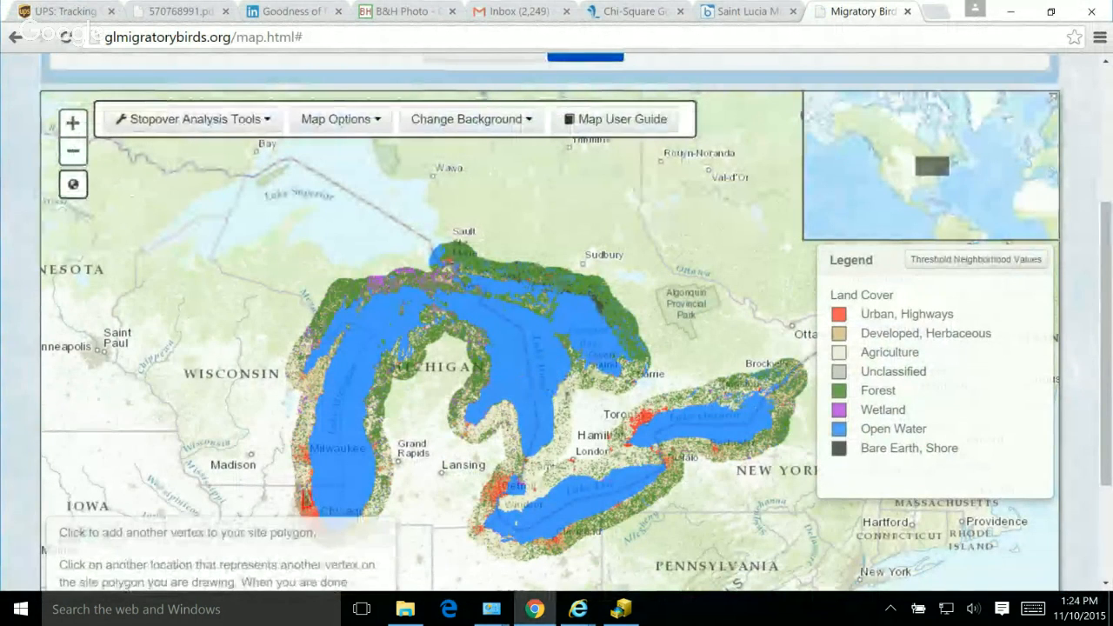
click(312, 507)
double_click(304, 506)
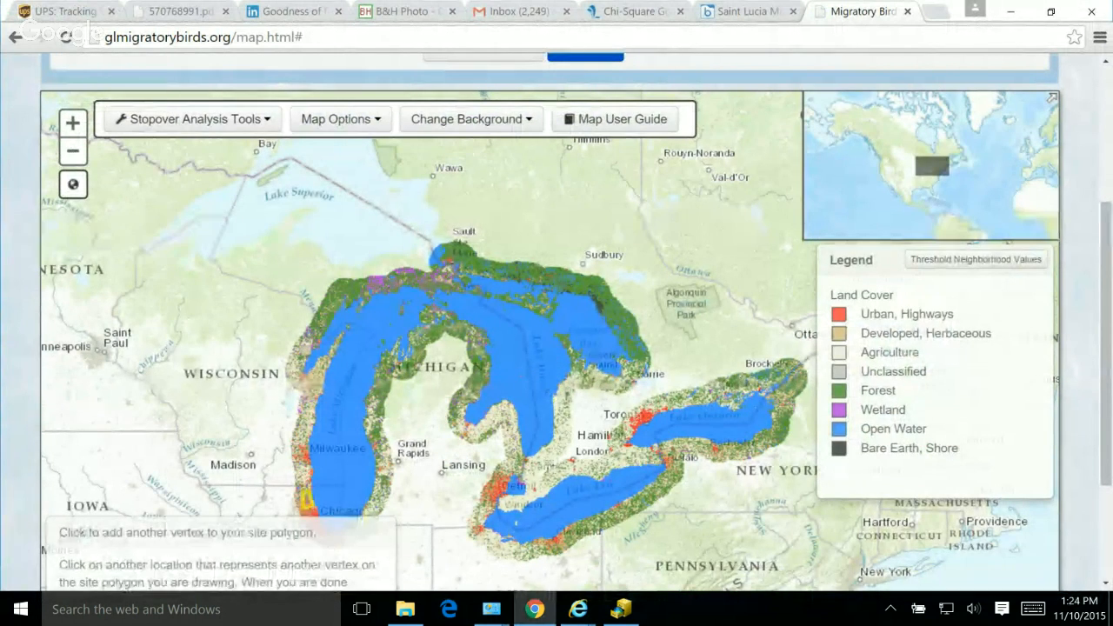
drag(1105, 343, 1105, 250)
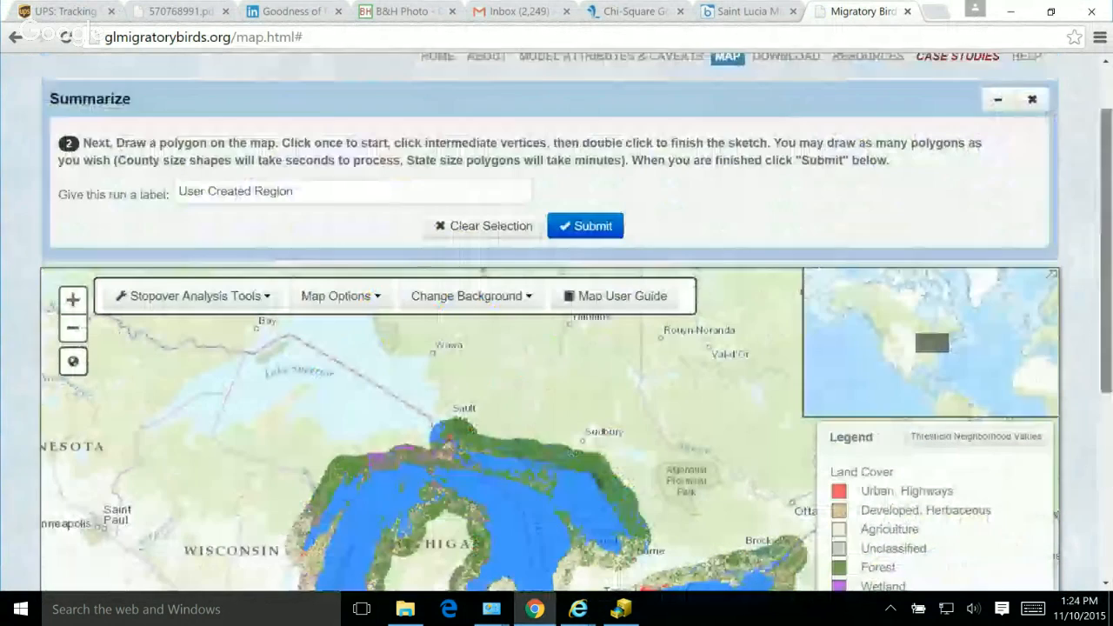
click(585, 225)
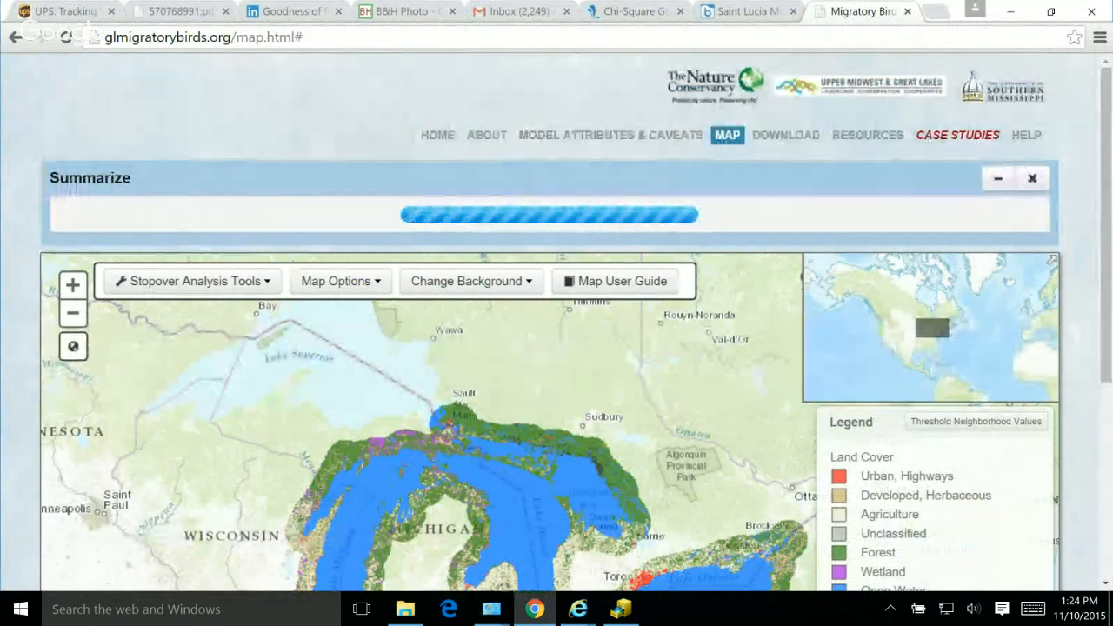
Step: Examine the User Created Region results report, covering the land cover charts and the shorebird, waterfowl and landbird habitat and score summaries
key(ctrl+t)
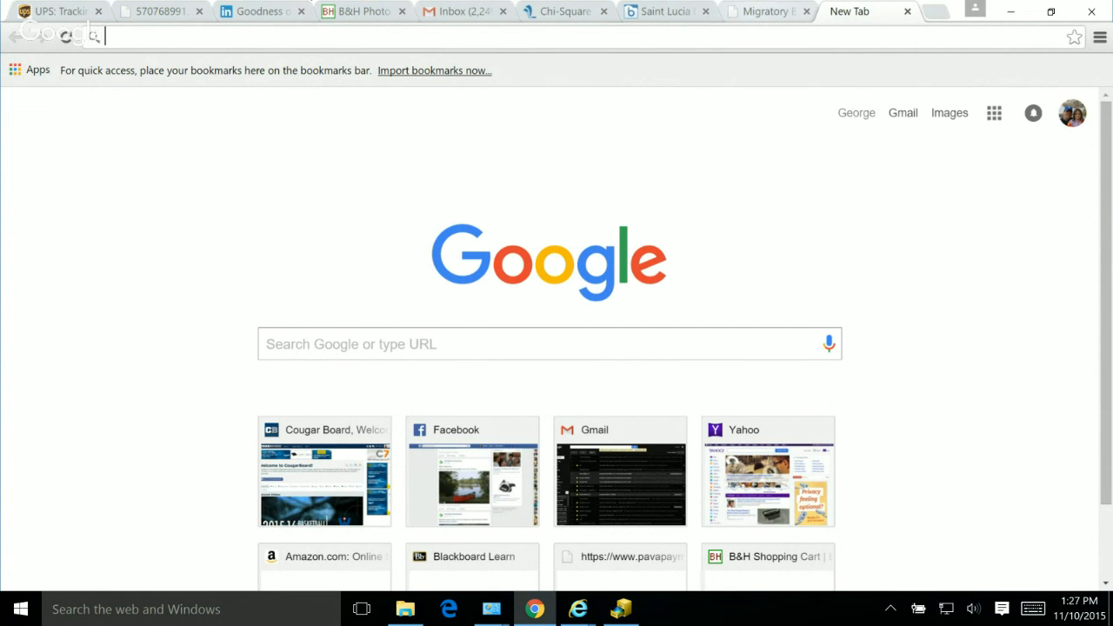
click(768, 11)
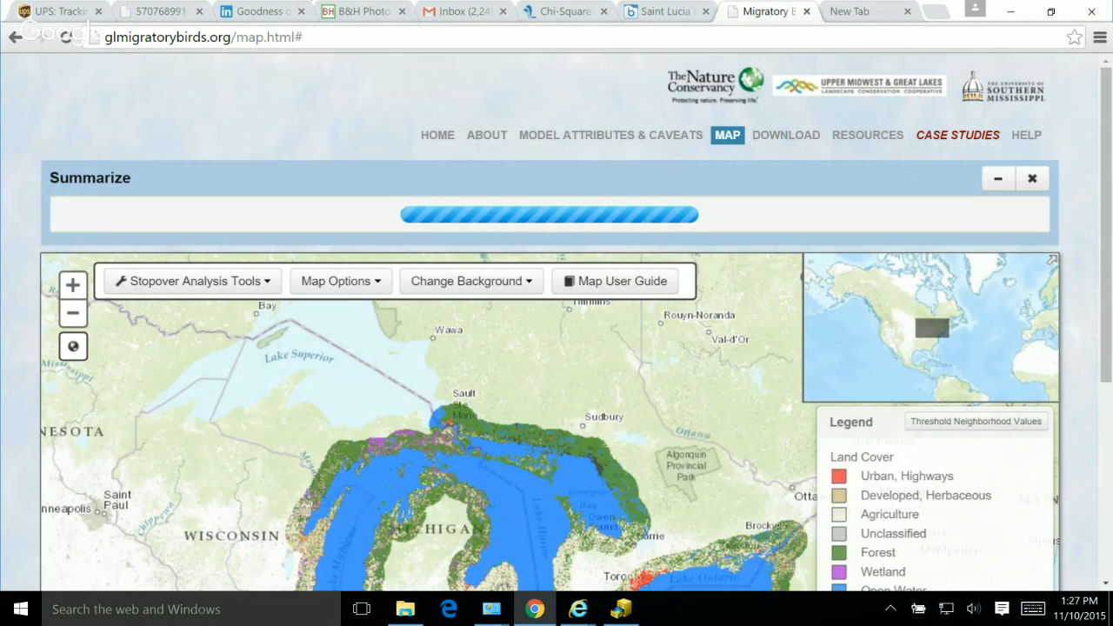
scroll(557, 330, down, 4)
scroll(556, 330, up, 3)
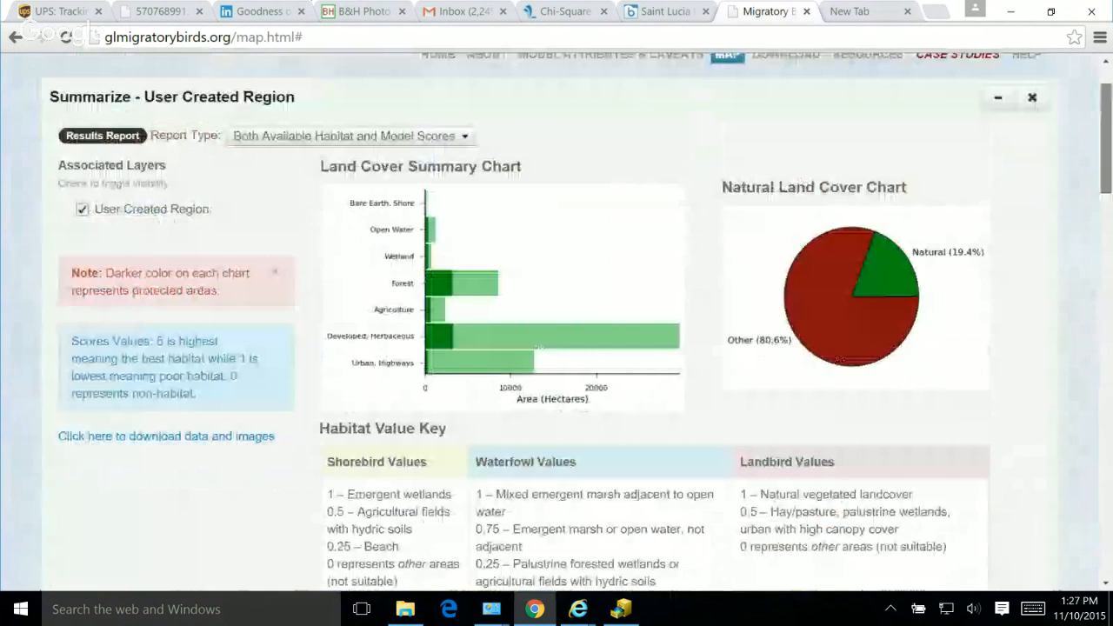
scroll(557, 321, down, 1)
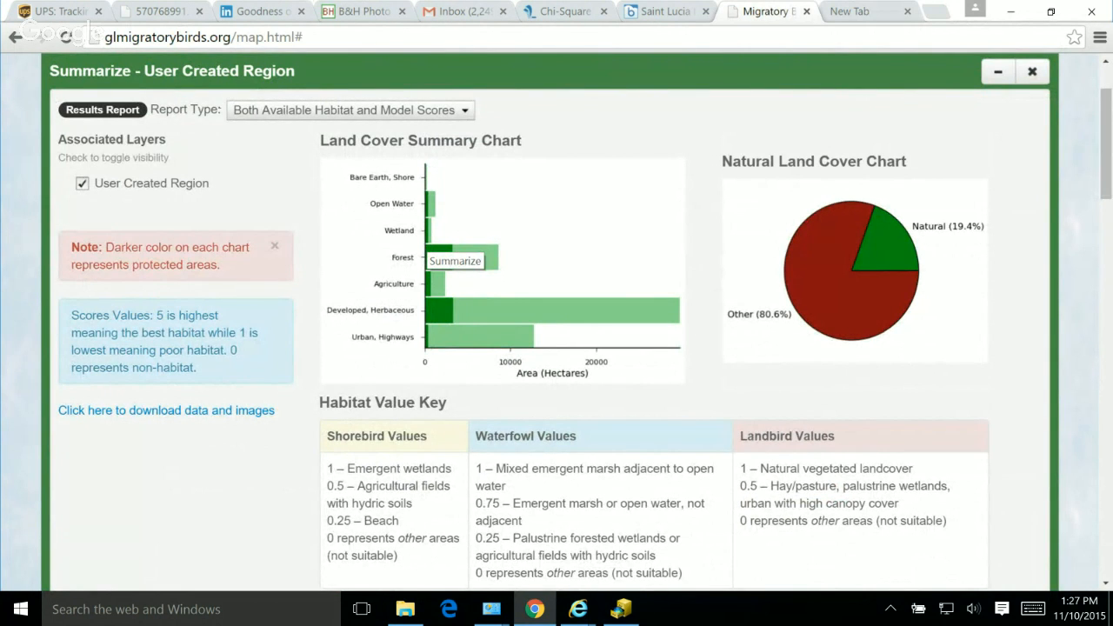
scroll(452, 252, down, 5)
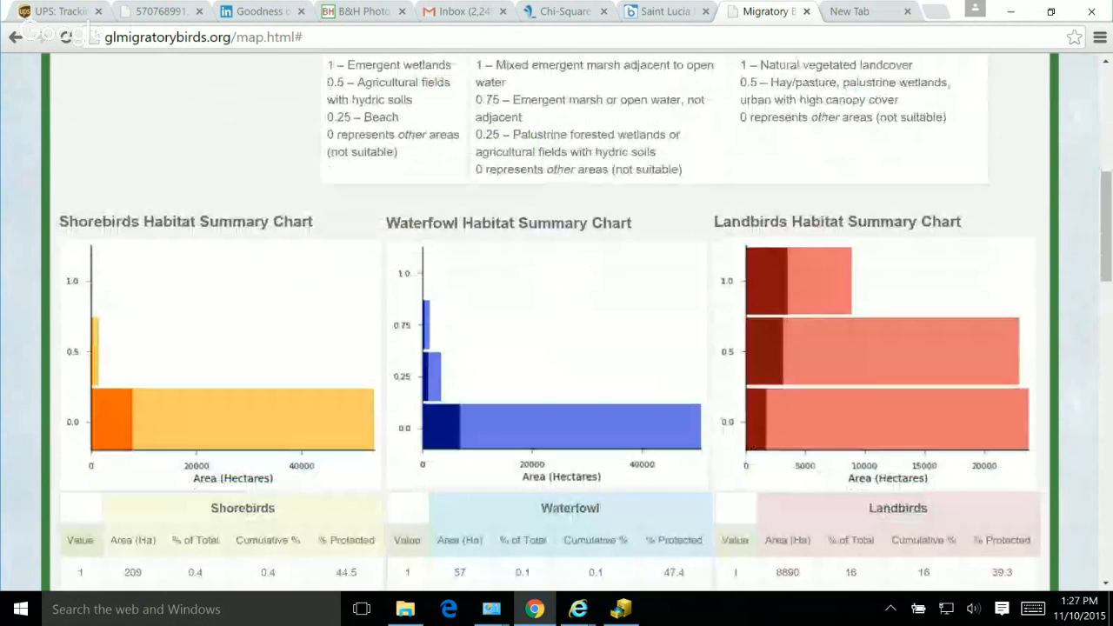
scroll(549, 322, down, 3)
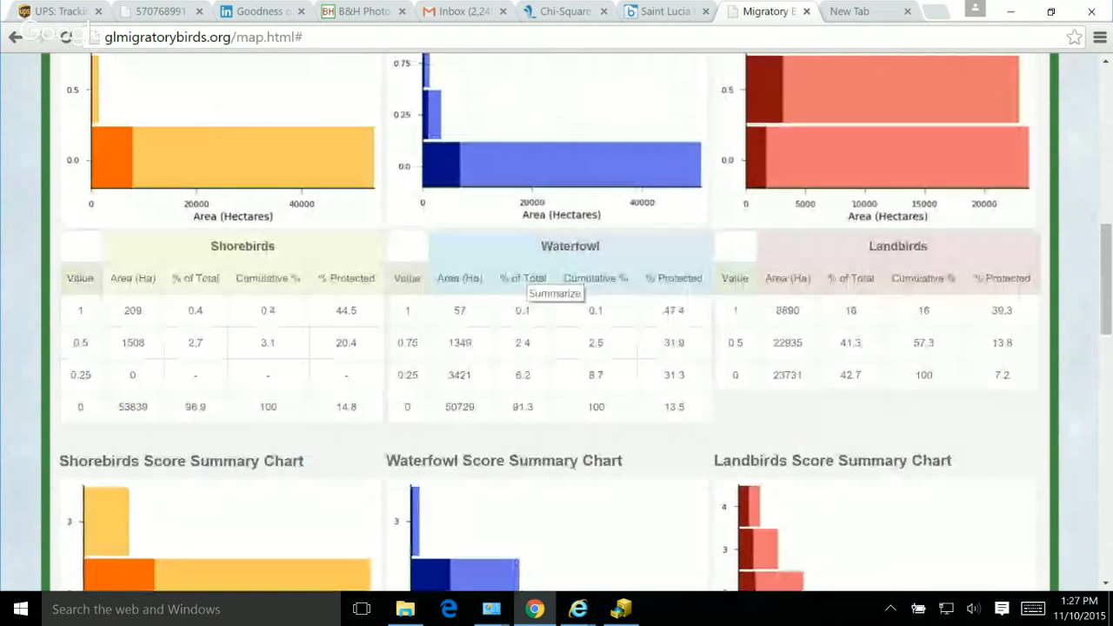
scroll(549, 287, down, 2)
scroll(550, 286, down, 4)
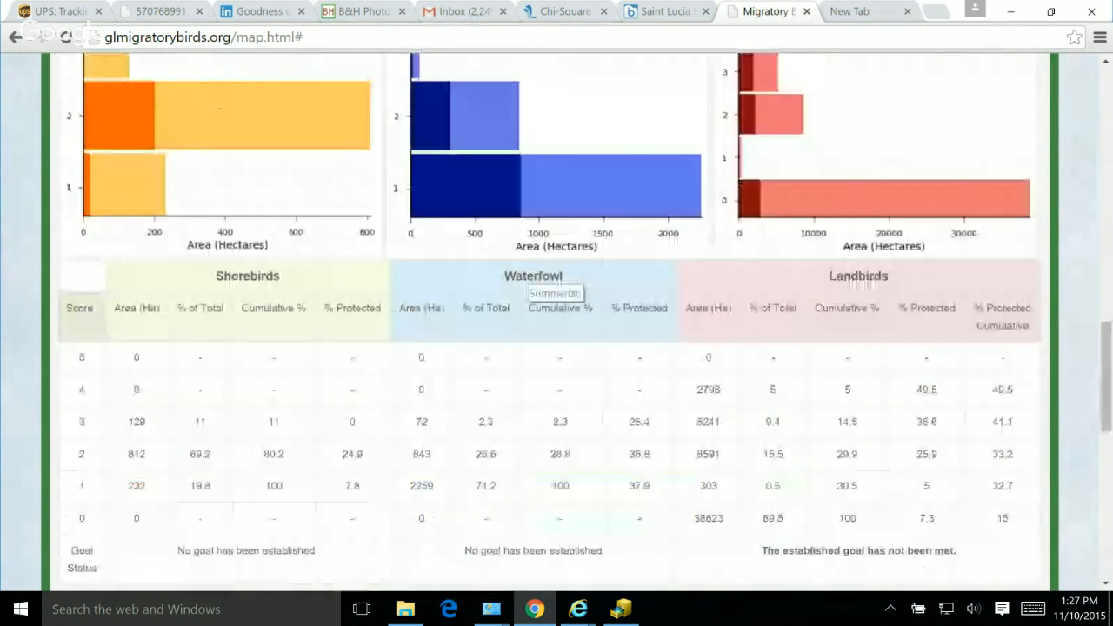
scroll(550, 286, up, 2)
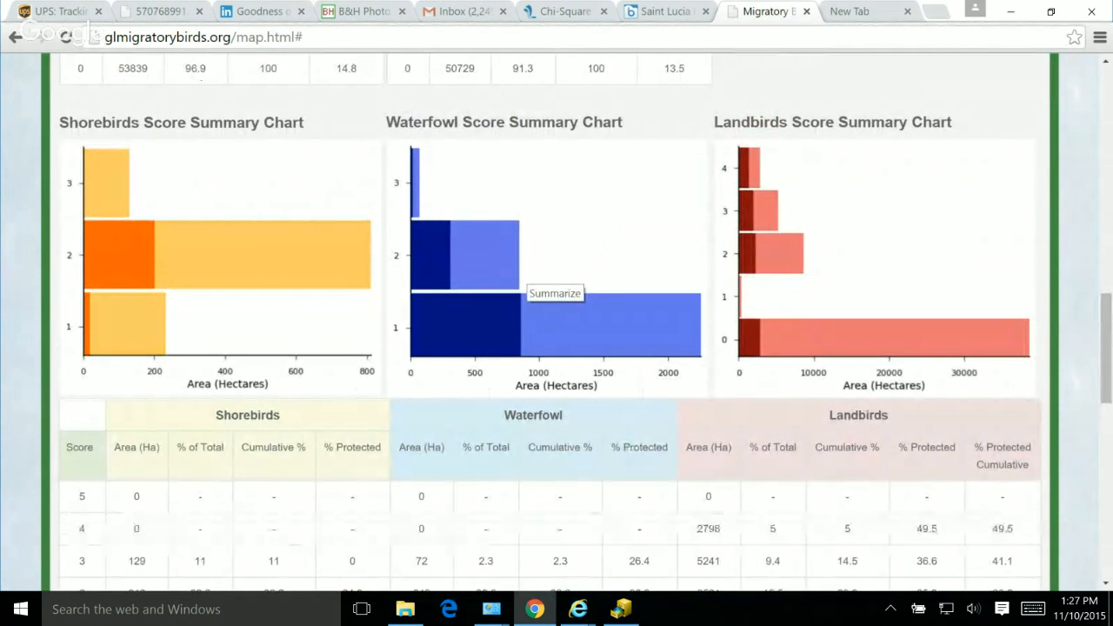
scroll(526, 287, down, 6)
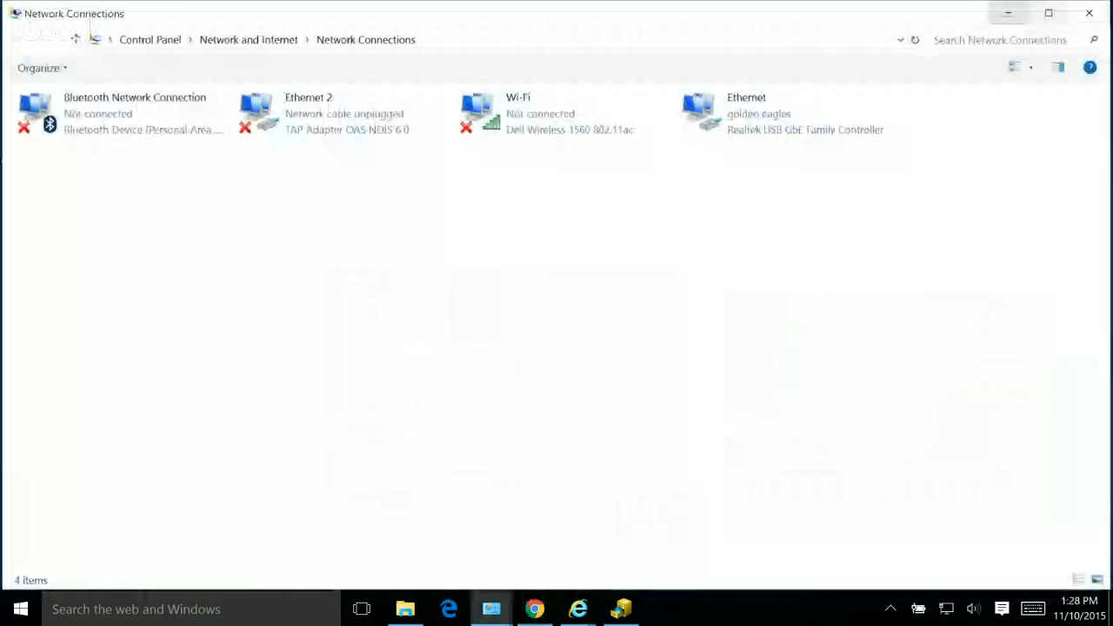
Step: Clear the Network Connections window off the desktop and switch to ArcCatalog
click(1048, 13)
click(816, 137)
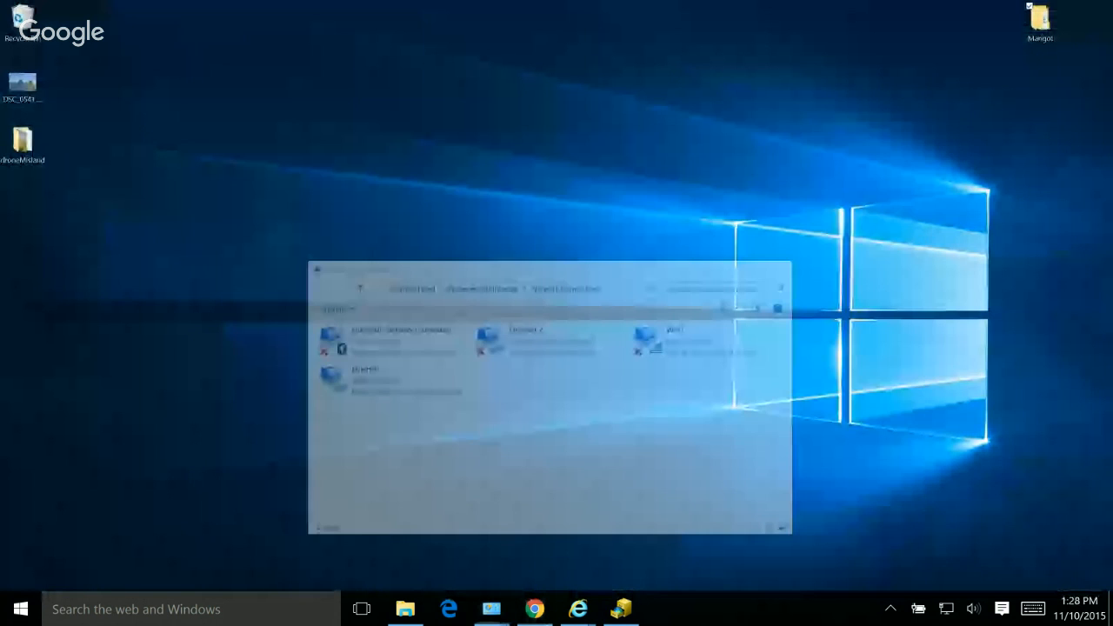
click(620, 609)
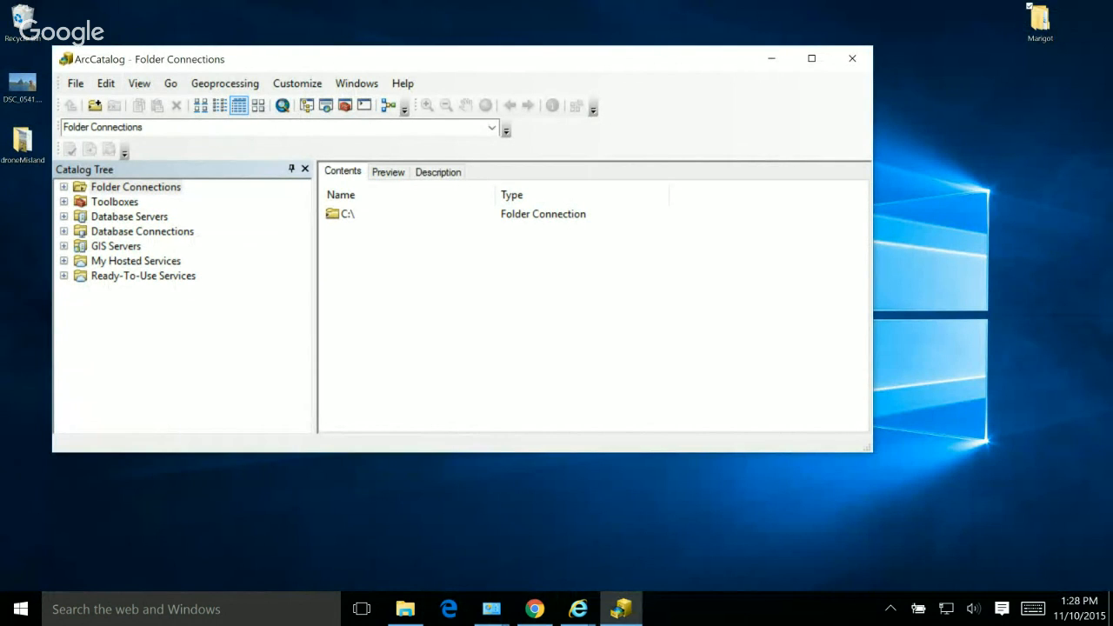
Step: Launch ArcMap 10.3.1 and dismiss the Getting Started dialog to work in a blank, untitled map
click(21, 608)
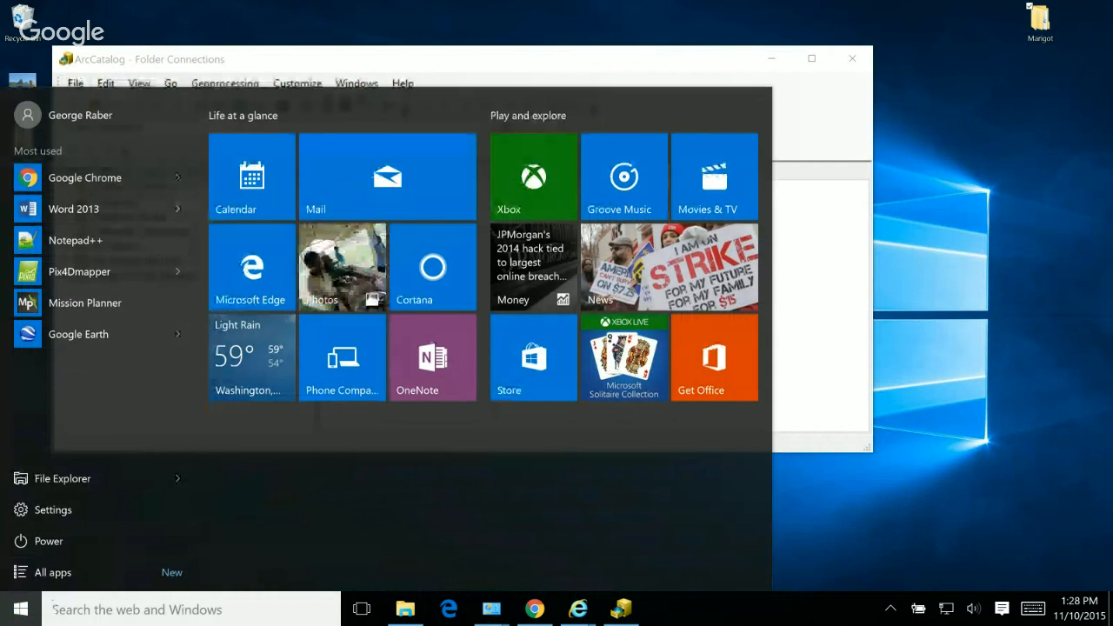
key(Escape)
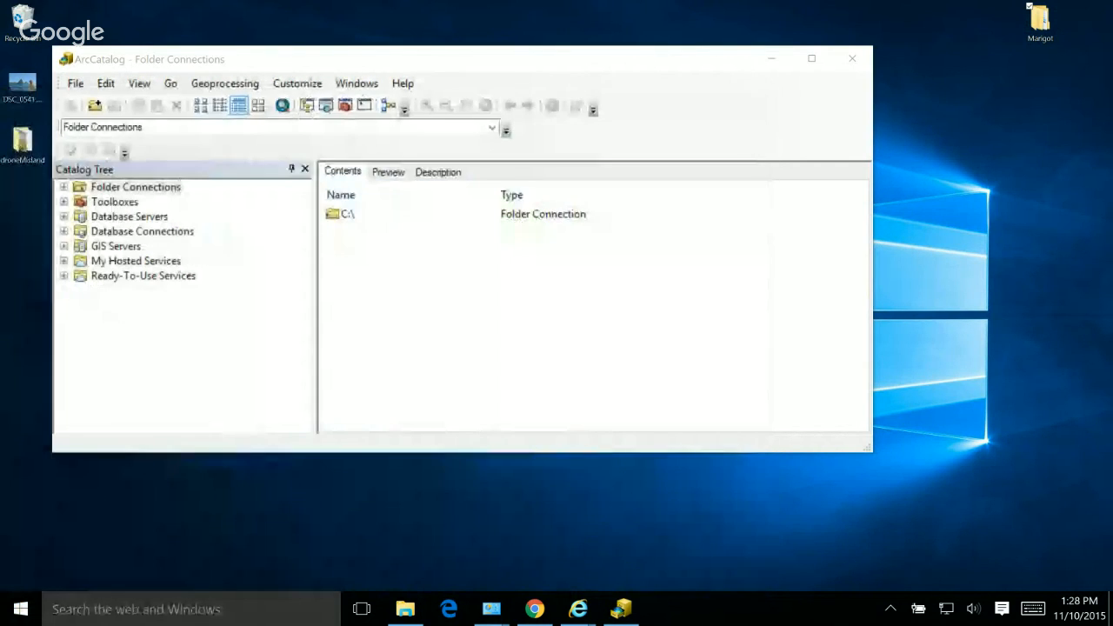
key(super)
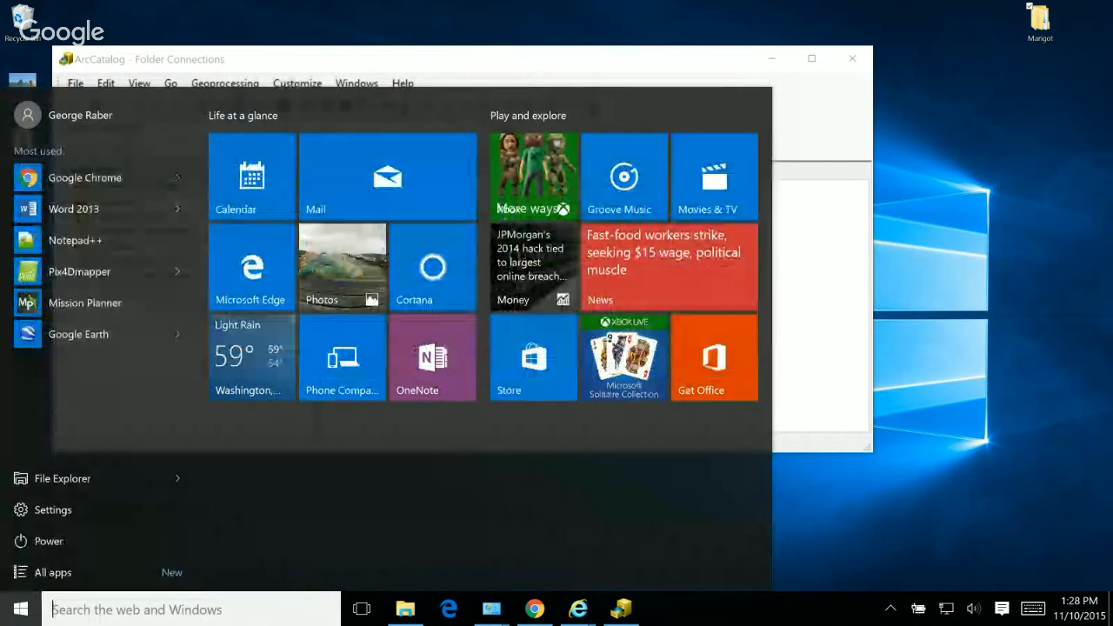
text(arc)
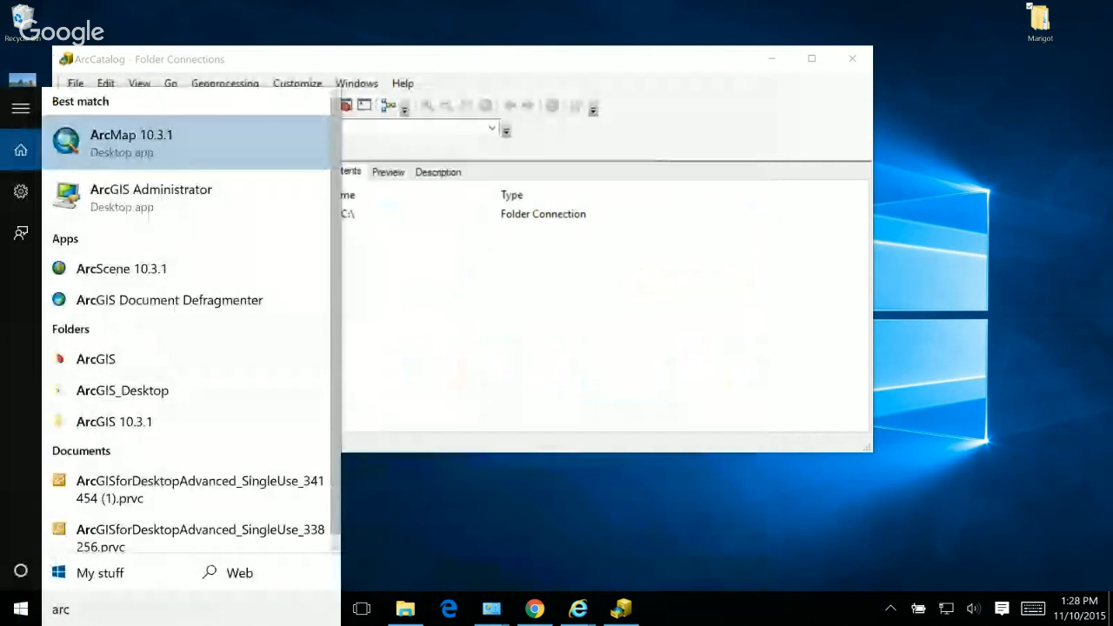
key(Return)
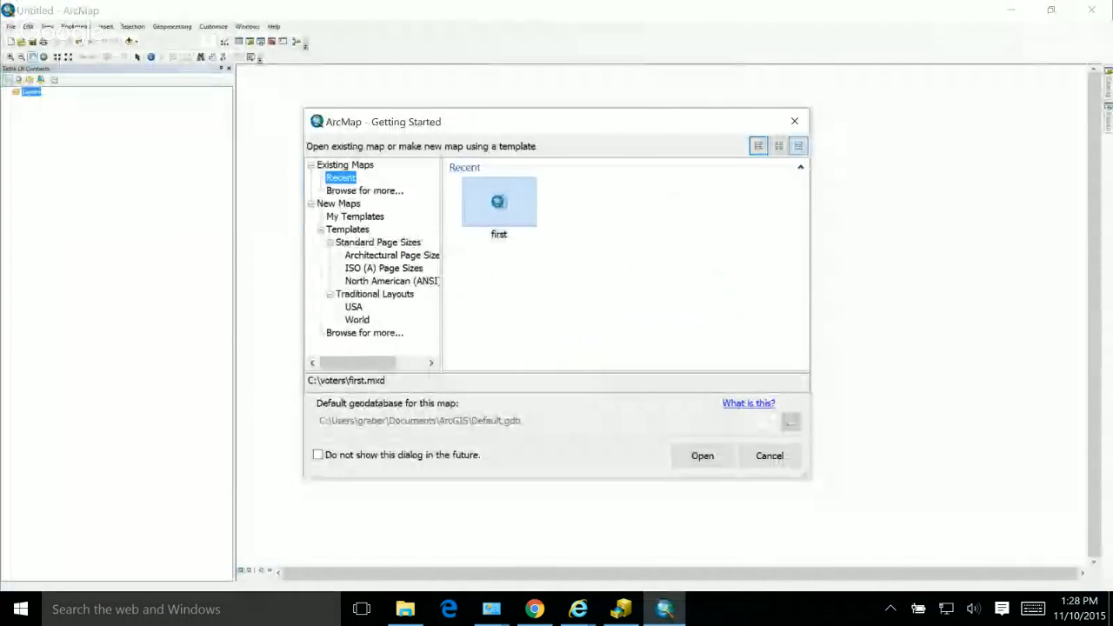
click(770, 456)
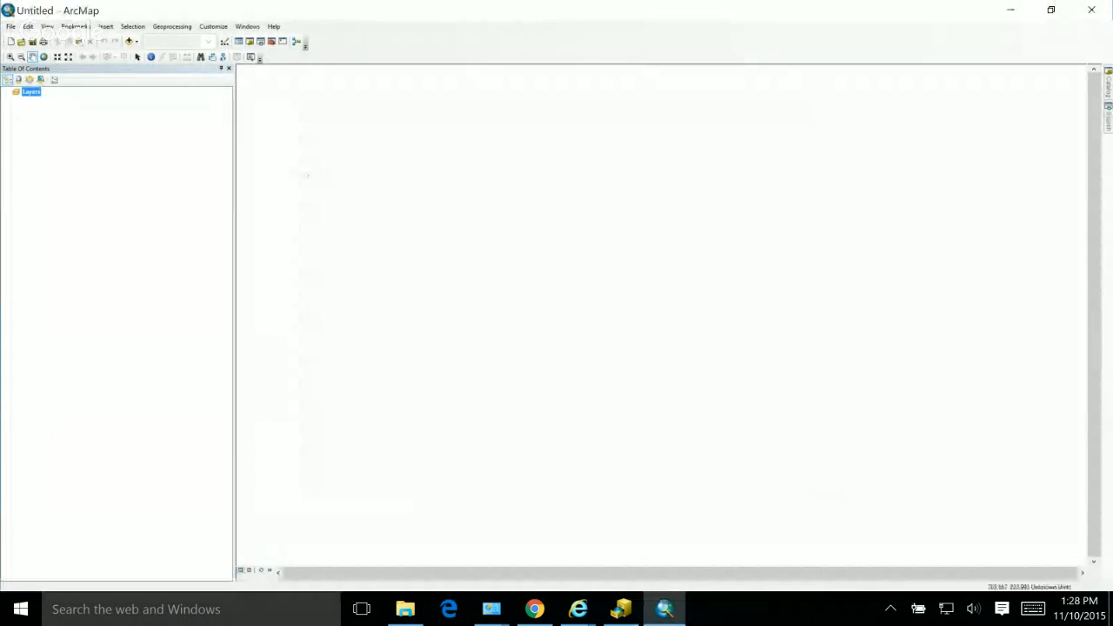
Step: Add the forrest100 raster from C:\courses\wm\data to the map
click(130, 41)
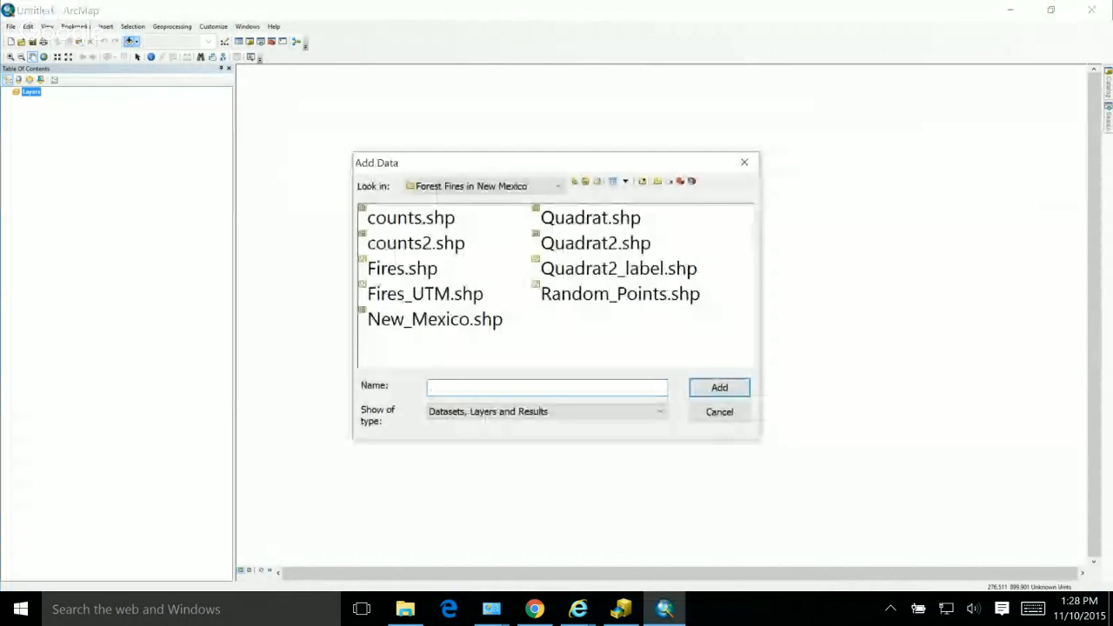
click(474, 186)
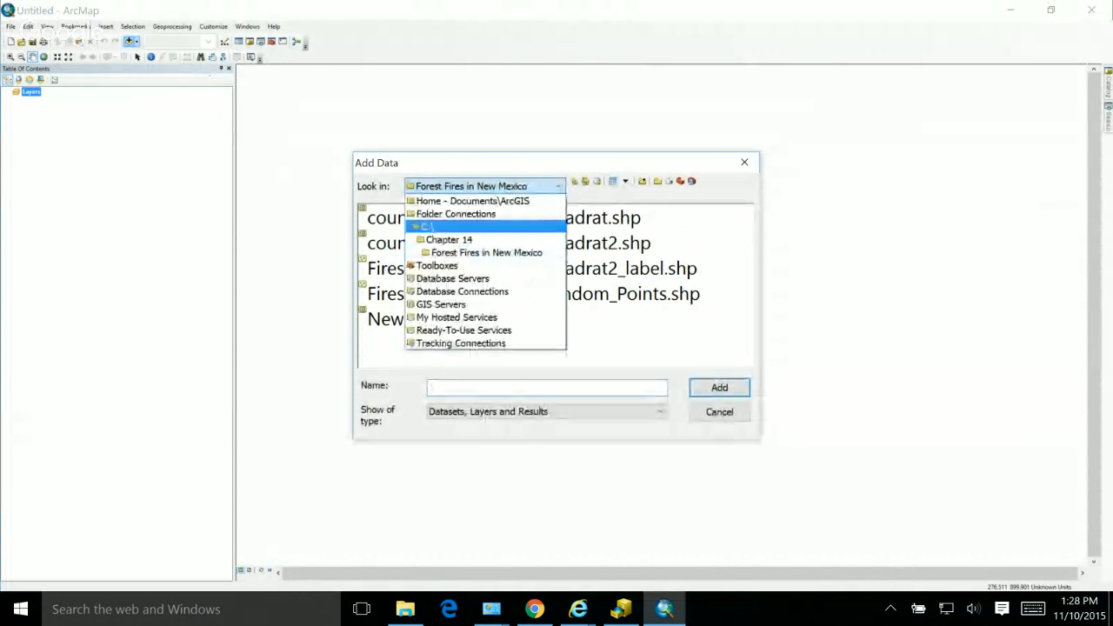
click(426, 226)
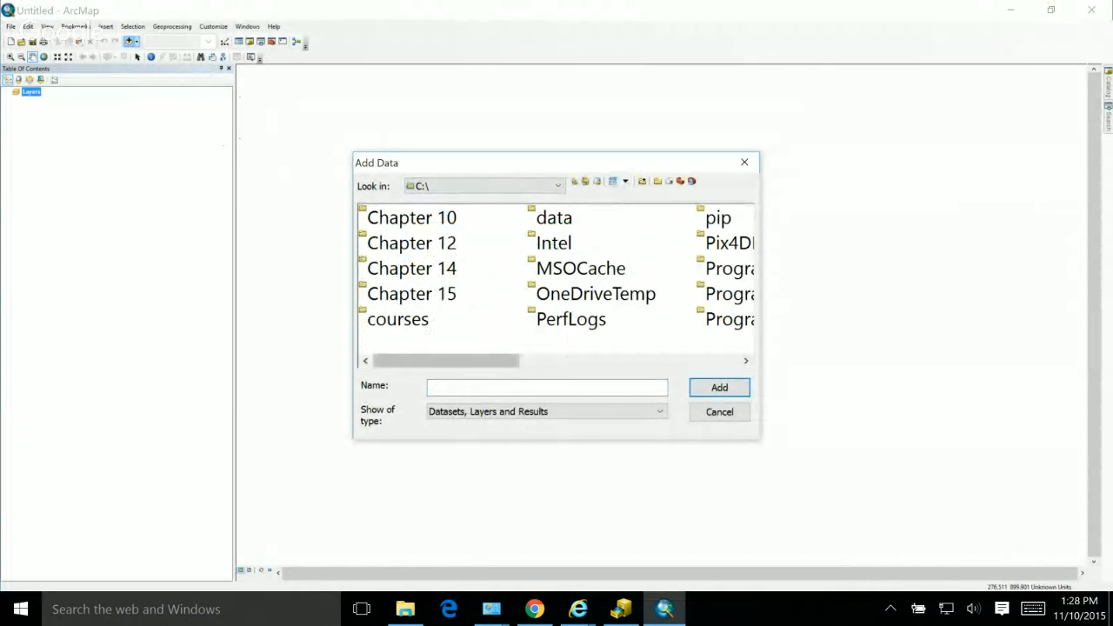
mouse_move(446, 361)
mouse_down()
mouse_move(624, 361)
mouse_move(446, 360)
mouse_up()
double_click(400, 319)
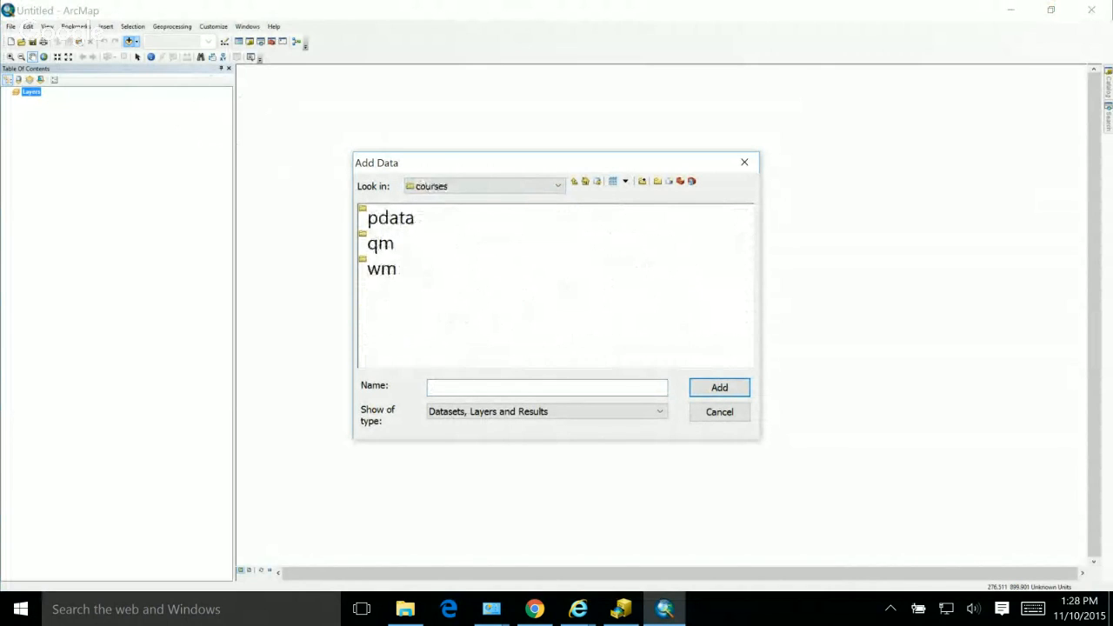
double_click(382, 268)
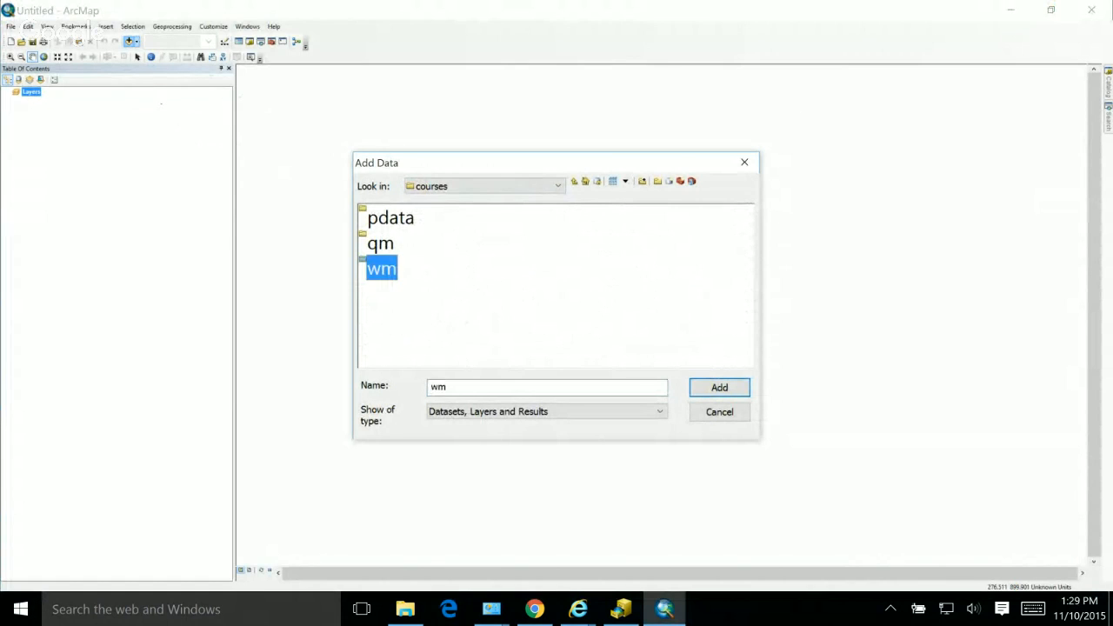
double_click(385, 218)
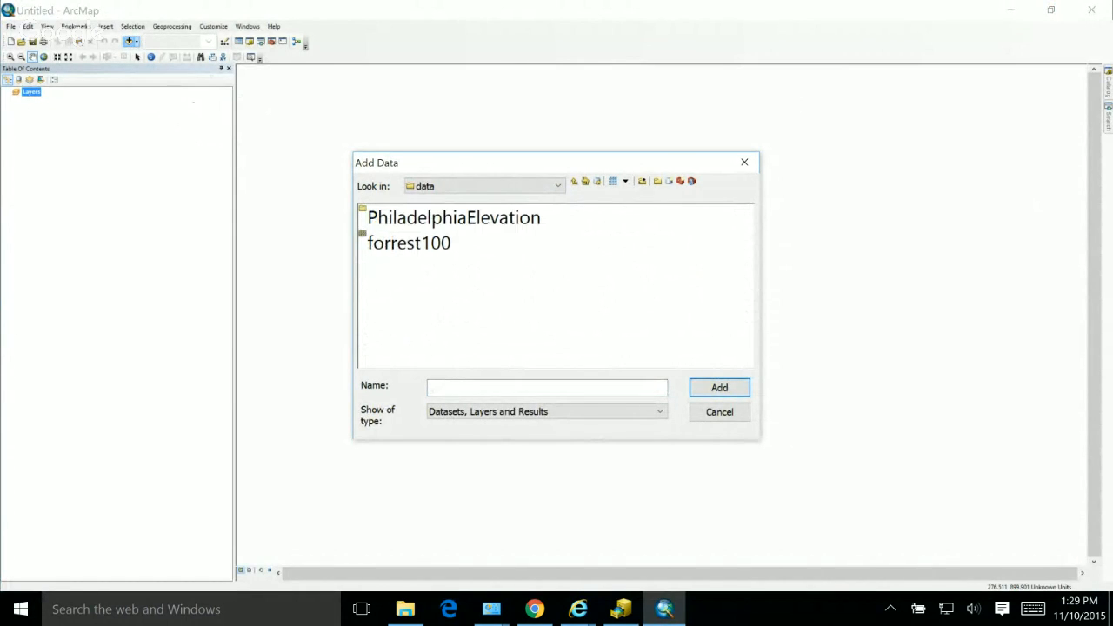
click(408, 242)
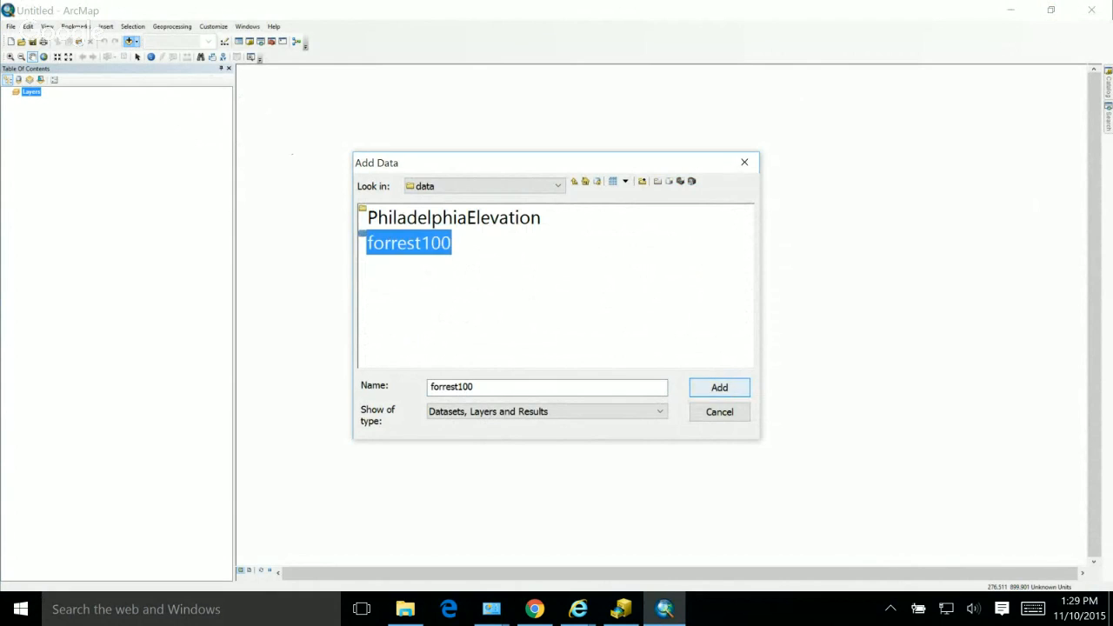
click(718, 387)
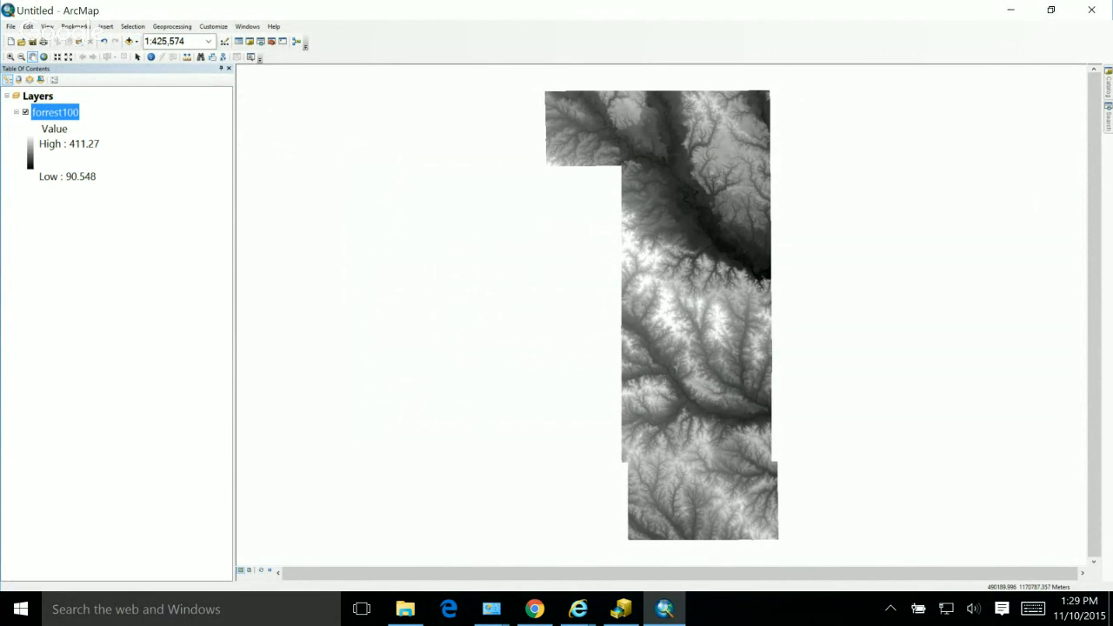
Step: Examine the forrest100 layer's source properties, covering raster information, cell size, spatial reference and statistics
right_click(60, 111)
click(87, 254)
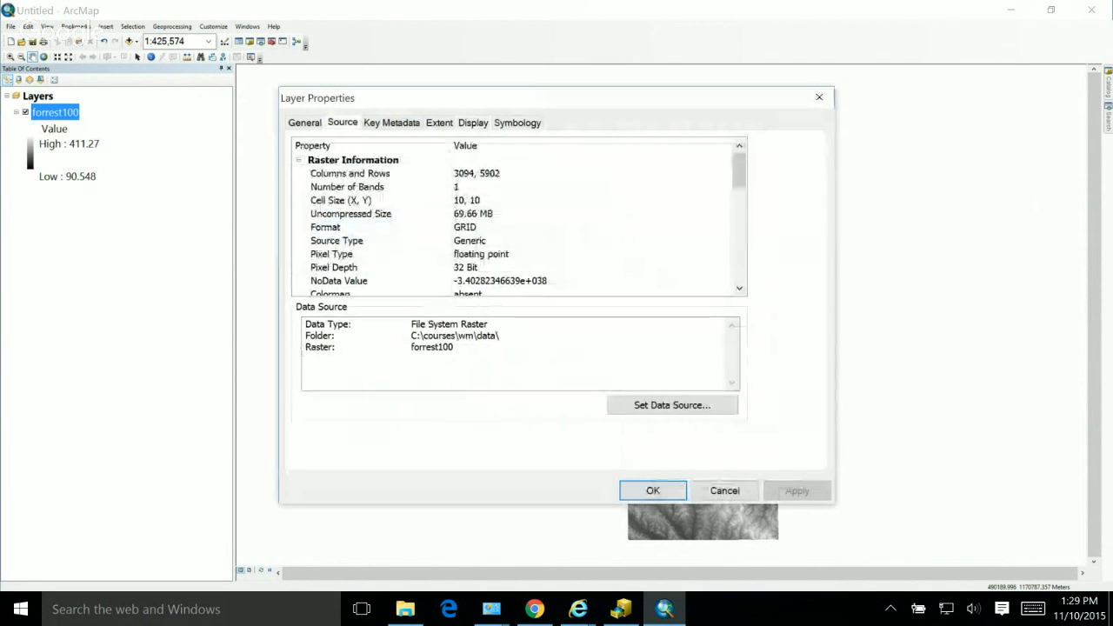
click(305, 123)
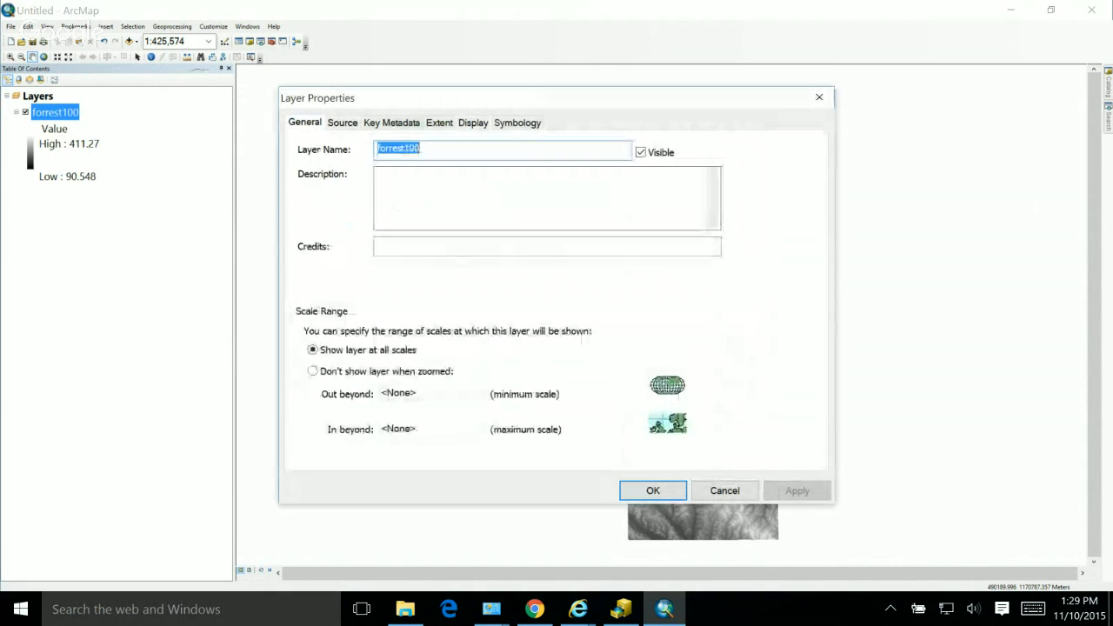
click(343, 122)
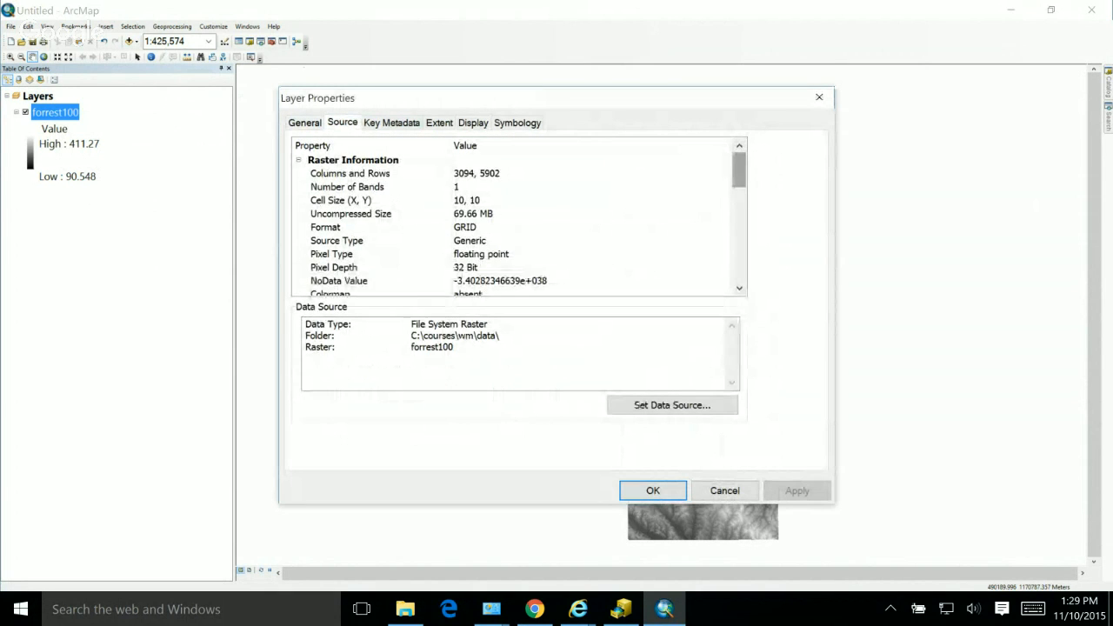
scroll(519, 217, down, 3)
scroll(519, 217, down, 3)
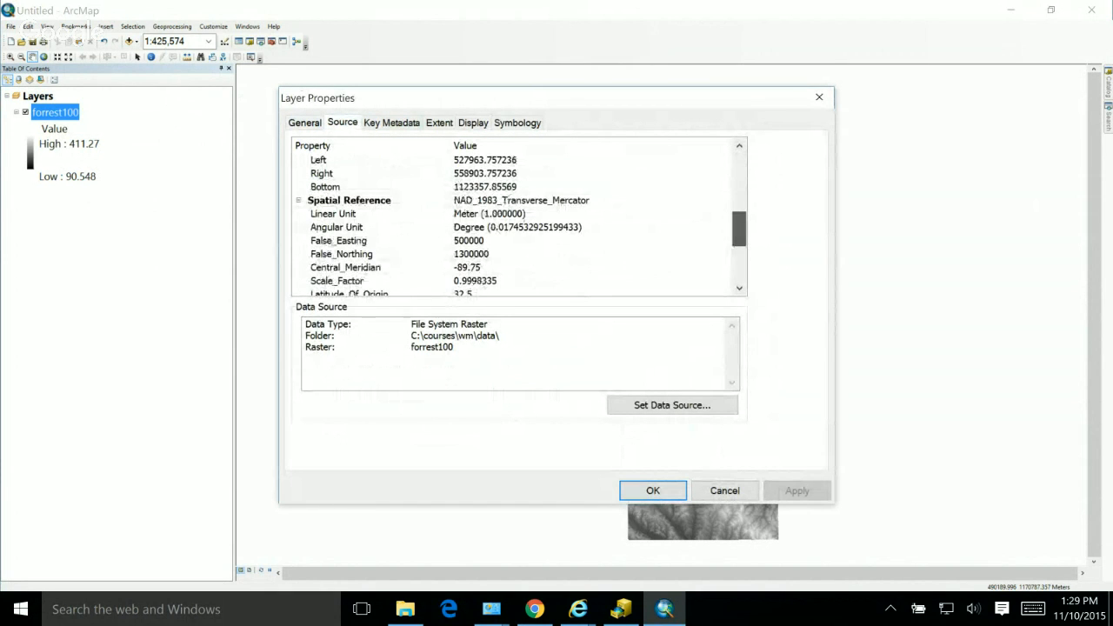
scroll(519, 218, down, 1)
scroll(519, 217, up, 1)
scroll(519, 217, down, 1)
scroll(519, 218, down, 1)
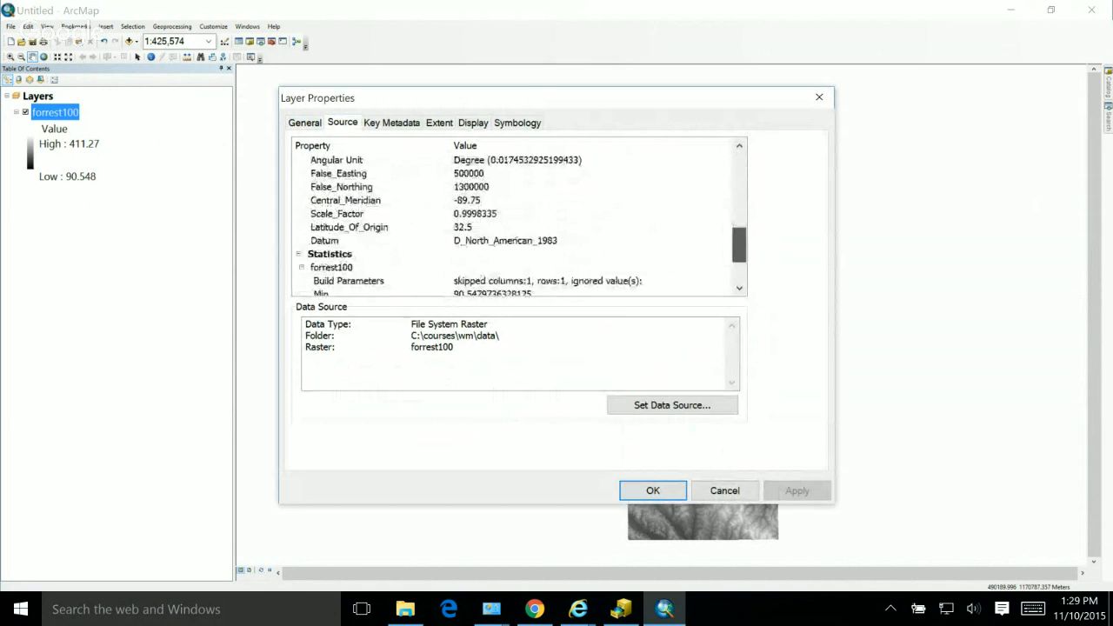
scroll(519, 217, up, 3)
scroll(519, 217, down, 3)
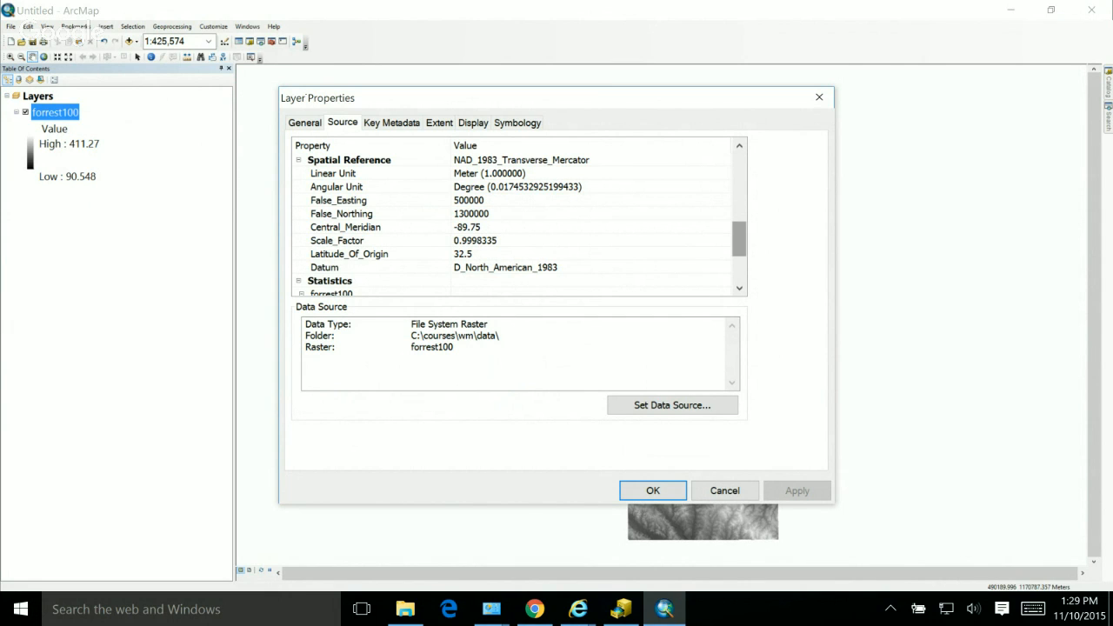
scroll(513, 217, down, 2)
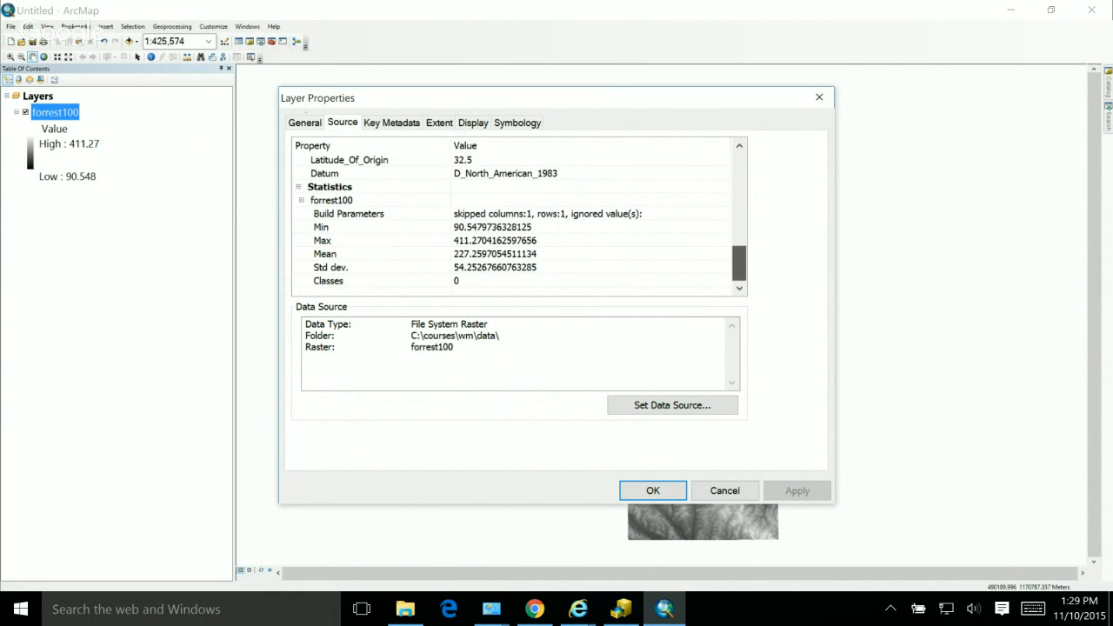
scroll(513, 217, up, 8)
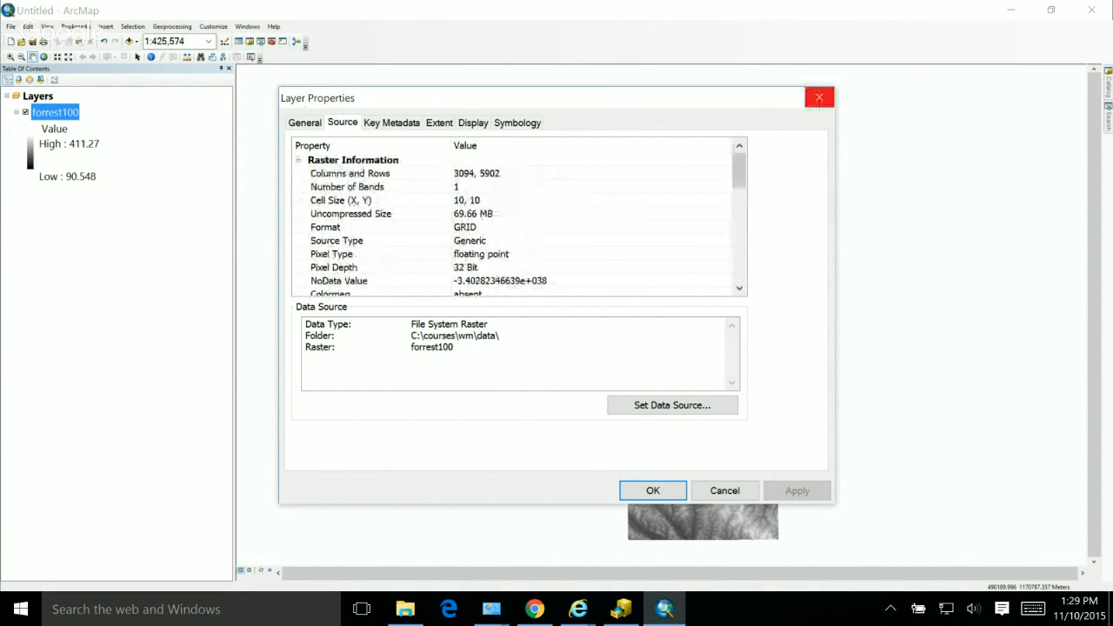
click(819, 98)
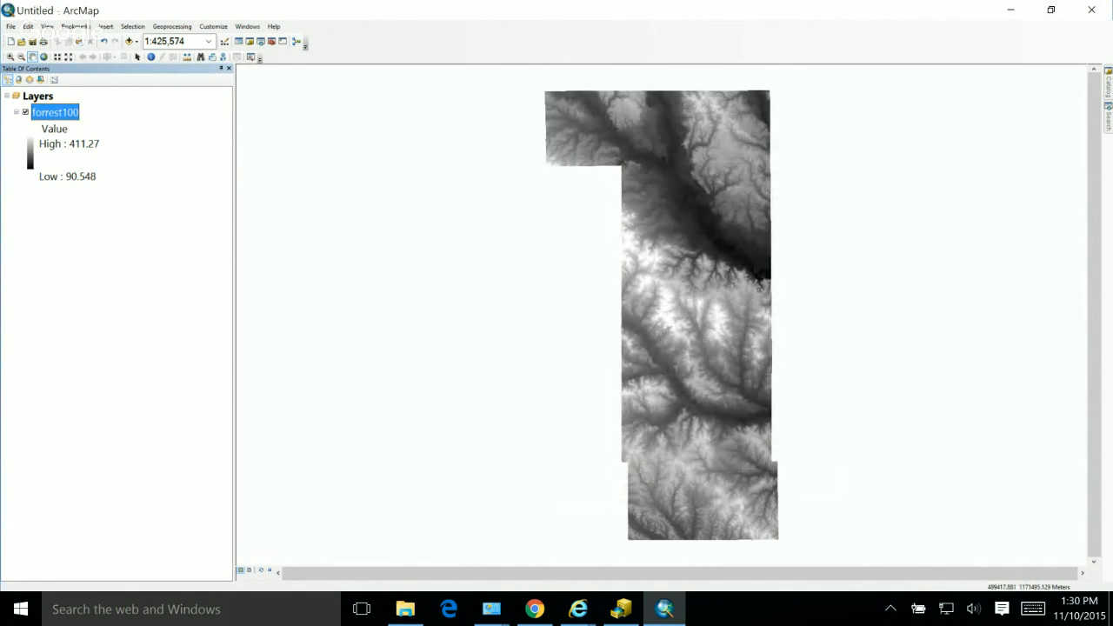
click(131, 41)
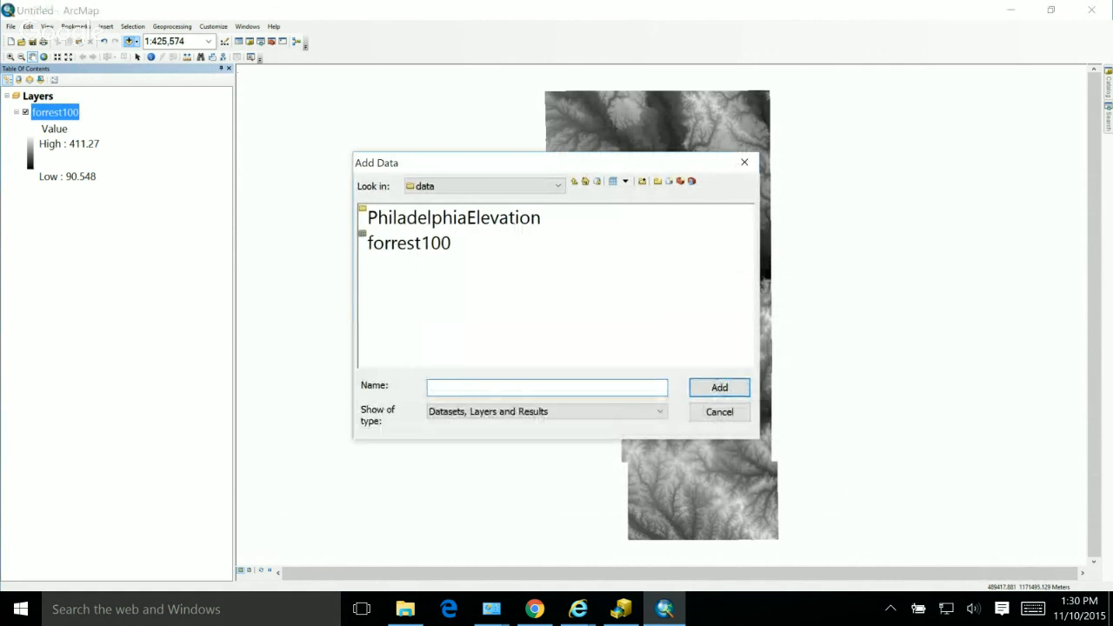
click(574, 181)
double_click(384, 243)
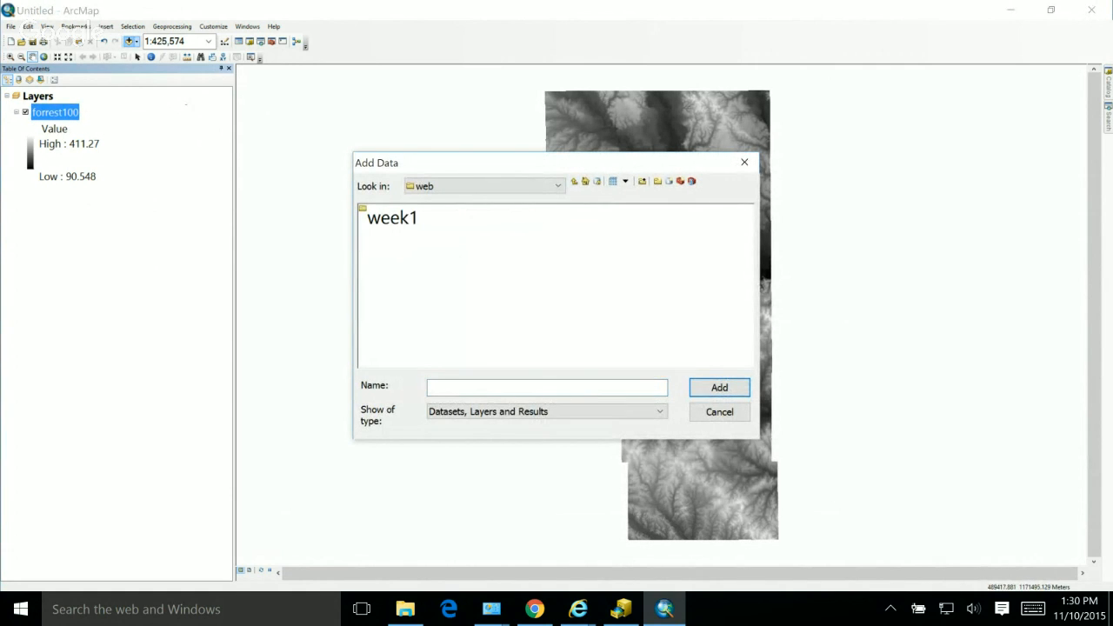
double_click(392, 219)
double_click(396, 218)
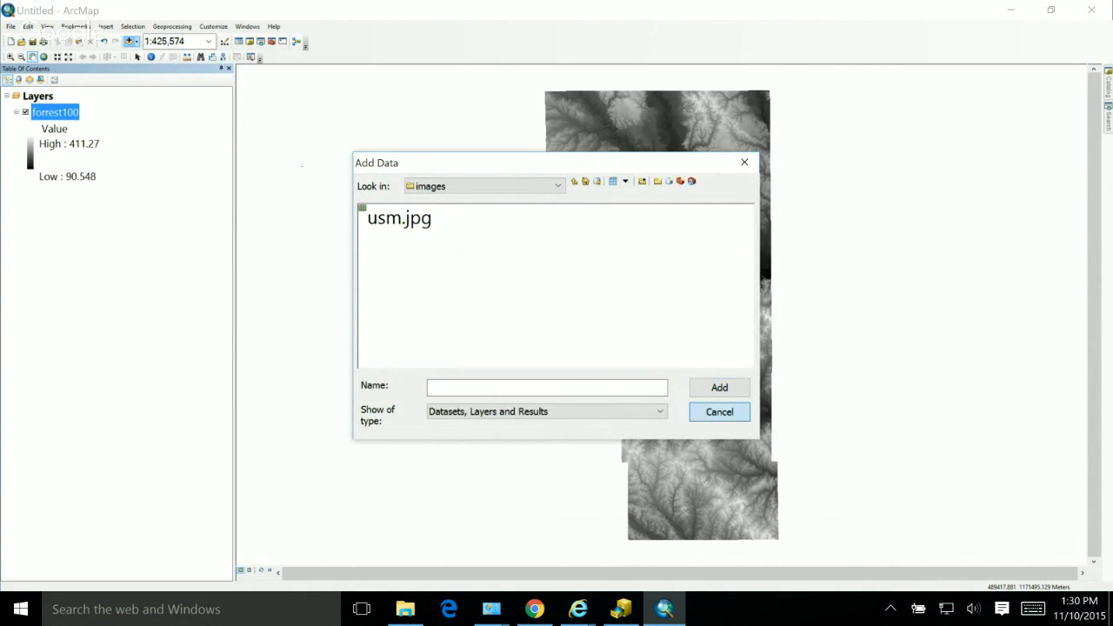
click(718, 411)
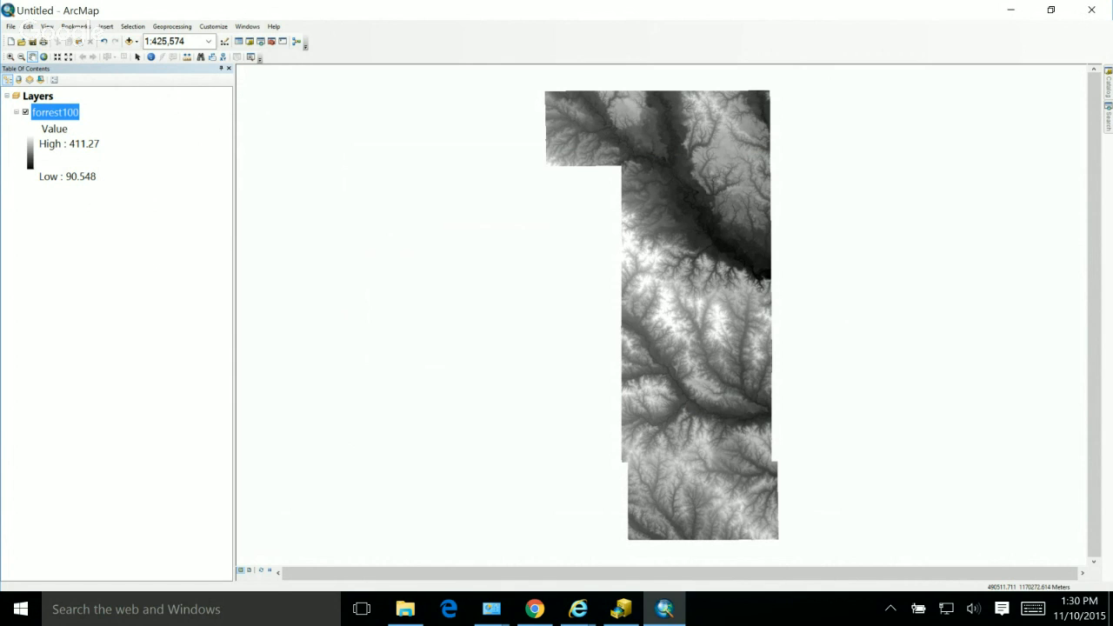
right_click(64, 112)
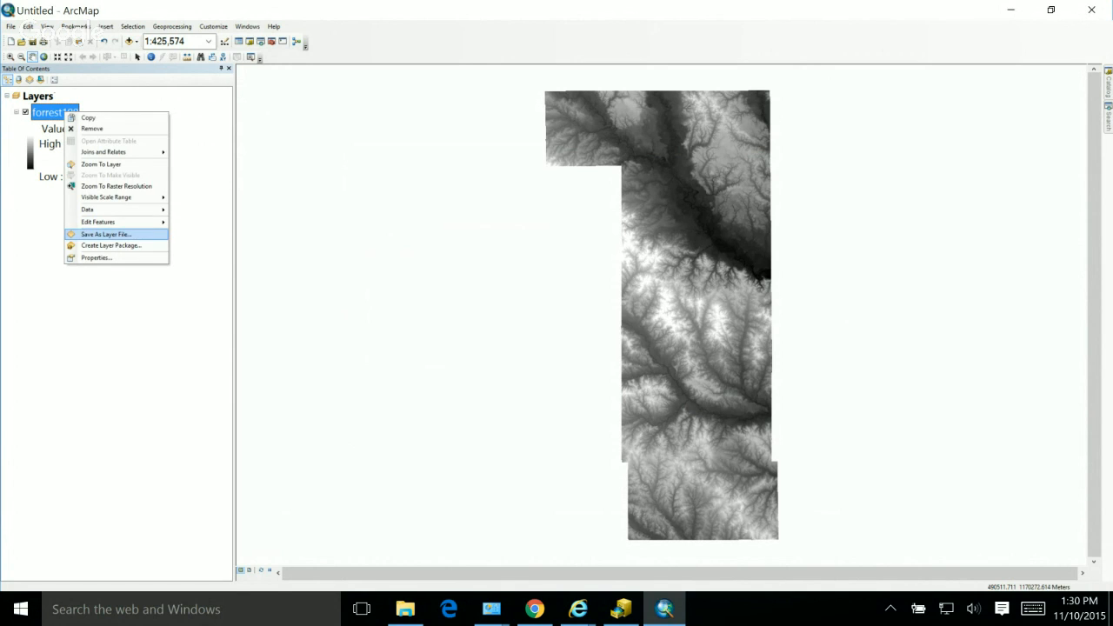
mouse_move(104, 210)
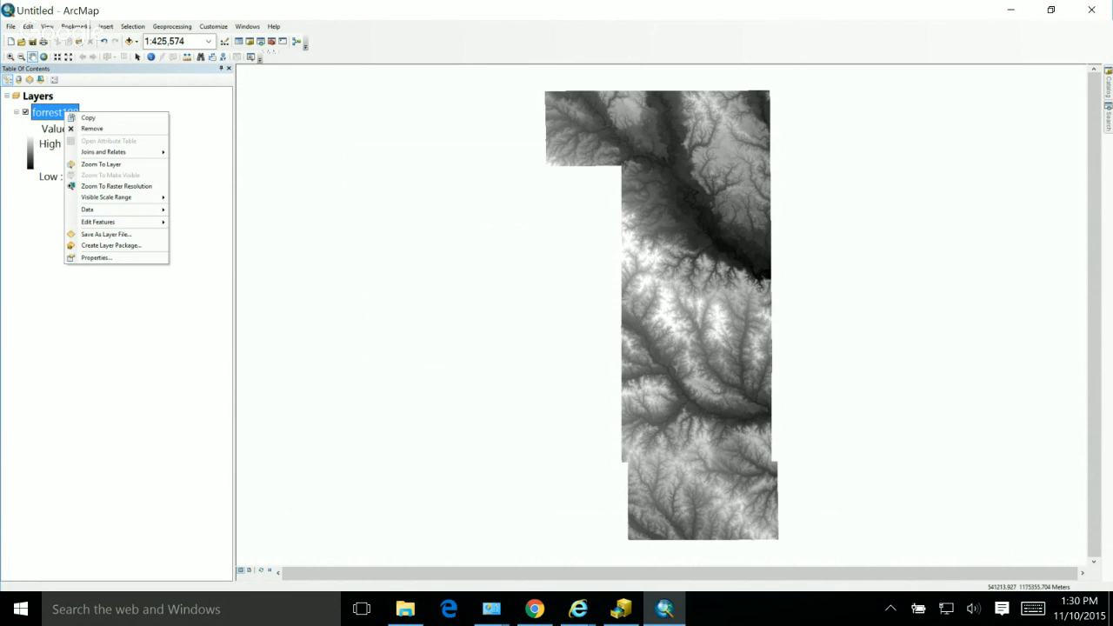
click(265, 72)
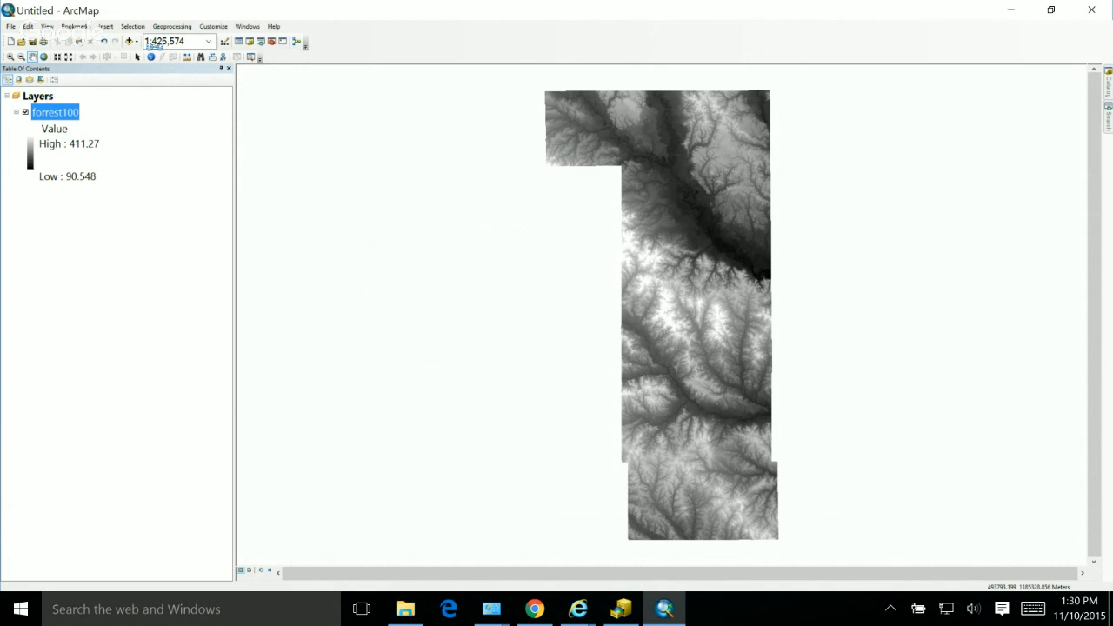
Step: Show ArcToolbox and expand the Data Management raster toolset under Projections and Transformations
click(271, 41)
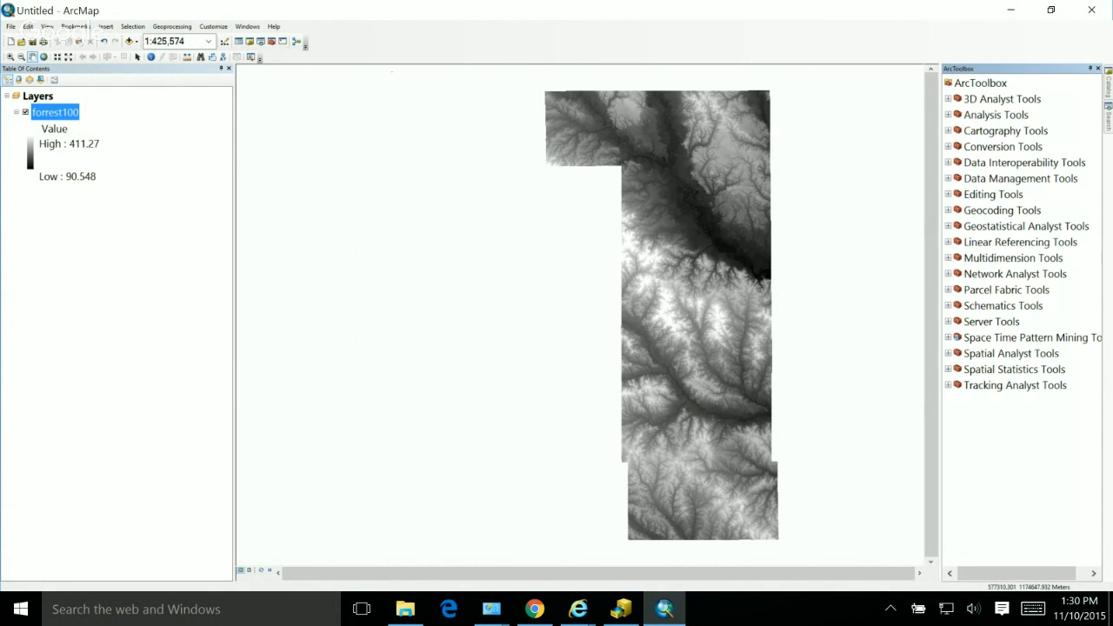
double_click(1019, 179)
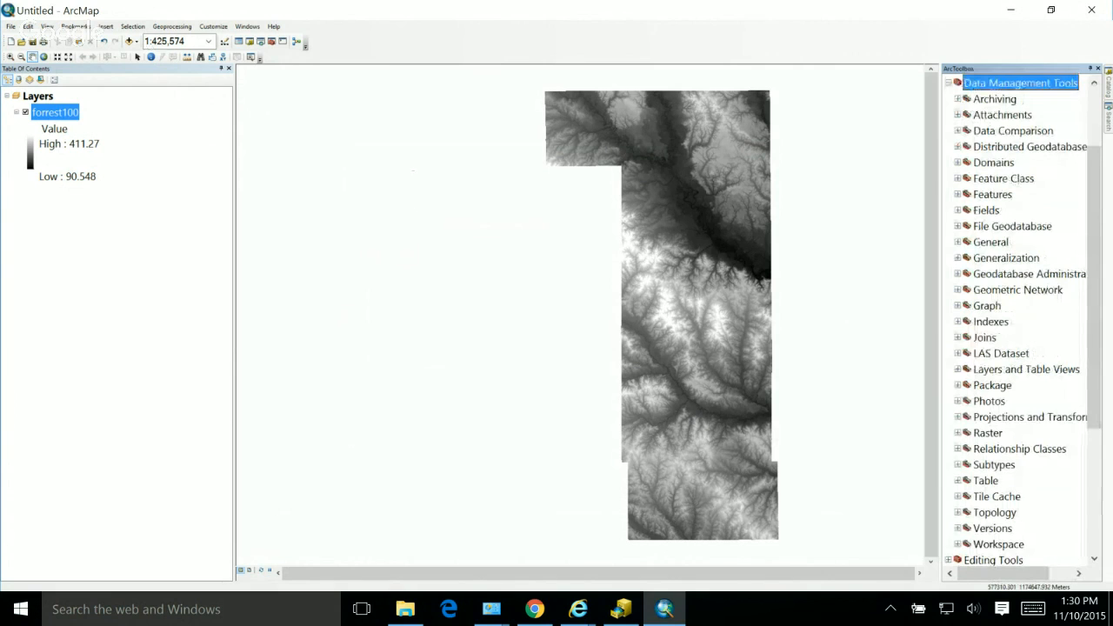
double_click(1026, 416)
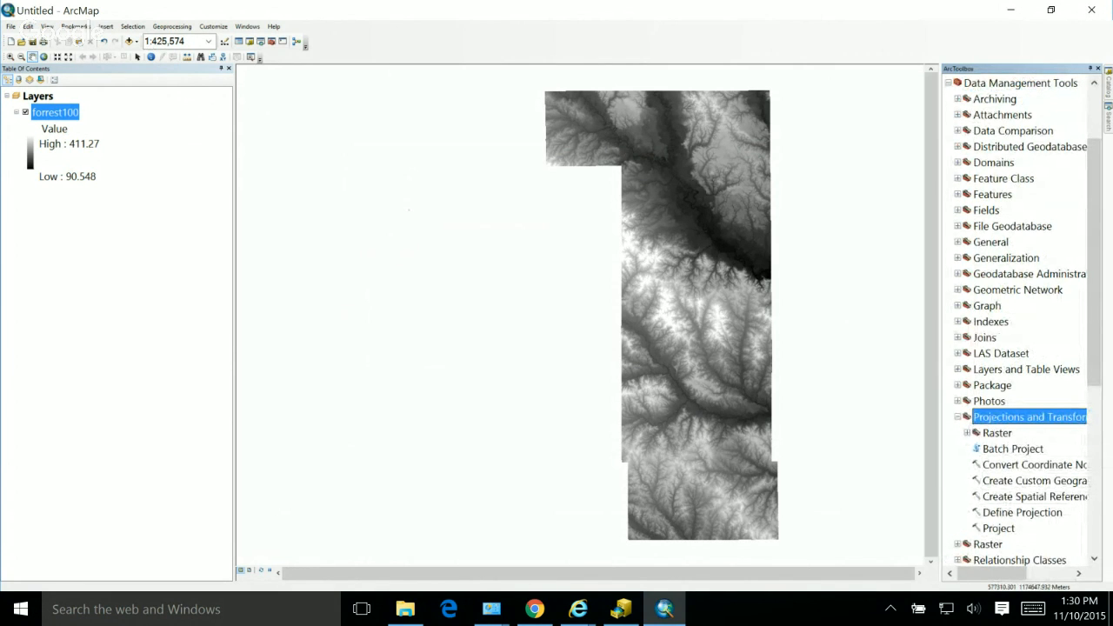
double_click(997, 432)
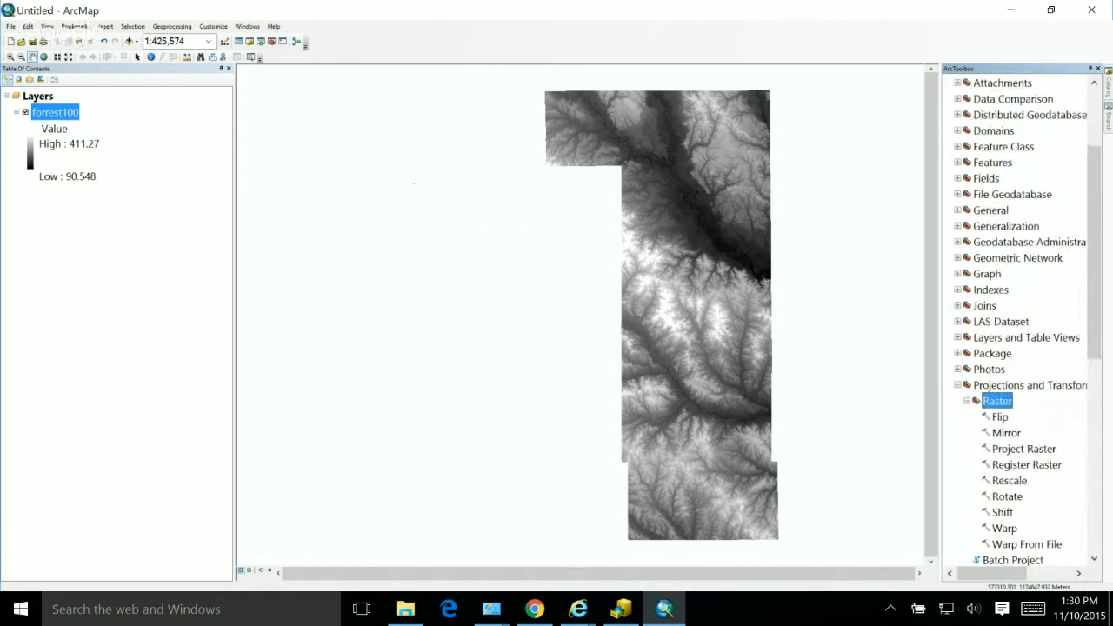
double_click(1023, 449)
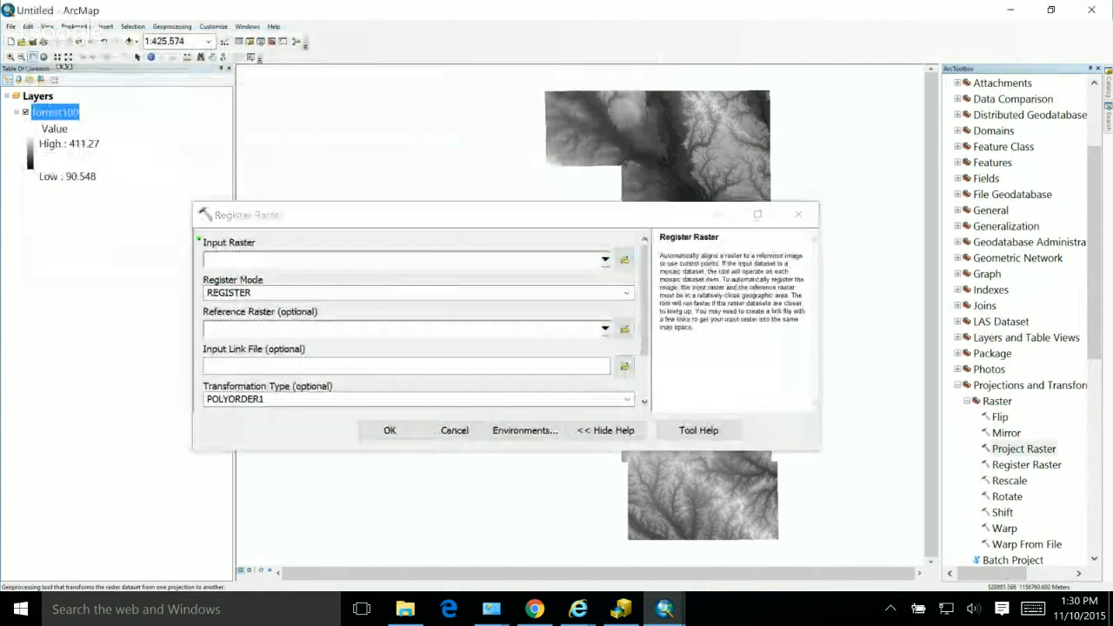
drag(55, 112, 348, 260)
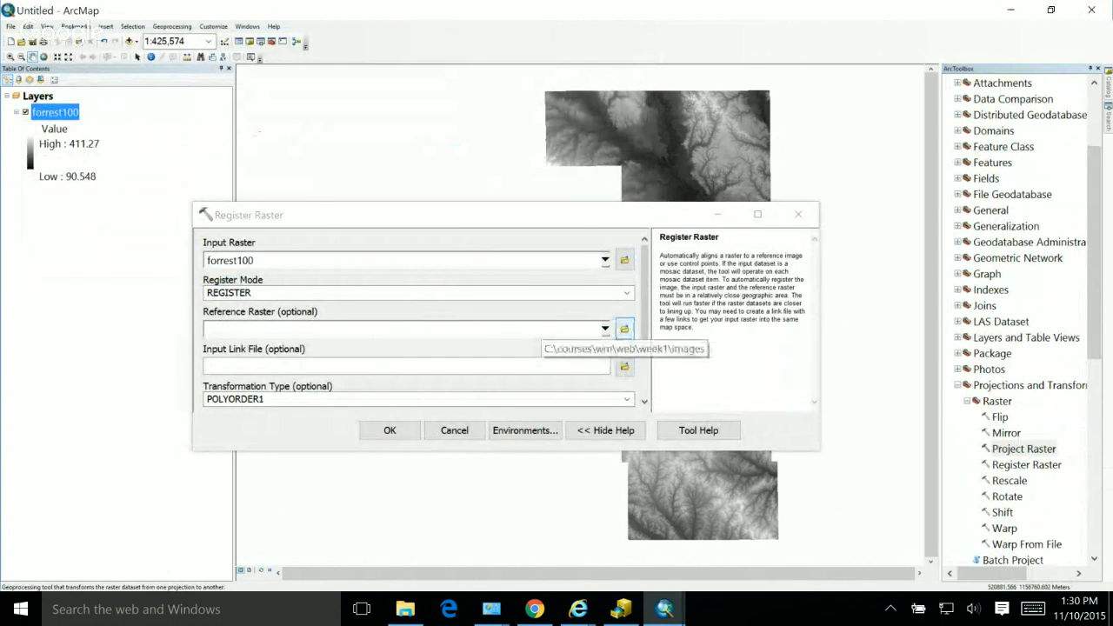
click(623, 329)
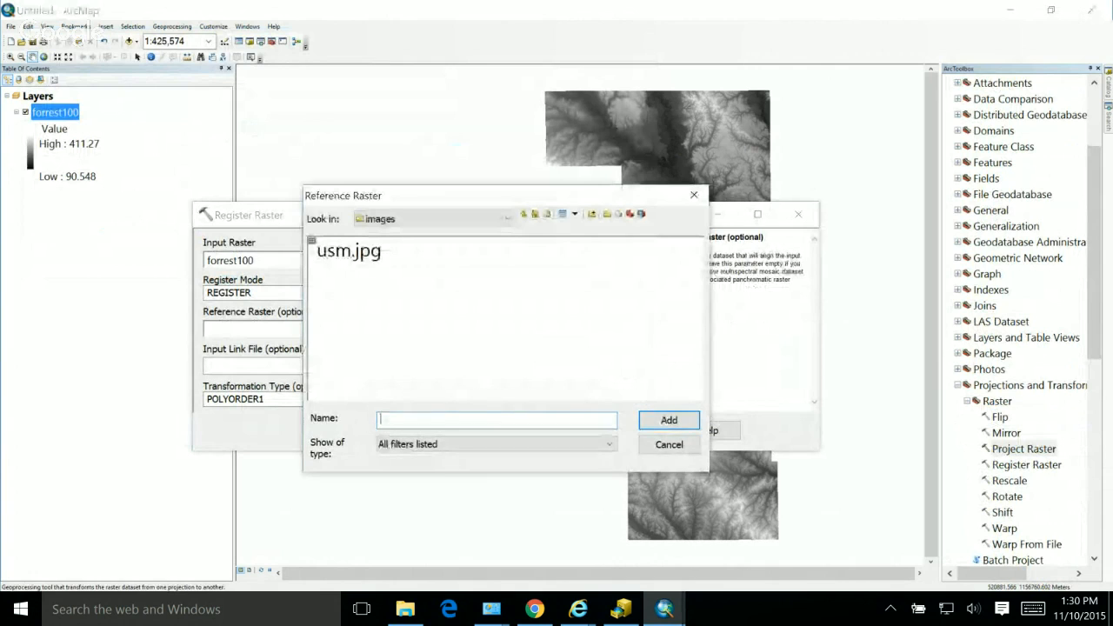
click(524, 215)
click(523, 215)
click(524, 215)
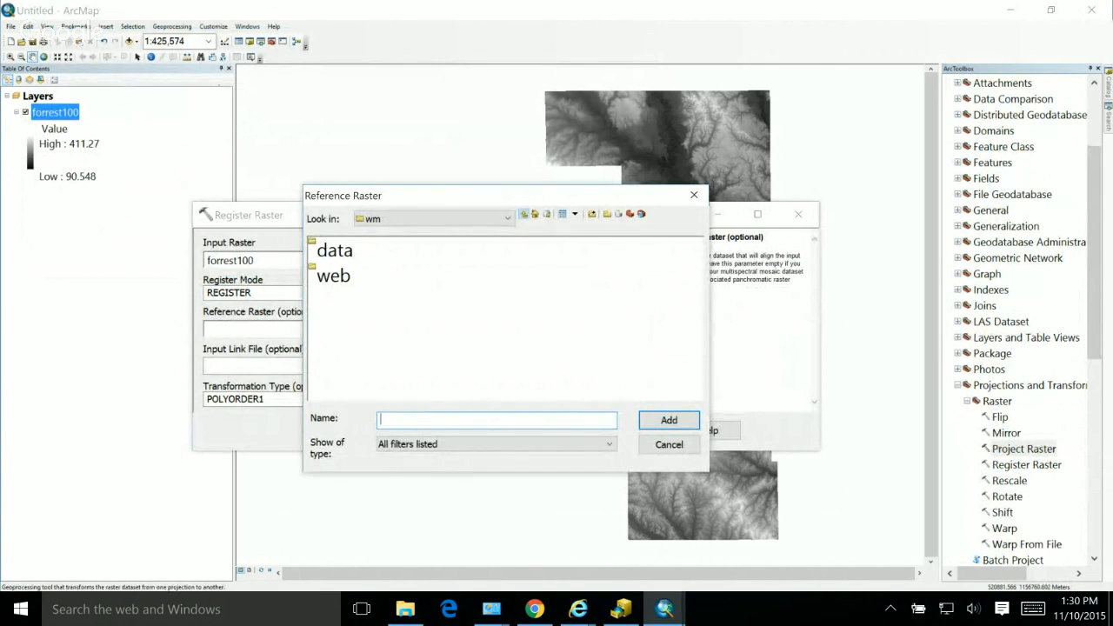
click(335, 251)
double_click(335, 251)
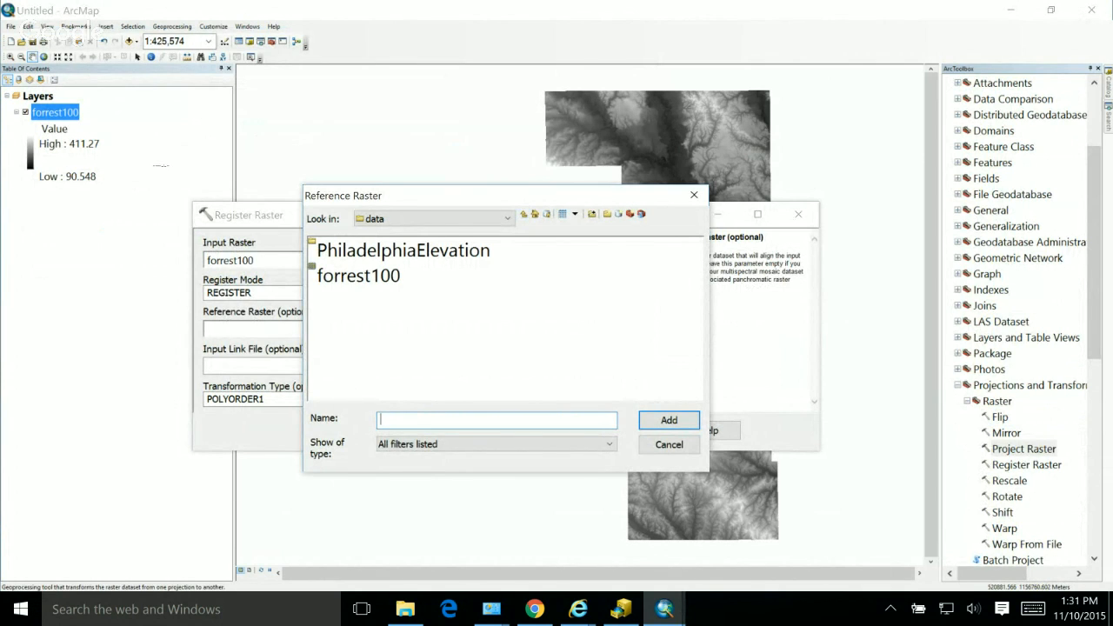
text(for)
text(rest)
text(_)
text(em)
key(BackSpace)
key(BackSpace)
text(wm)
key(Return)
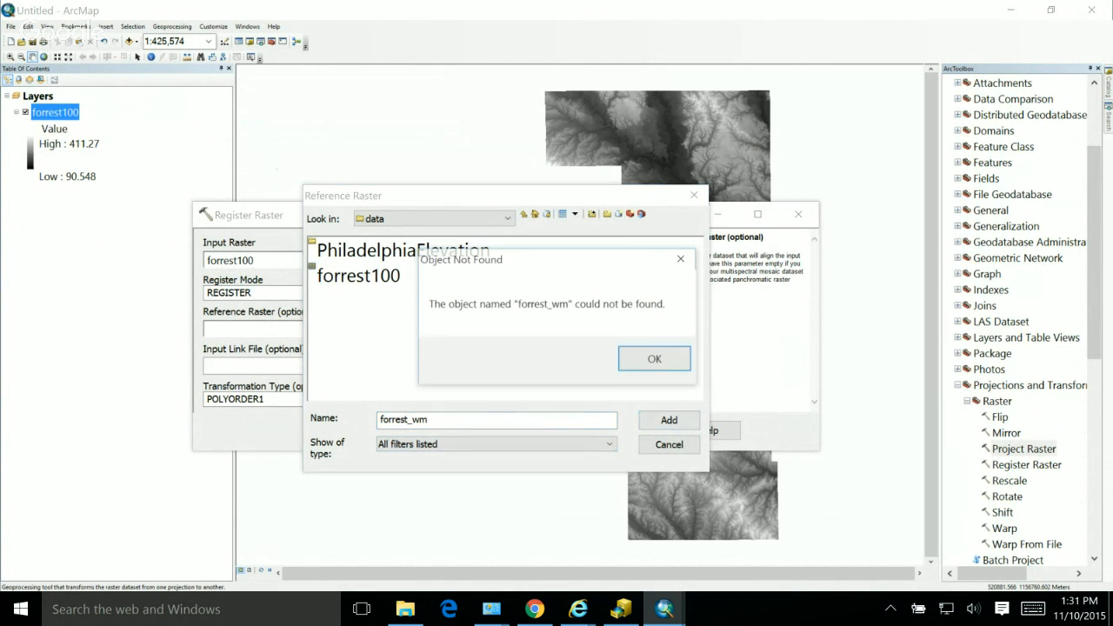
key(Return)
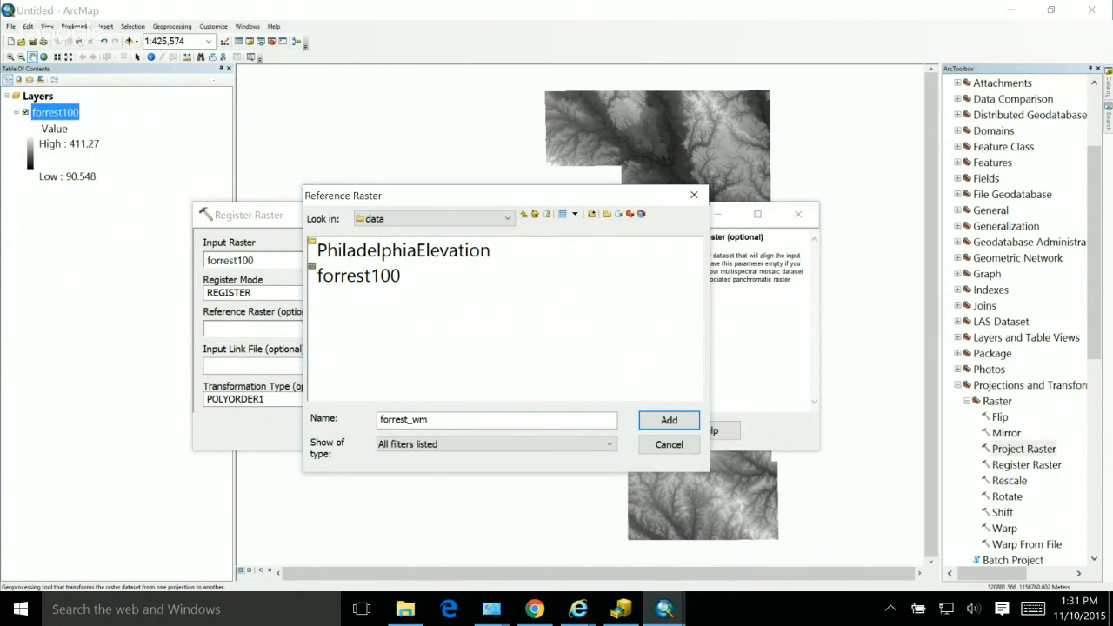
drag(504, 196, 705, 227)
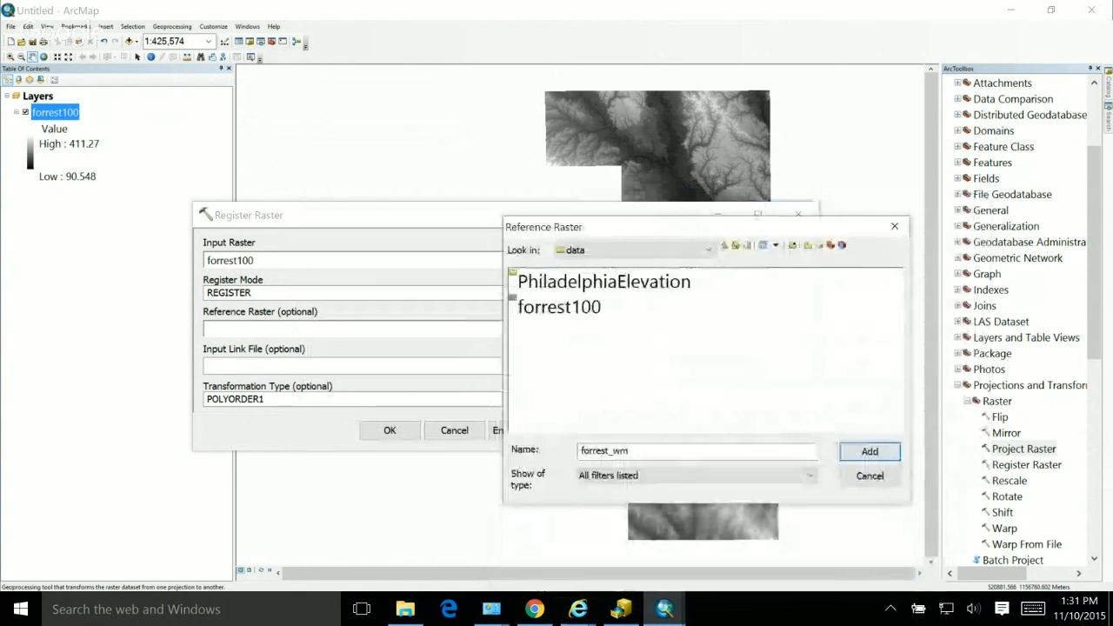
click(893, 226)
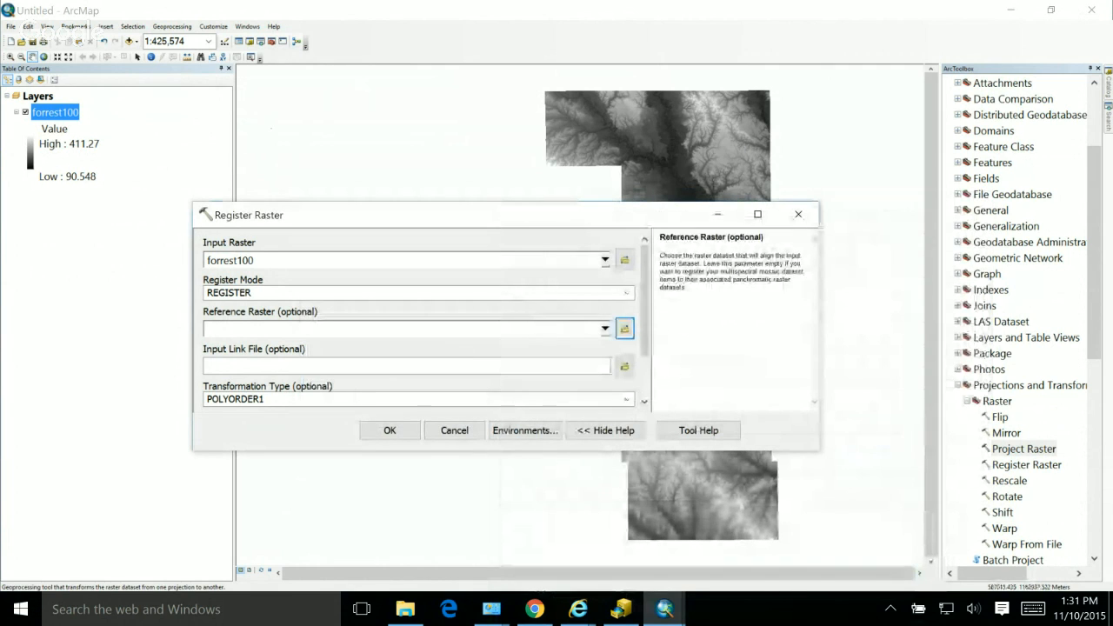
scroll(421, 320, down, 2)
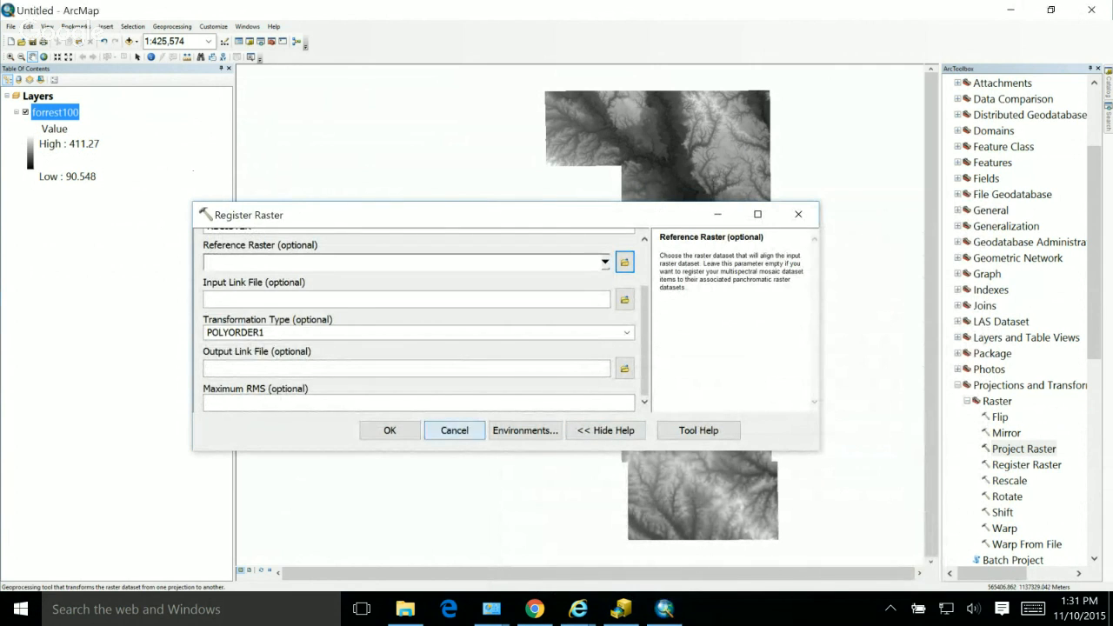
click(454, 429)
Step: Start the Project Raster tool and set forrest100 as the input raster
drag(1023, 449, 185, 95)
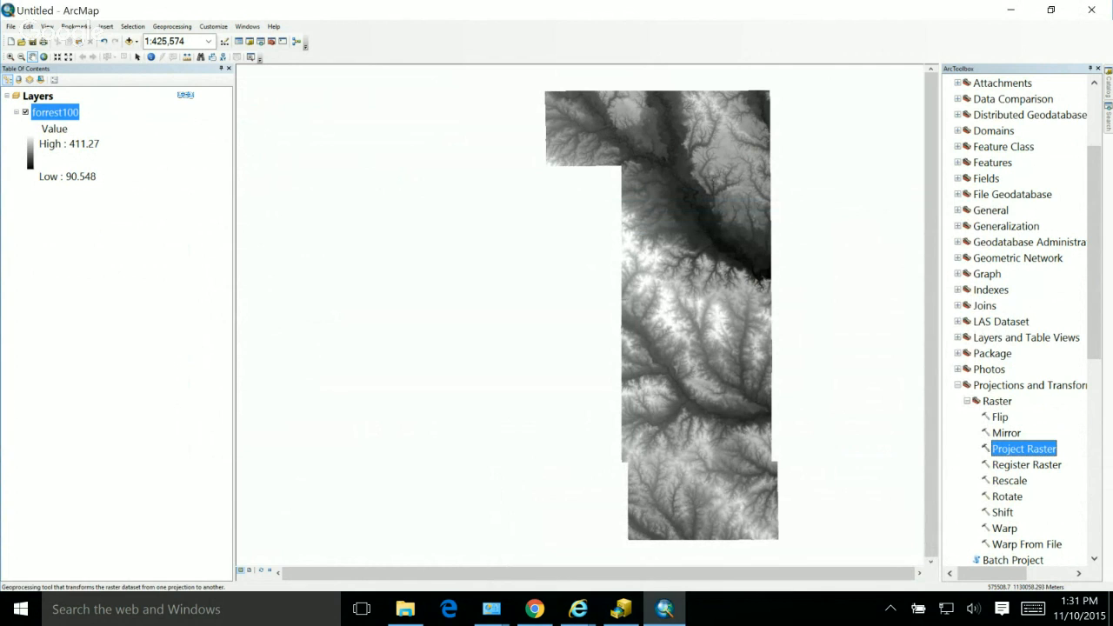
double_click(1023, 449)
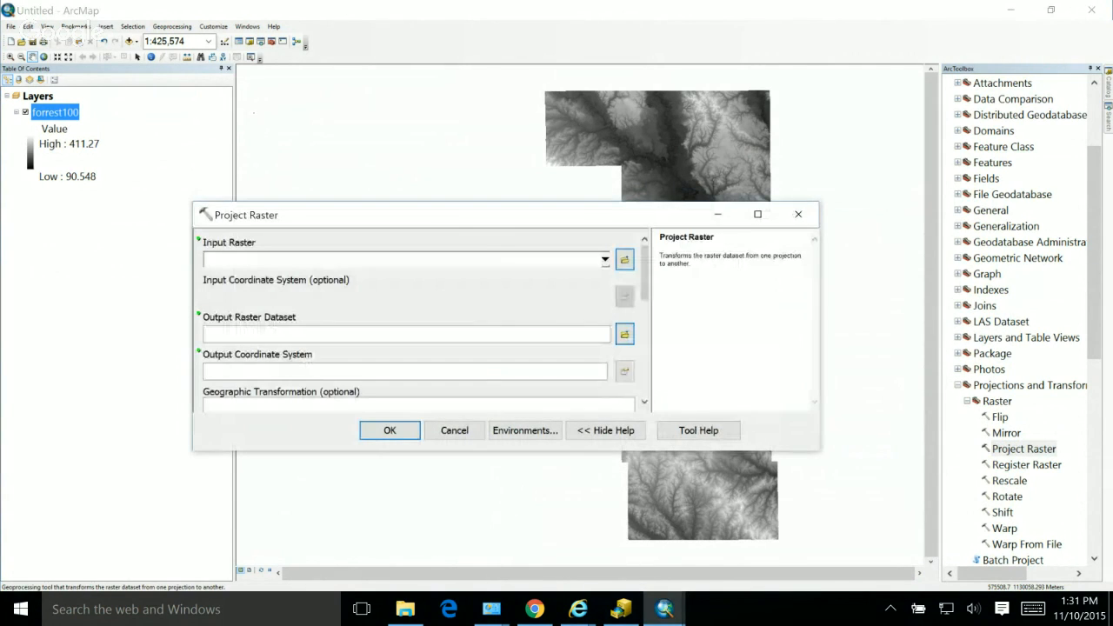
click(605, 260)
drag(248, 276, 504, 332)
drag(203, 133, 240, 141)
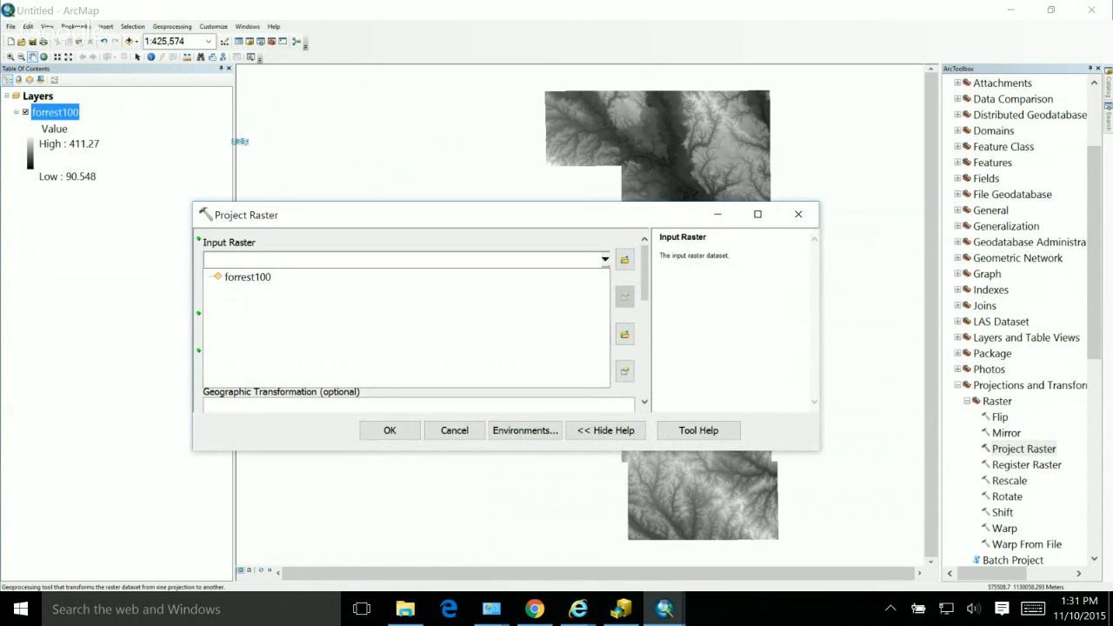
click(248, 277)
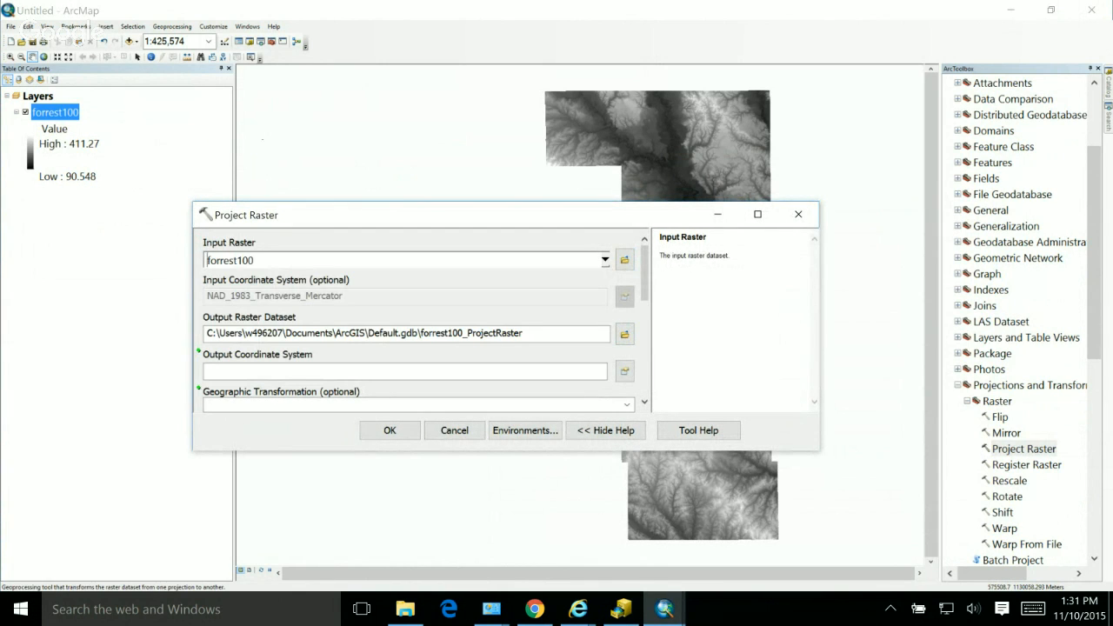
Step: Set the output raster dataset to forrest_wm in the C:\courses\wm\data folder
click(625, 334)
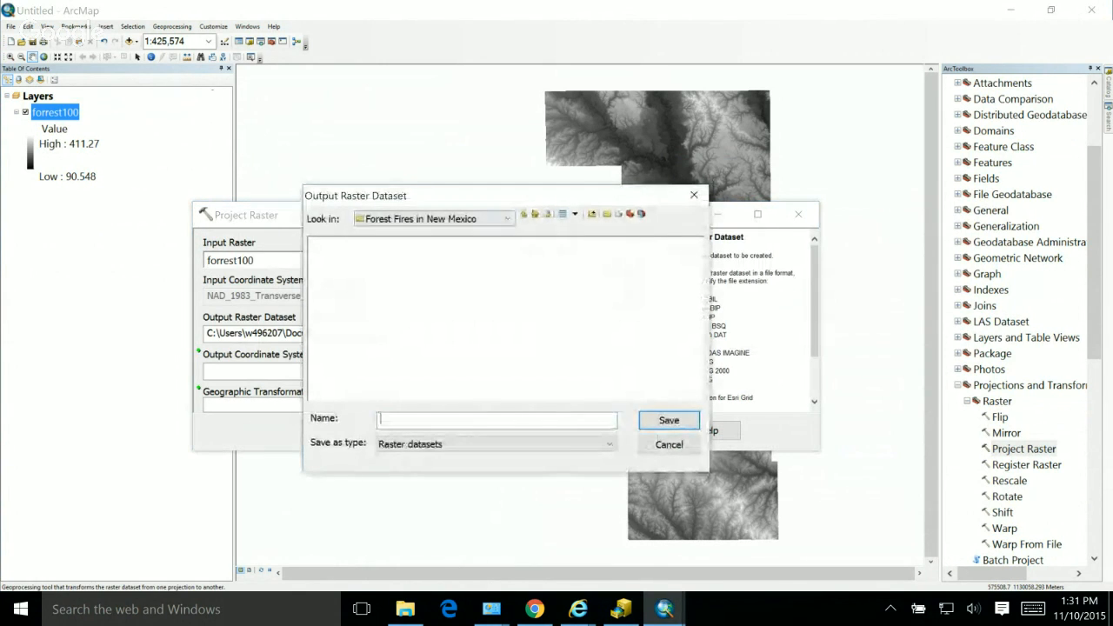
click(506, 219)
click(377, 259)
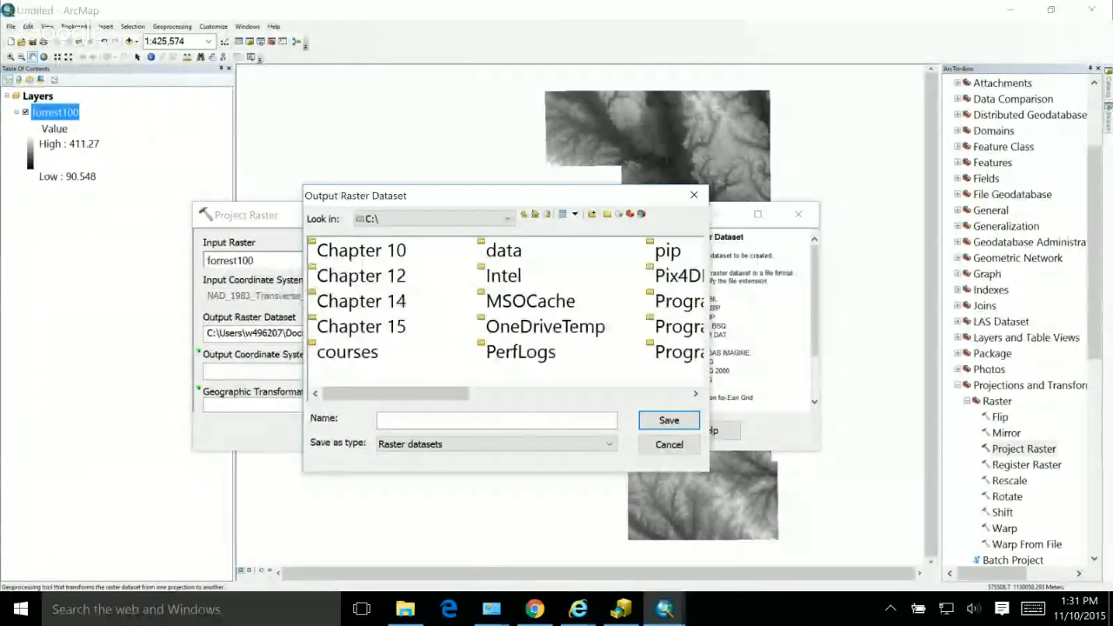
double_click(347, 351)
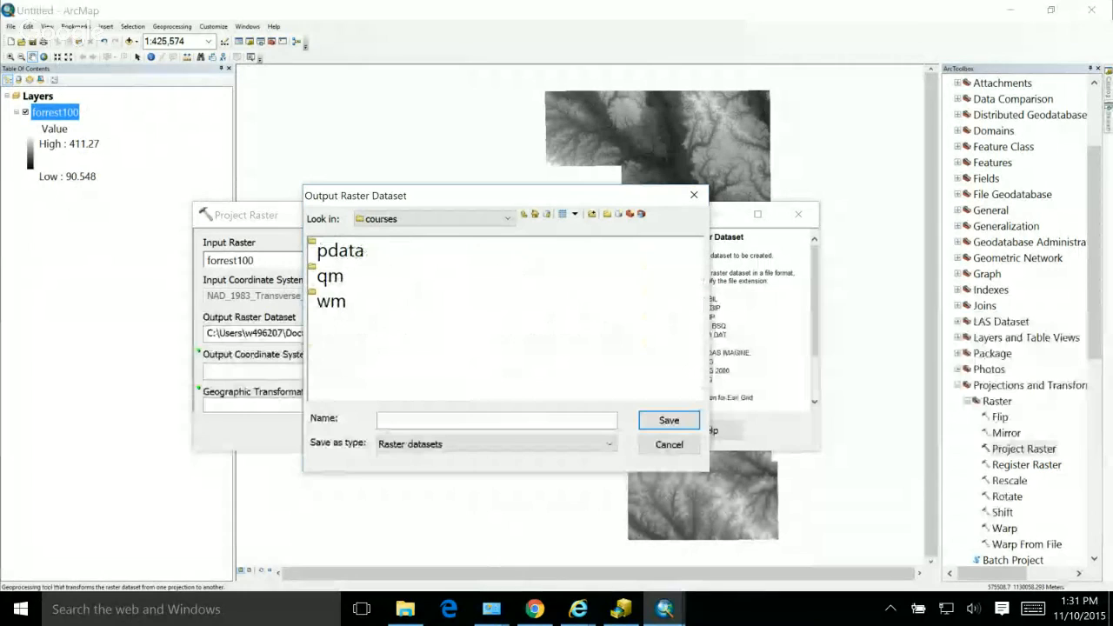
click(331, 301)
double_click(331, 301)
double_click(336, 251)
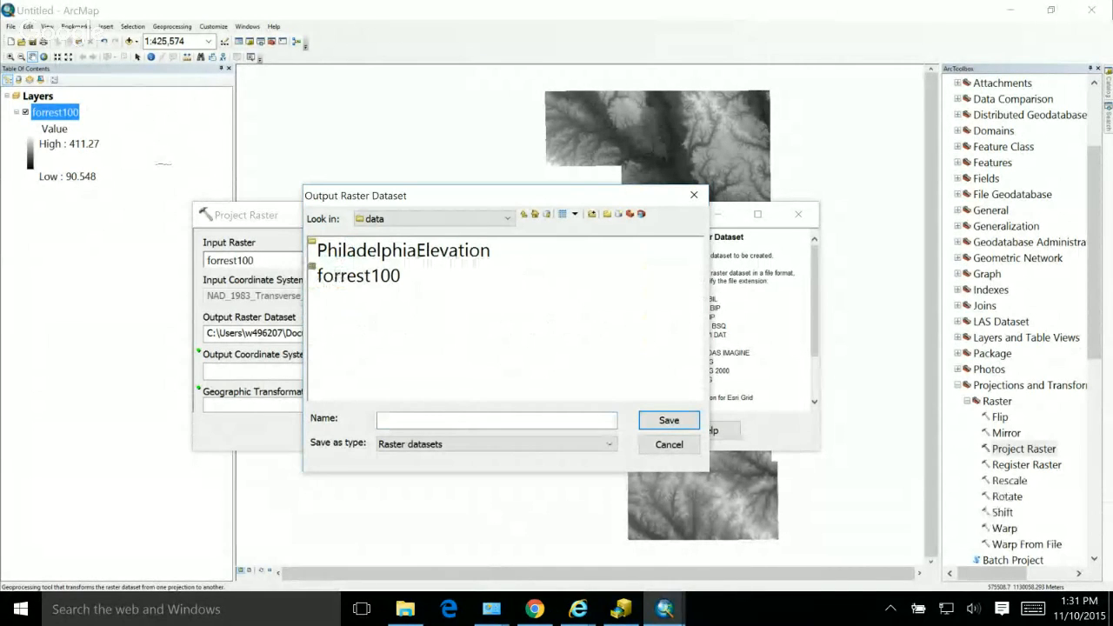
text(forrest_wm)
click(668, 420)
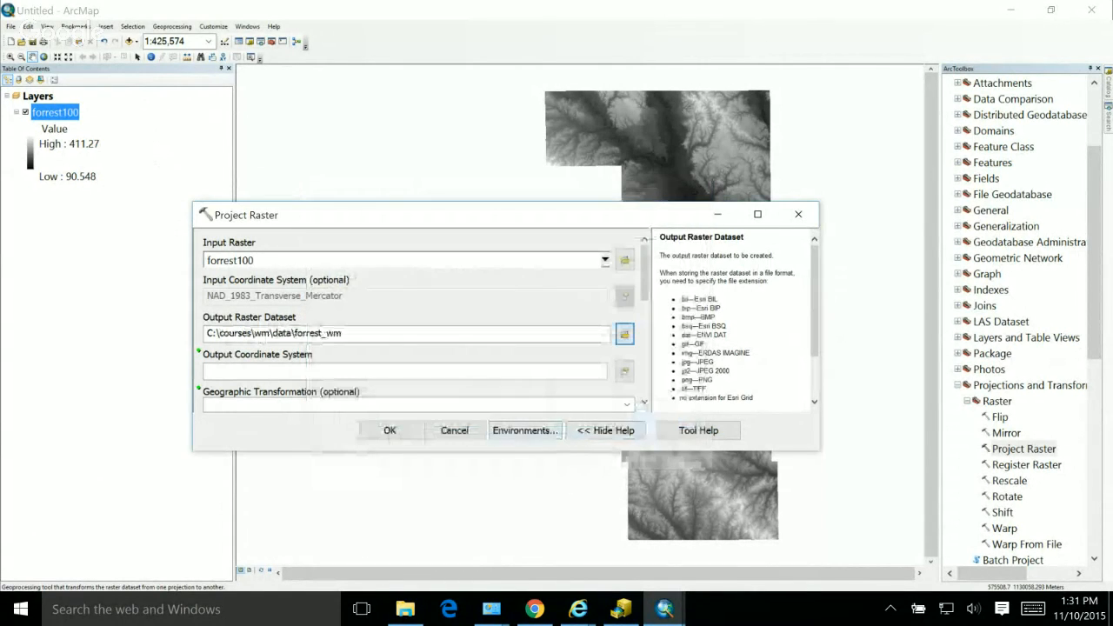
Step: Set the output coordinate system to the projected world system WGS 1984 Web Mercator (auxiliary sphere)
click(624, 371)
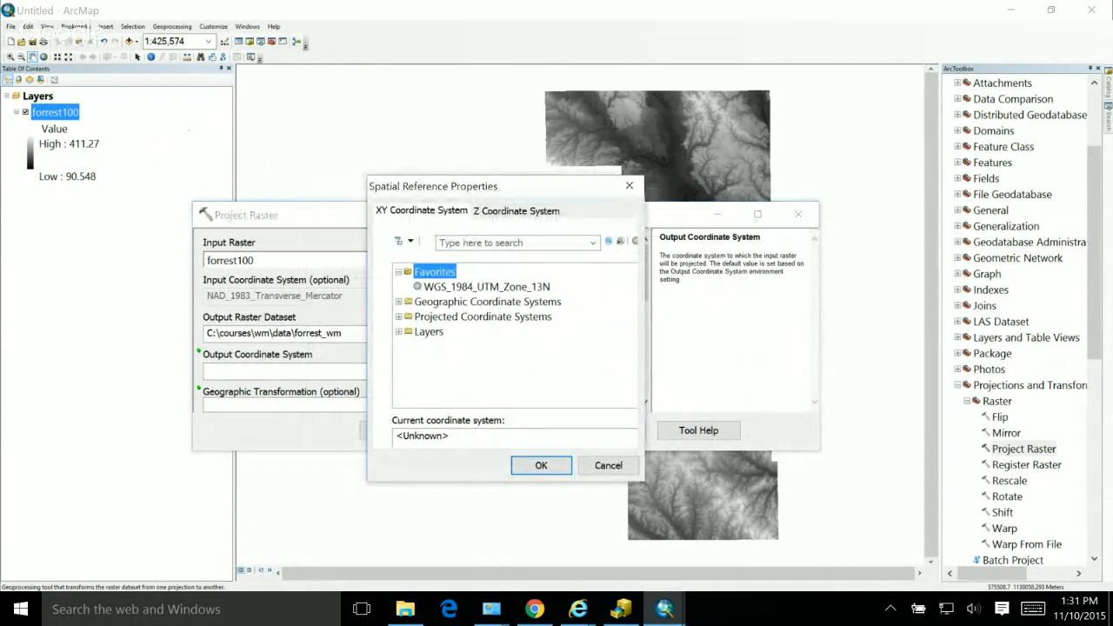
double_click(482, 316)
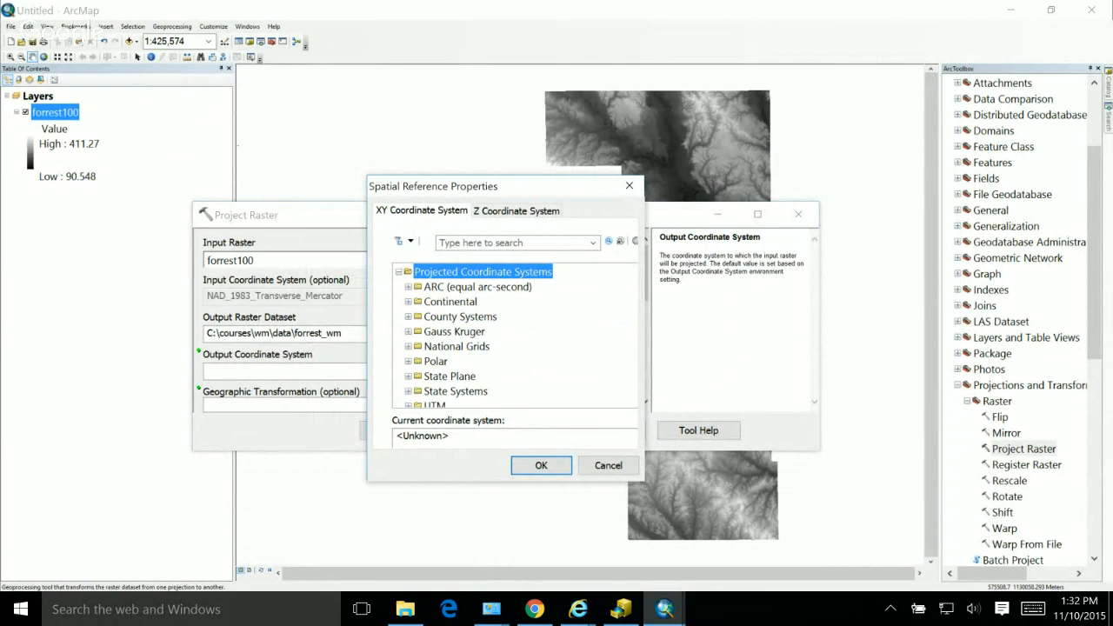
scroll(515, 335, down, 1)
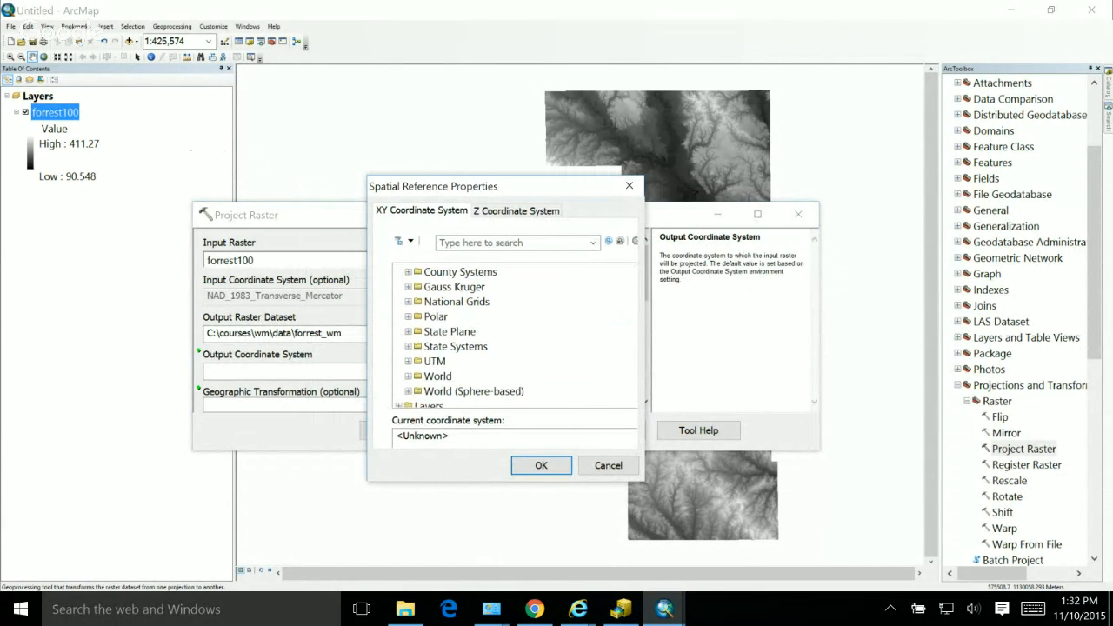
double_click(437, 376)
scroll(515, 335, down, 9)
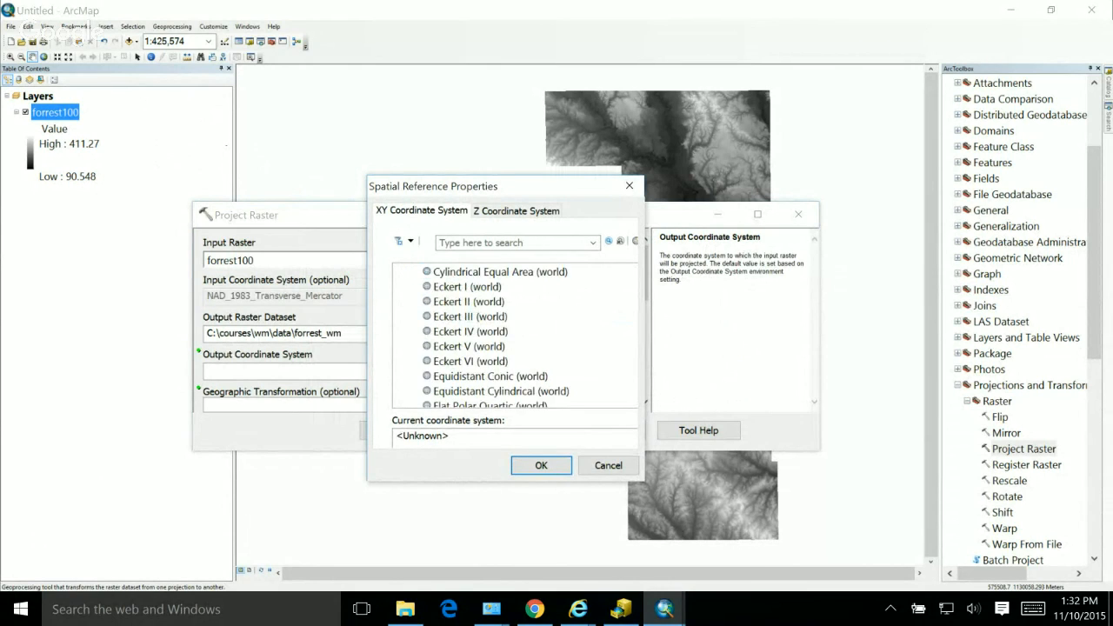
scroll(514, 335, down, 3)
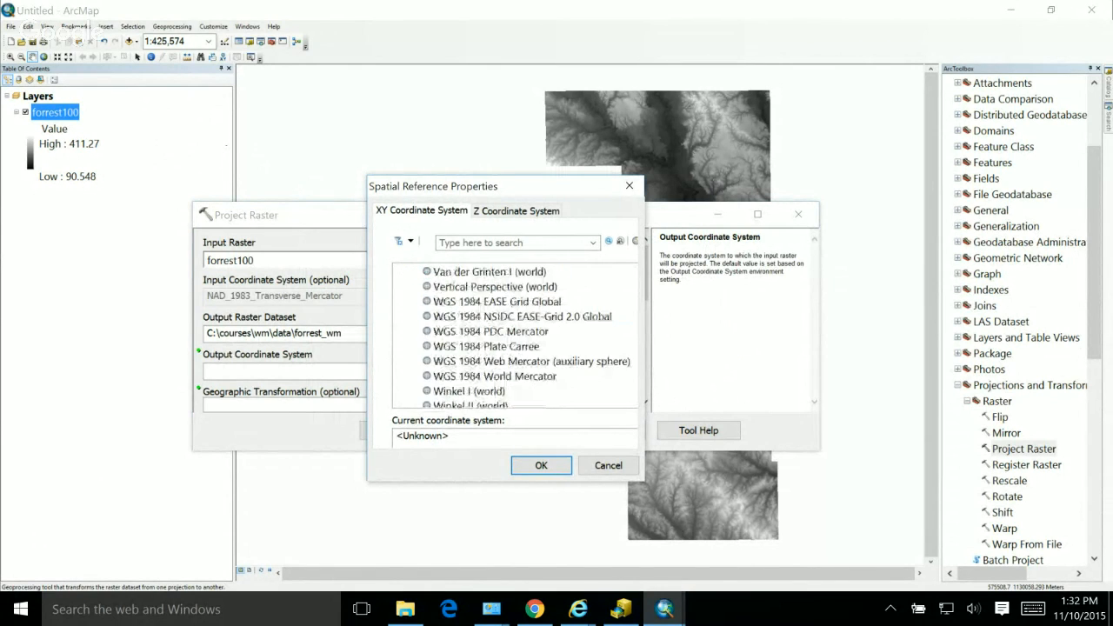
click(531, 361)
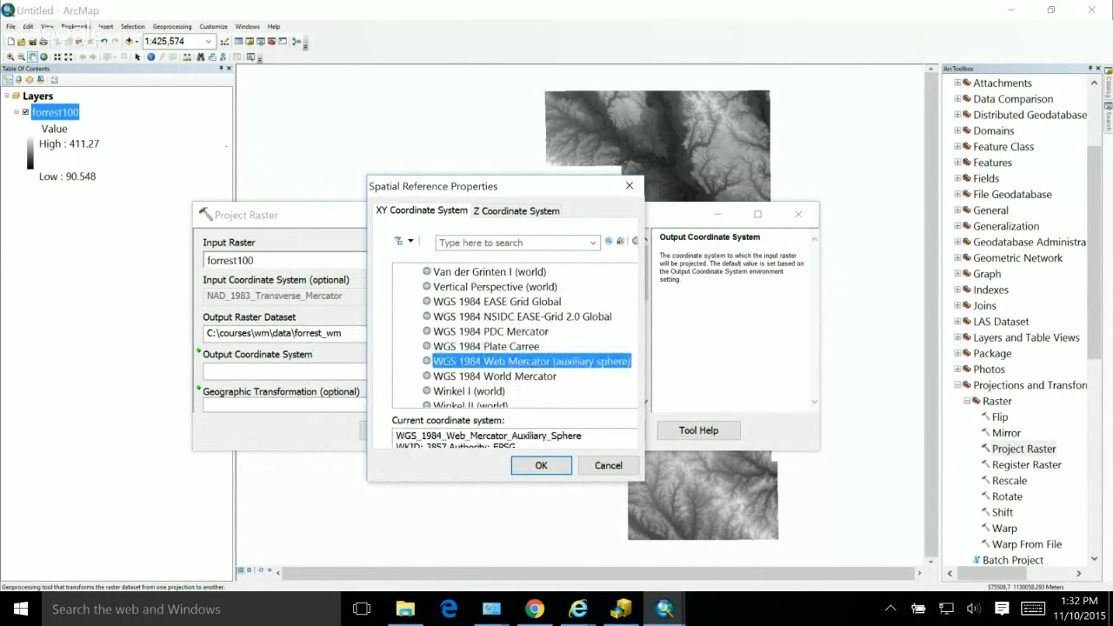
click(540, 465)
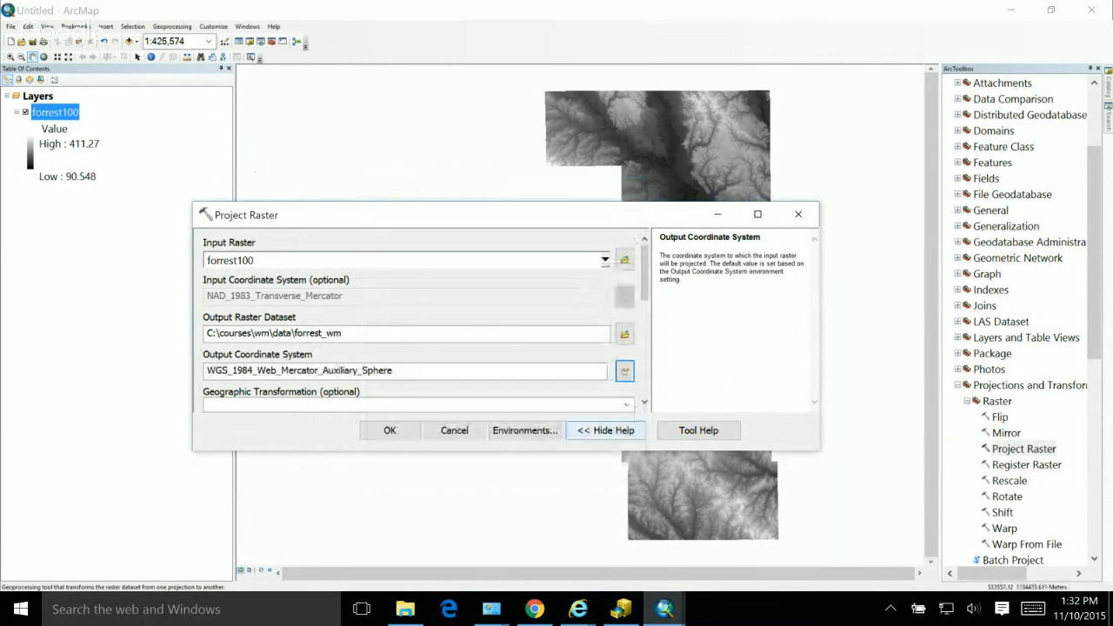
Step: Add the .img extension to the output raster dataset's name and run the Project Raster tool
drag(644, 274, 644, 297)
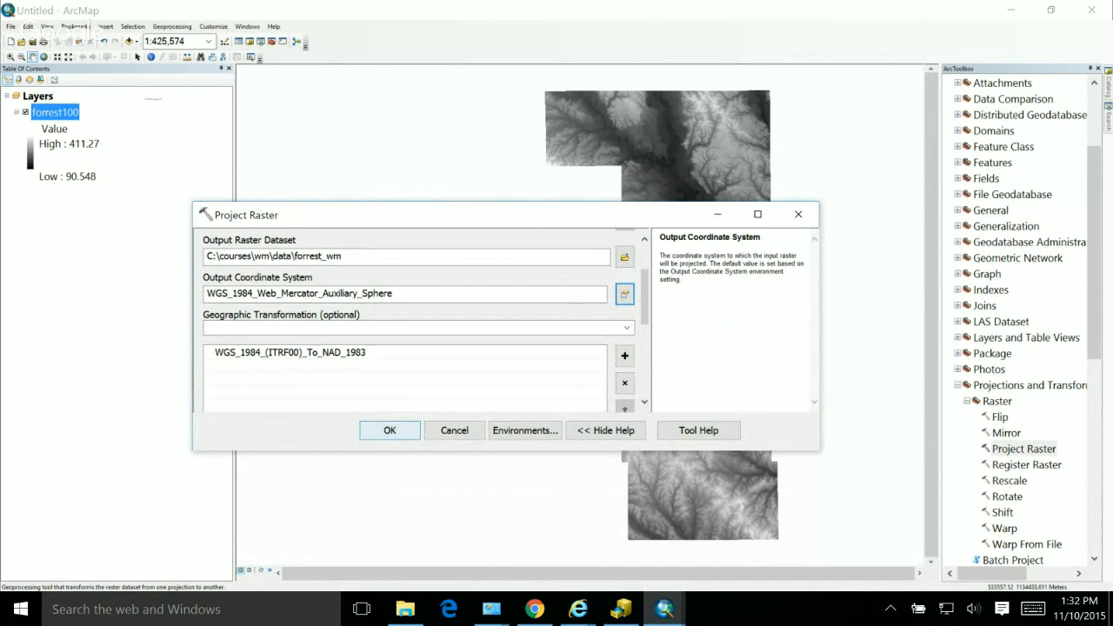
click(343, 256)
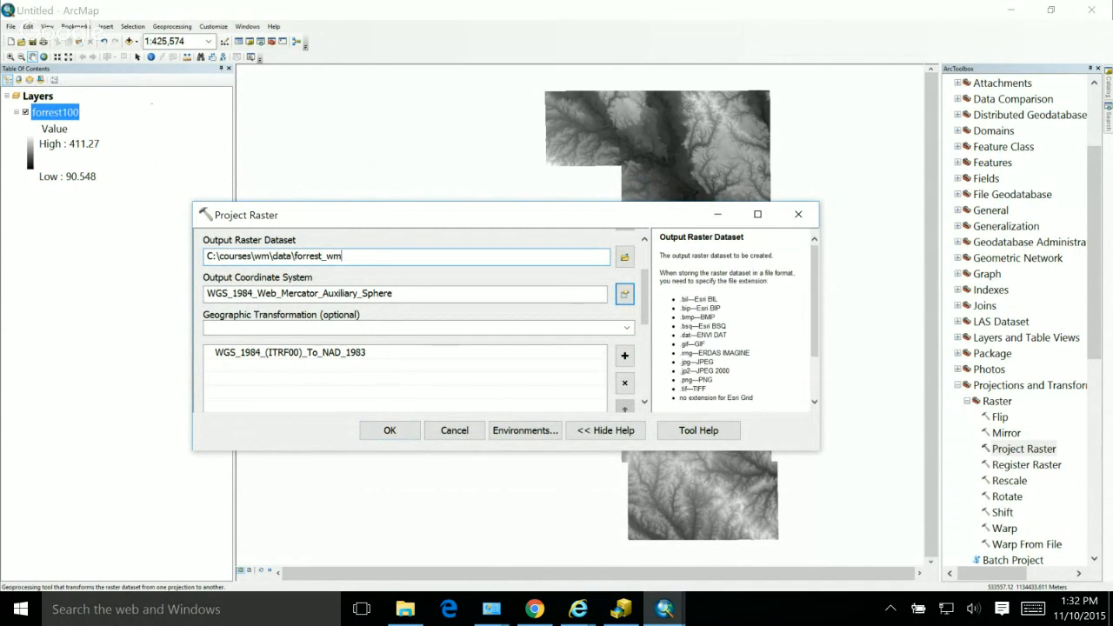
text(.img)
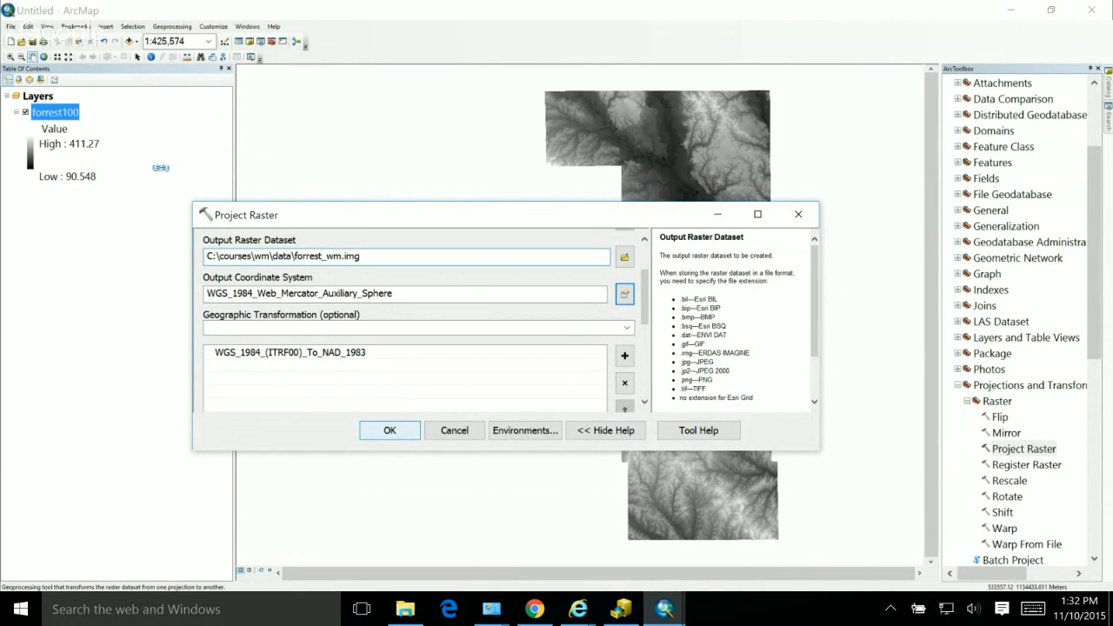
key(Return)
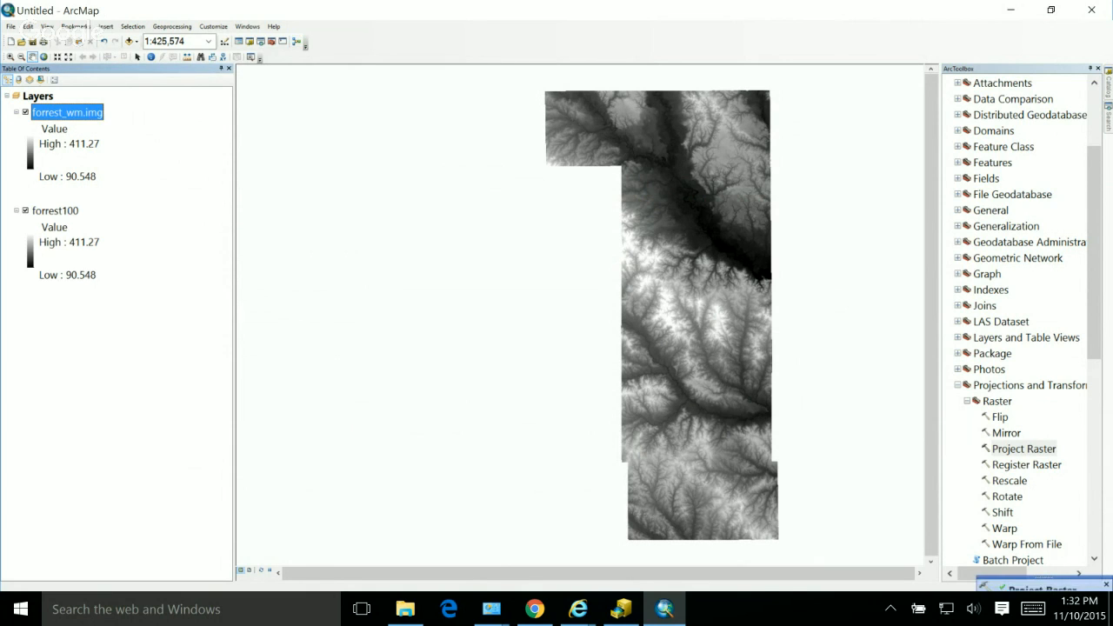
Step: Remove the forrest100 layer and import the data frame's coordinate system from forrest_wm.img
right_click(68, 210)
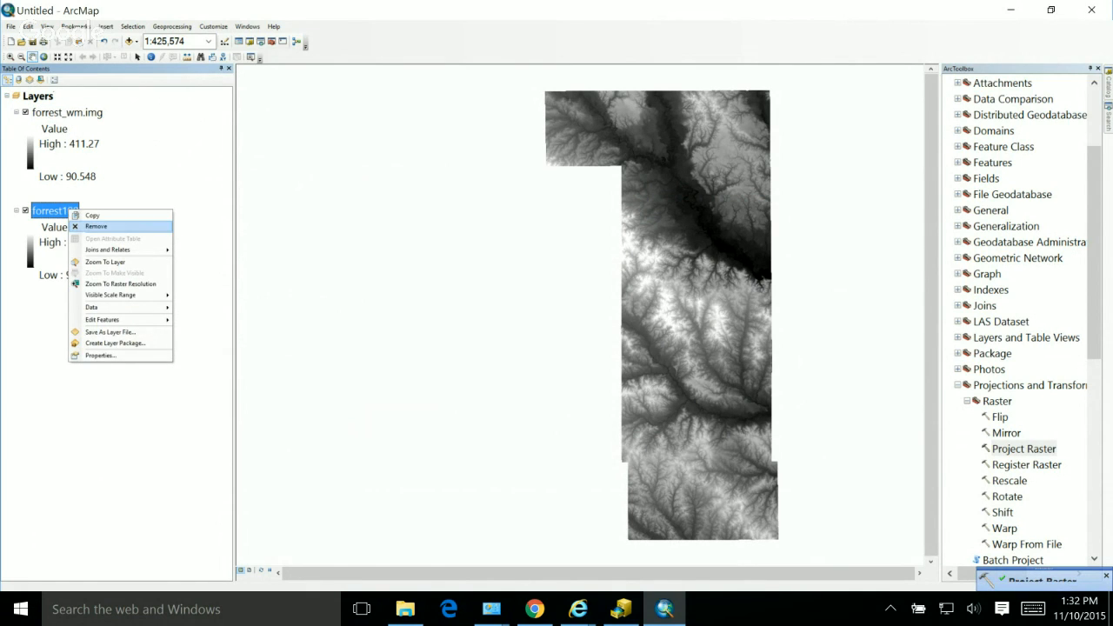
click(97, 226)
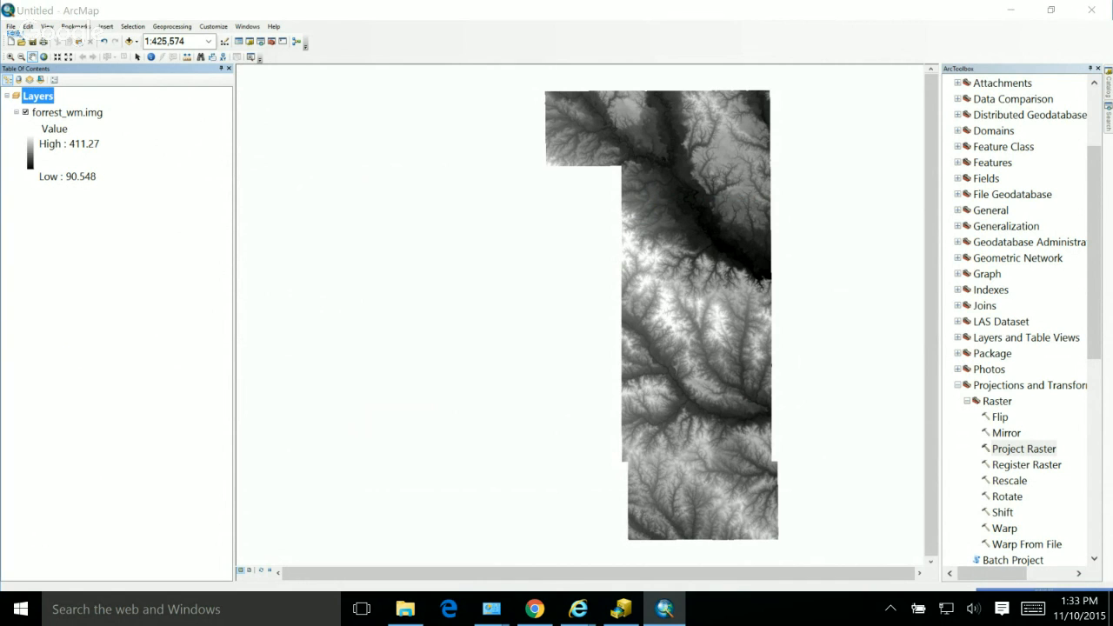
double_click(38, 96)
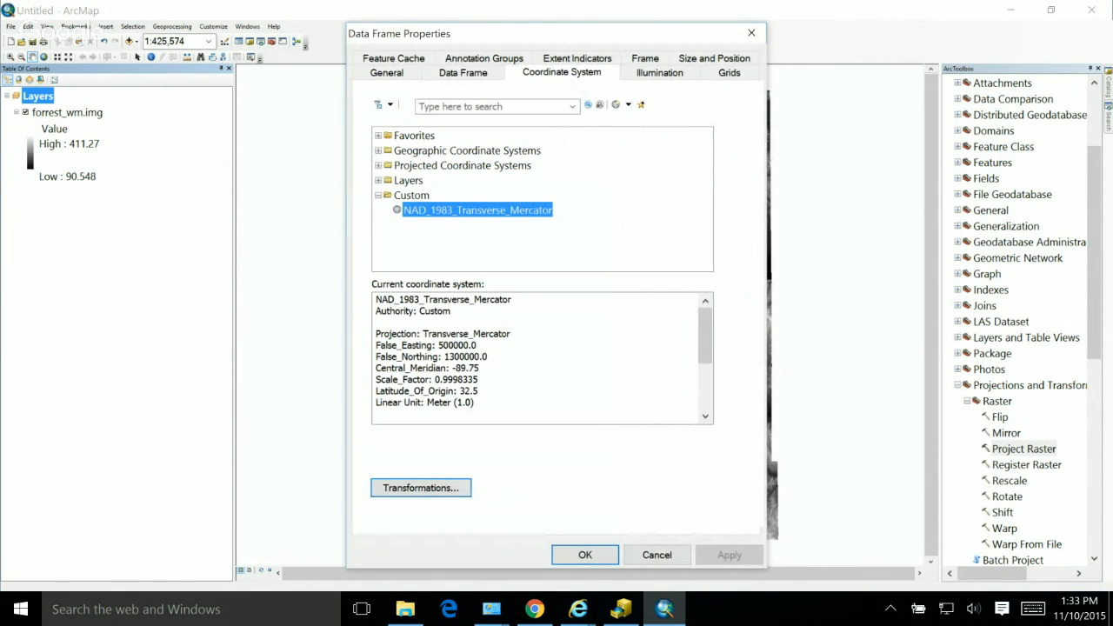
click(464, 73)
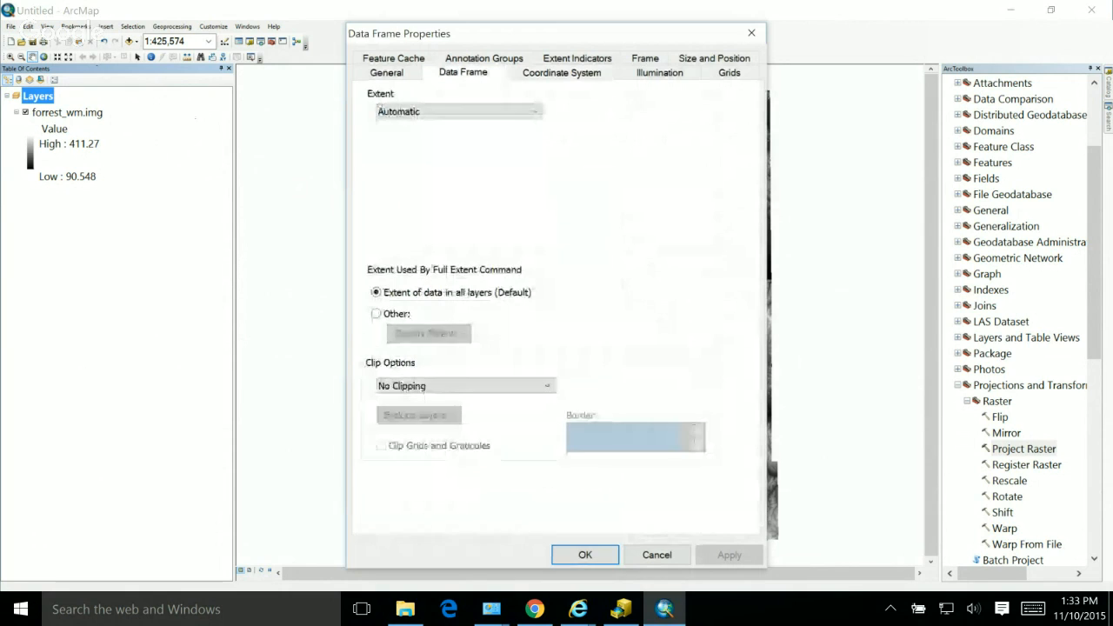
click(485, 58)
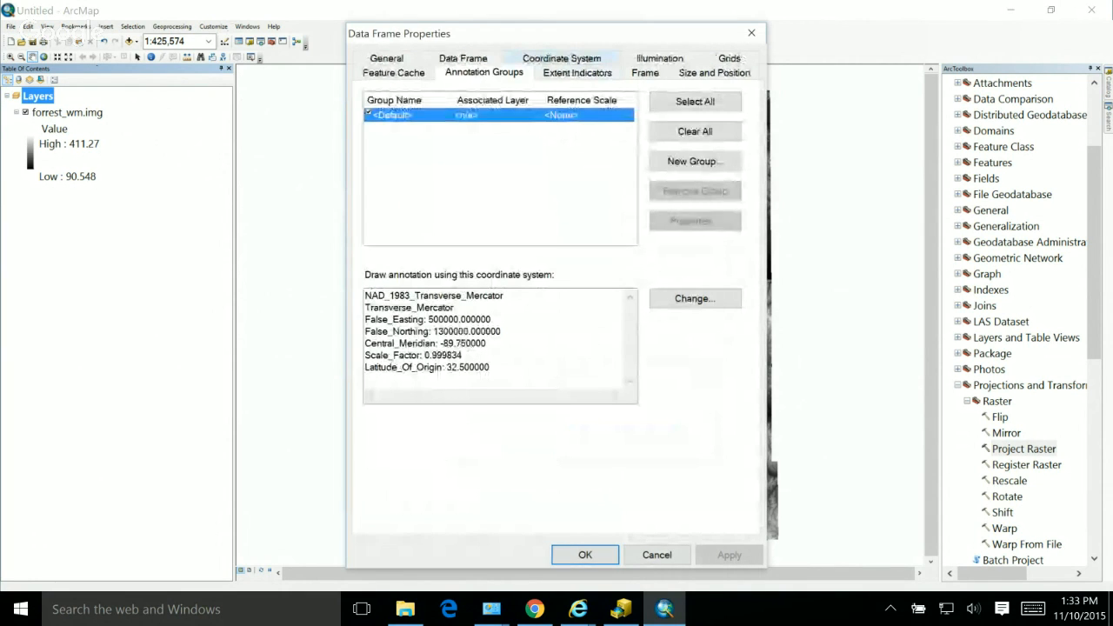
click(562, 59)
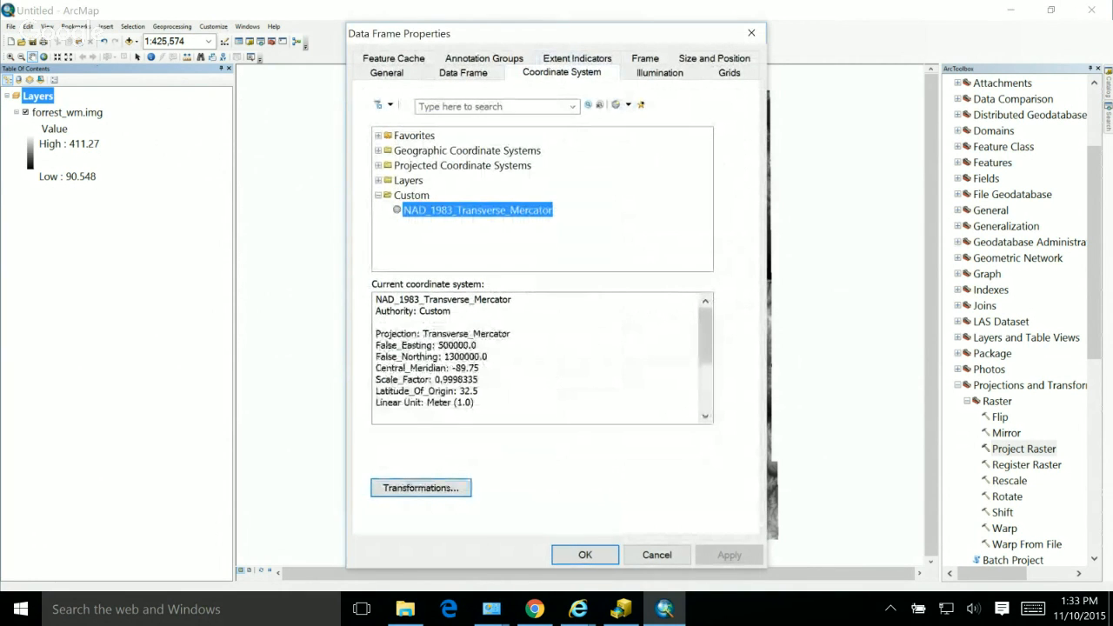
click(627, 104)
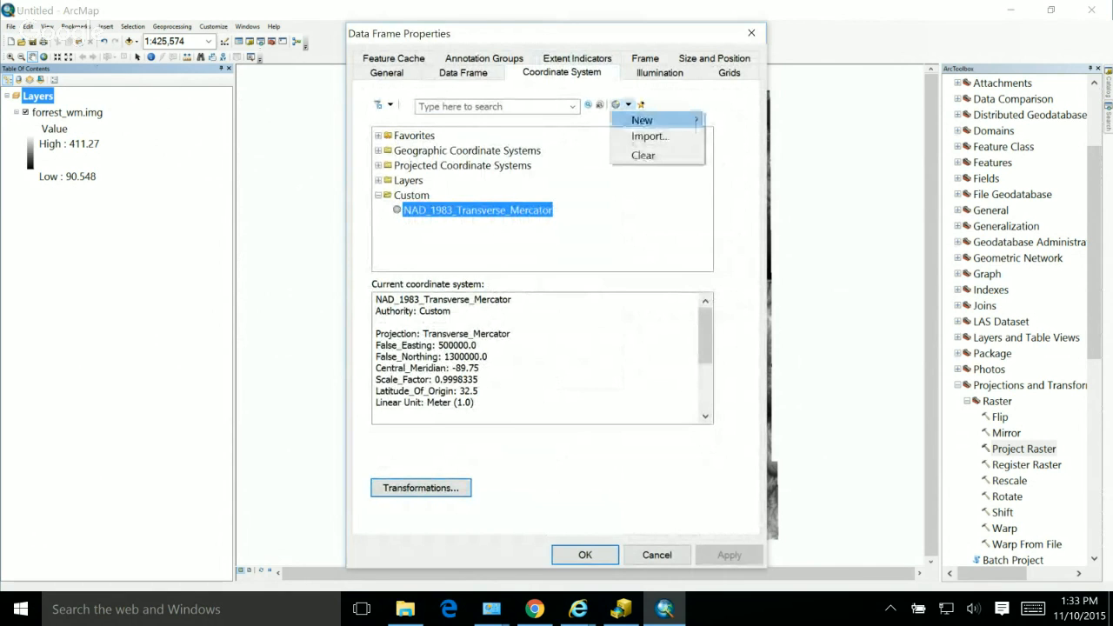
click(652, 135)
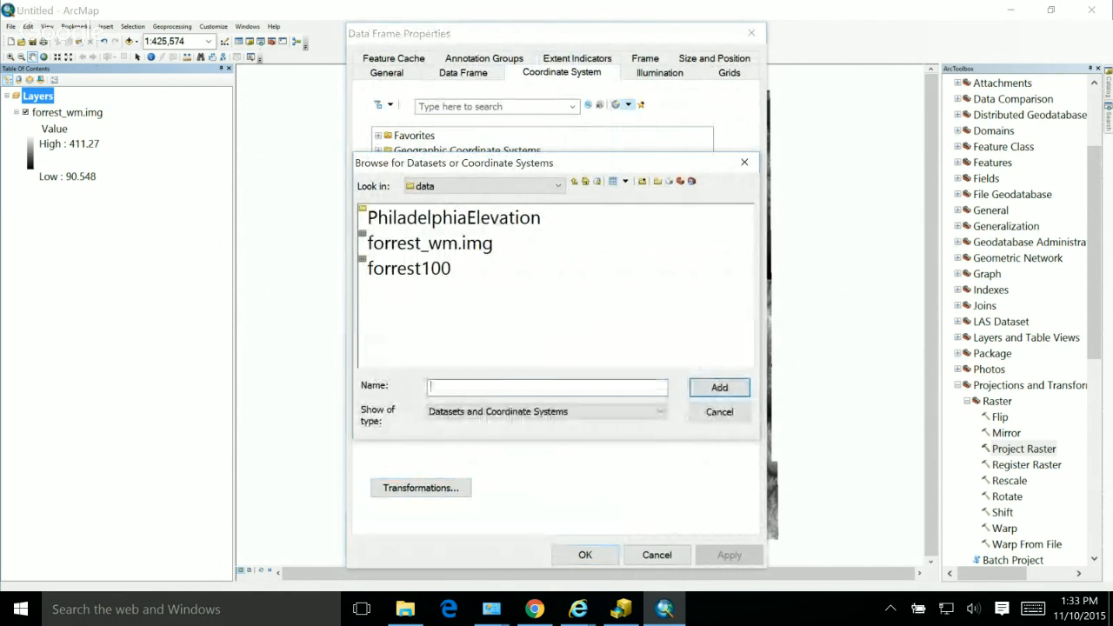
click(382, 244)
click(719, 387)
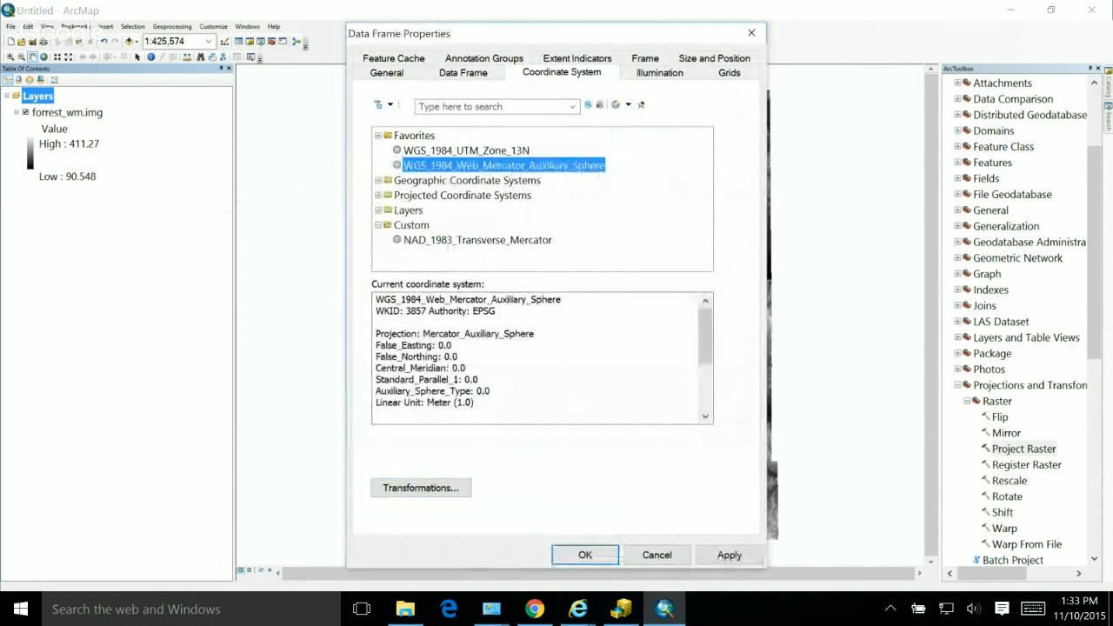
click(585, 555)
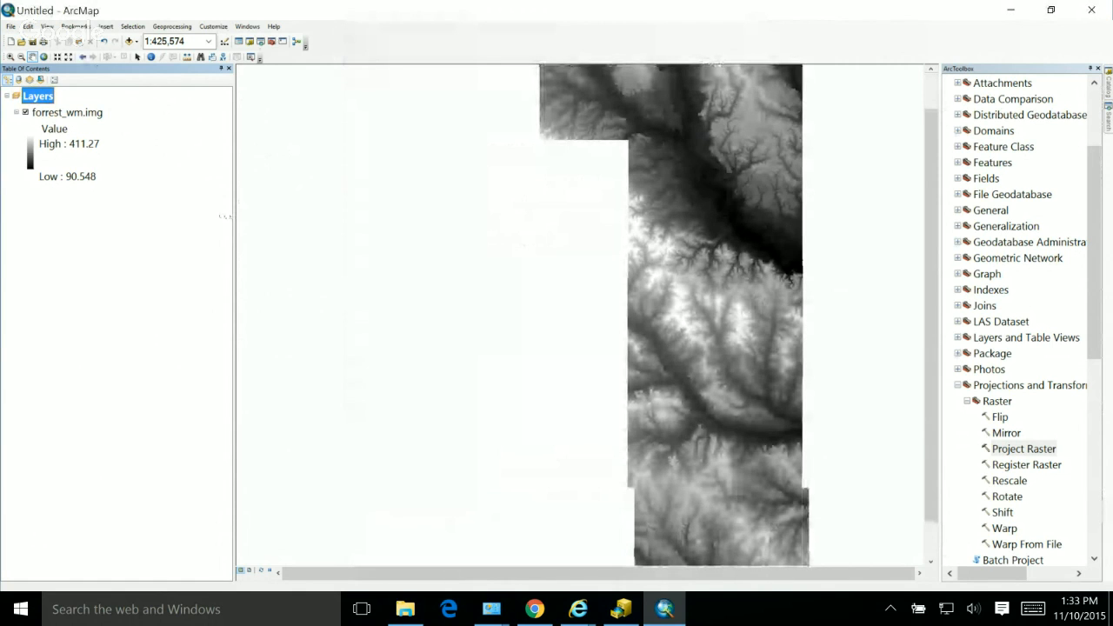
click(44, 56)
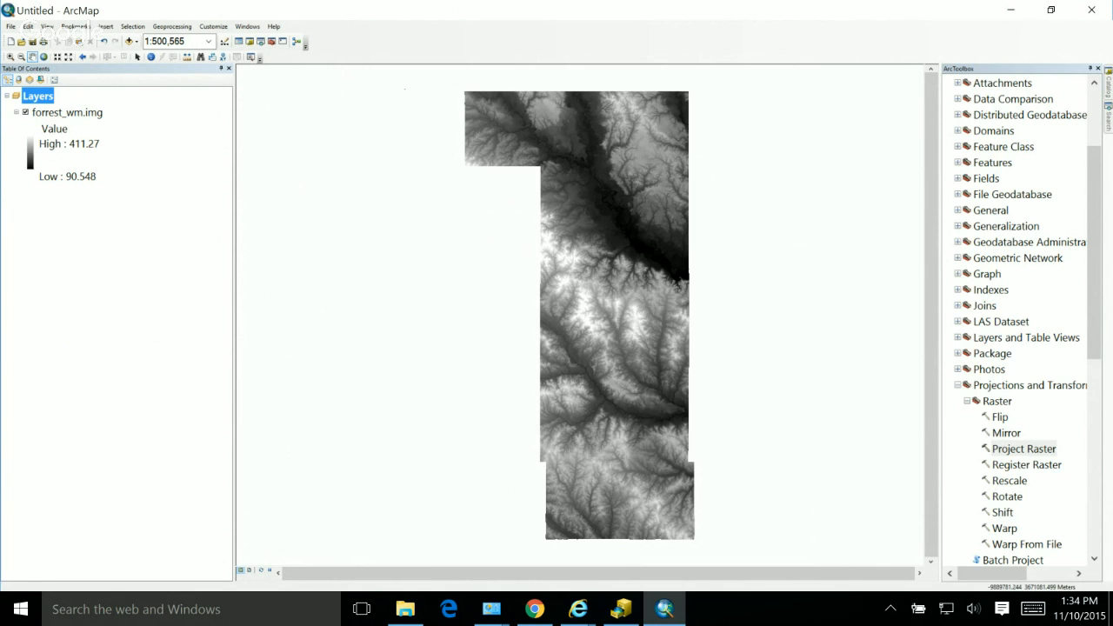
Step: Create a new toolbox named WebTools.tbx in the C:\courses\wm\data folder
scroll(1017, 321, up, 3)
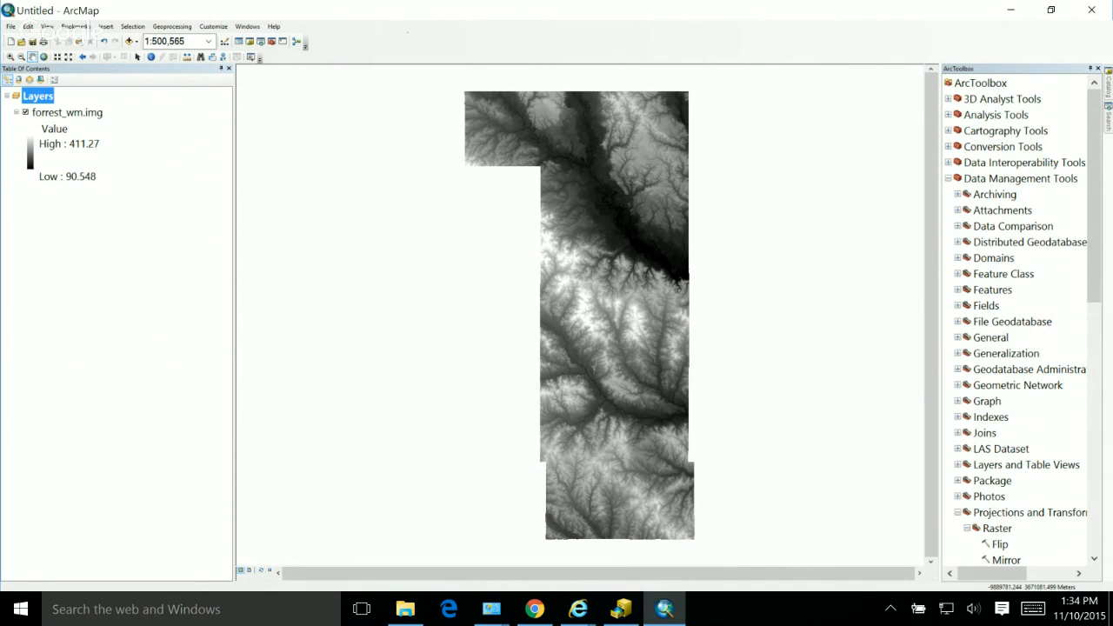
right_click(996, 83)
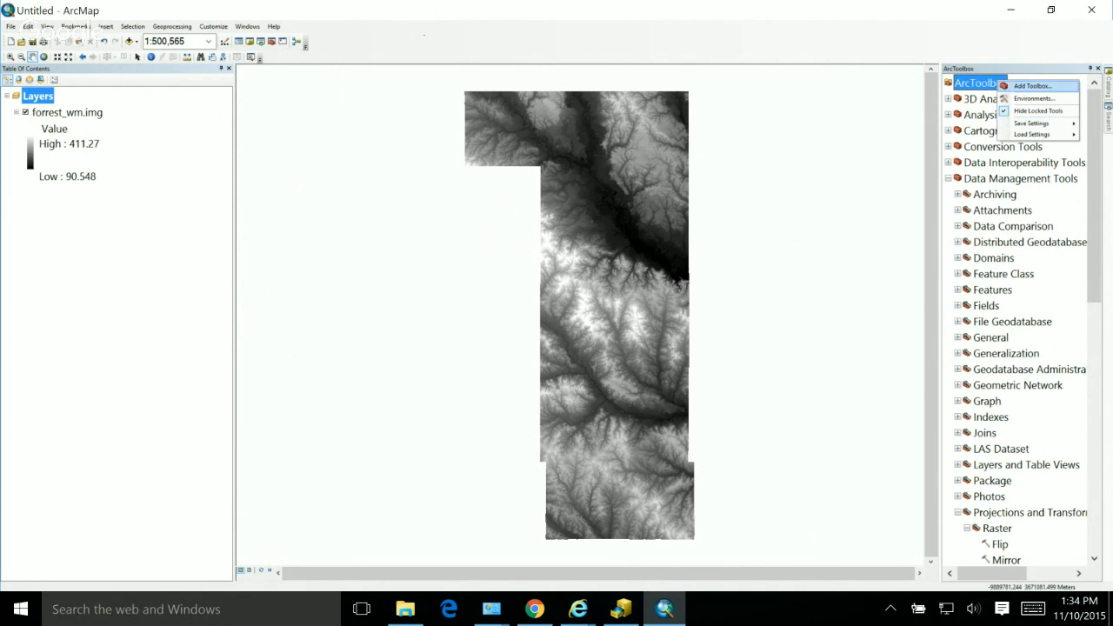
click(1033, 86)
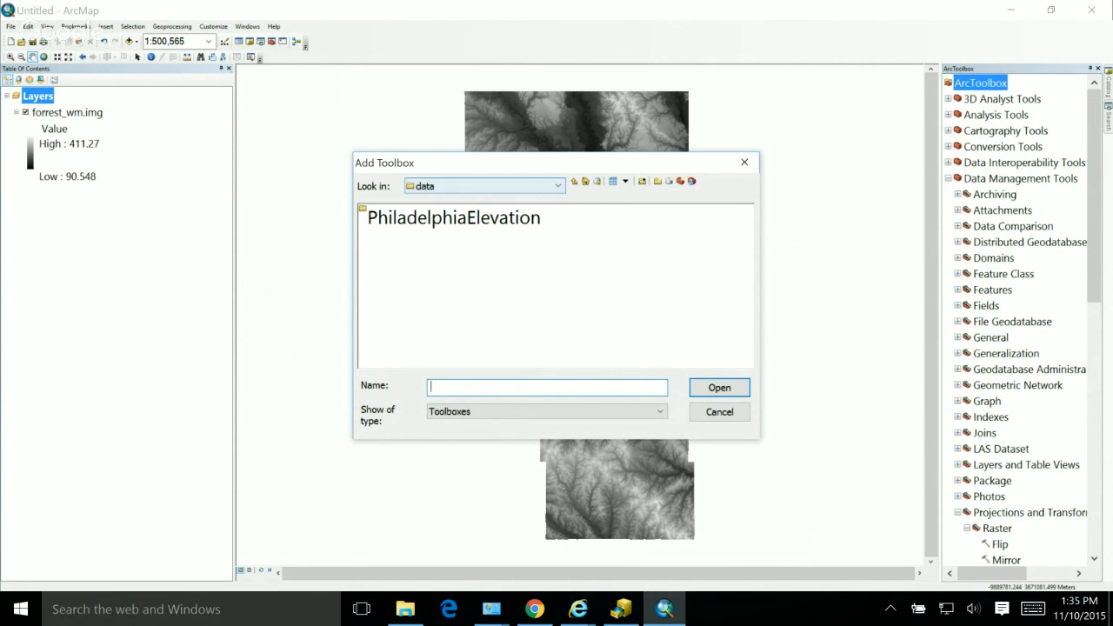
click(558, 186)
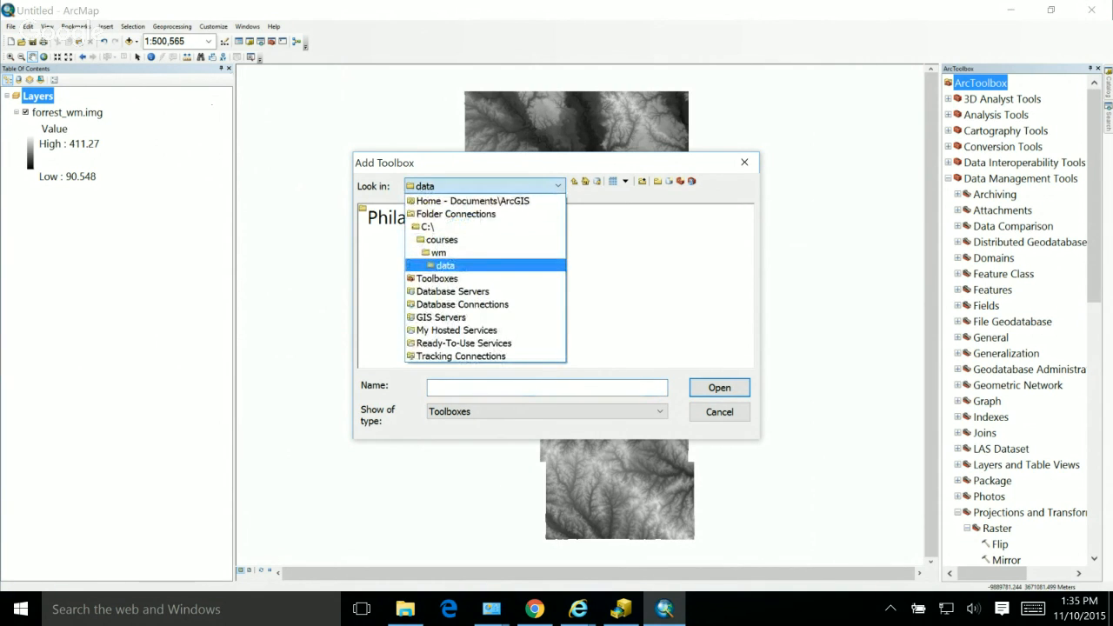
click(470, 265)
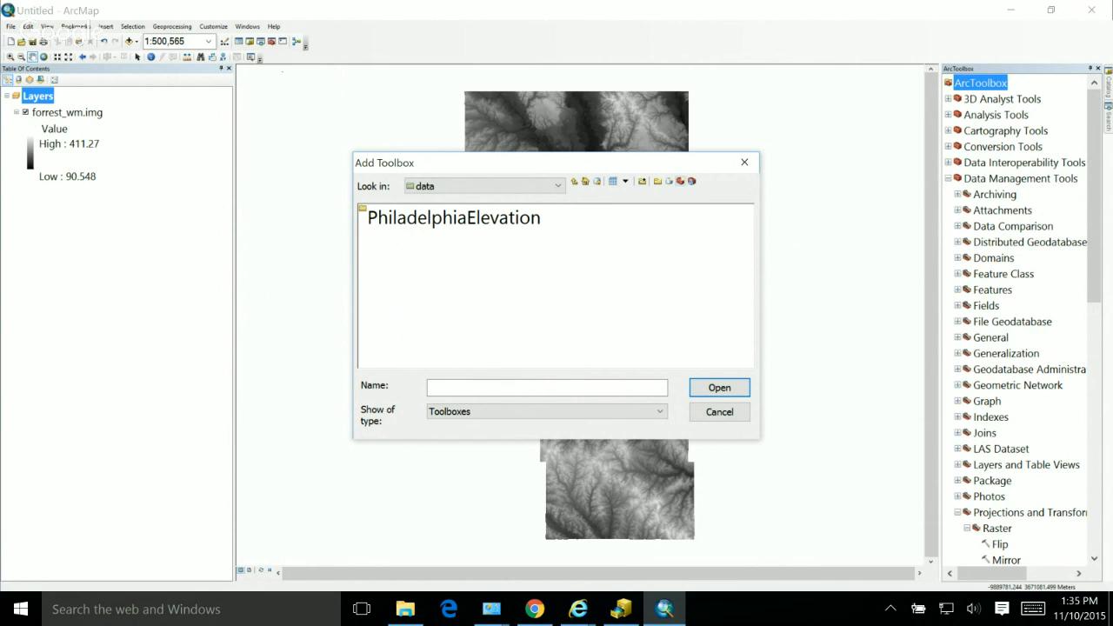
click(681, 180)
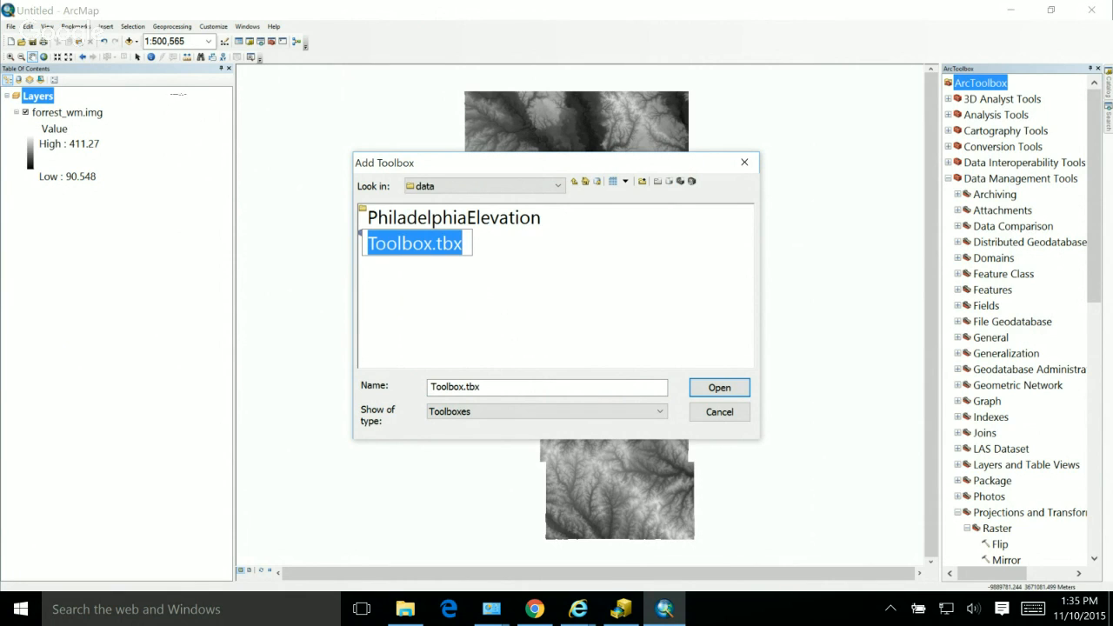
drag(433, 243, 366, 243)
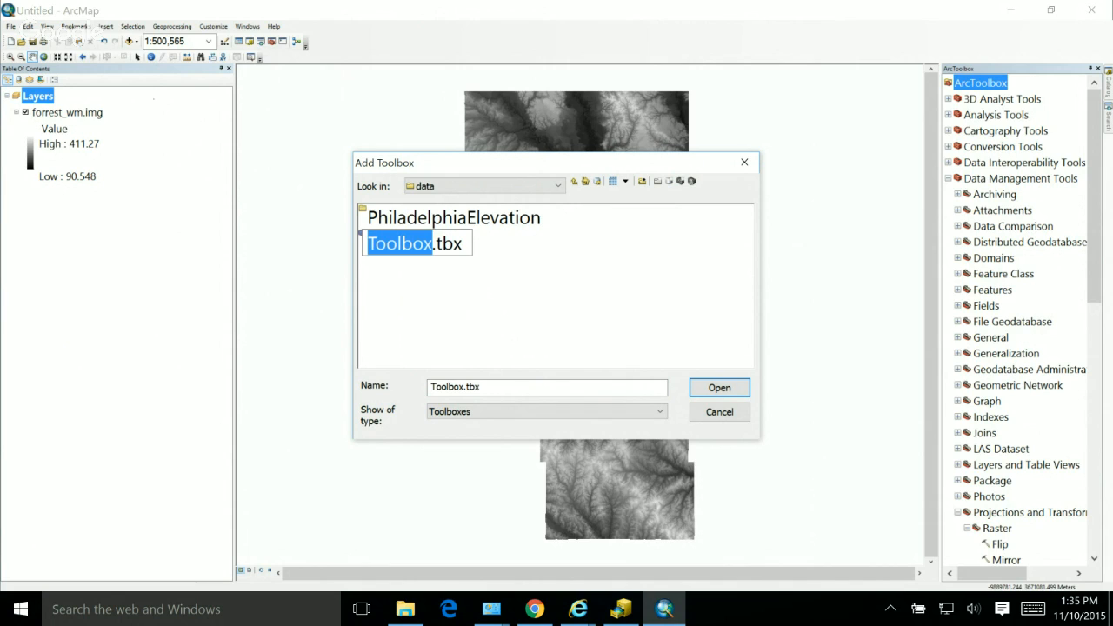
text(WebTools)
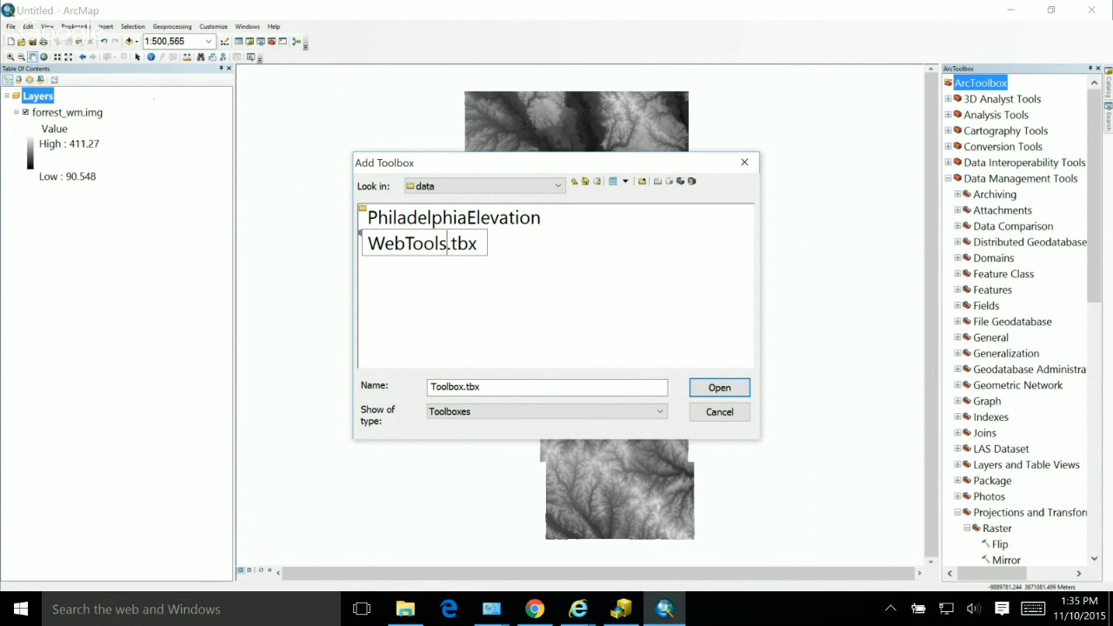
key(Return)
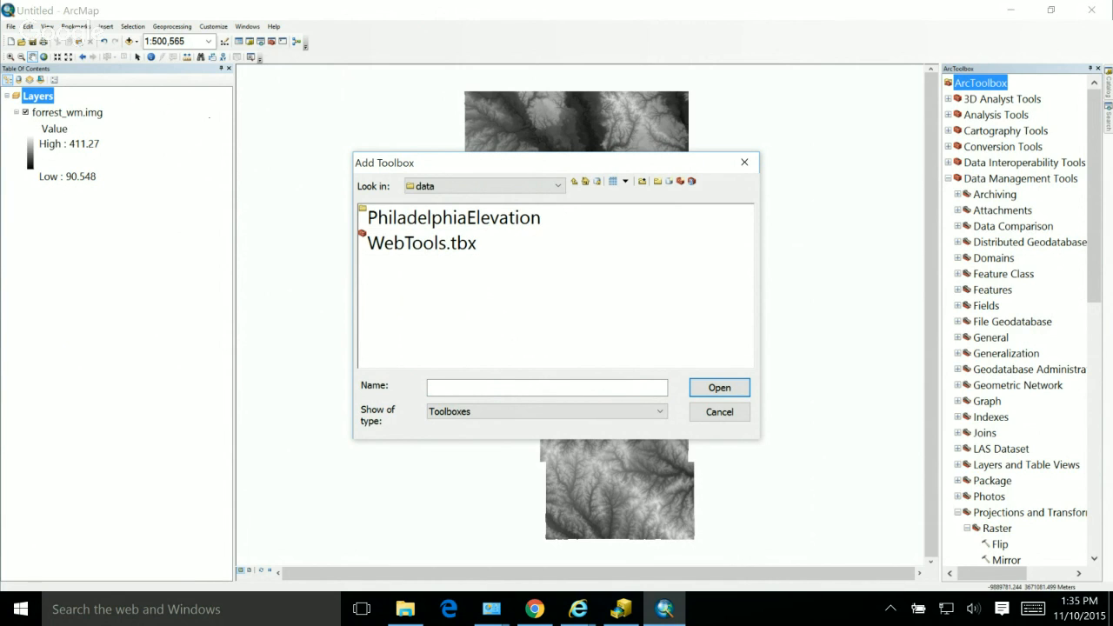
Step: Add the WebTools.tbx toolbox to ArcToolbox and collapse the Data Management Tools toolbox
click(435, 243)
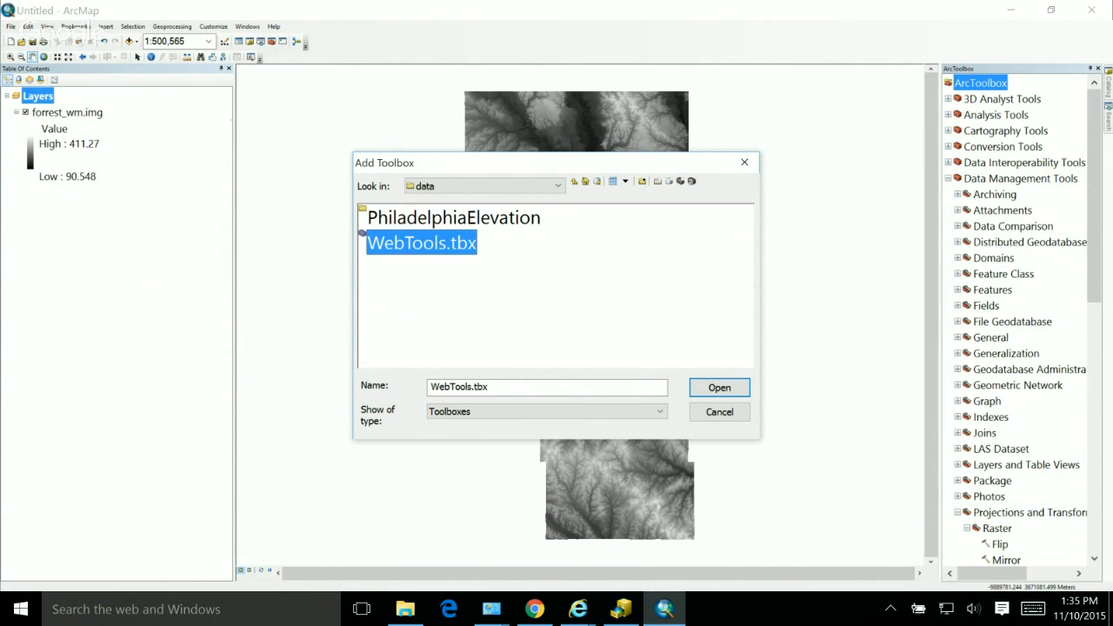
click(719, 387)
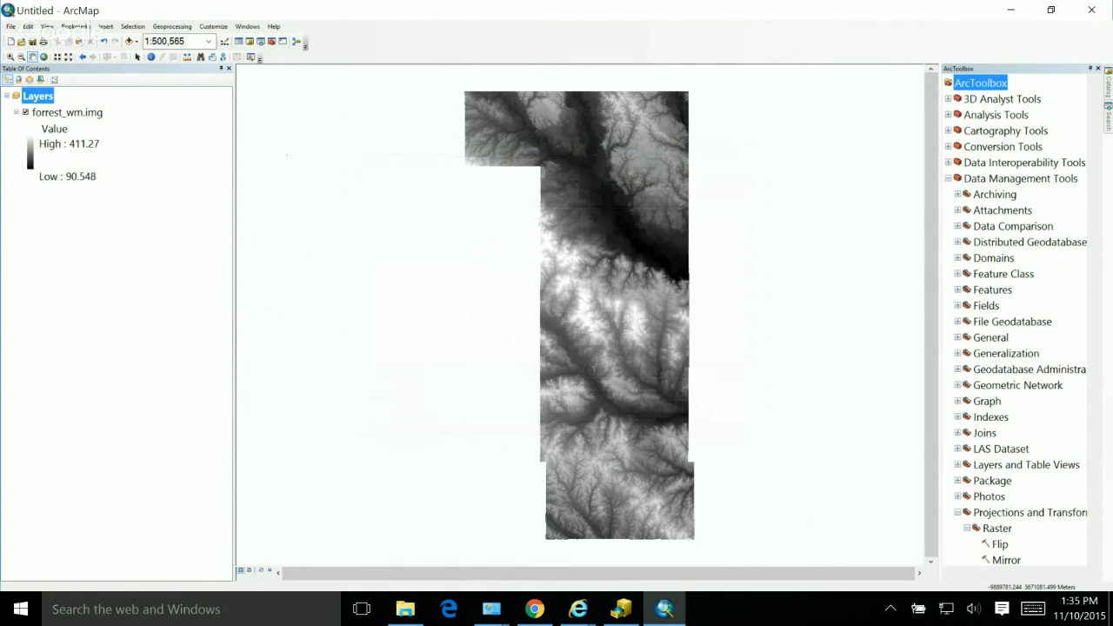
scroll(1012, 435, down, 10)
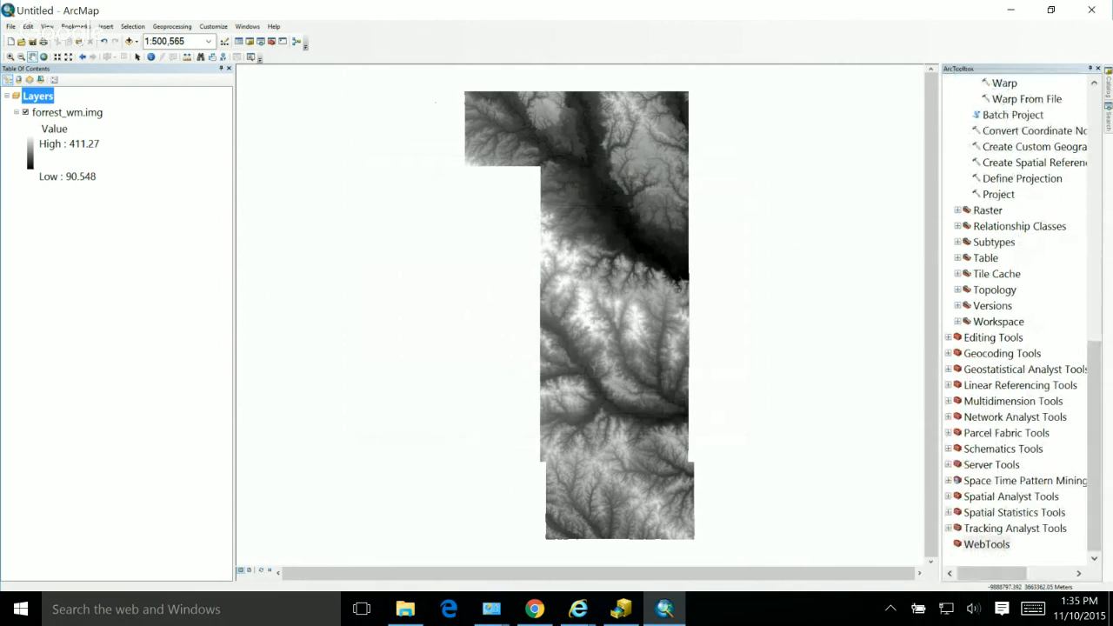
scroll(1017, 321, up, 11)
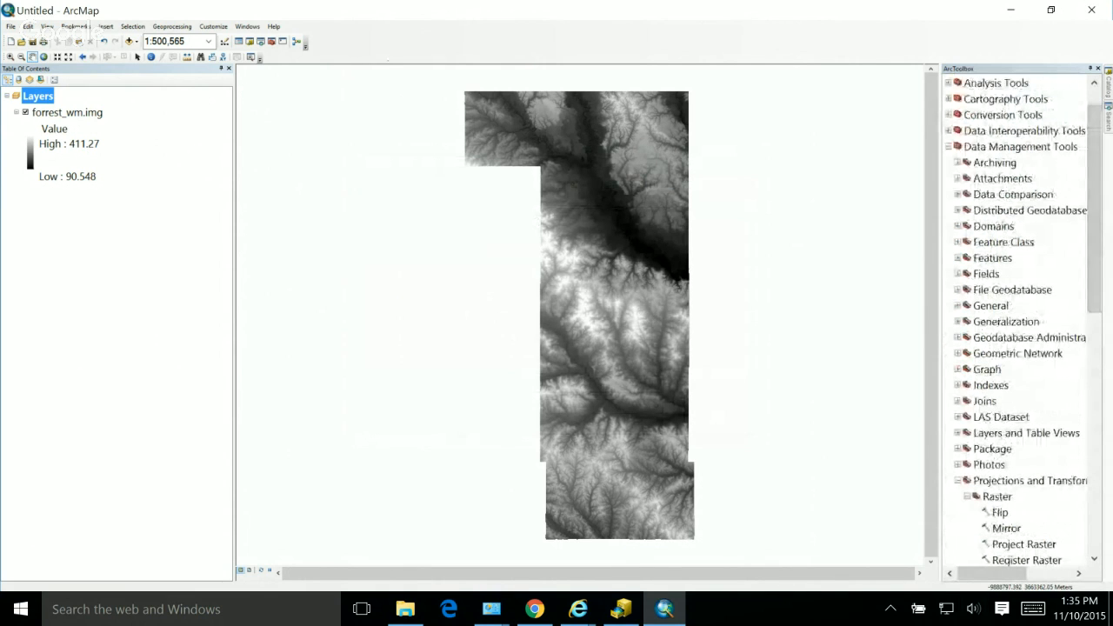
click(949, 147)
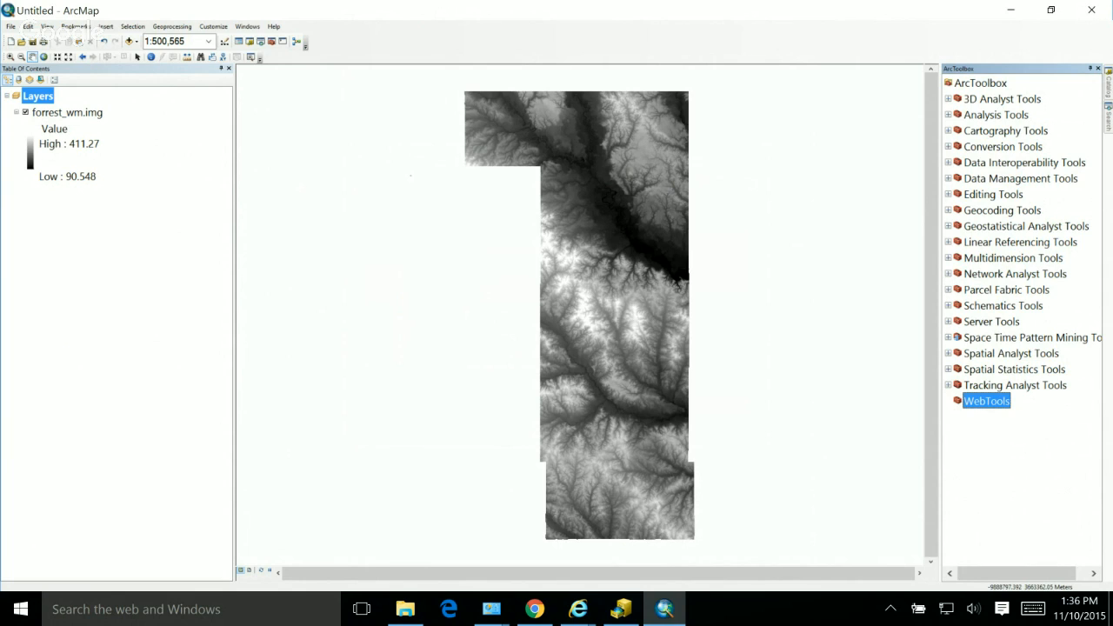
Step: Create a new model in the WebTools toolbox
right_click(985, 401)
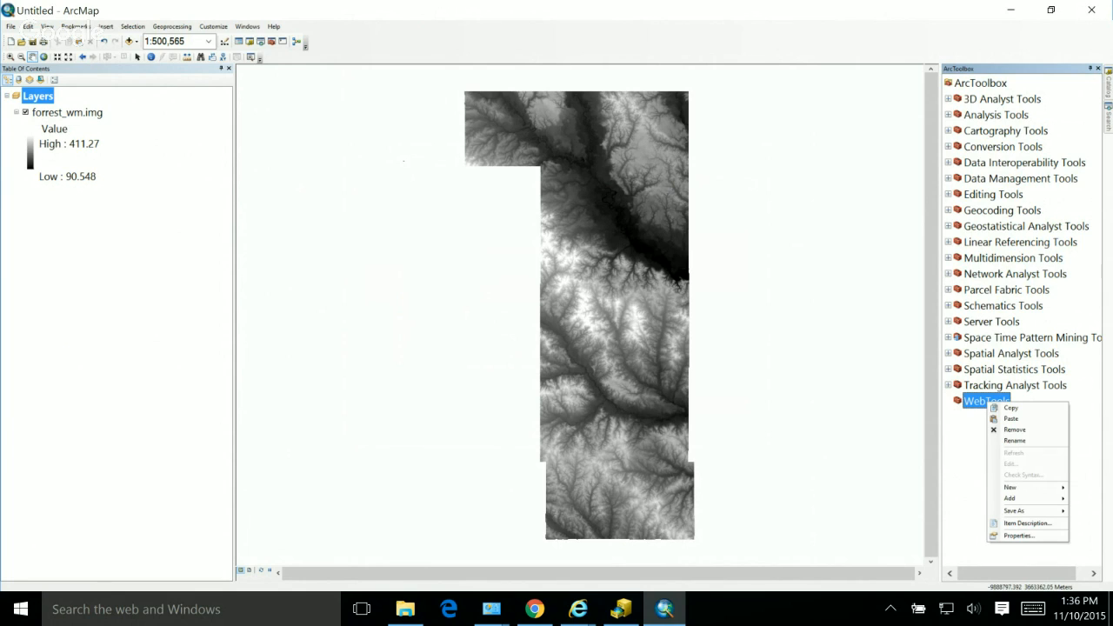
mouse_move(1012, 487)
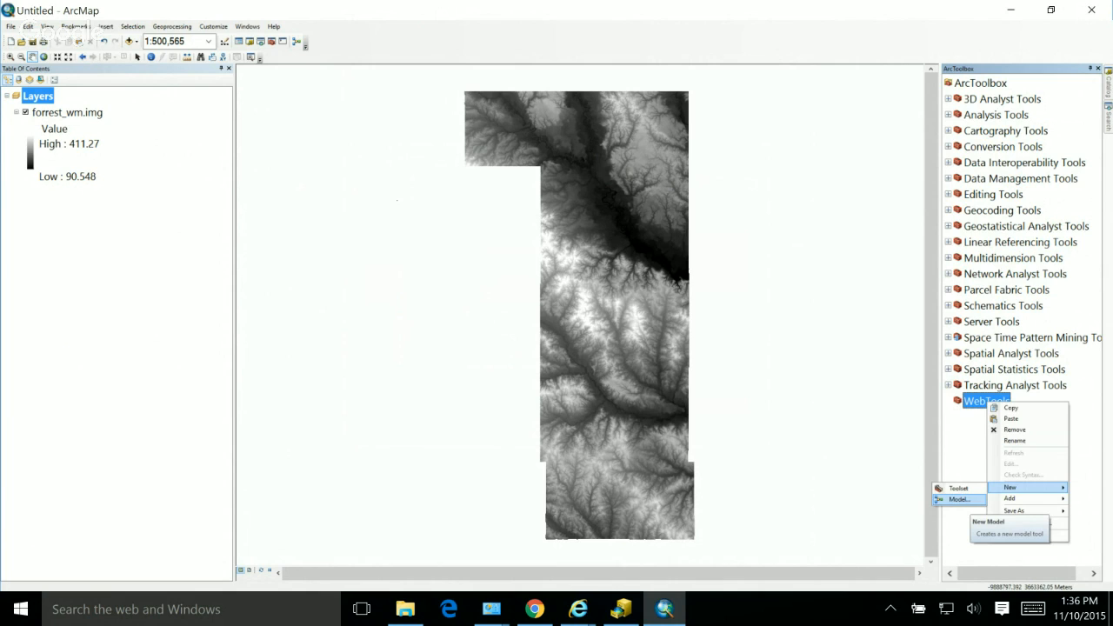
click(958, 499)
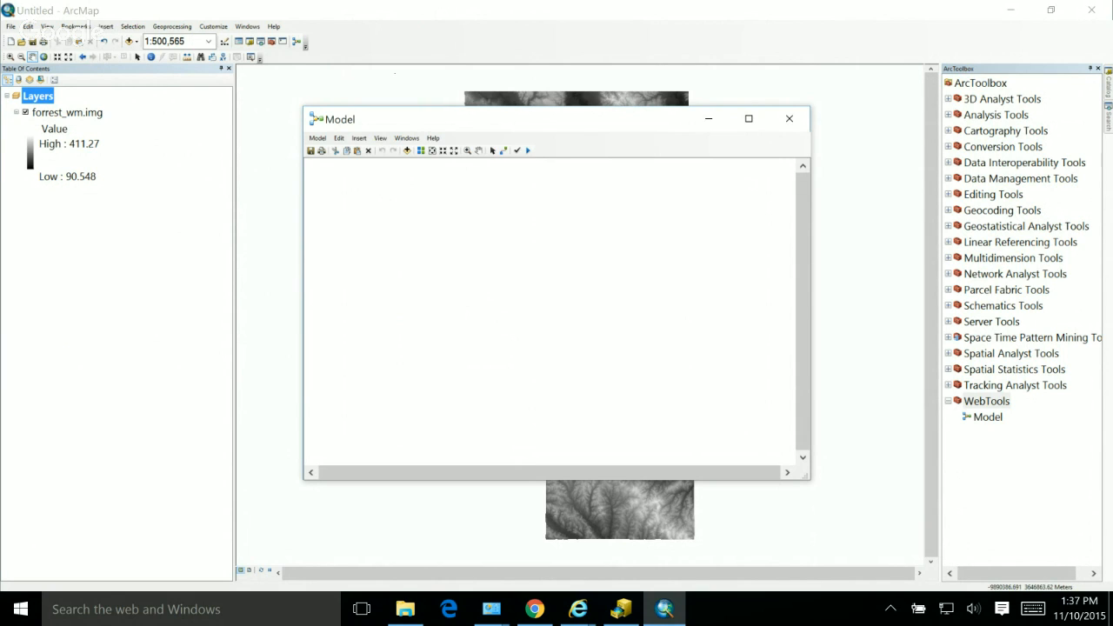
Step: Add the Buffer tool from the Proximity toolset of Analysis Tools to the empty model
click(948, 354)
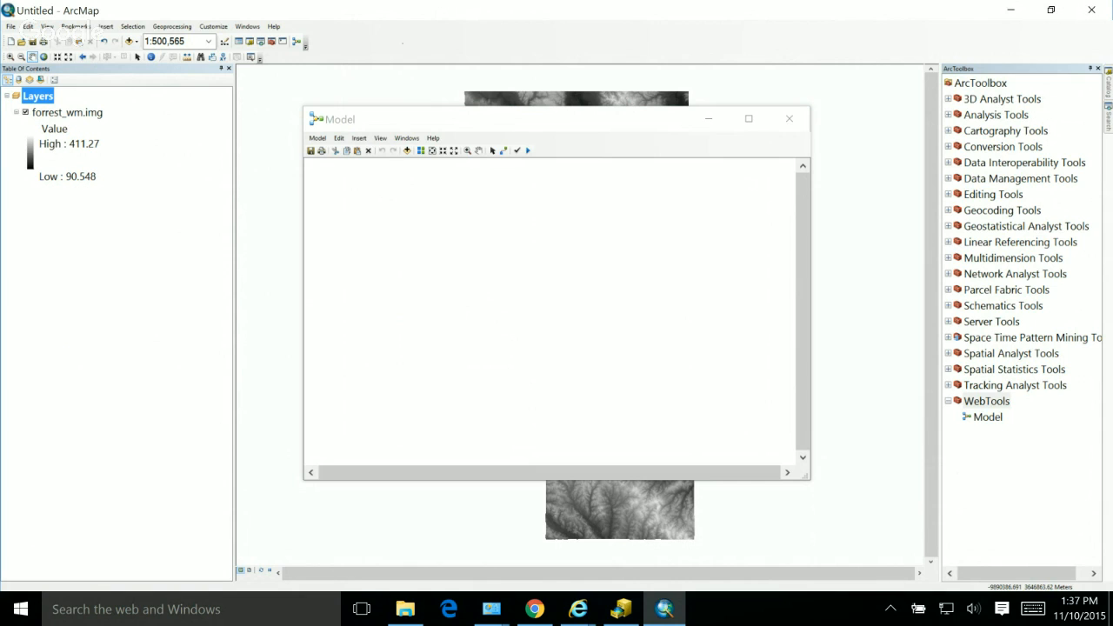
double_click(995, 115)
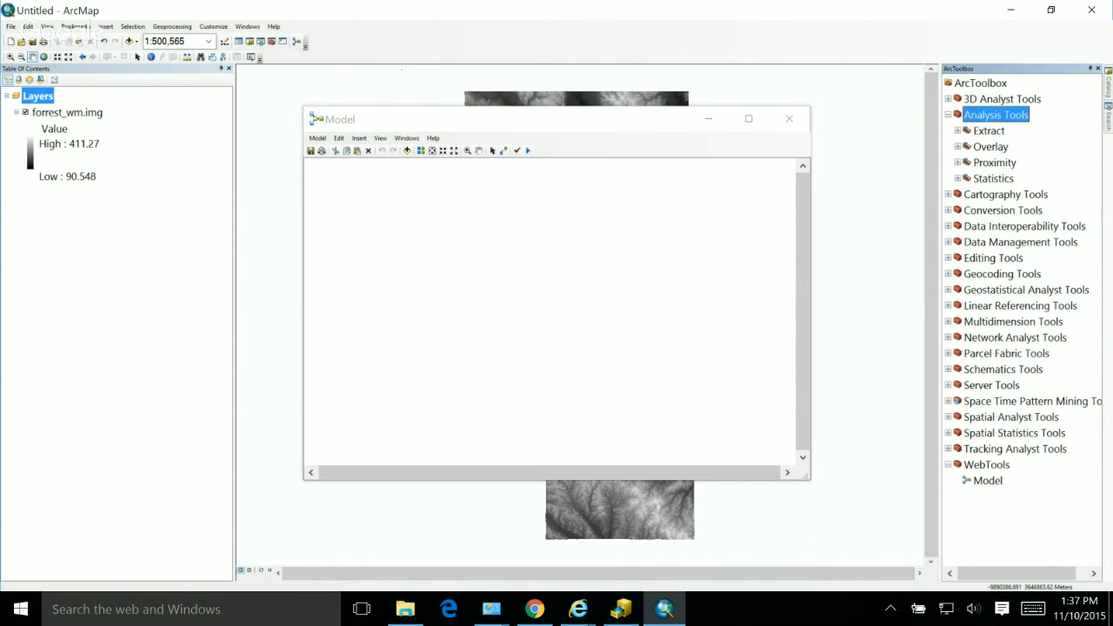
double_click(994, 162)
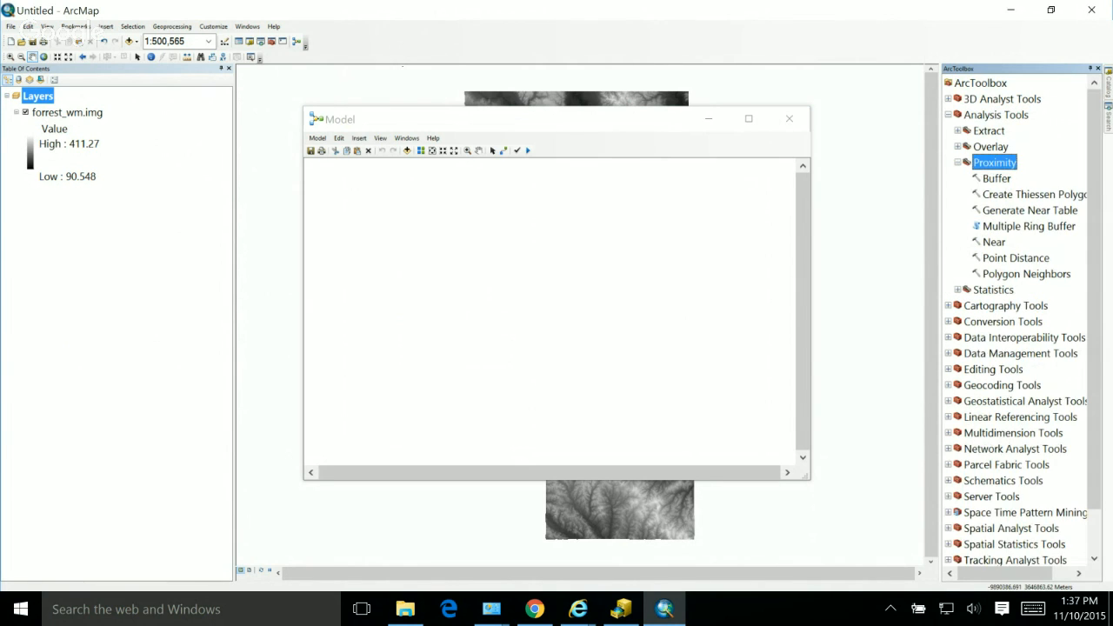
click(996, 178)
drag(996, 179, 416, 253)
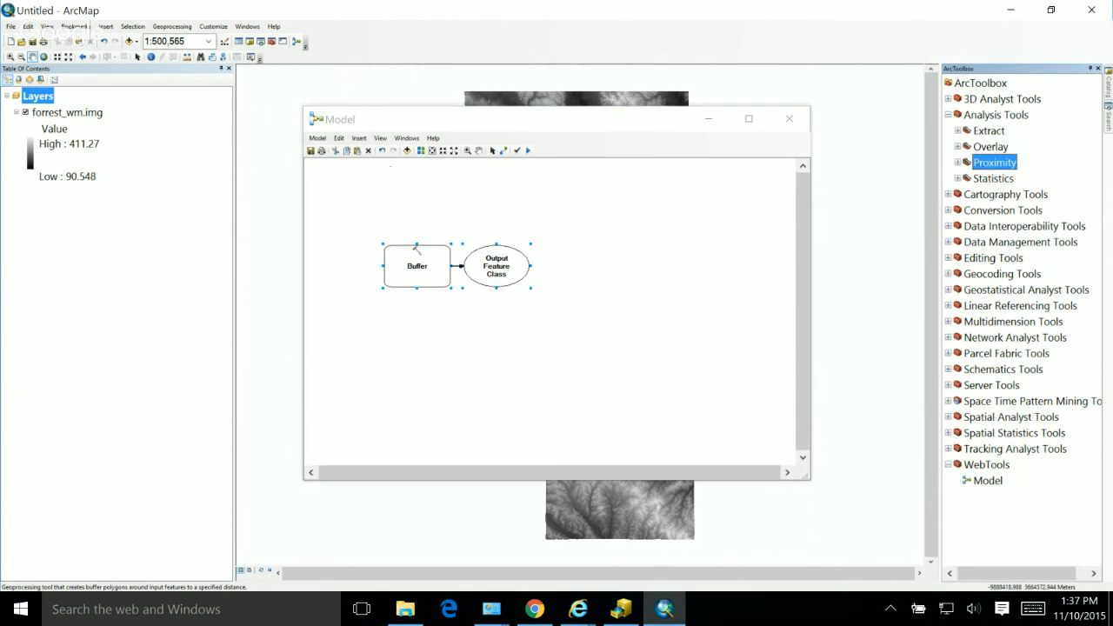
Step: Try to open the Zonal Statistics as Table tool from the Zonal toolset of Spatial Analyst Tools
click(948, 417)
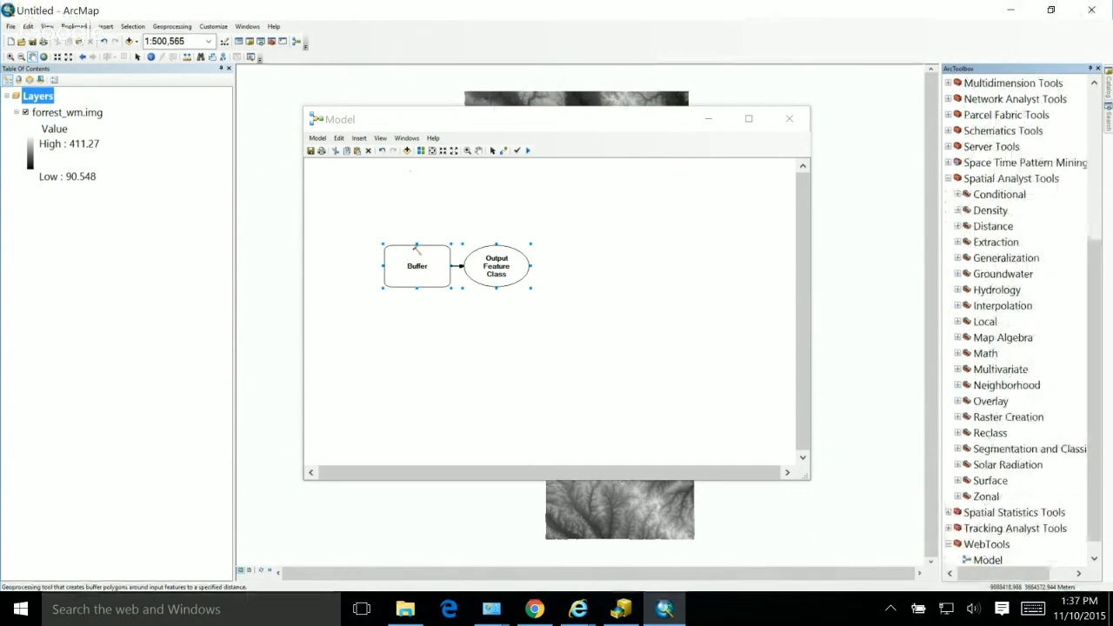
double_click(986, 497)
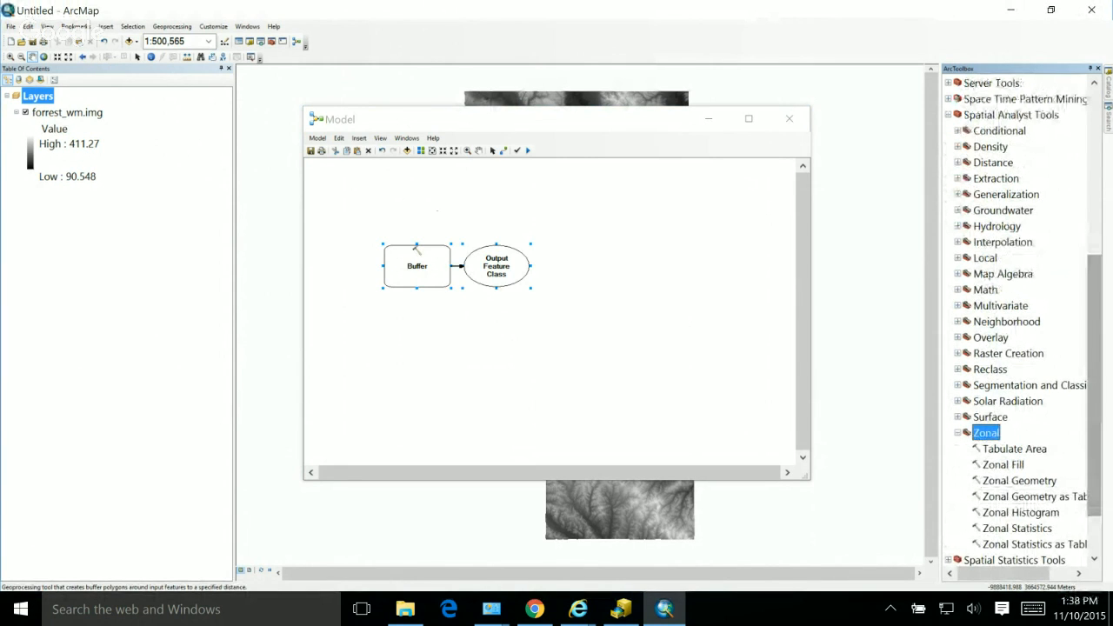
double_click(1034, 544)
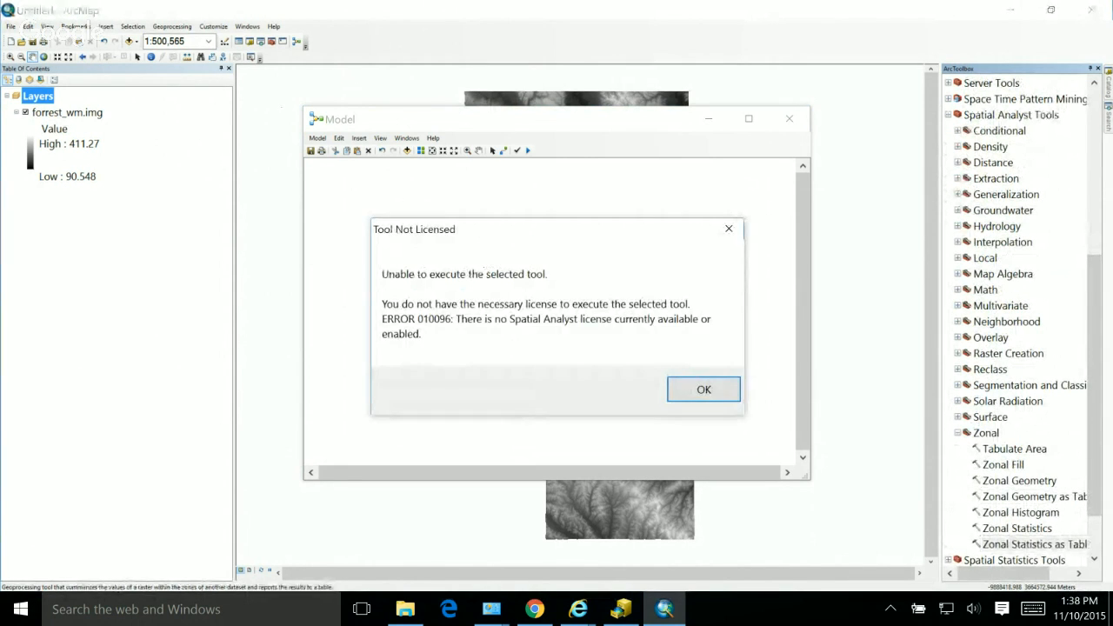
key(Return)
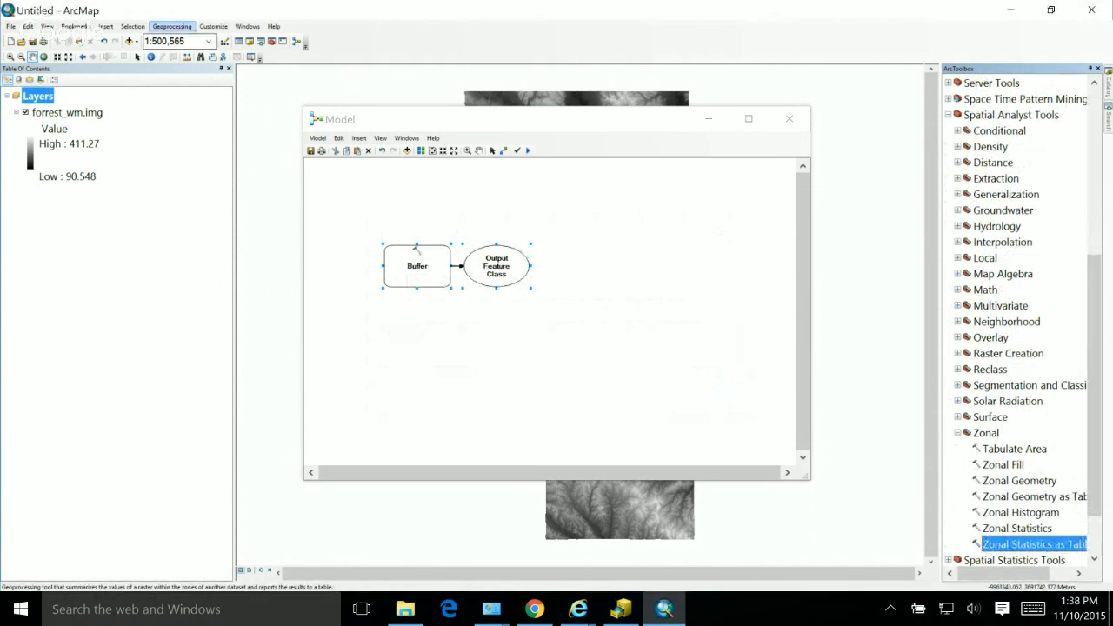
Step: Enable the Spatial Analyst extension
click(172, 27)
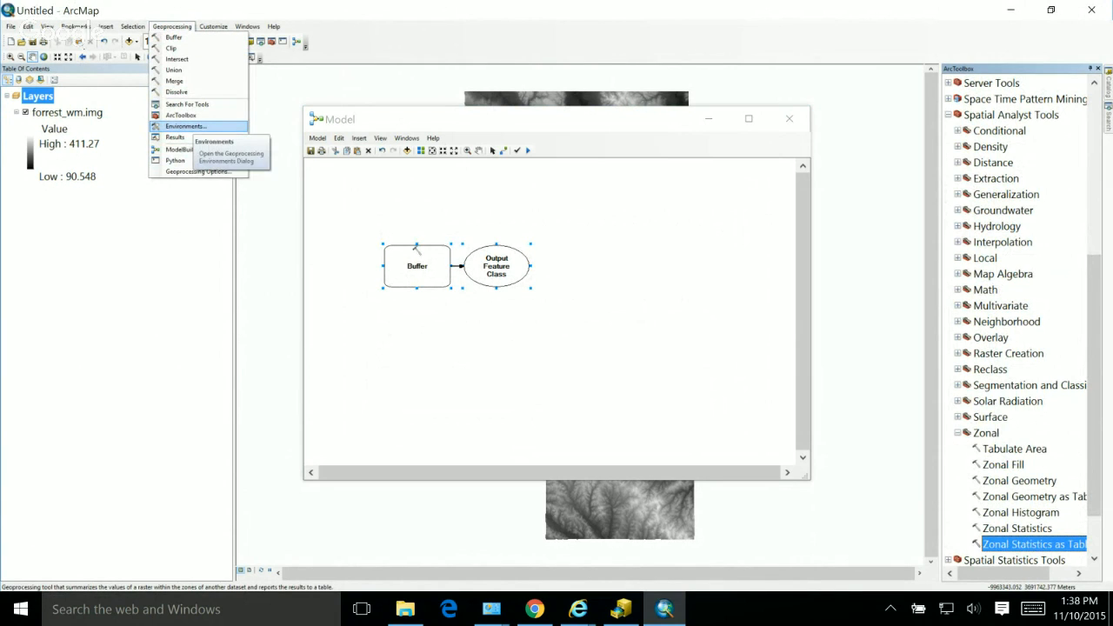
mouse_move(213, 27)
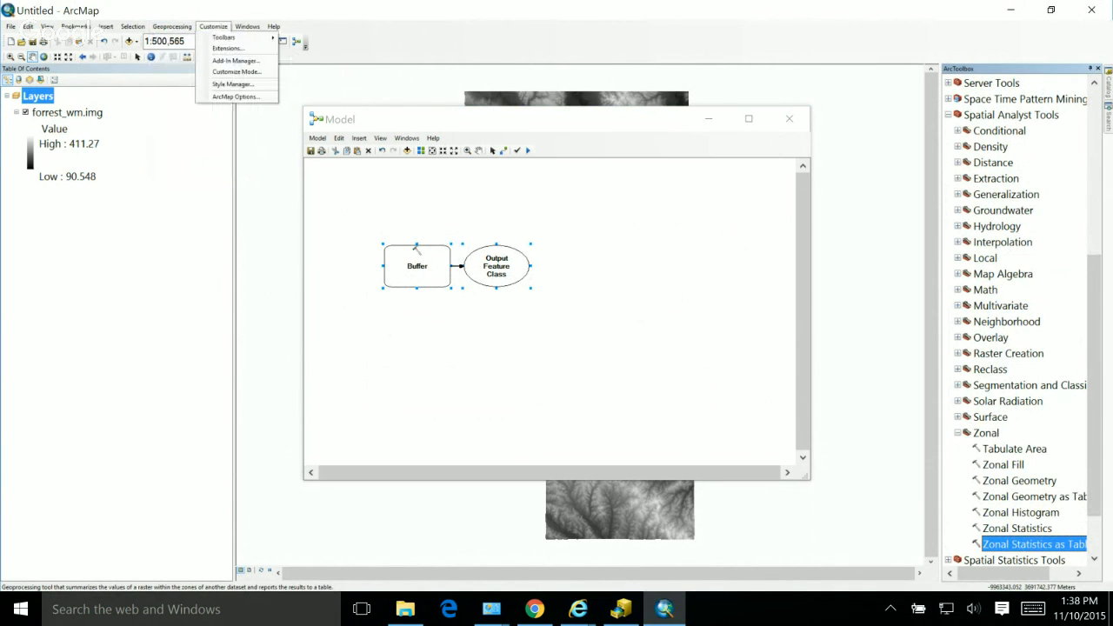
click(227, 47)
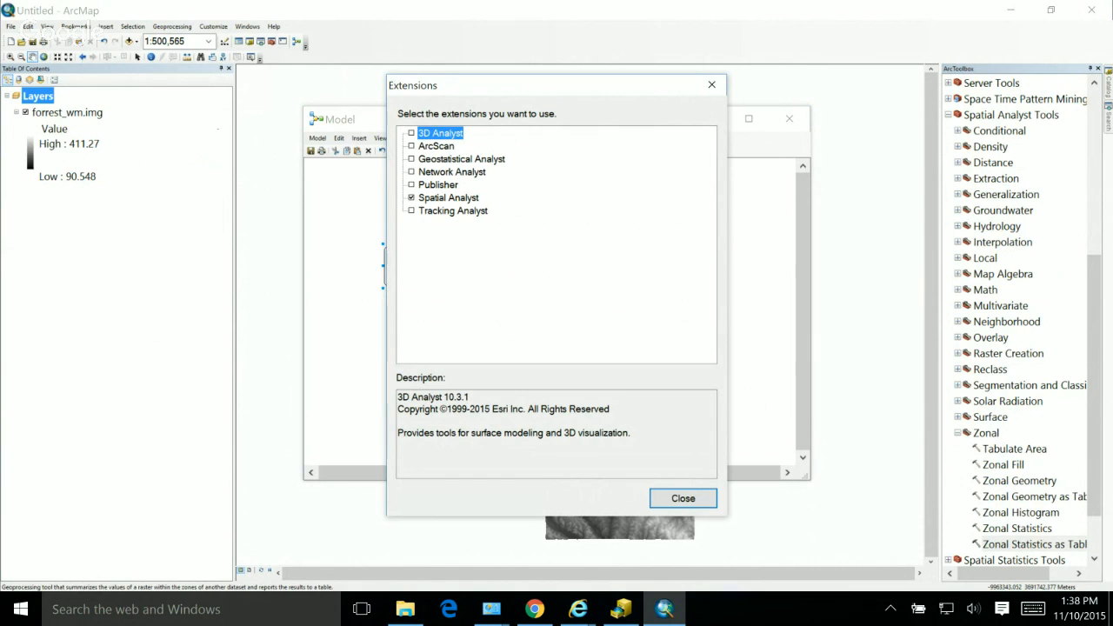
click(683, 497)
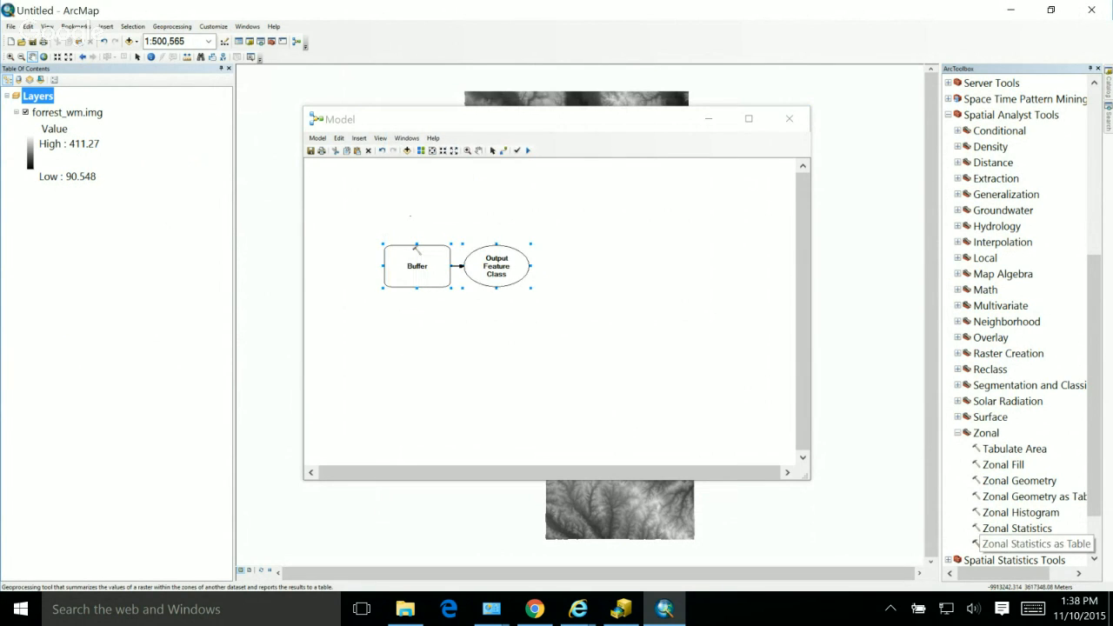
Step: Add the Zonal Statistics as Table tool to the model, below the Buffer process
drag(1025, 544, 401, 212)
double_click(1033, 544)
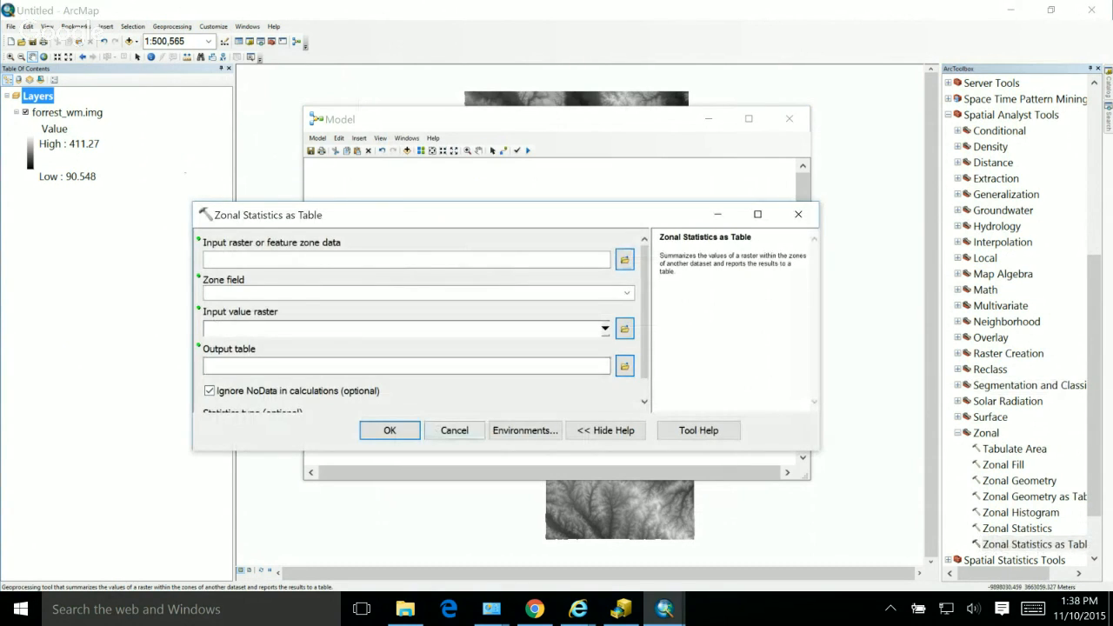
click(454, 429)
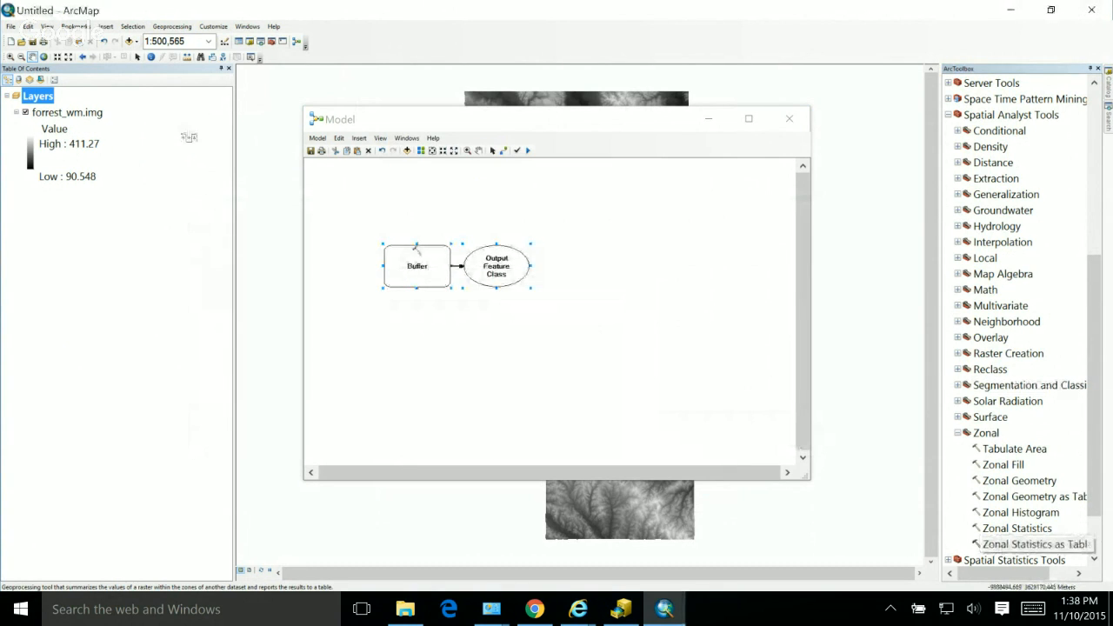
drag(1034, 544, 534, 376)
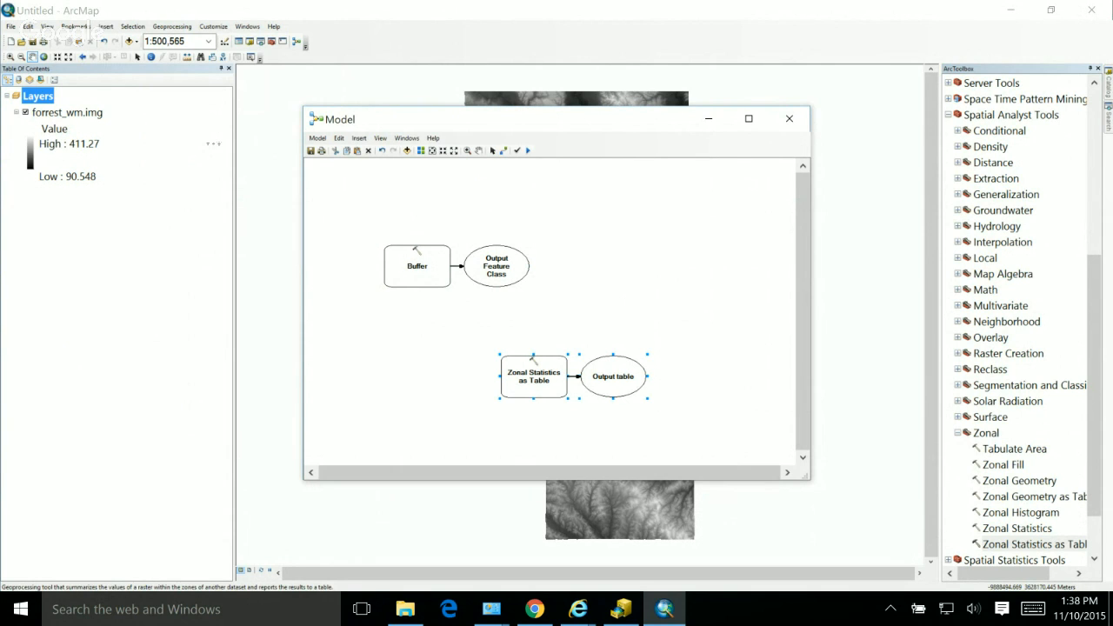
Step: Review the parameters of the Zonal Statistics as Table process in the model
double_click(534, 377)
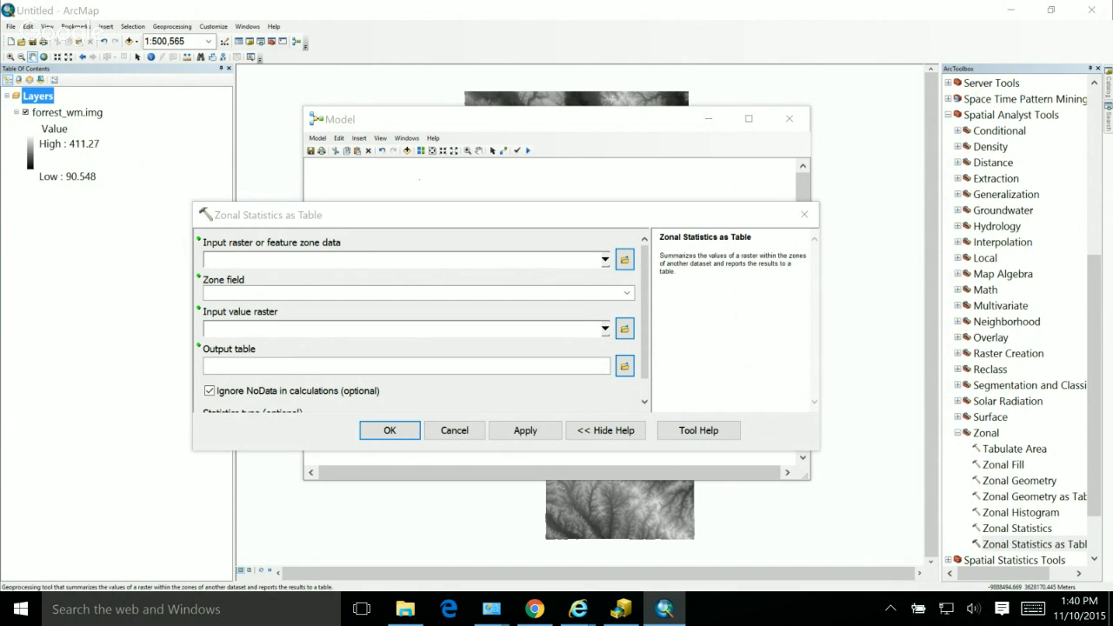
click(454, 429)
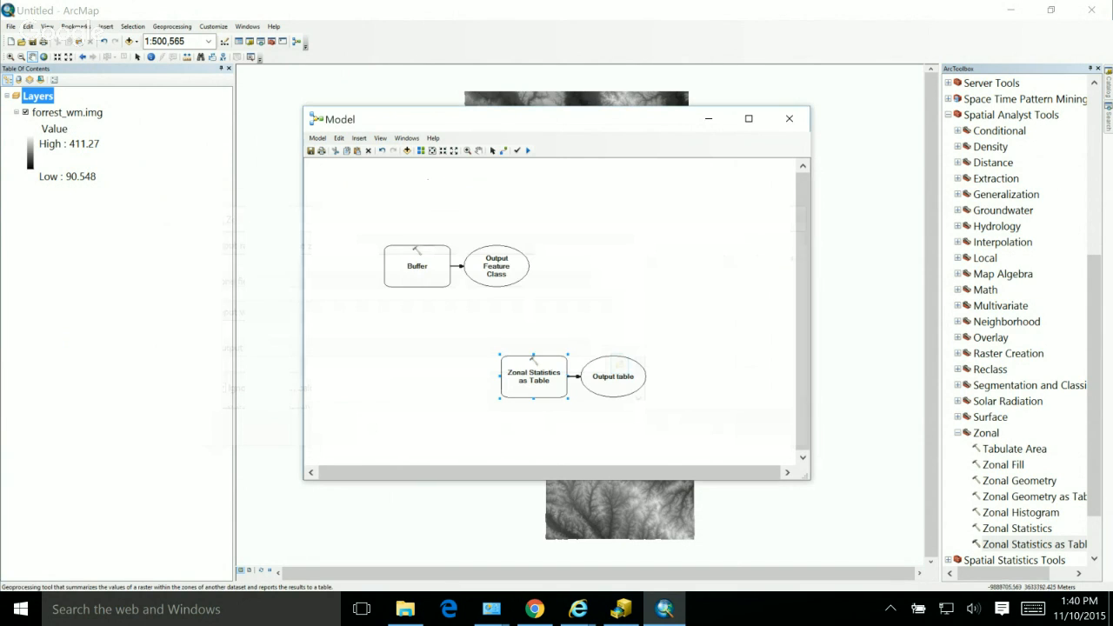
Step: Examine the illustration and usage notes on the Tabulate Area tool's help page
double_click(1014, 449)
click(698, 429)
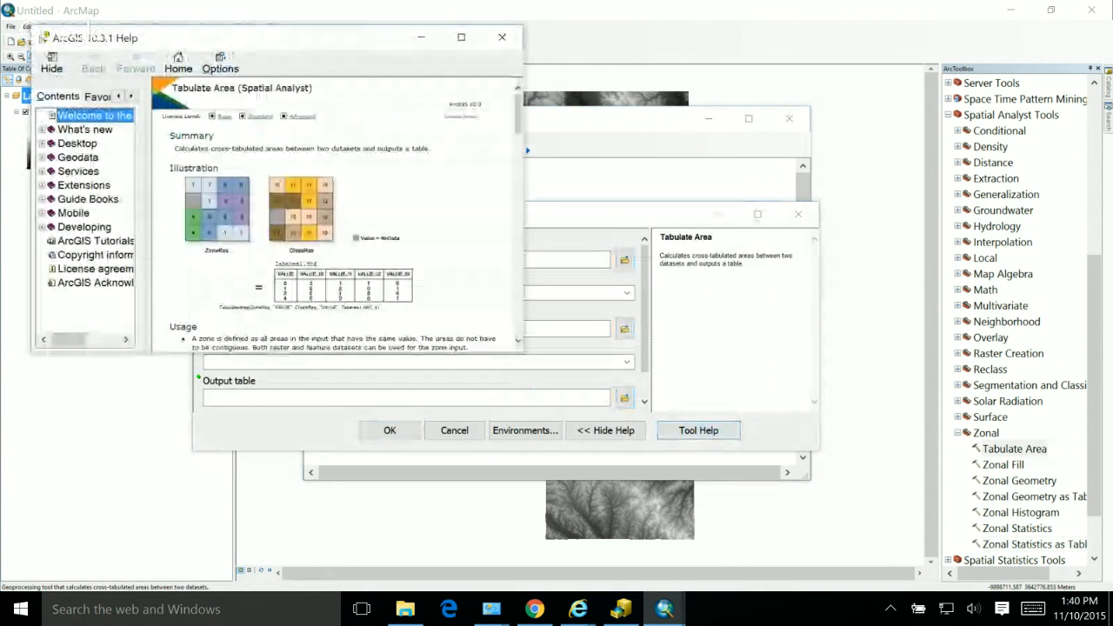
drag(524, 352, 752, 520)
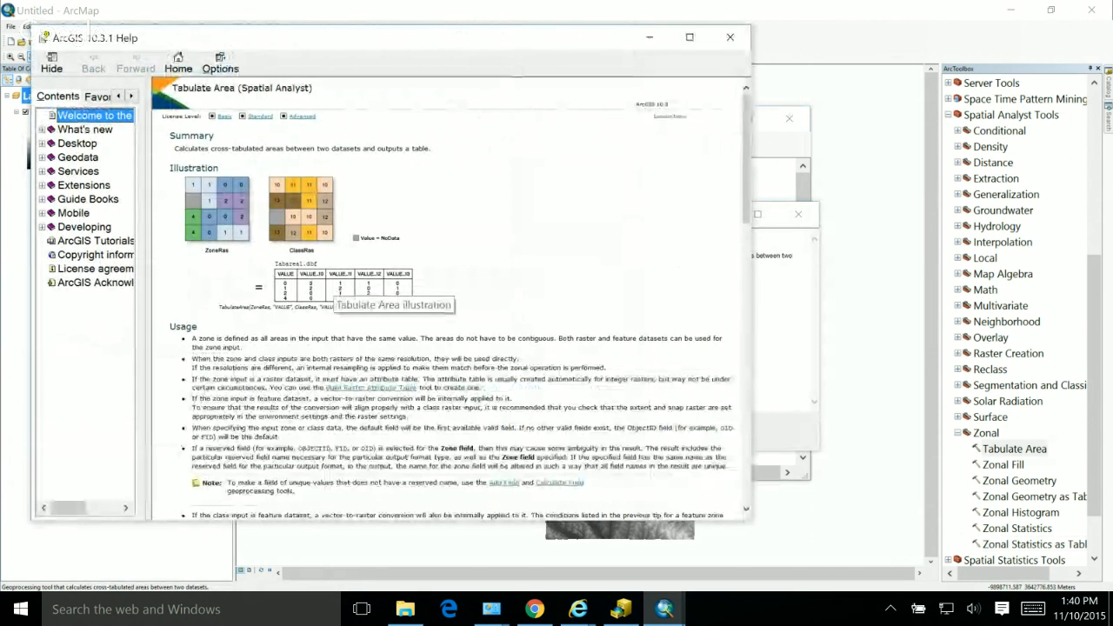
scroll(335, 281, up, 3)
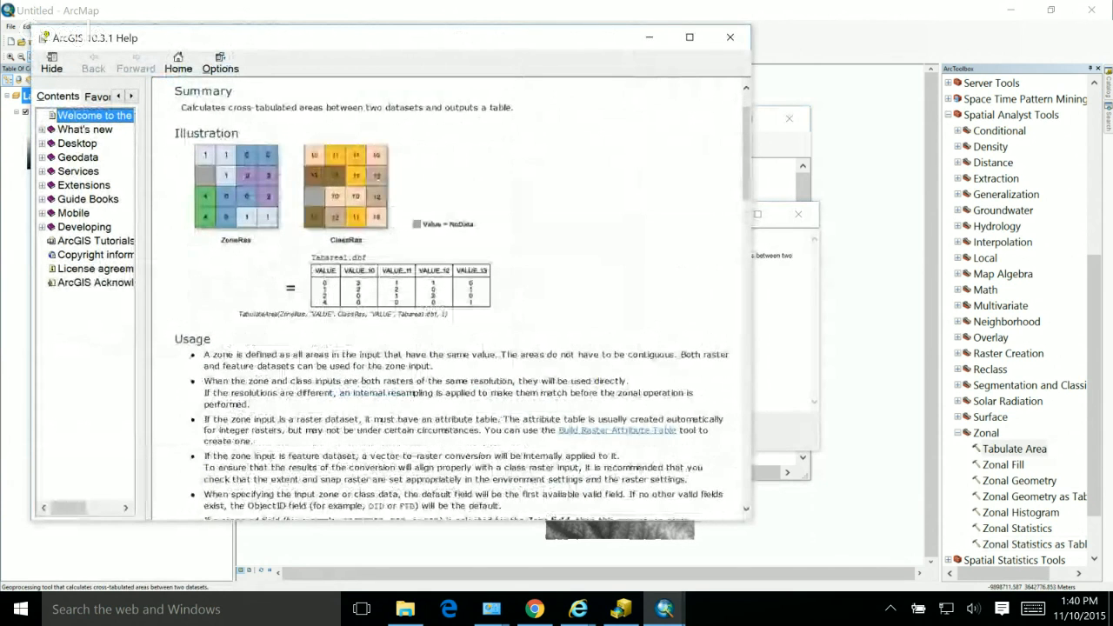
scroll(545, 481, up, 2)
scroll(416, 286, up, 1)
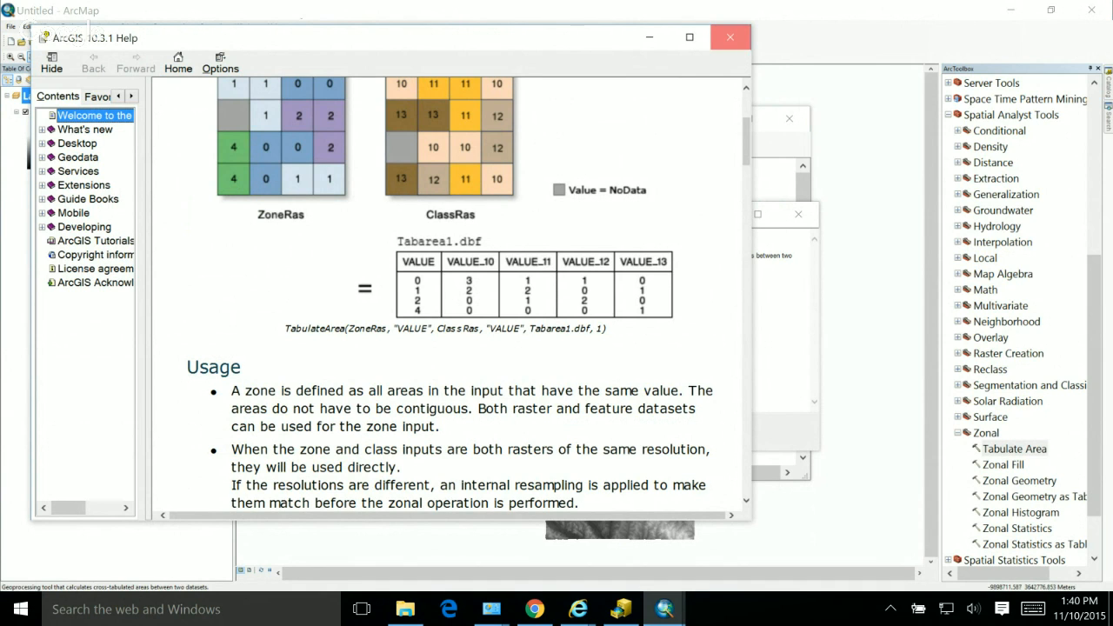
click(731, 36)
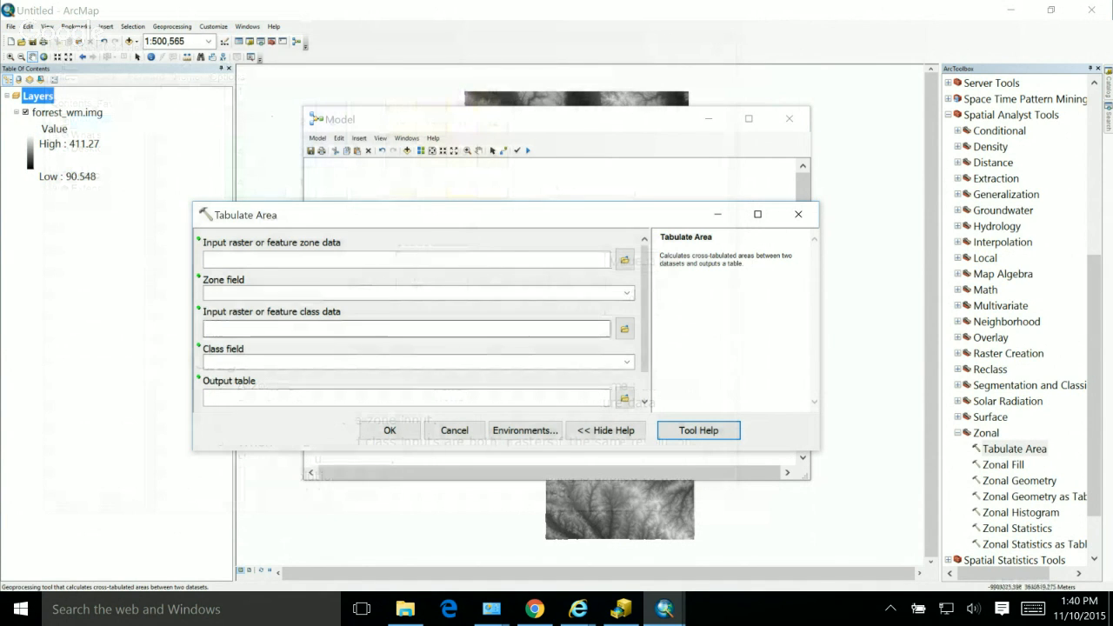
click(798, 214)
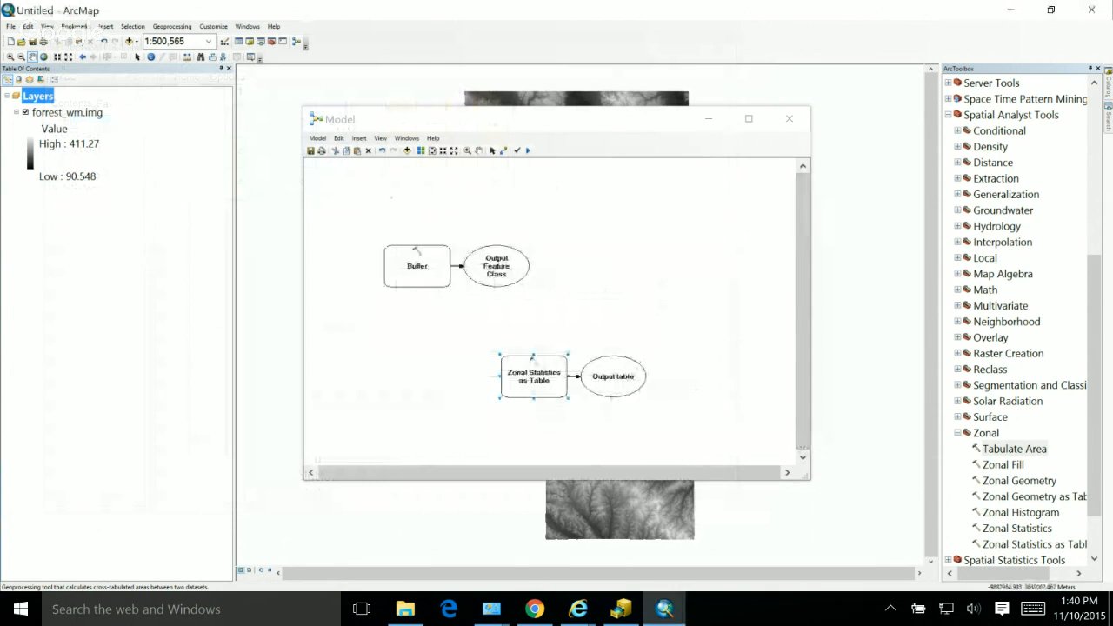
Step: Open the Zonal Statistics as Table tool from the Zonal toolset
double_click(1033, 544)
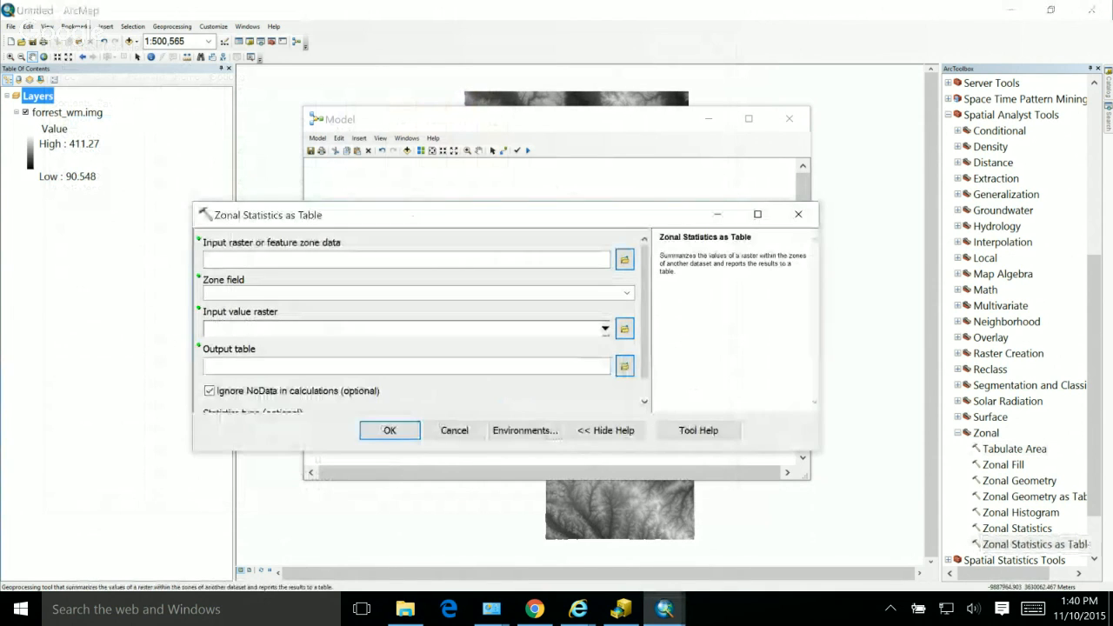
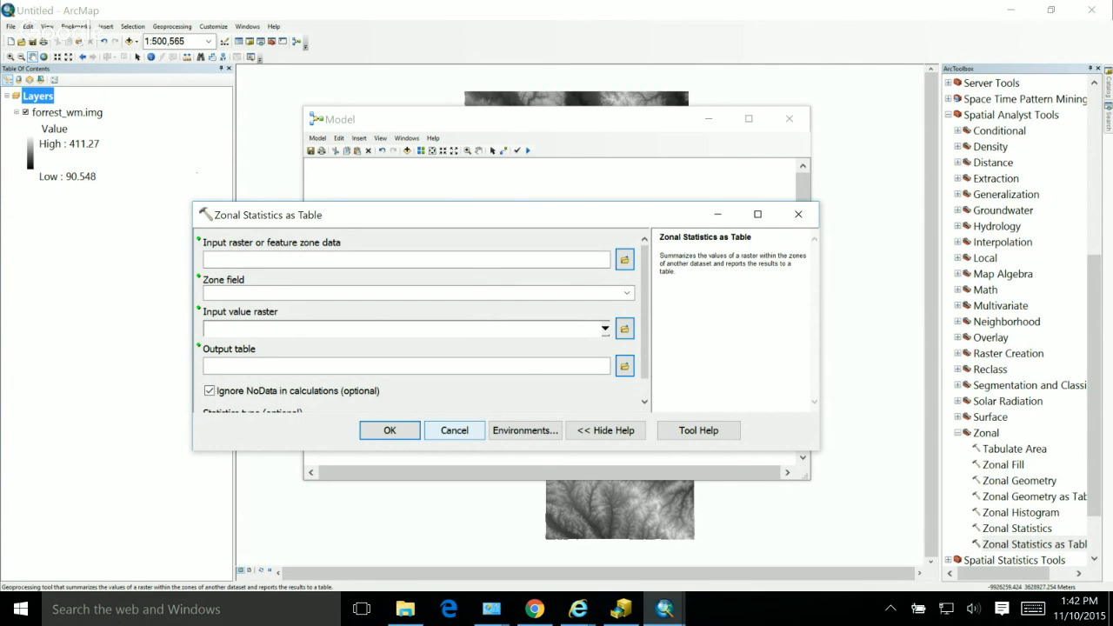
Step: Dismiss the Zonal Statistics as Table tool without running it and clear the model window from the map view
click(454, 431)
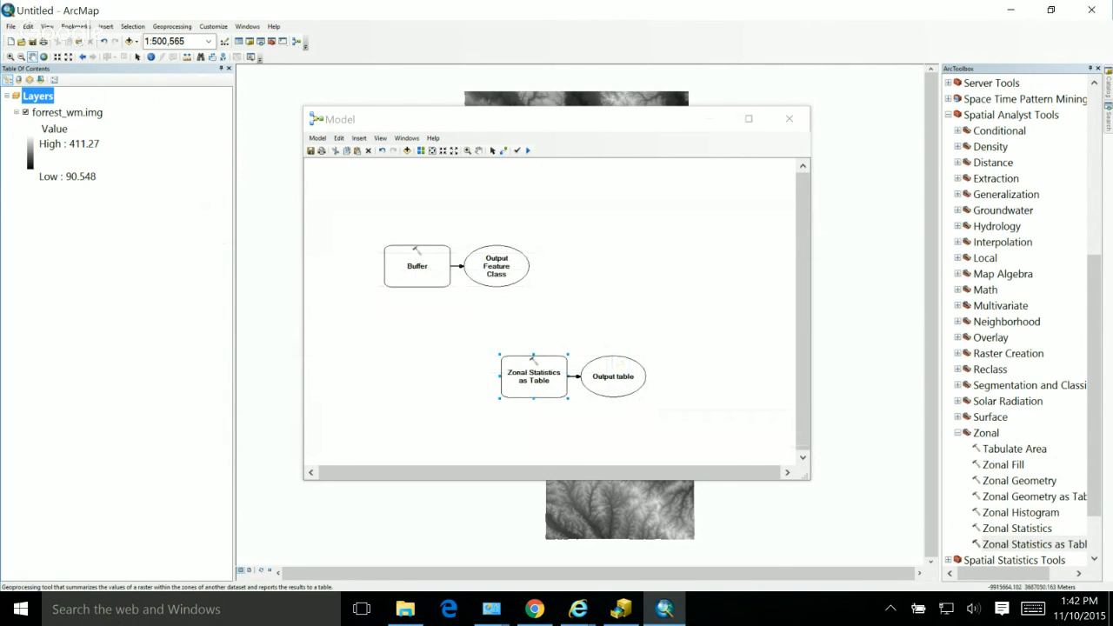
drag(522, 119, 544, 133)
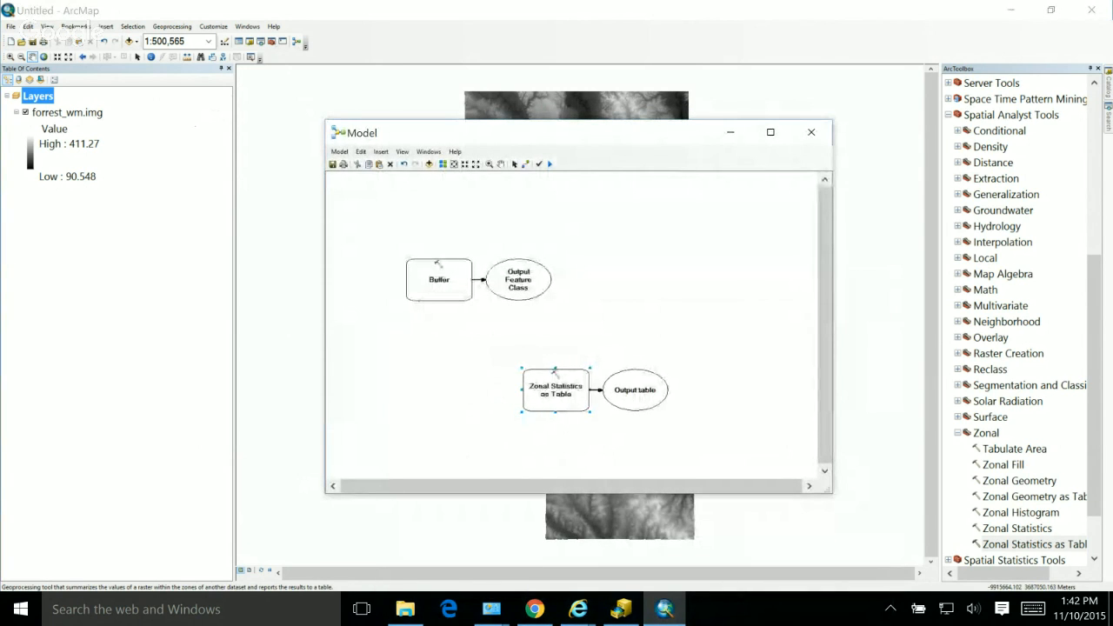
click(678, 84)
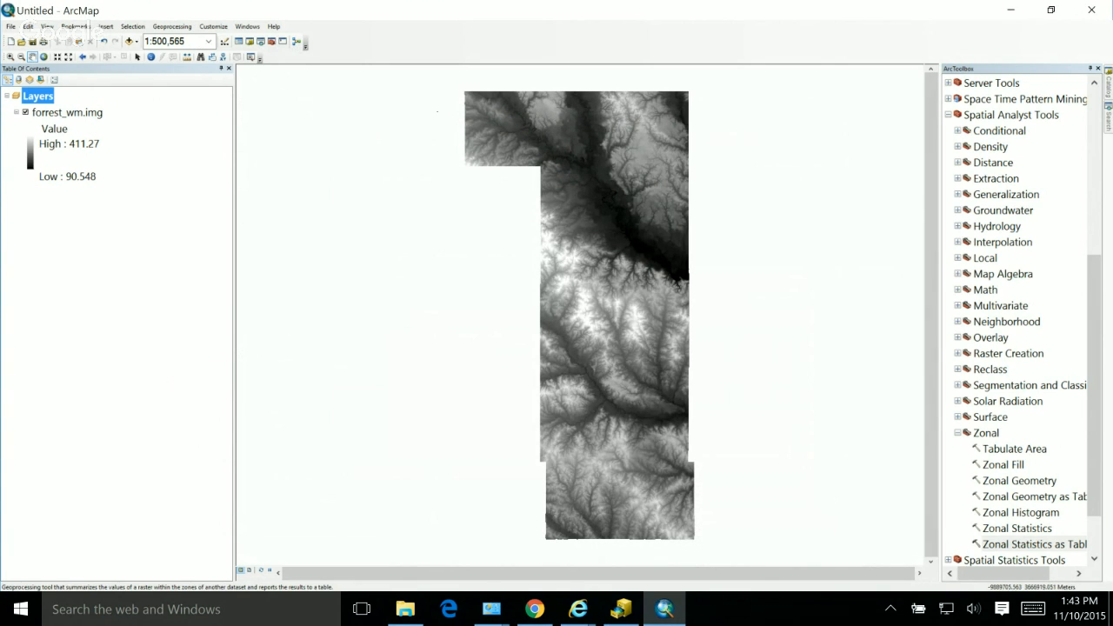
scroll(1093, 409, down, 2)
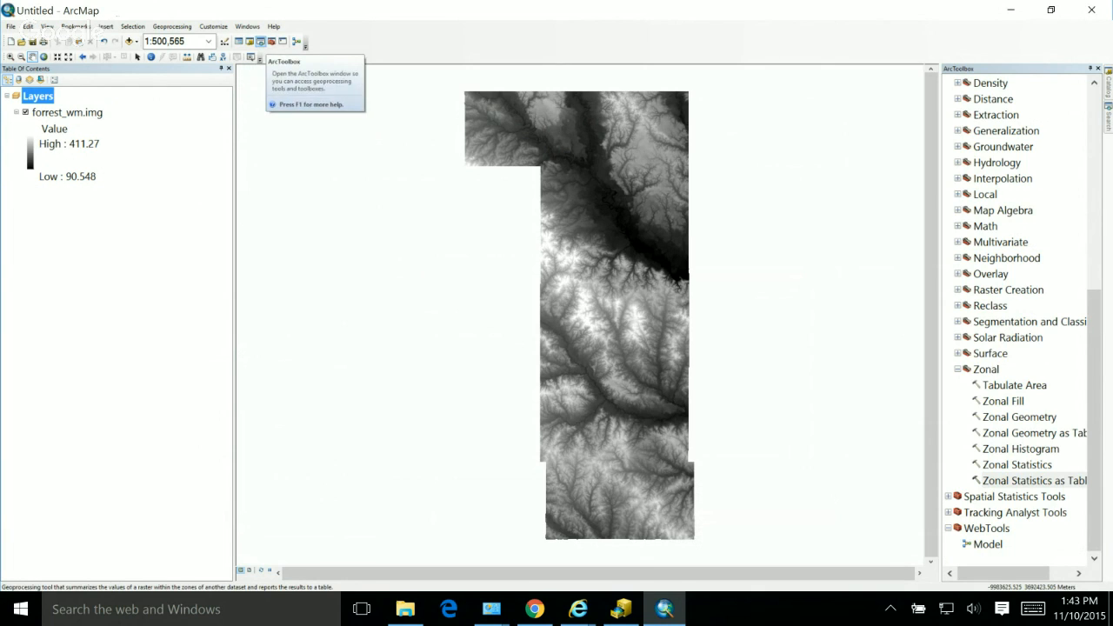
Step: Browse the Catalog to the data folder under C:\courses\wm
click(249, 40)
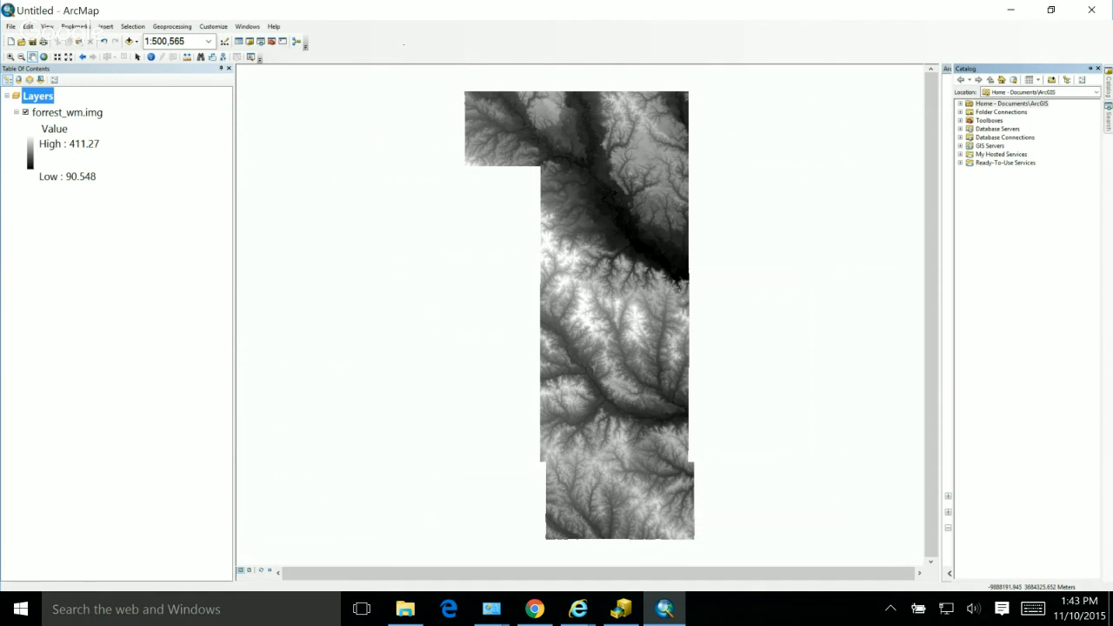
double_click(1001, 112)
double_click(988, 120)
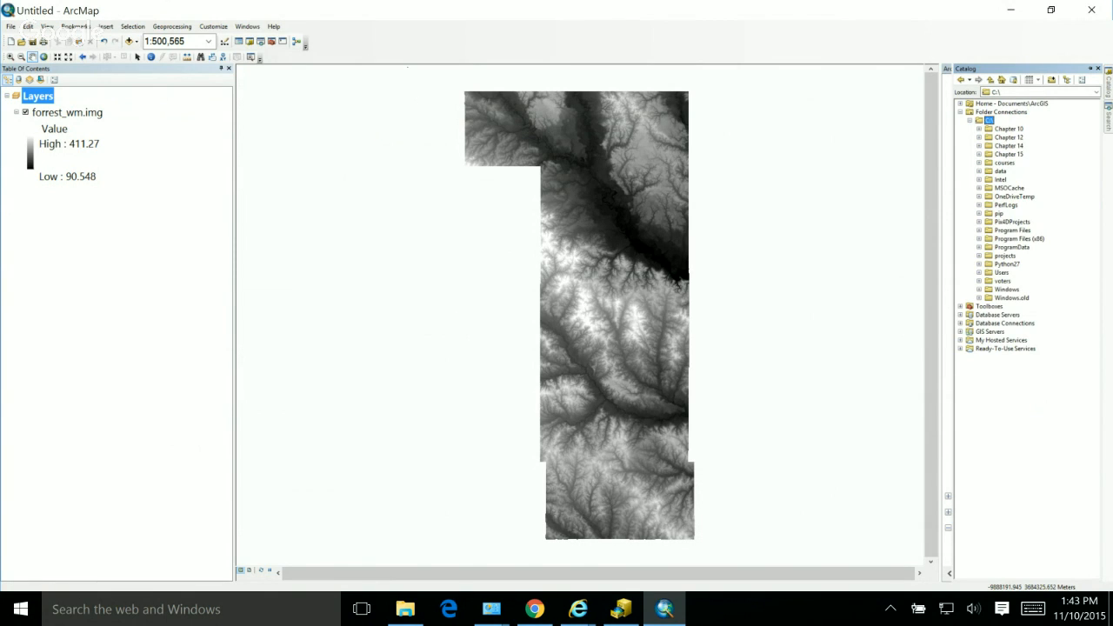
double_click(999, 171)
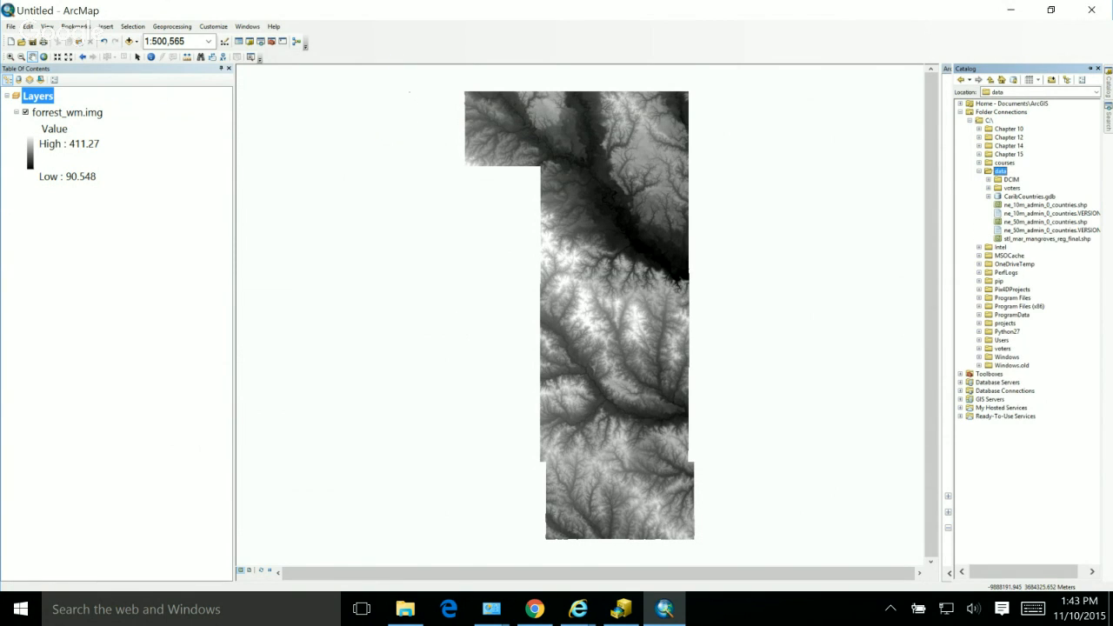
click(979, 171)
click(979, 163)
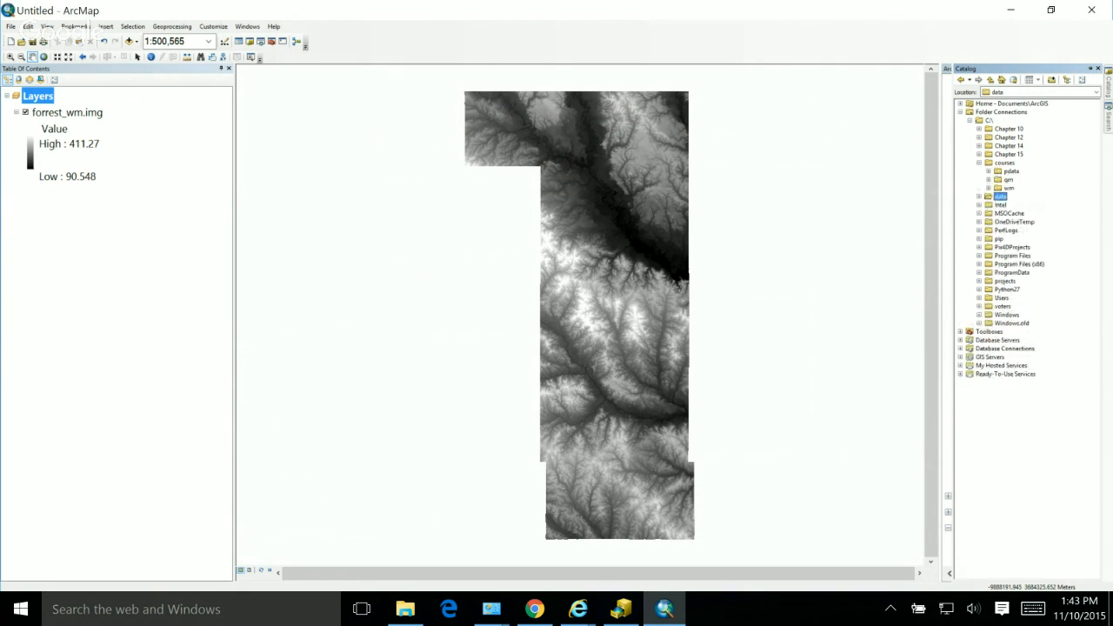
double_click(1009, 188)
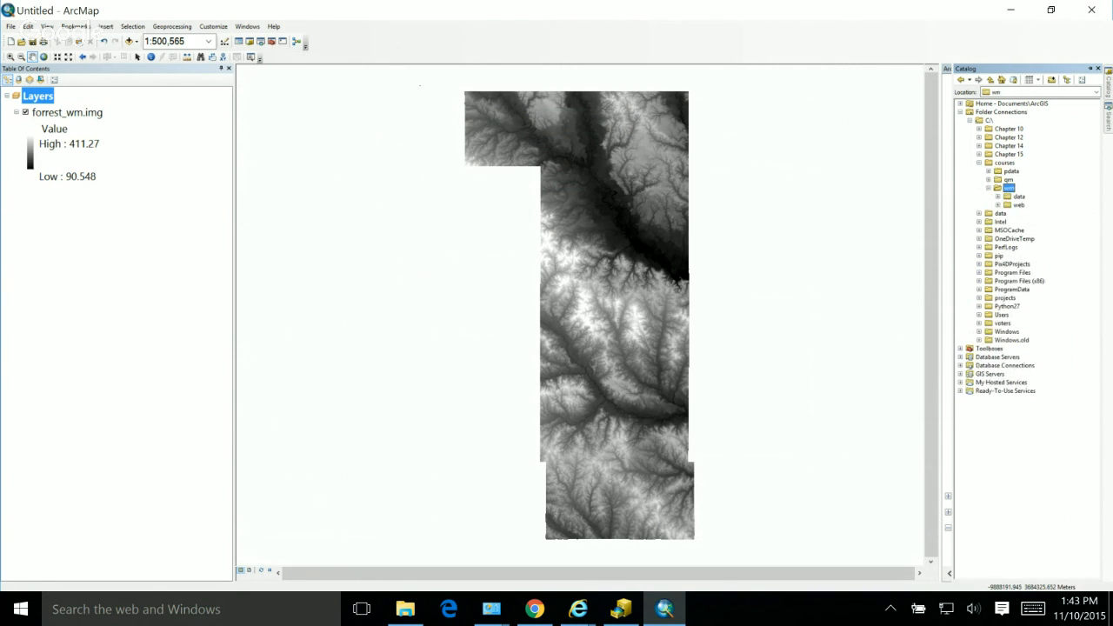
double_click(1019, 196)
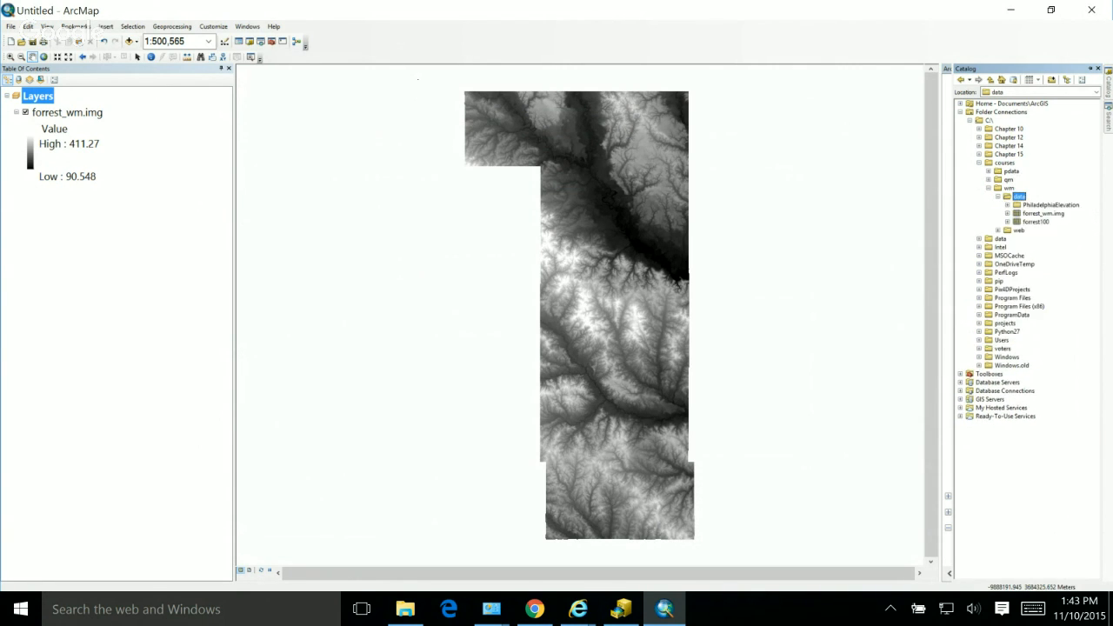
Step: Start a new shapefile in the wm data folder, named userPoint with the Point feature type
right_click(1019, 197)
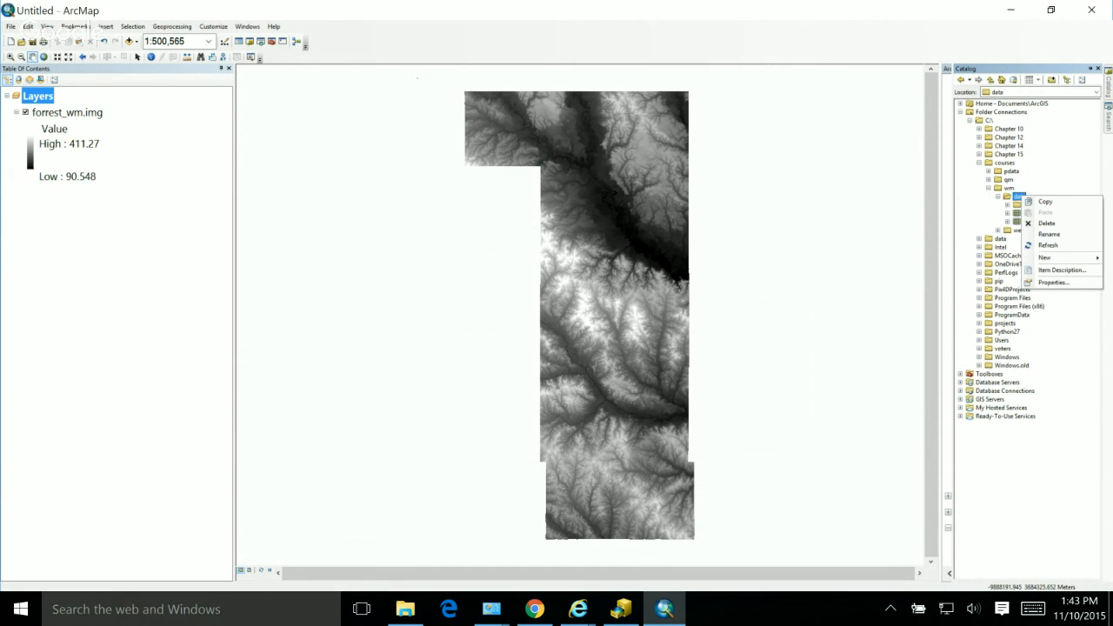
mouse_move(1051, 258)
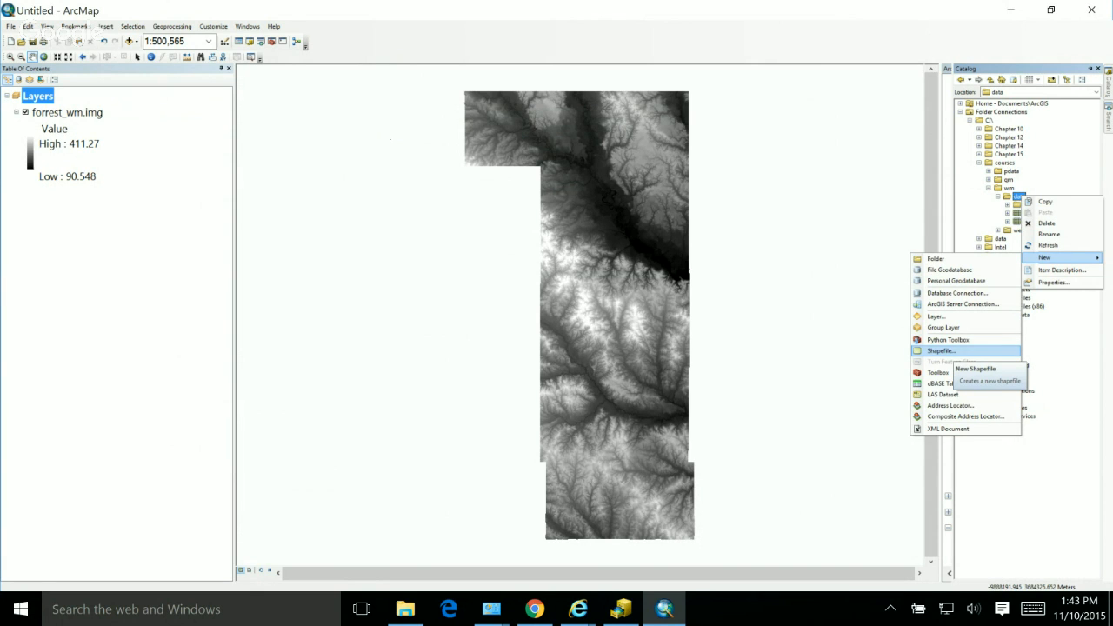
click(943, 351)
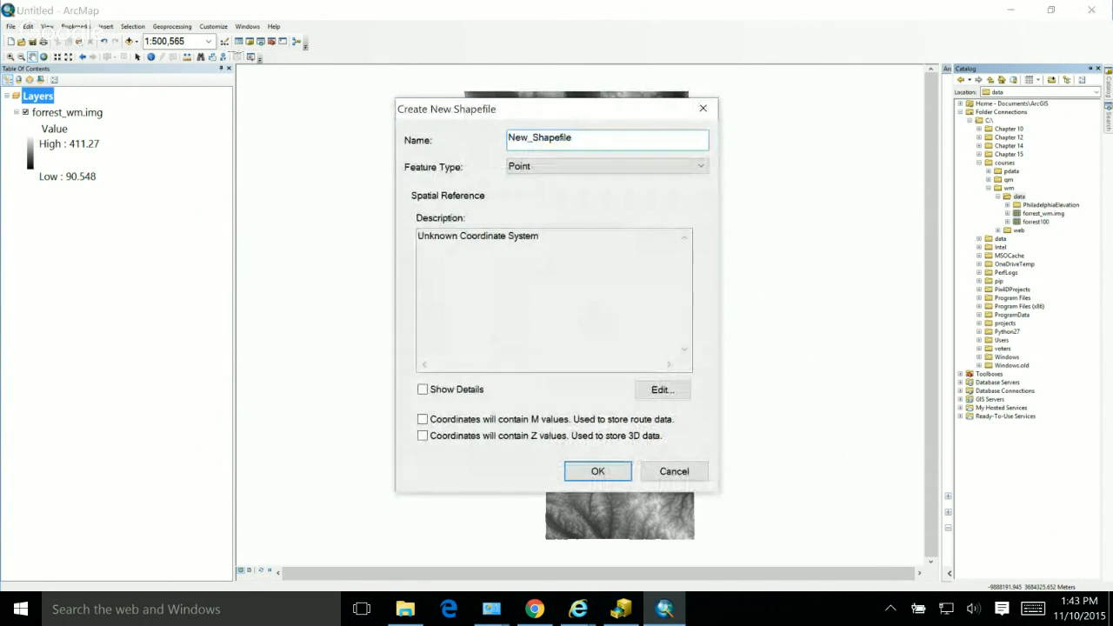
text(use)
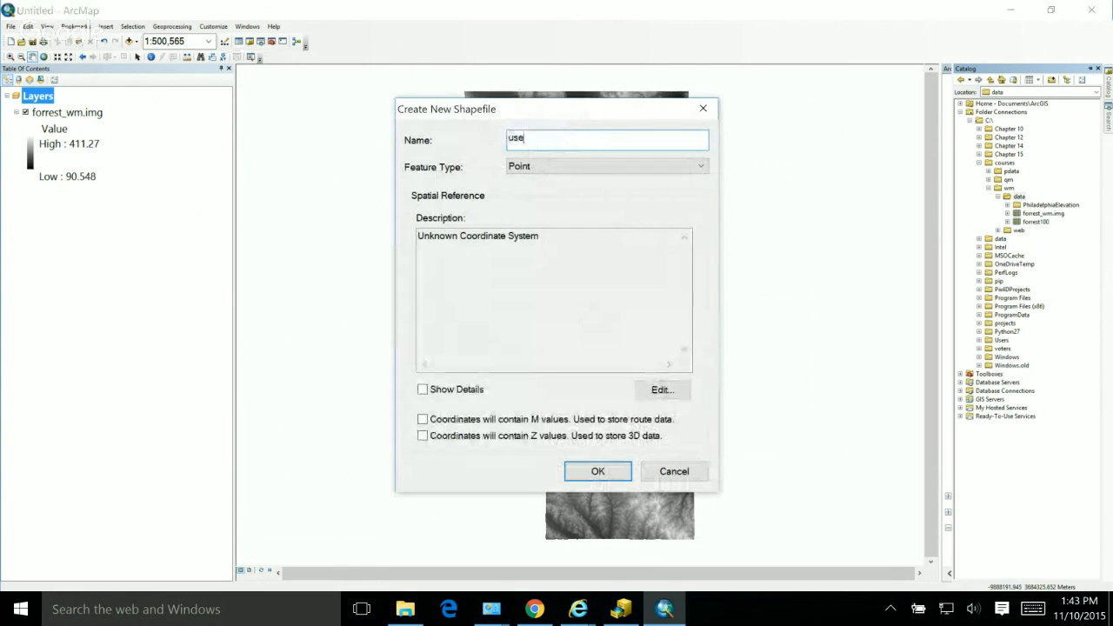
text(rPoint)
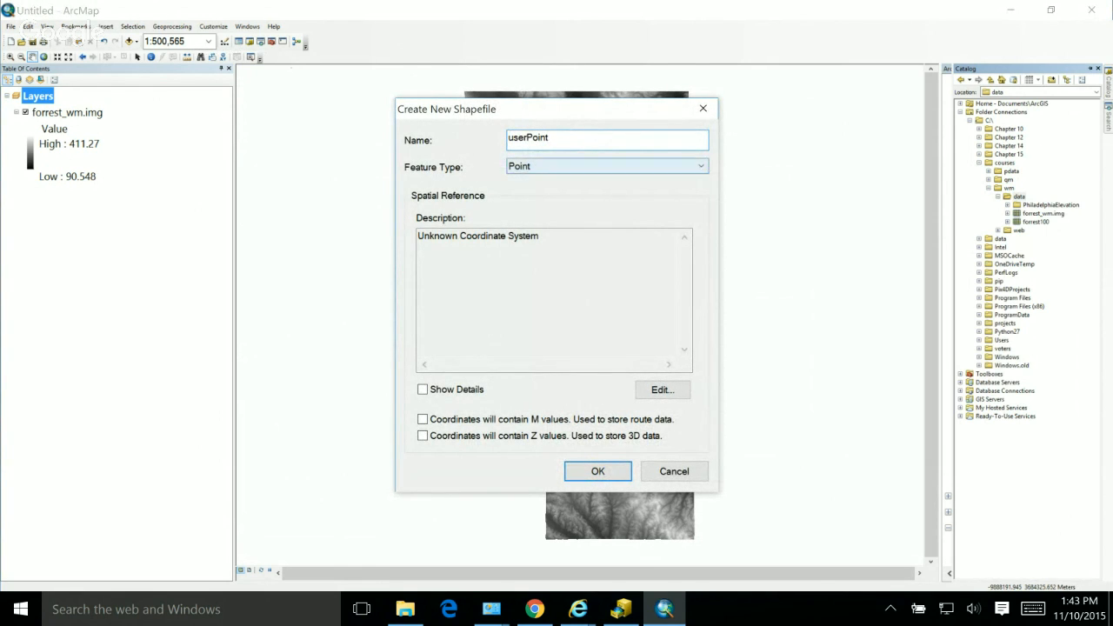
click(606, 166)
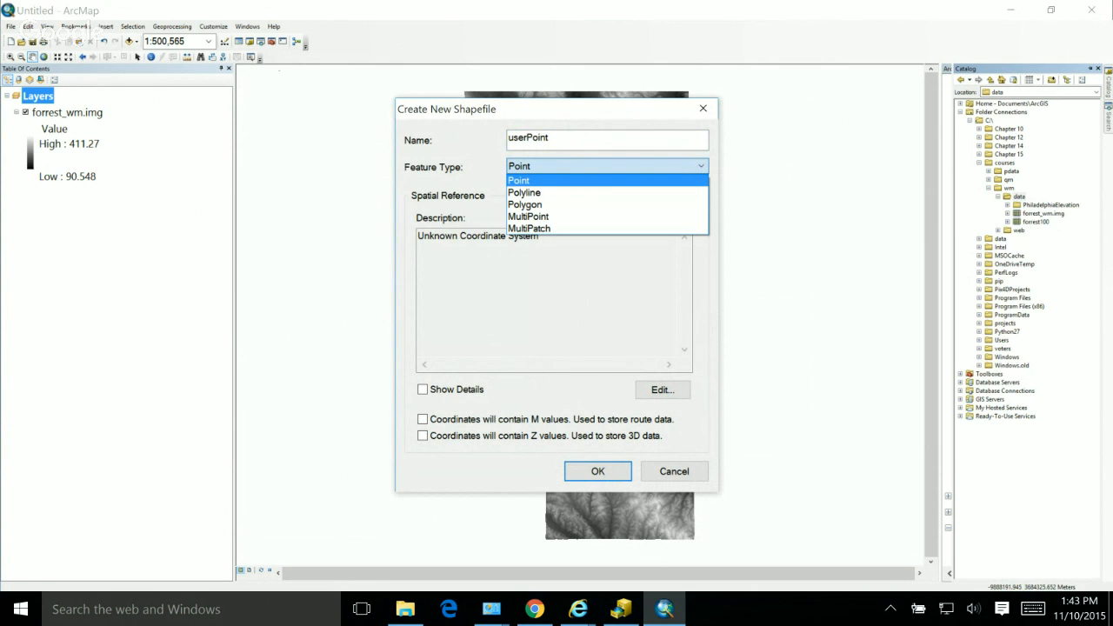
click(574, 180)
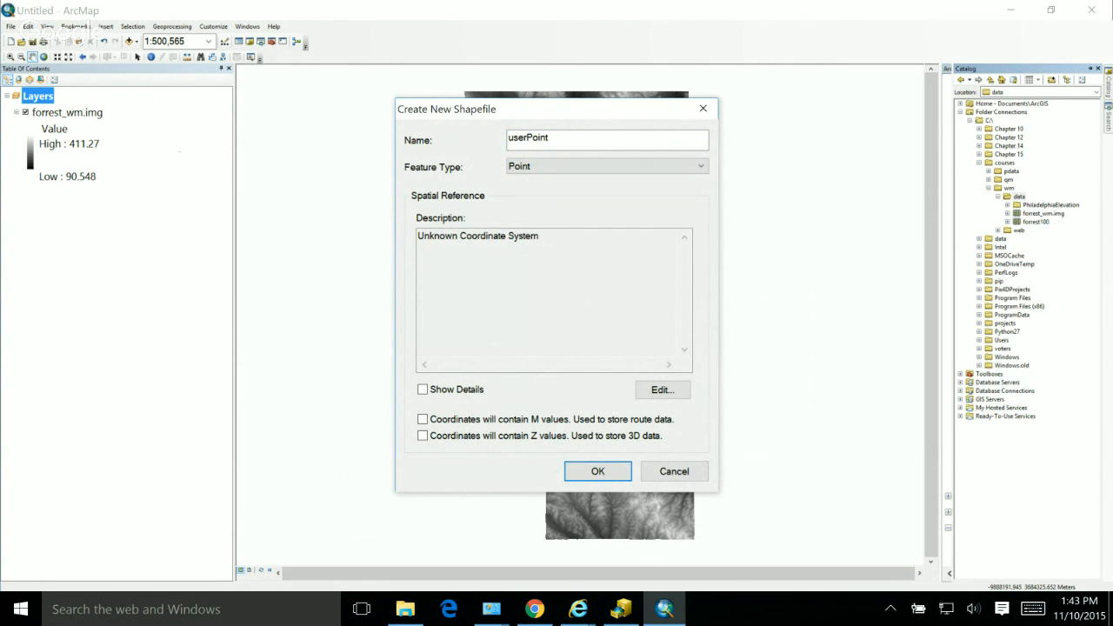
Step: Assign the WGS_1984_Web_Mercator_Auxiliary_Sphere coordinate system to the new shapefile and create it
click(663, 389)
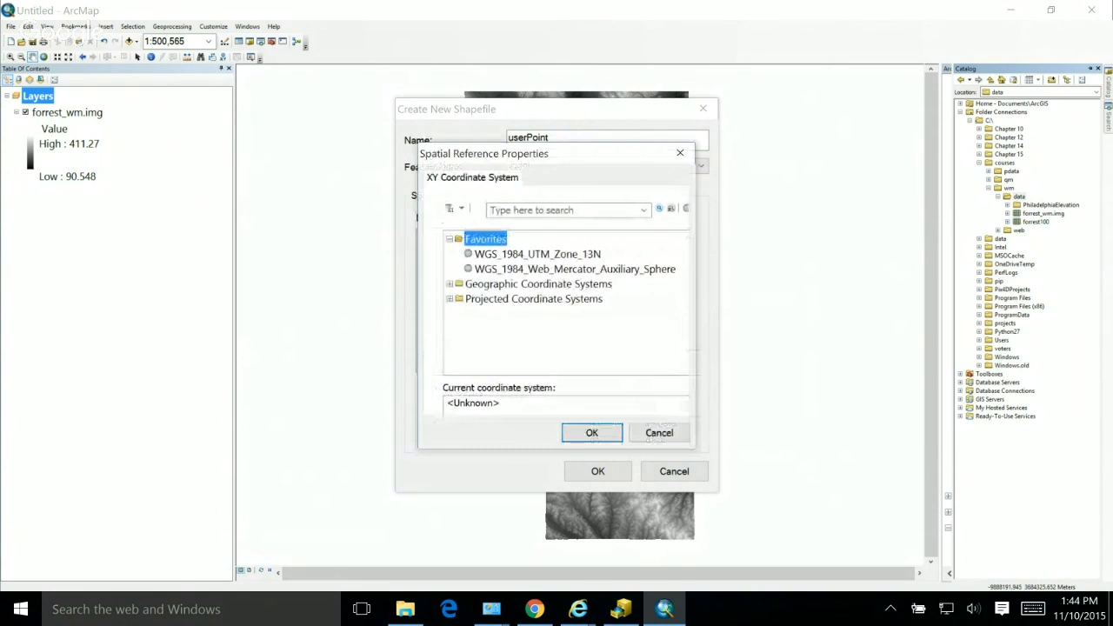
click(574, 269)
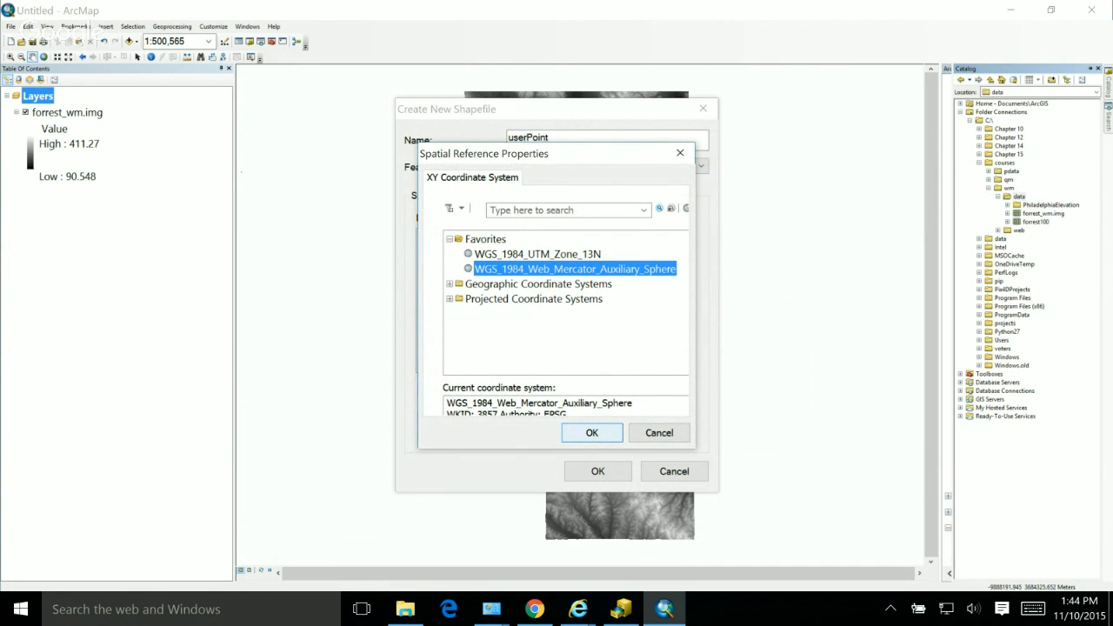
click(592, 433)
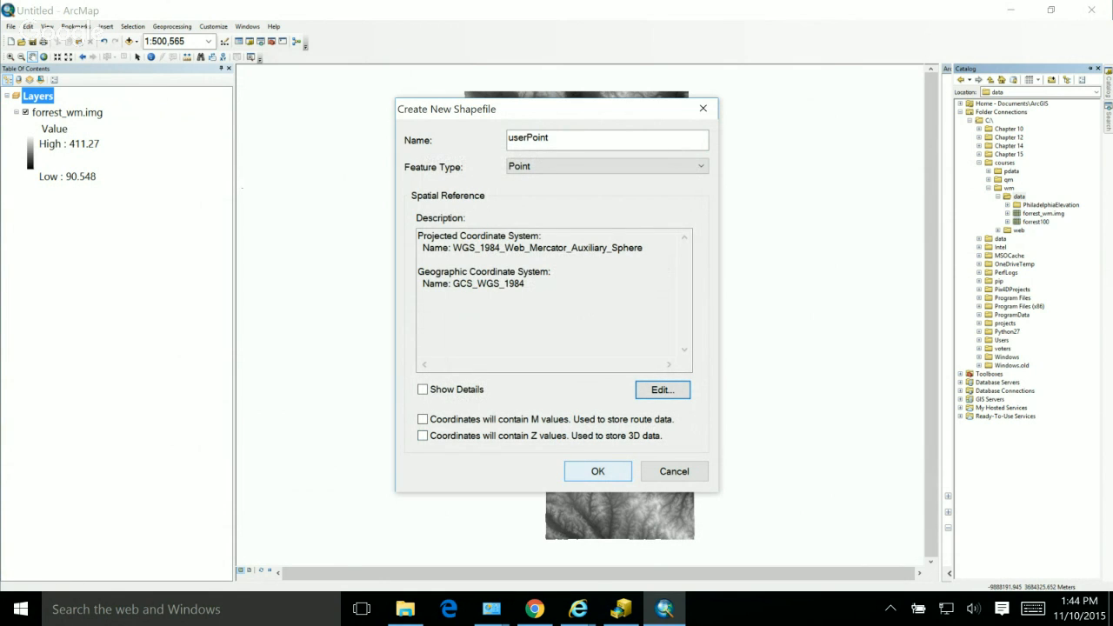
click(597, 471)
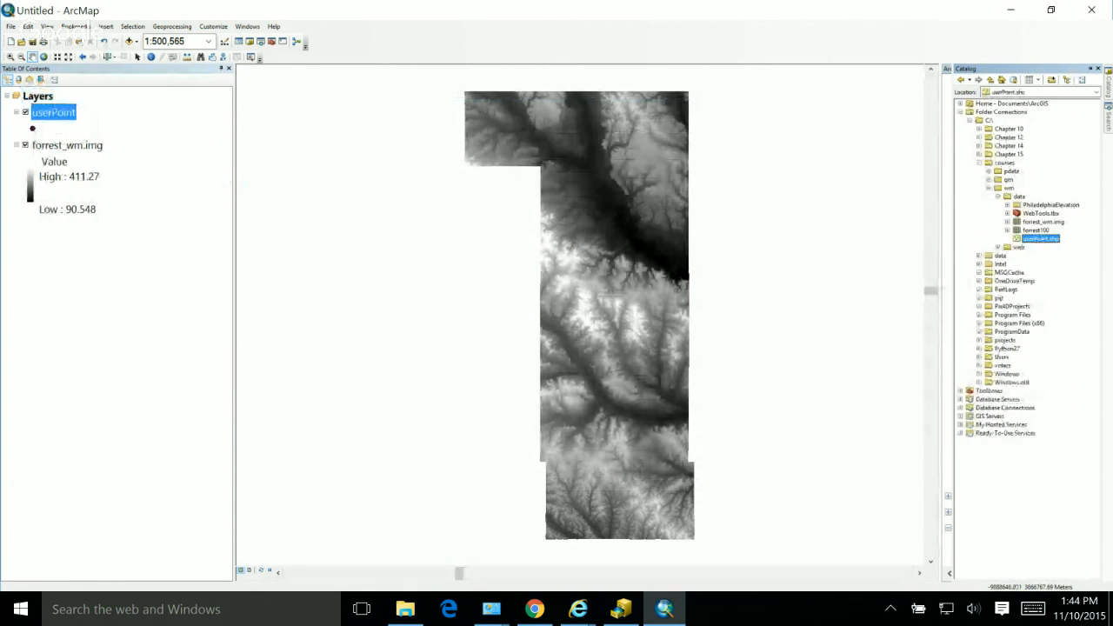
Step: Review the attribute fields of userPoint.shp in its properties without changing anything
right_click(1017, 238)
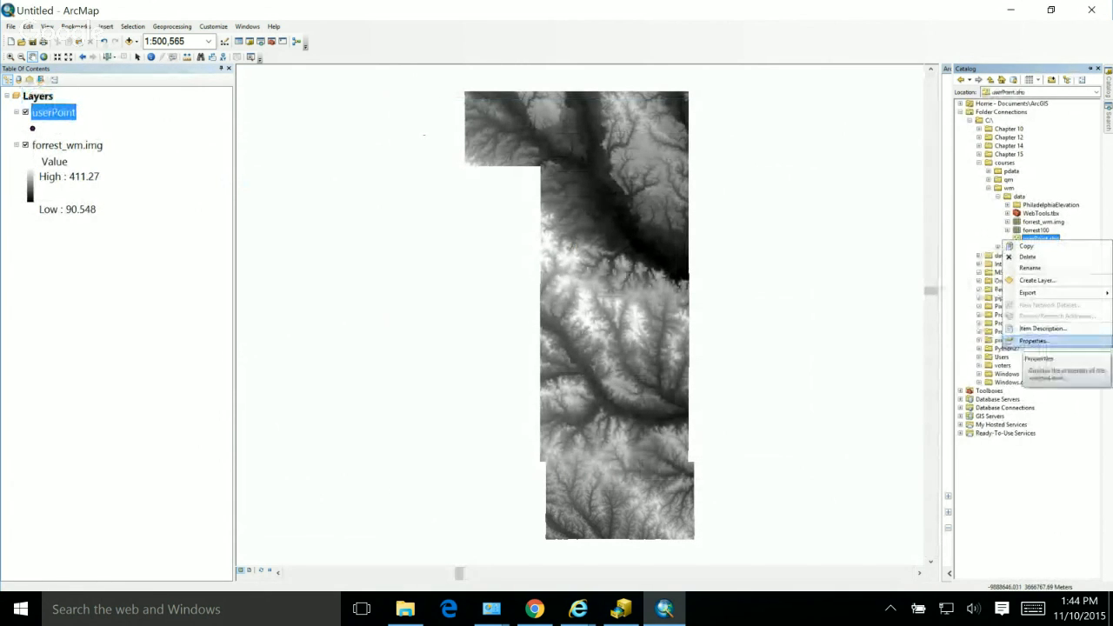
click(1034, 340)
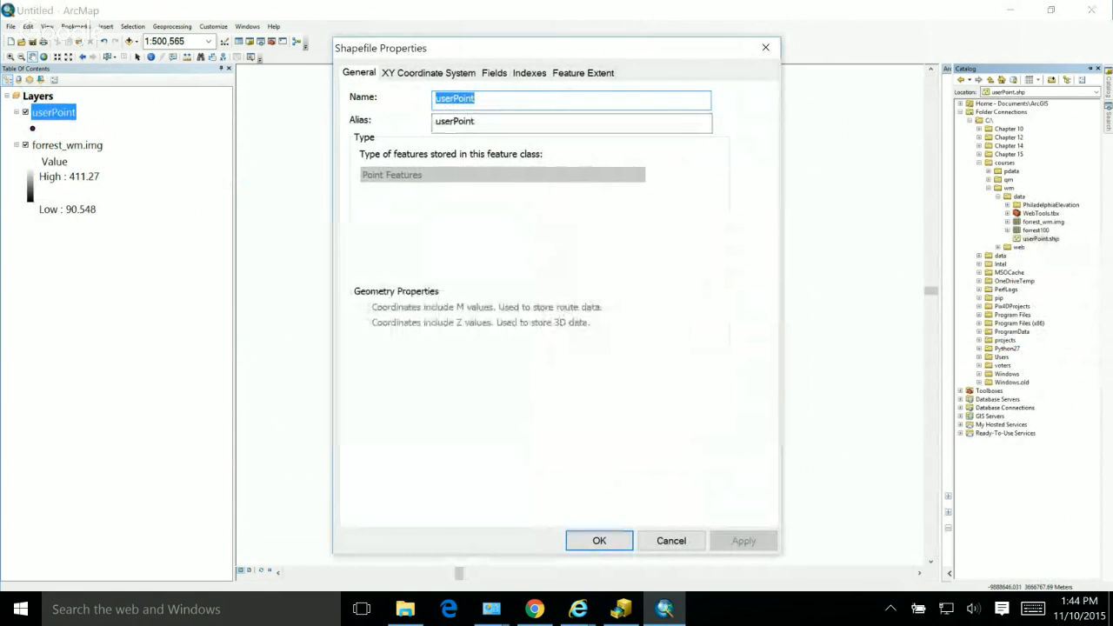
click(494, 73)
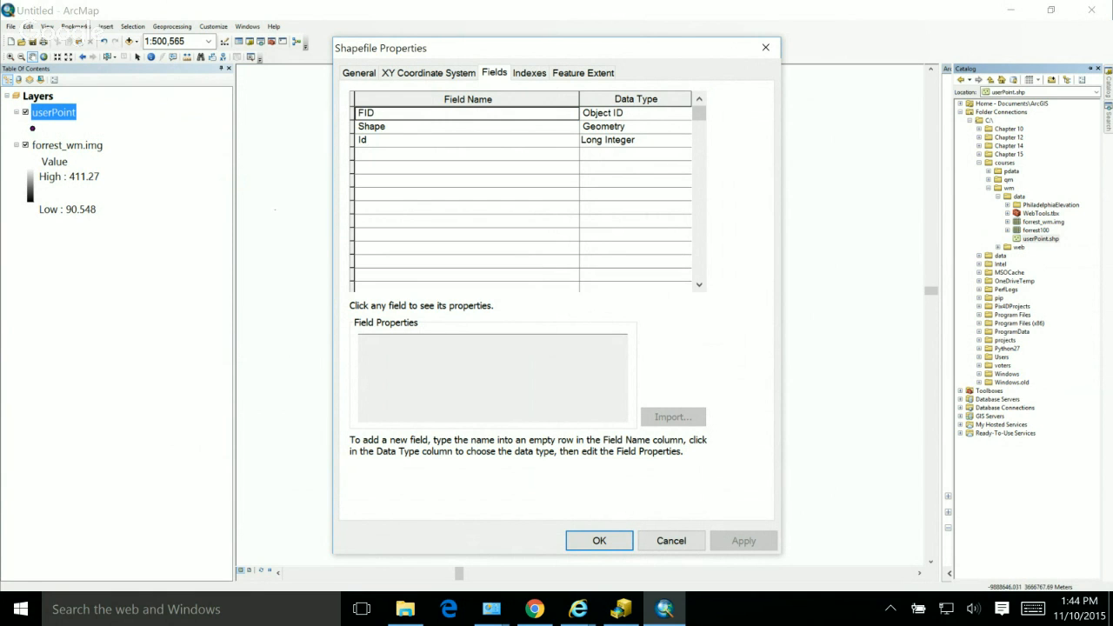
click(671, 541)
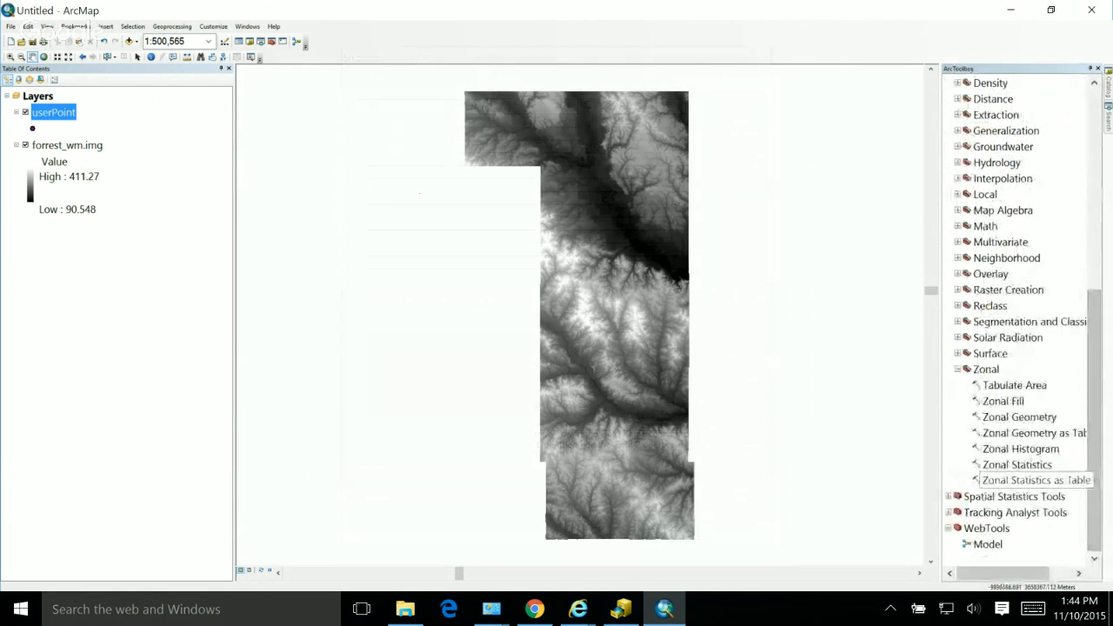
click(1108, 84)
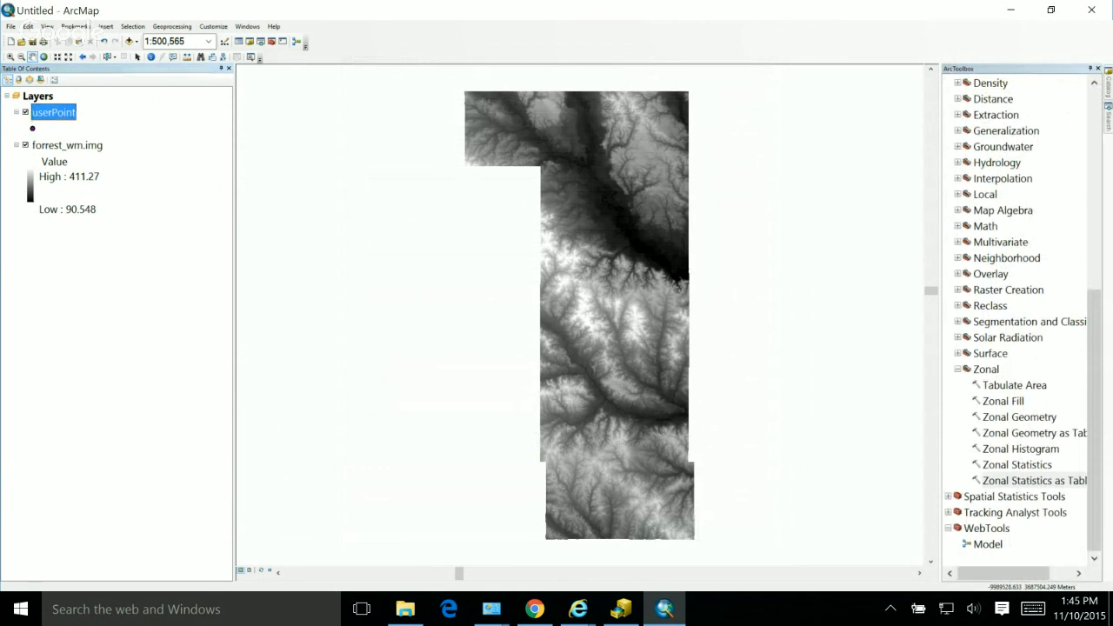
Step: Display the Editor toolbar and dock it with the other toolbars
click(26, 112)
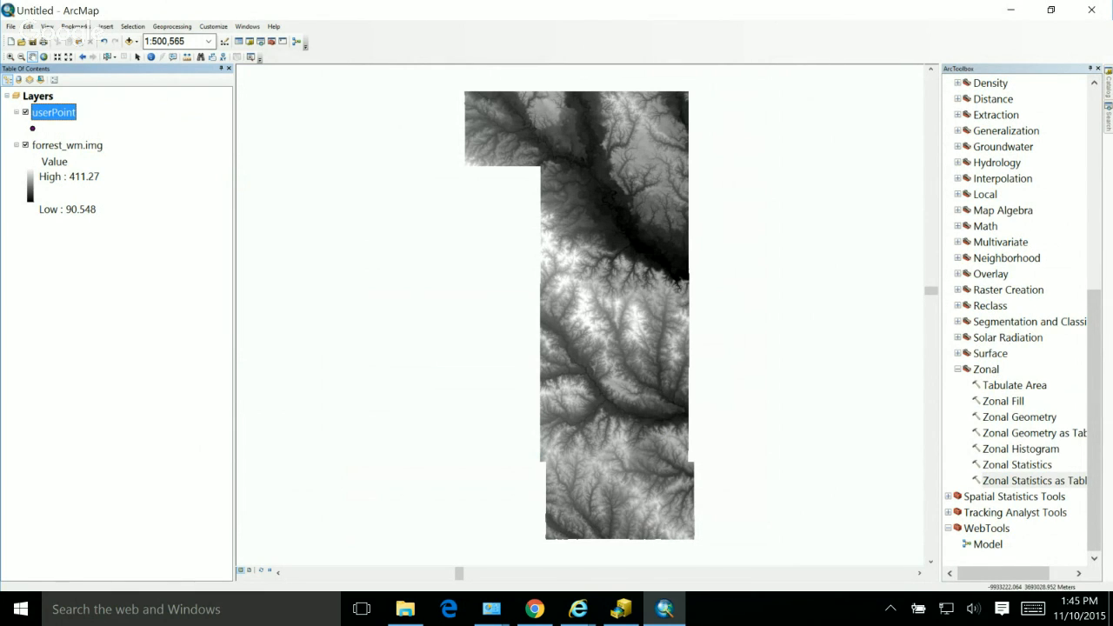
click(213, 27)
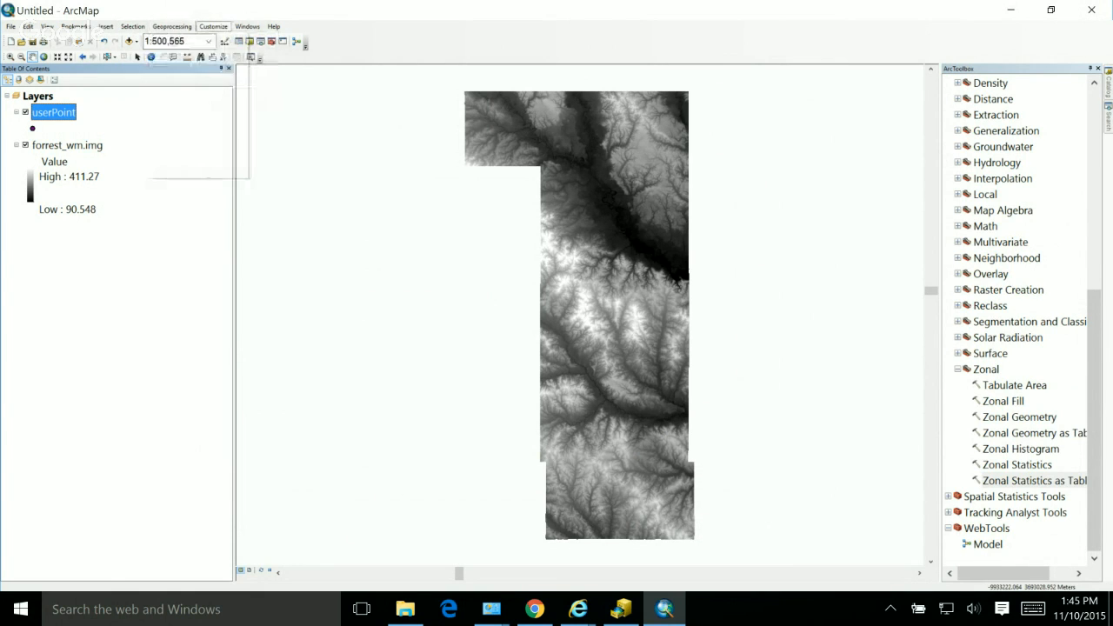
mouse_move(247, 26)
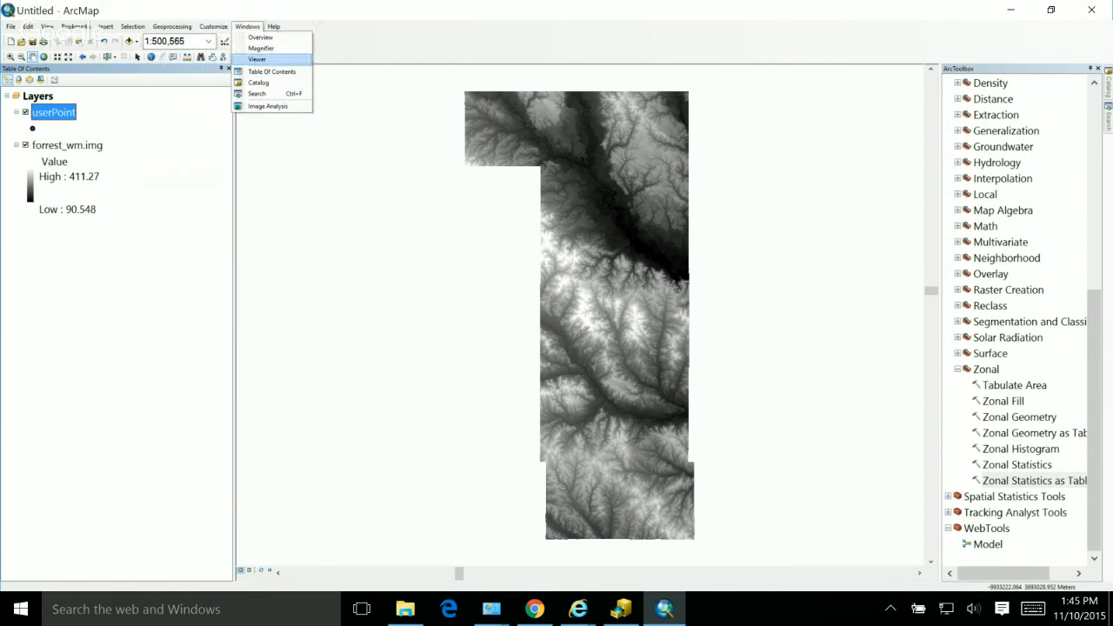
mouse_move(213, 26)
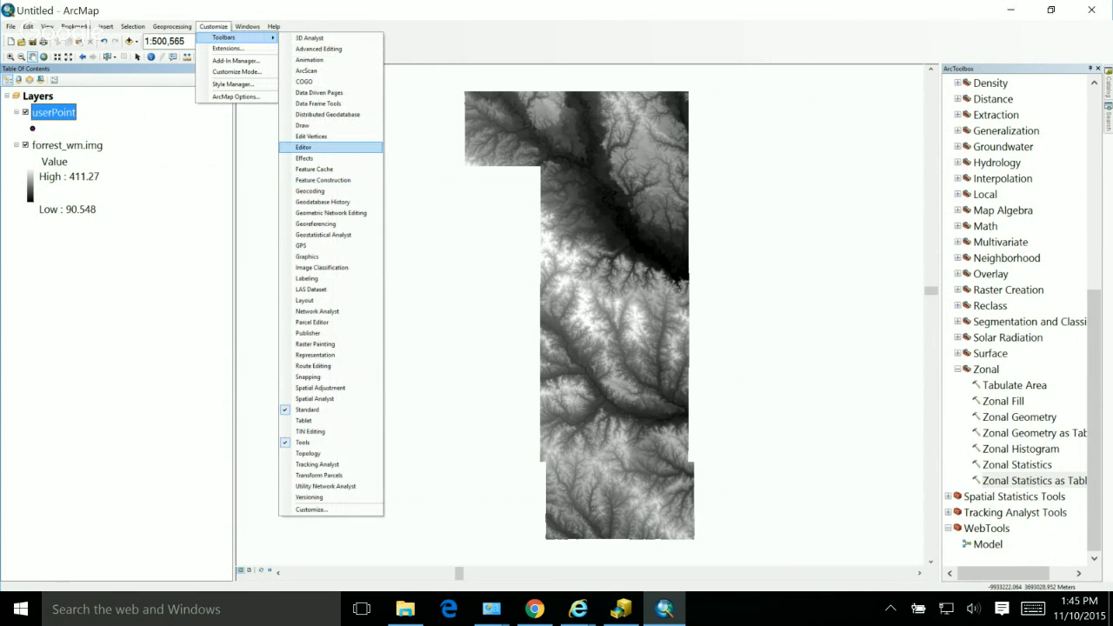
click(304, 147)
double_click(330, 74)
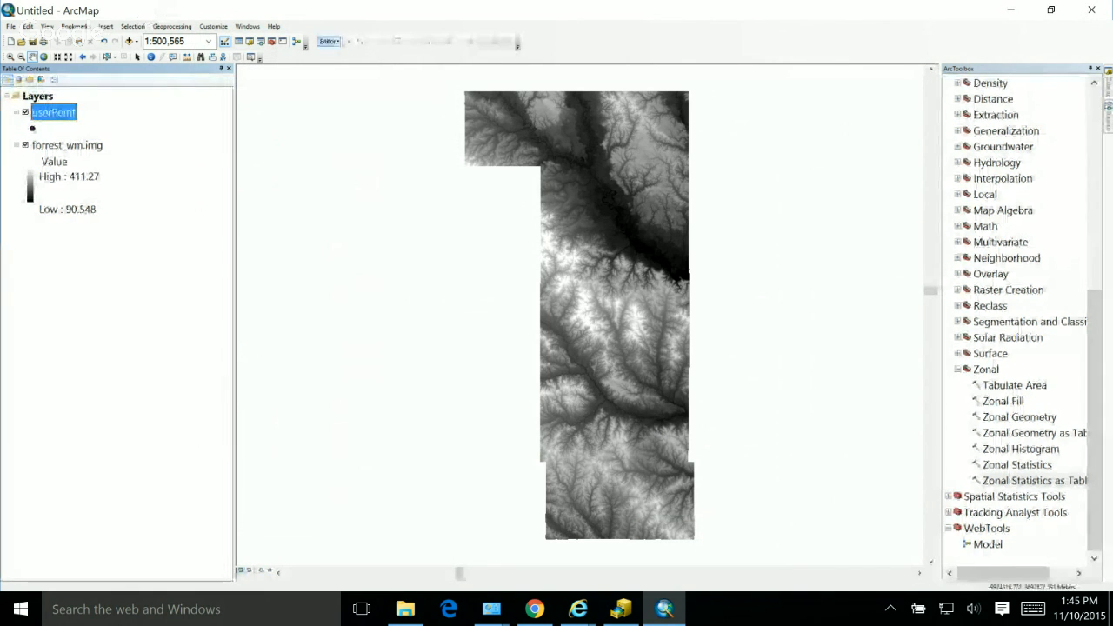
Step: Start an edit session and place one userPoint feature slightly above the raster's centre, removing the stray point outside the raster
click(329, 41)
click(351, 53)
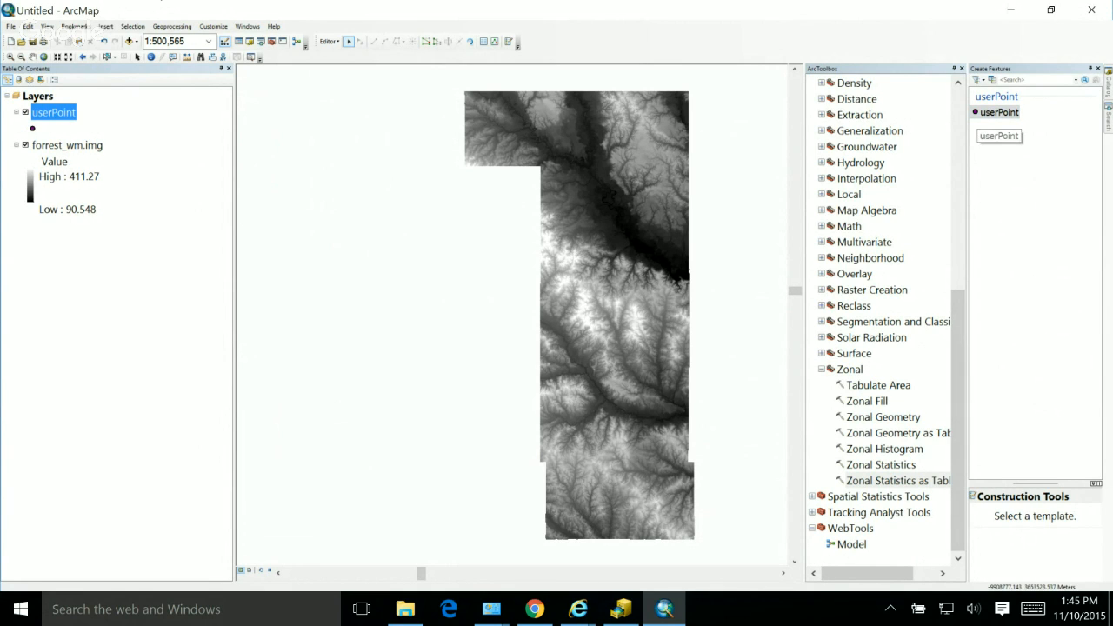
click(999, 112)
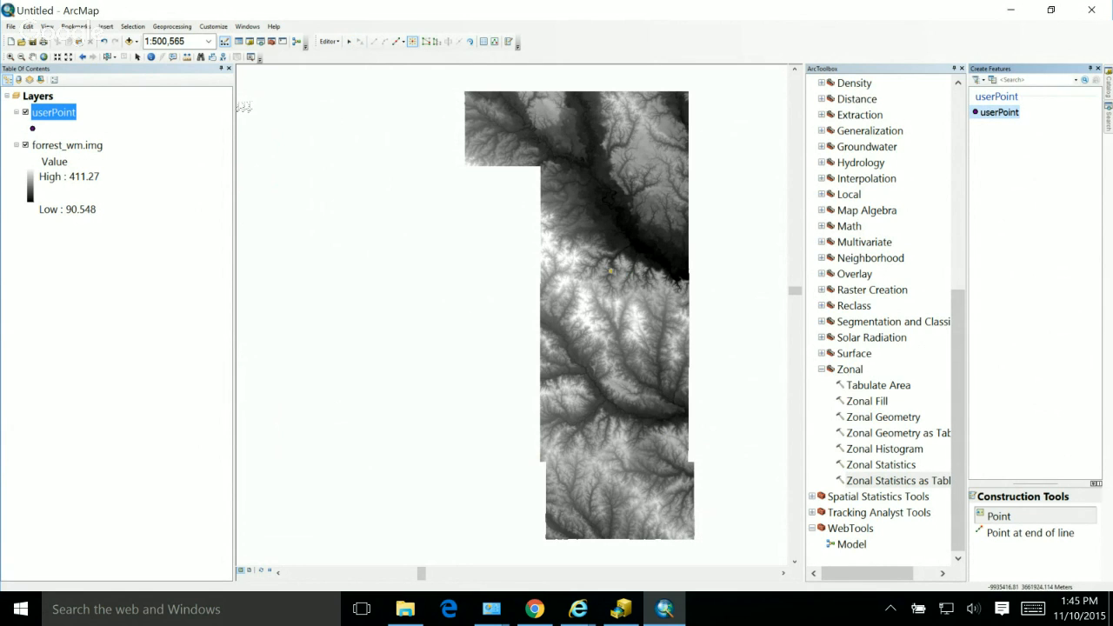
click(612, 271)
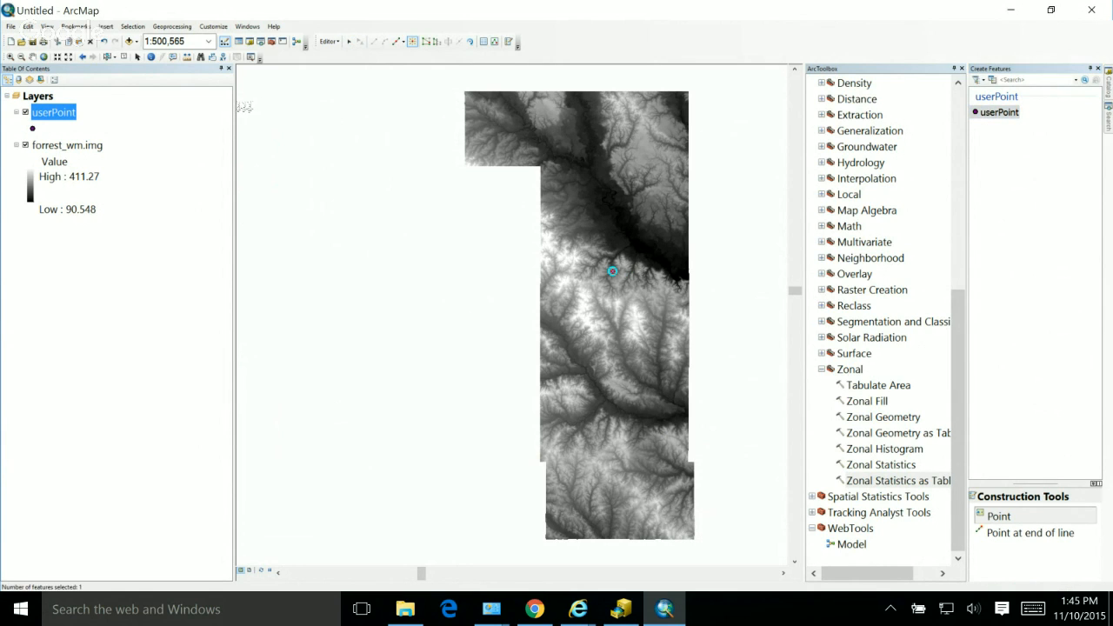
click(722, 359)
key(Delete)
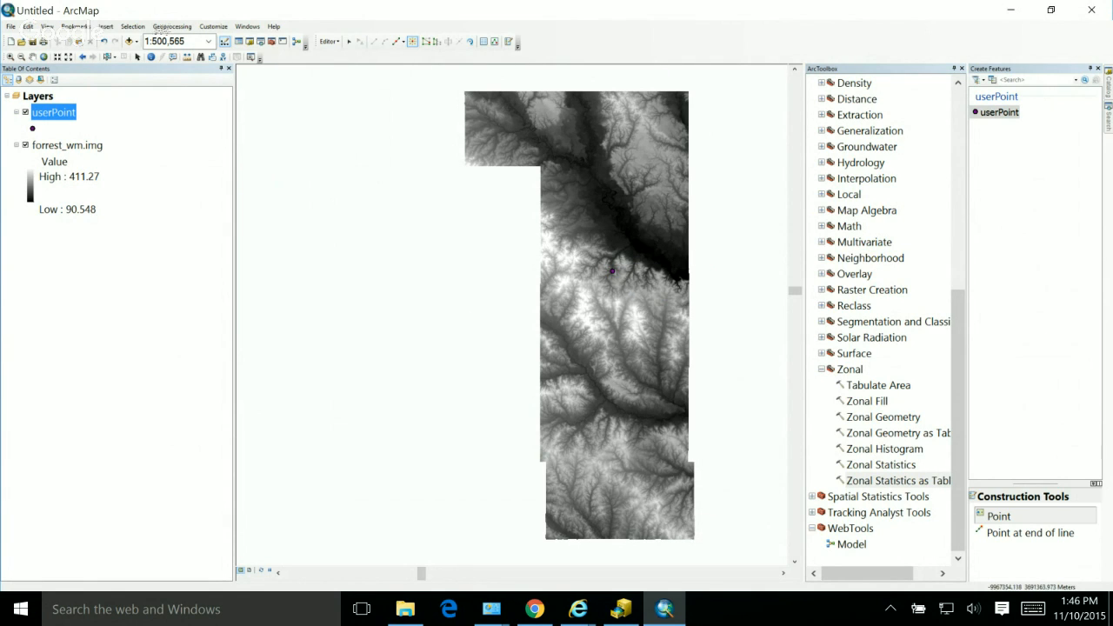
Step: Stop the edit session and save the edits to userPoint
click(328, 41)
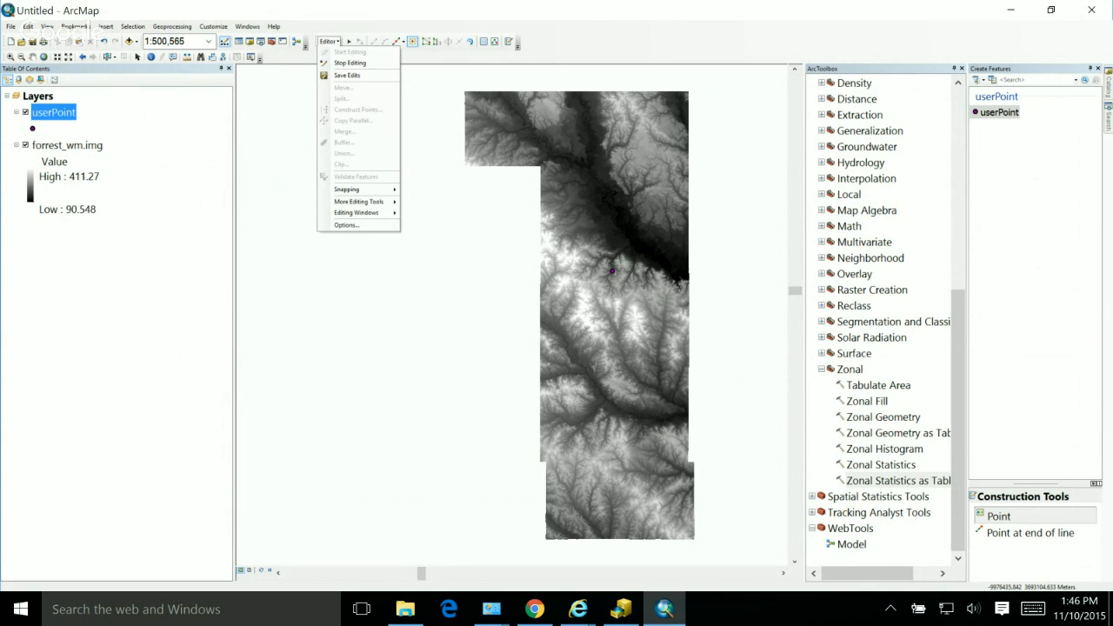
click(347, 63)
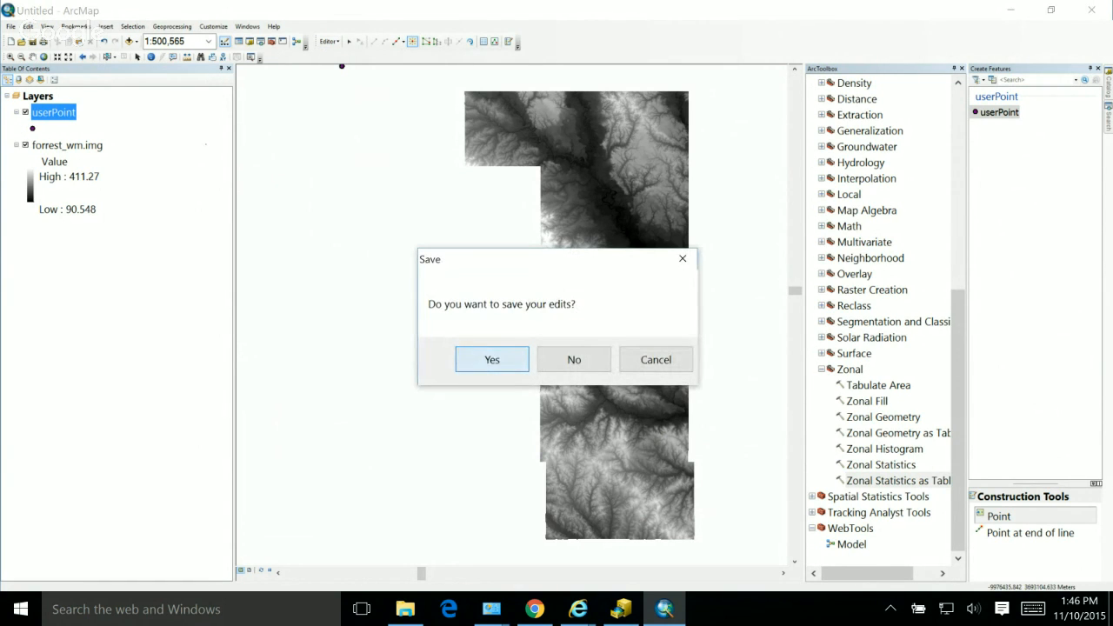
key(Return)
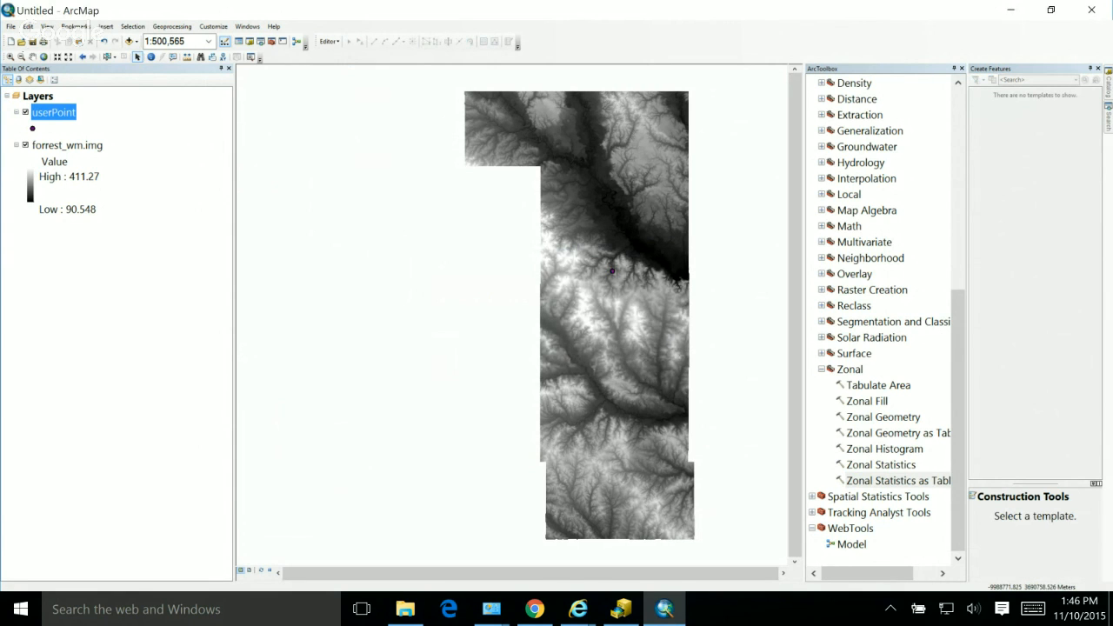
Step: Change the userPoint layer's symbol to a red Circle 1 marker of size 18
click(33, 129)
click(615, 324)
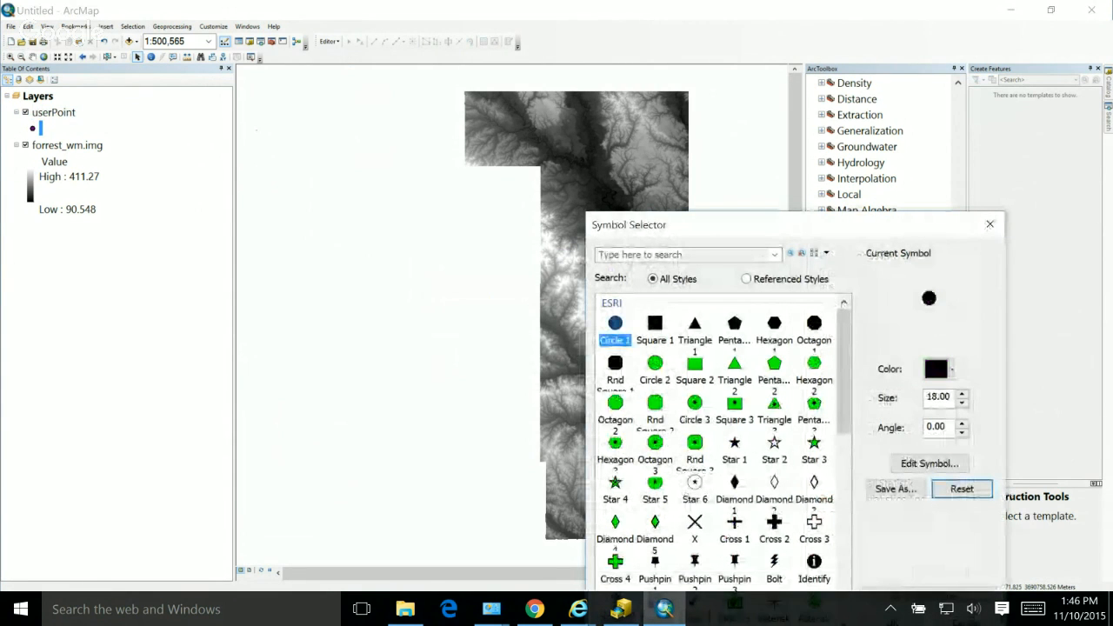
click(935, 369)
click(860, 421)
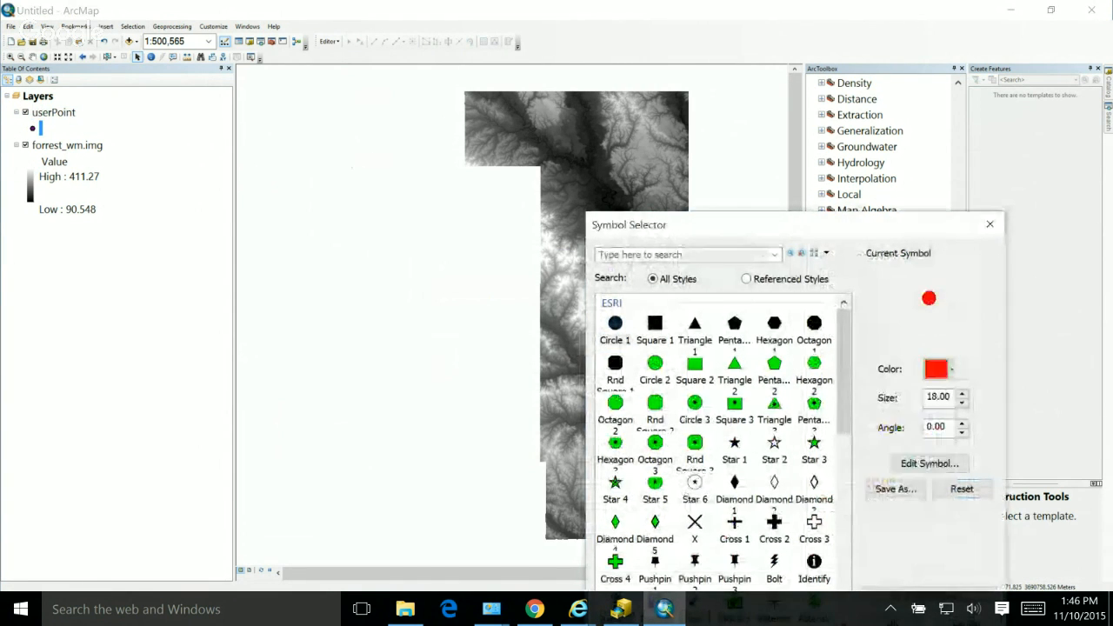
drag(765, 225, 740, 94)
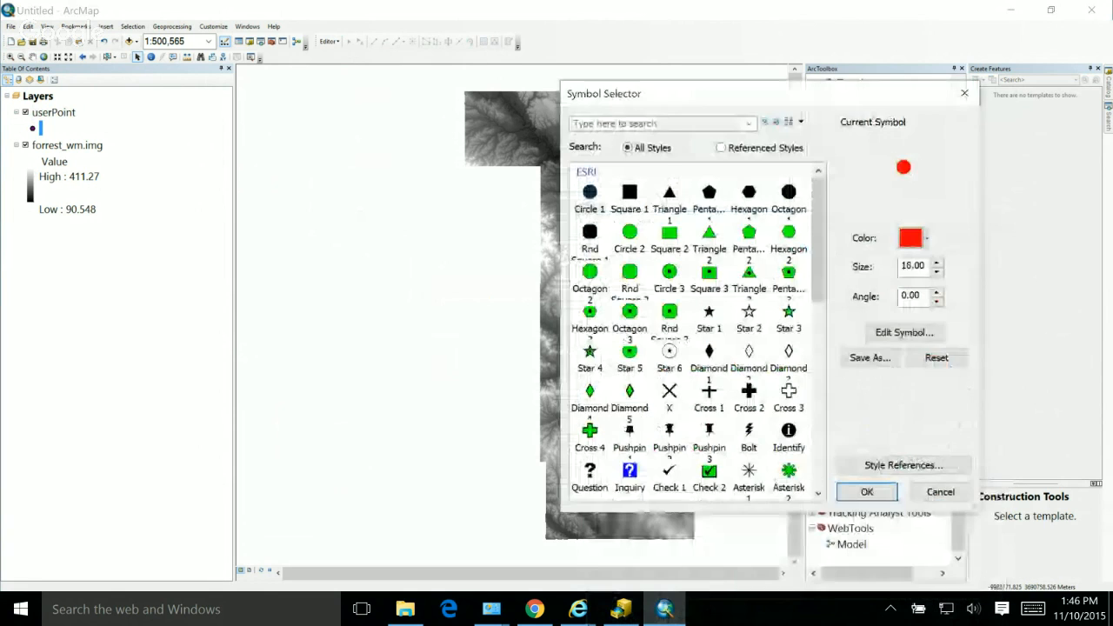
click(866, 491)
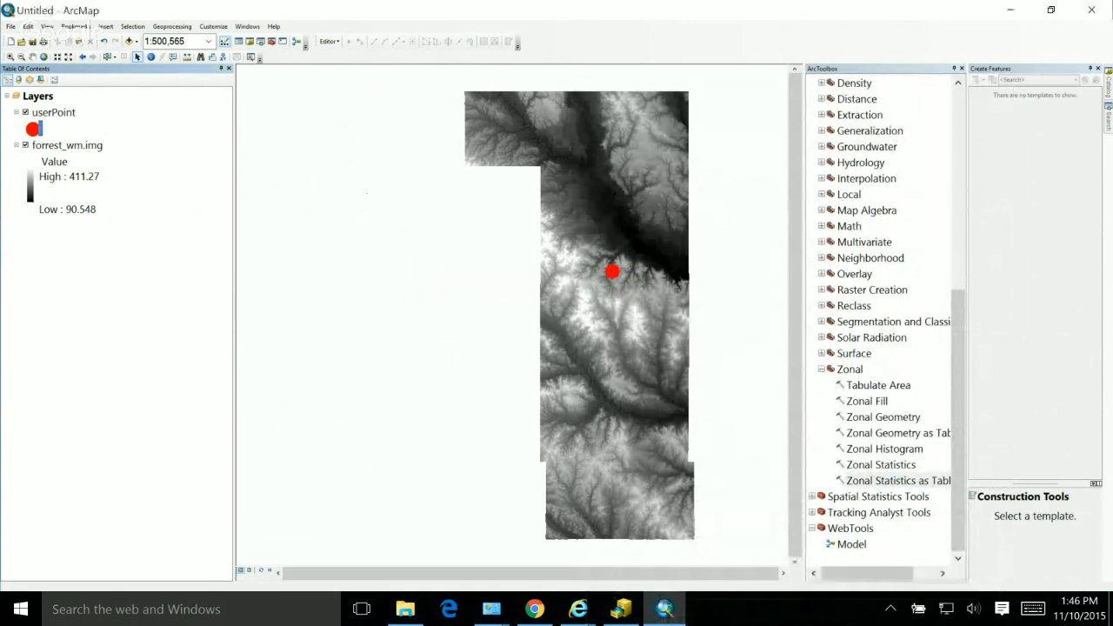
Step: Review the userPoint layer's source properties and its attribute table, closing both without changes
double_click(897, 480)
click(54, 112)
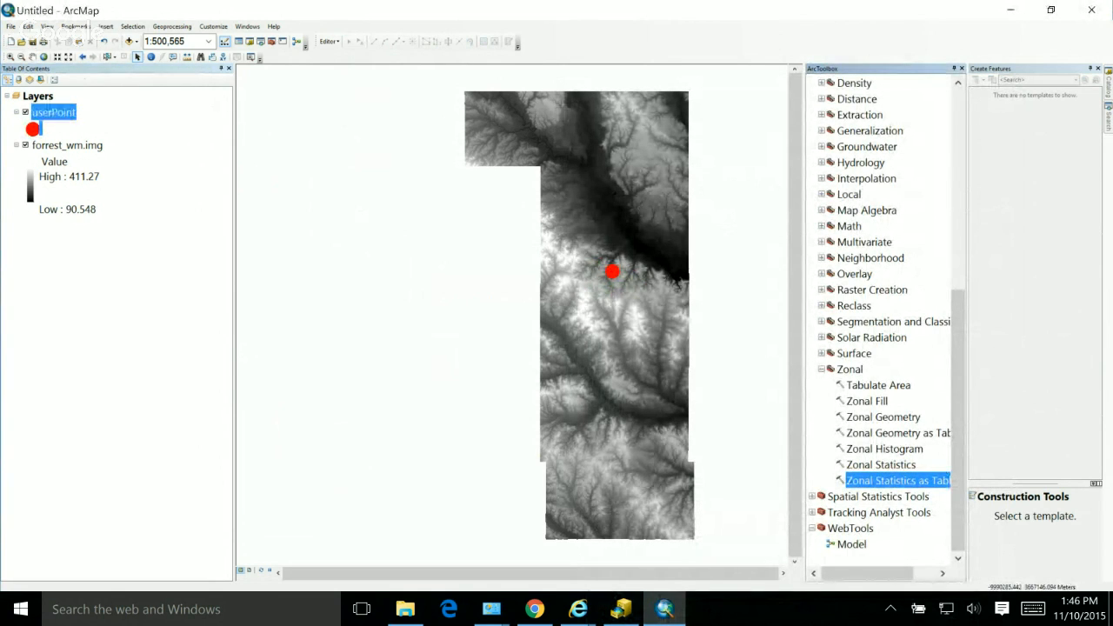
right_click(62, 113)
click(94, 320)
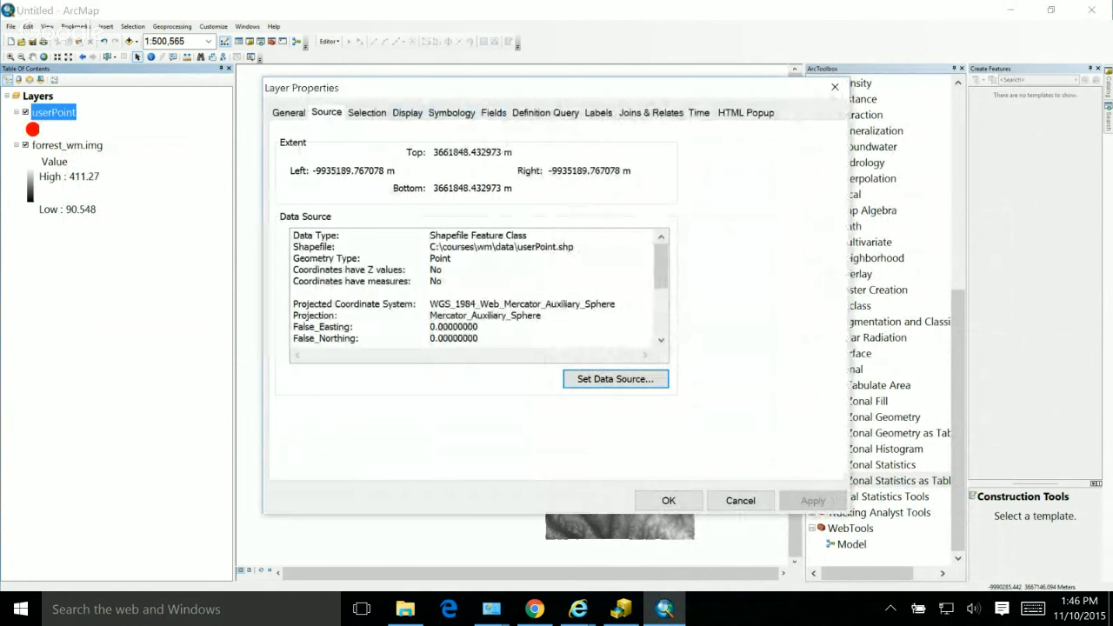
key(Escape)
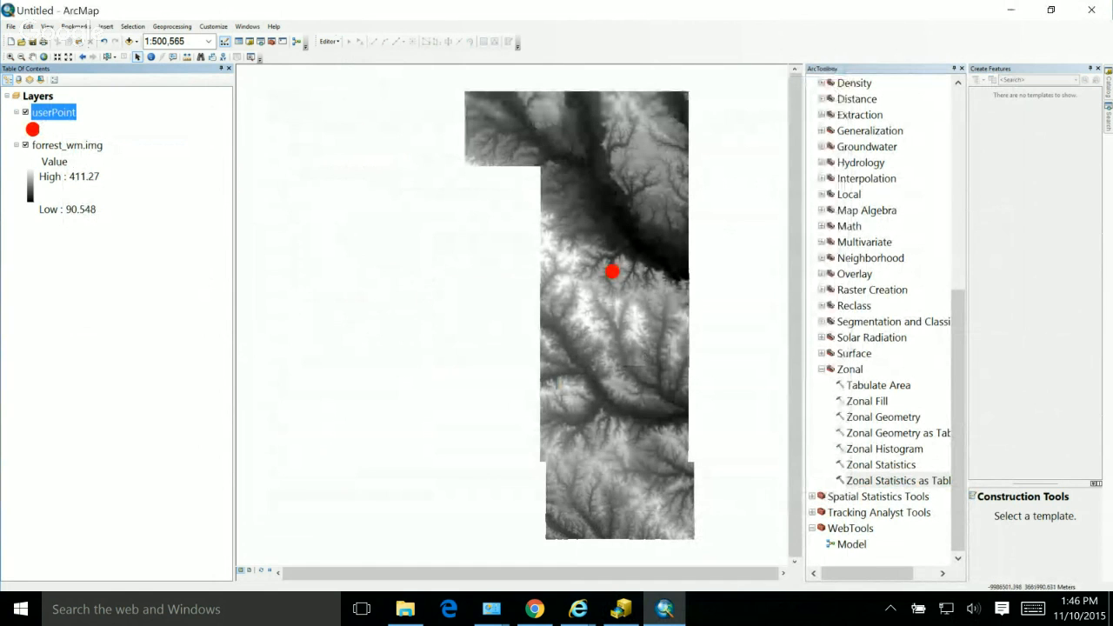
right_click(54, 112)
click(113, 141)
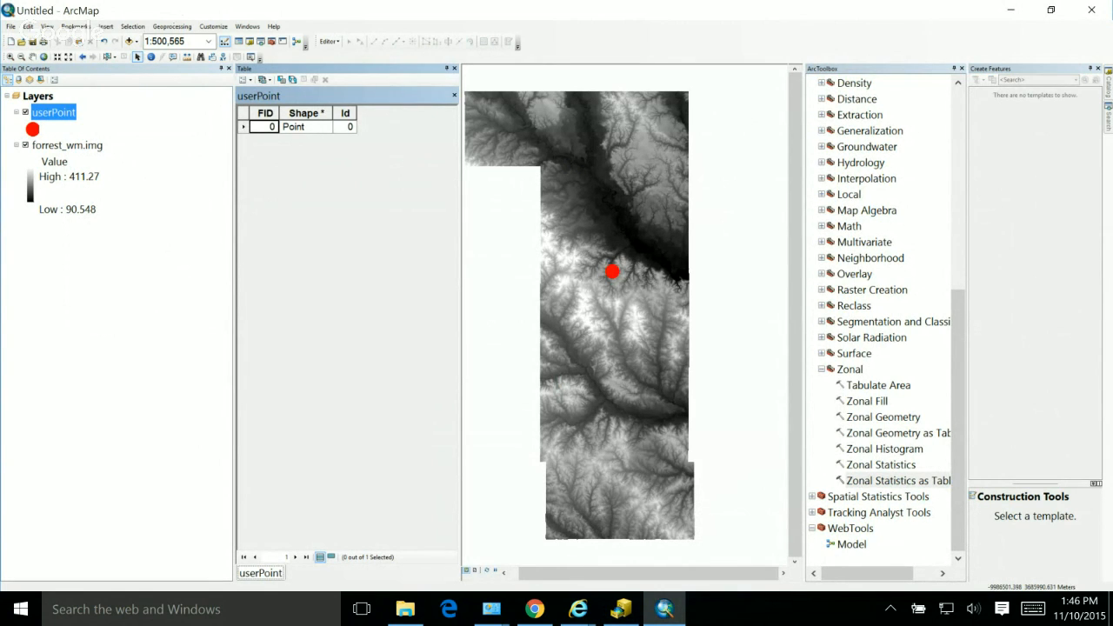
click(454, 68)
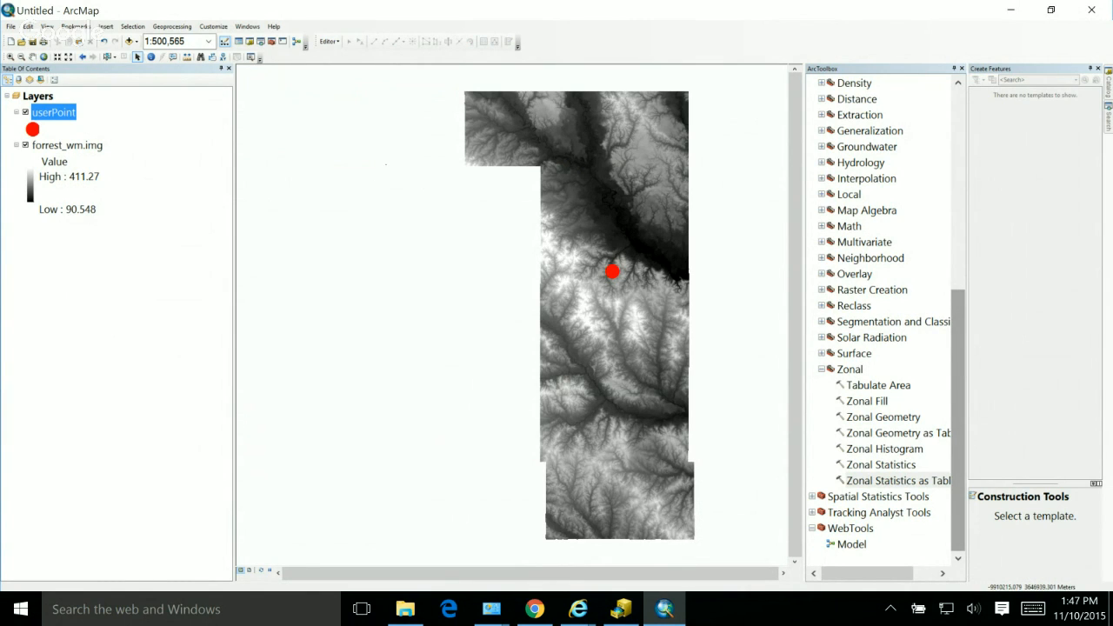
Step: Try to rename the model in the WebTools toolbox as summarizeElev while its ModelBuilder window is open
click(851, 544)
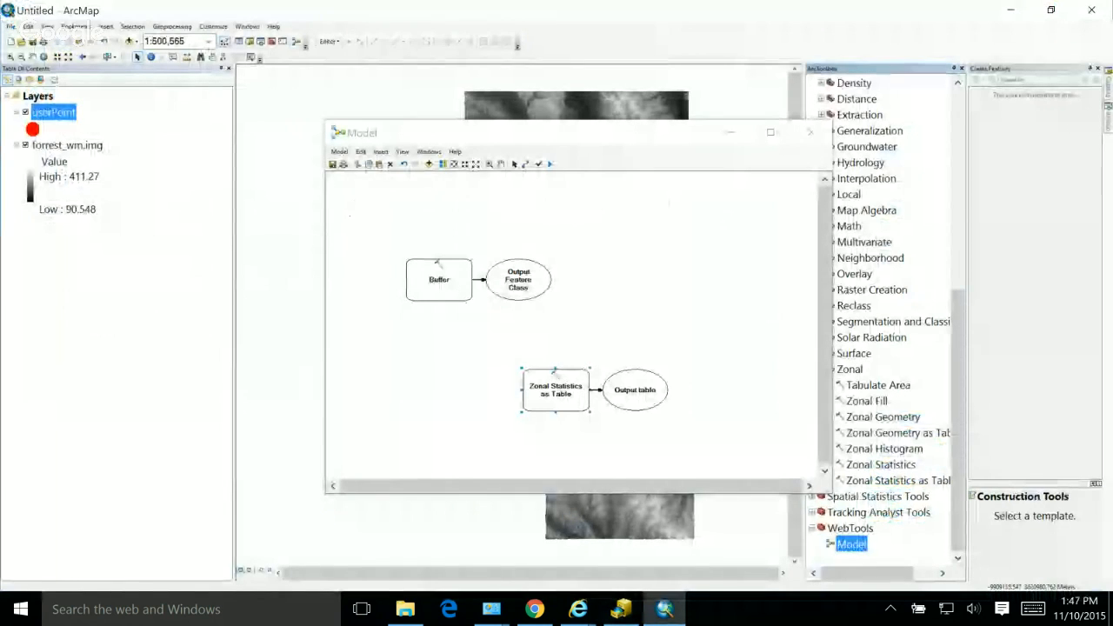
right_click(851, 544)
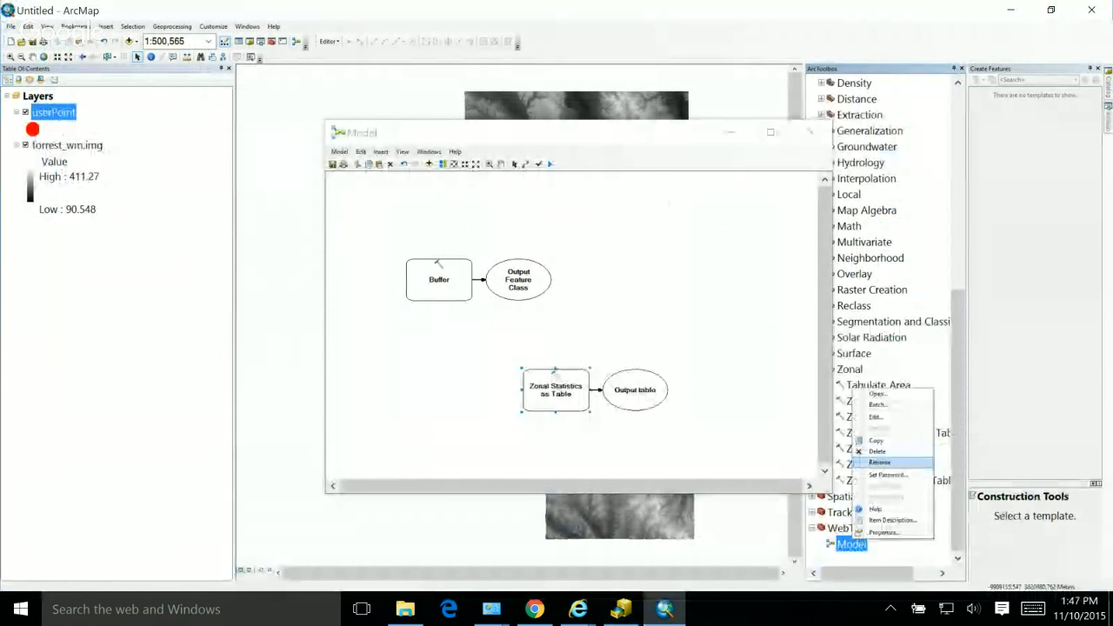
click(880, 462)
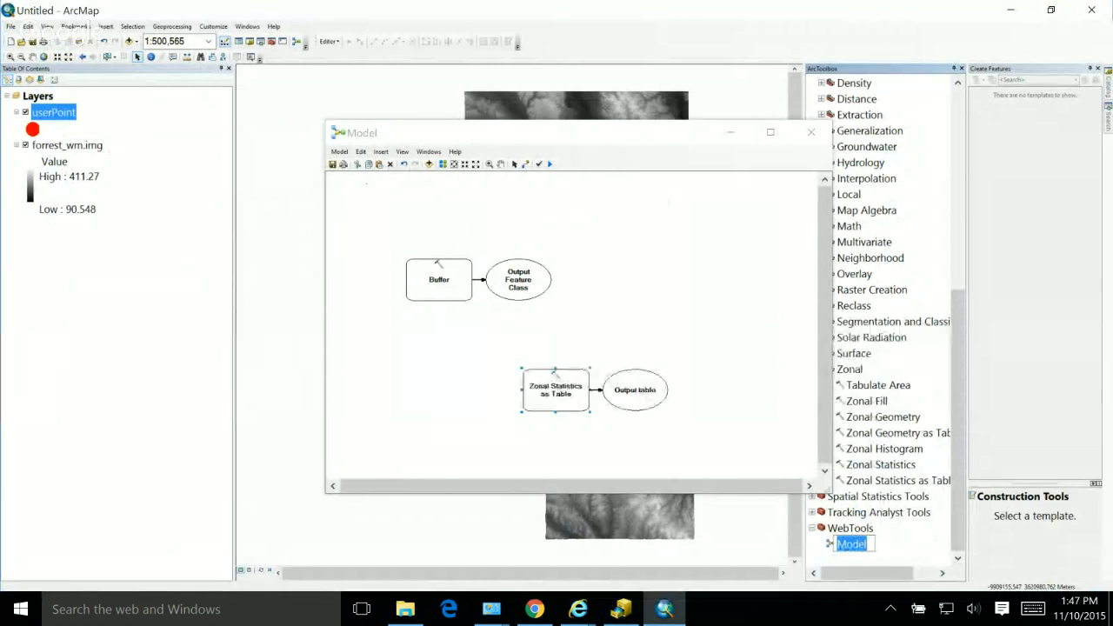
text(summarize)
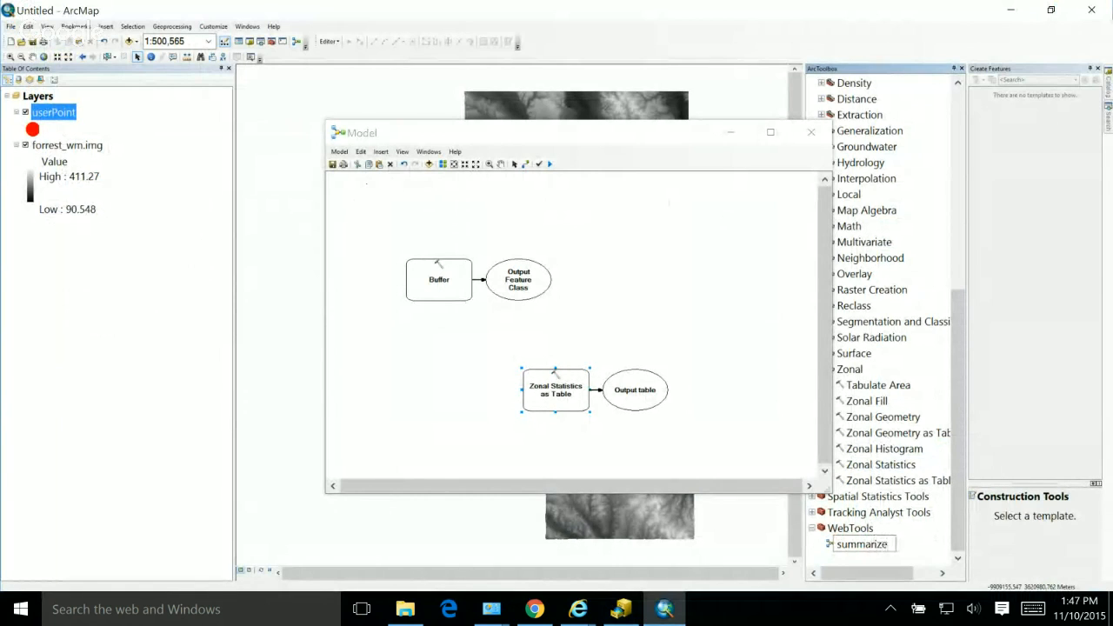
text(P)
key(BackSpace)
key(BackSpace)
key(BackSpace)
key(BackSpace)
key(BackSpace)
key(BackSpace)
key(BackSpace)
key(BackSpace)
key(BackSpace)
key(BackSpace)
text(Summa)
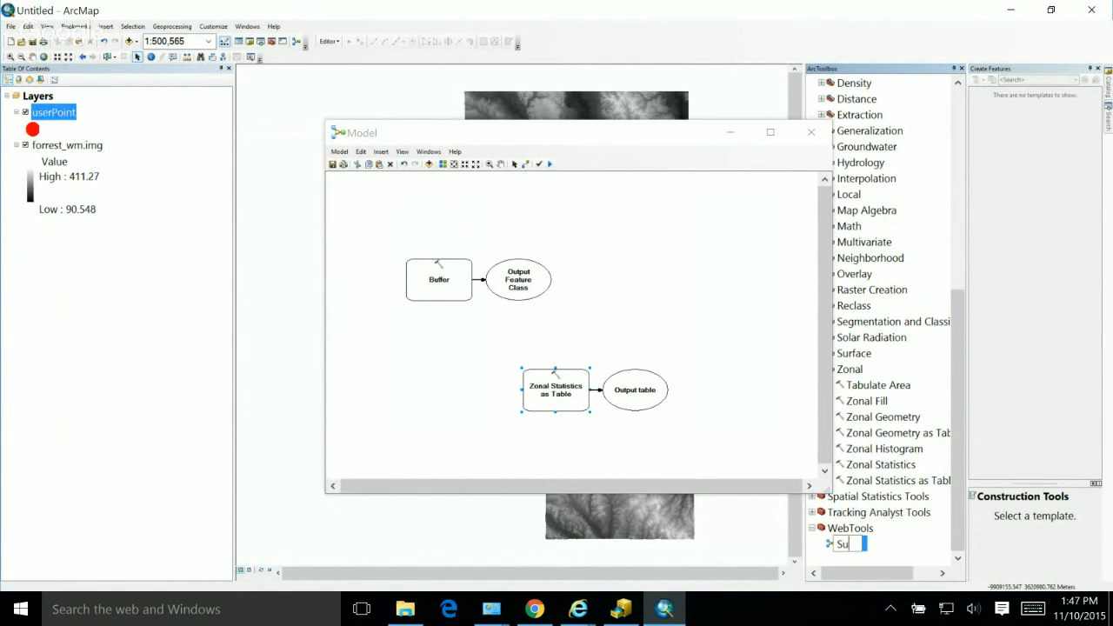
key(BackSpace)
key(BackSpace)
key(BackSpace)
key(BackSpace)
key(BackSpace)
text(suma)
key(BackSpace)
text(marizeElev)
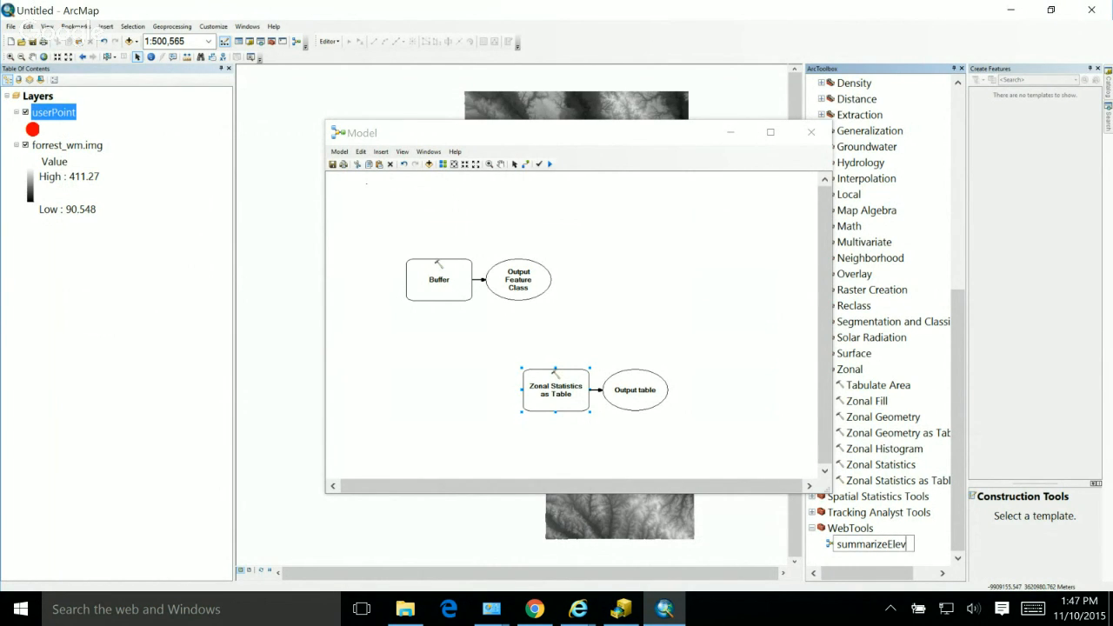
key(Return)
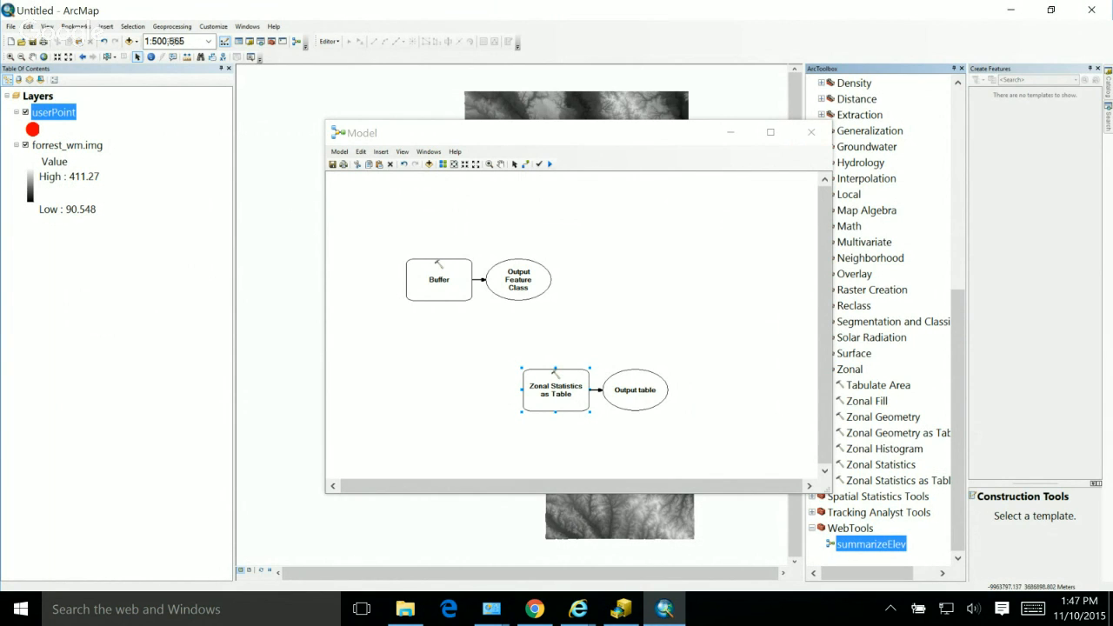
Step: Save and close the open model, and rename it as summarizeElev in the WebTools toolbox
click(332, 165)
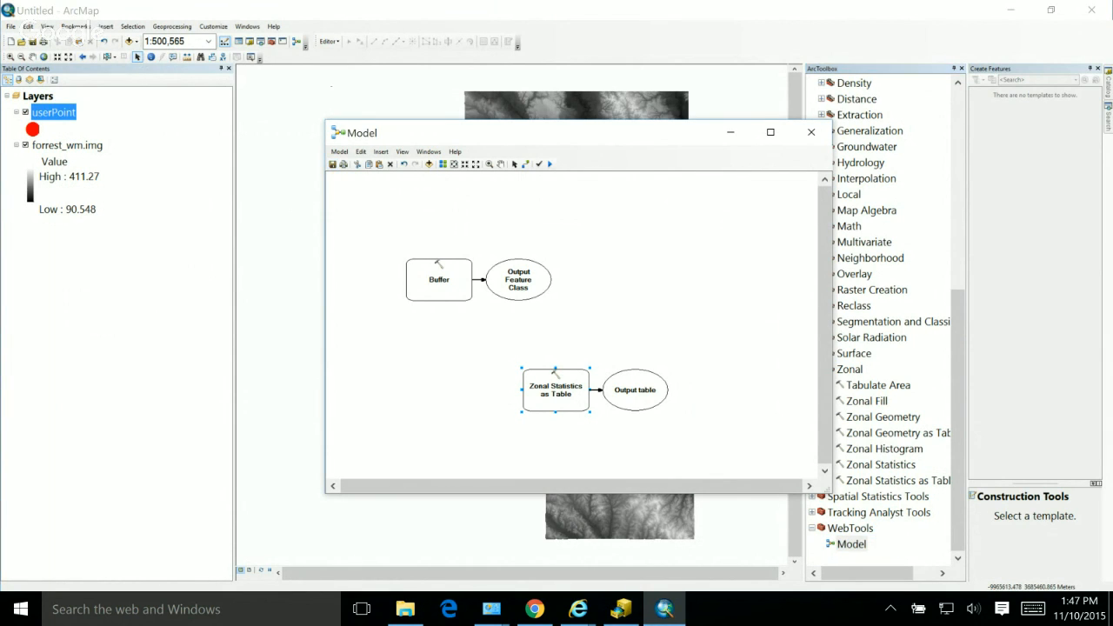
click(811, 131)
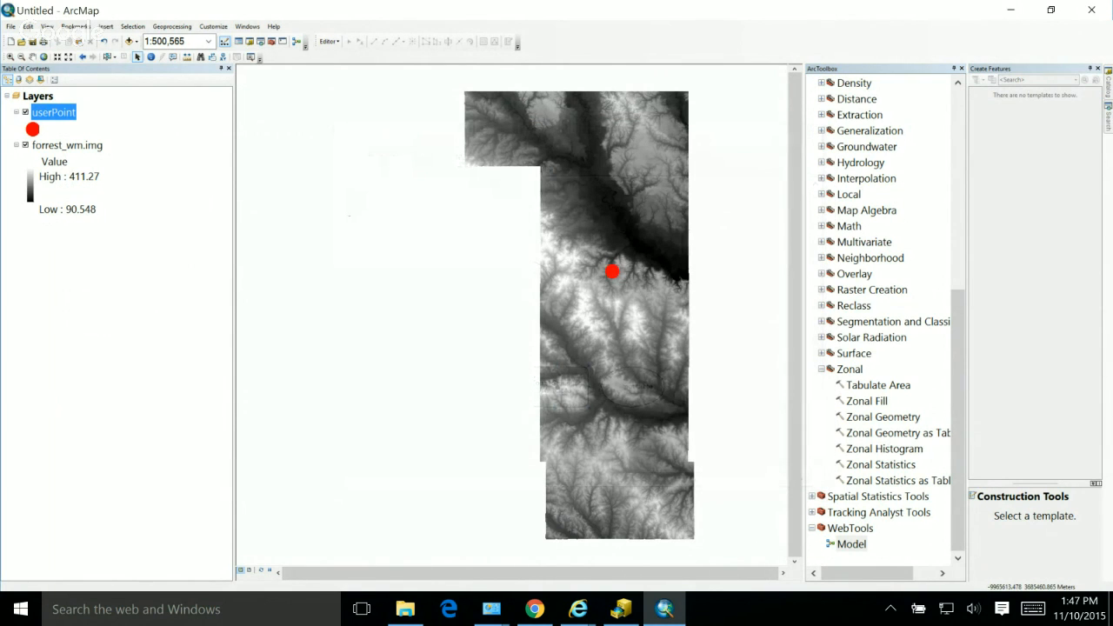
right_click(851, 543)
click(880, 462)
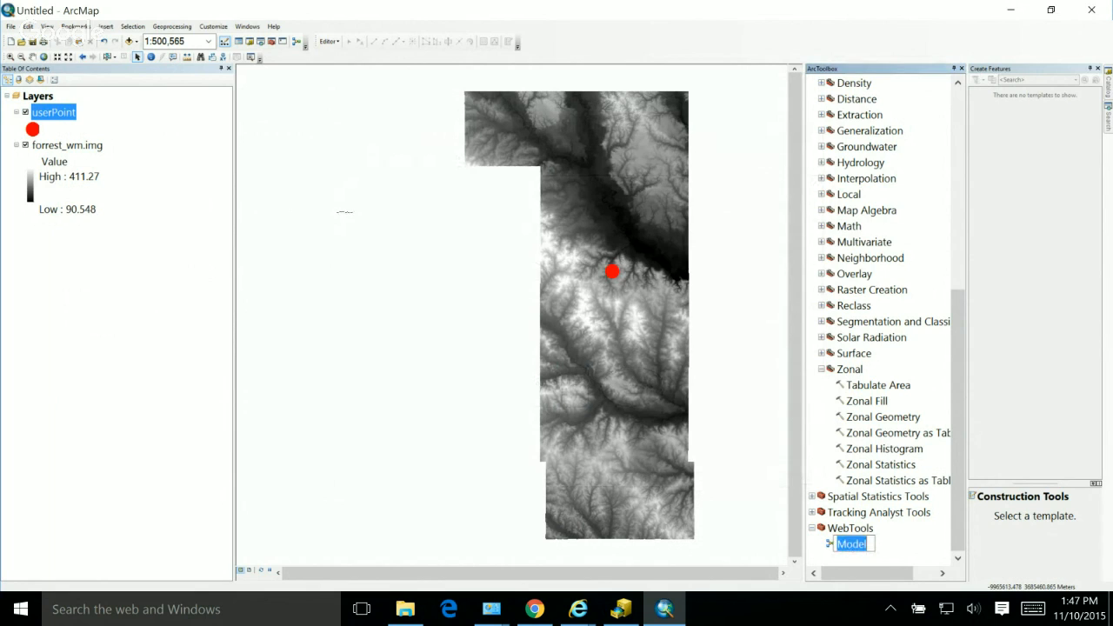
text(summarizeEle)
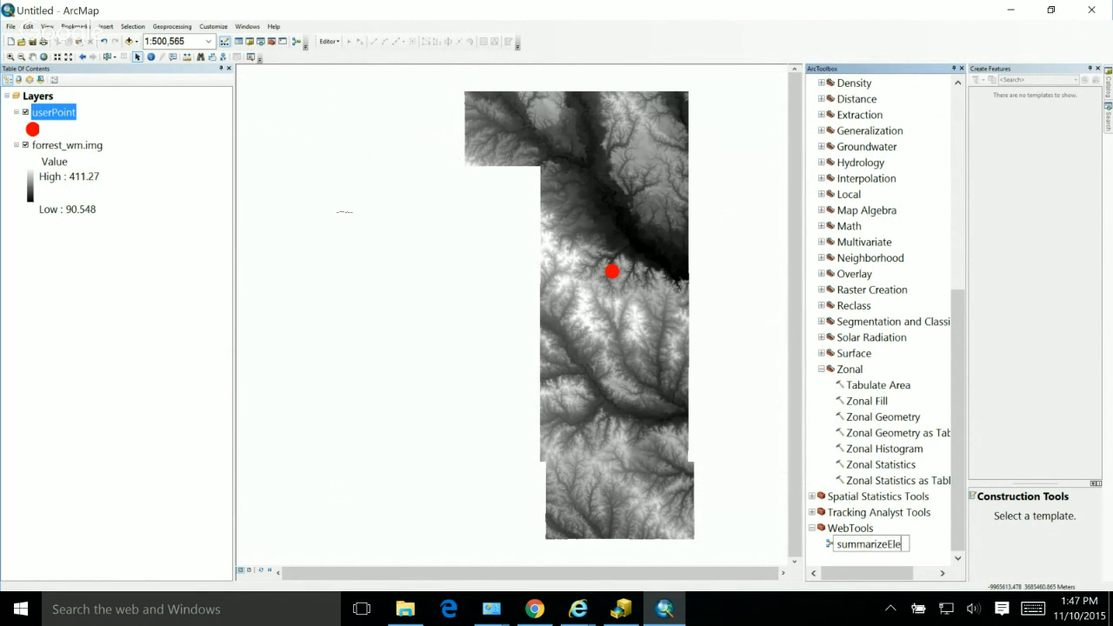
text(v)
key(Return)
Step: Open summarizeElev for editing and set the Buffer tool's input features to userPoint and its output feature class to \in_memory\zoneArea
right_click(865, 543)
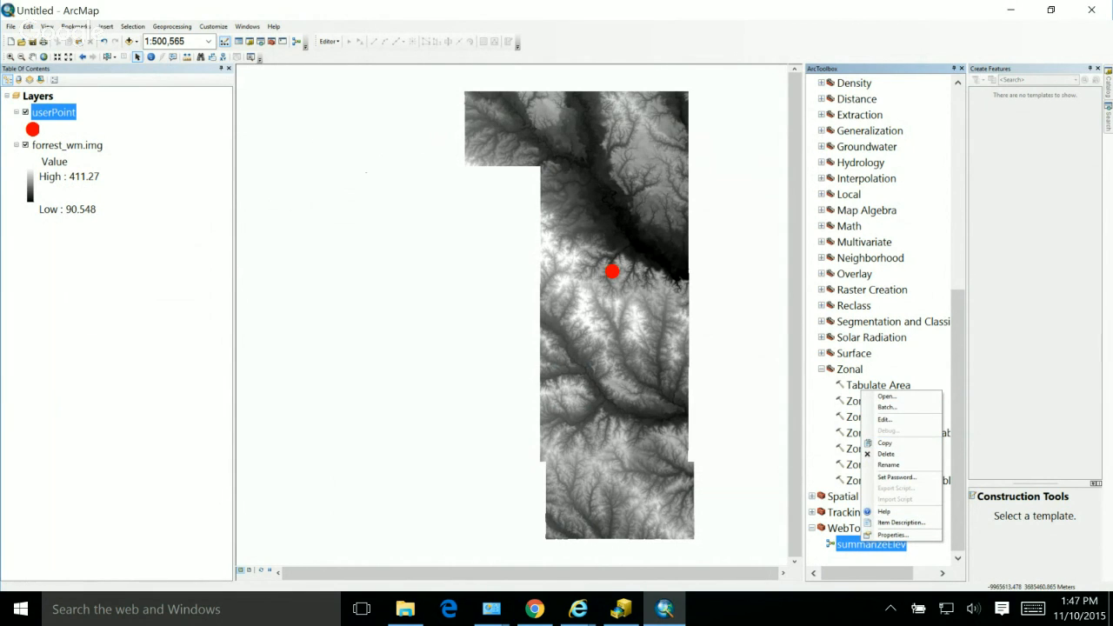
click(884, 418)
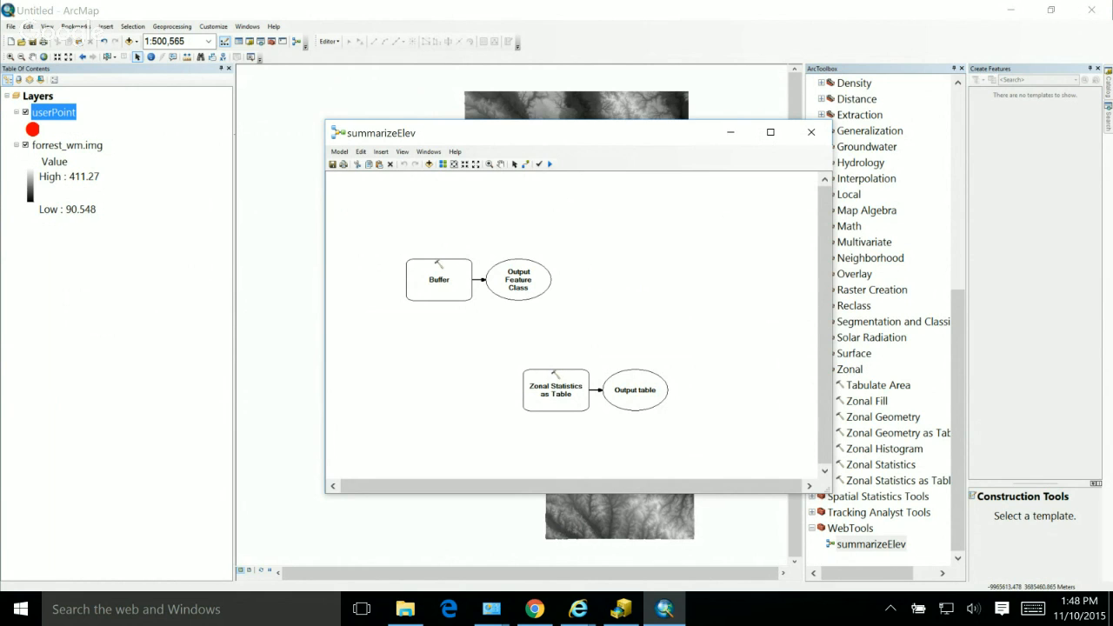
right_click(429, 284)
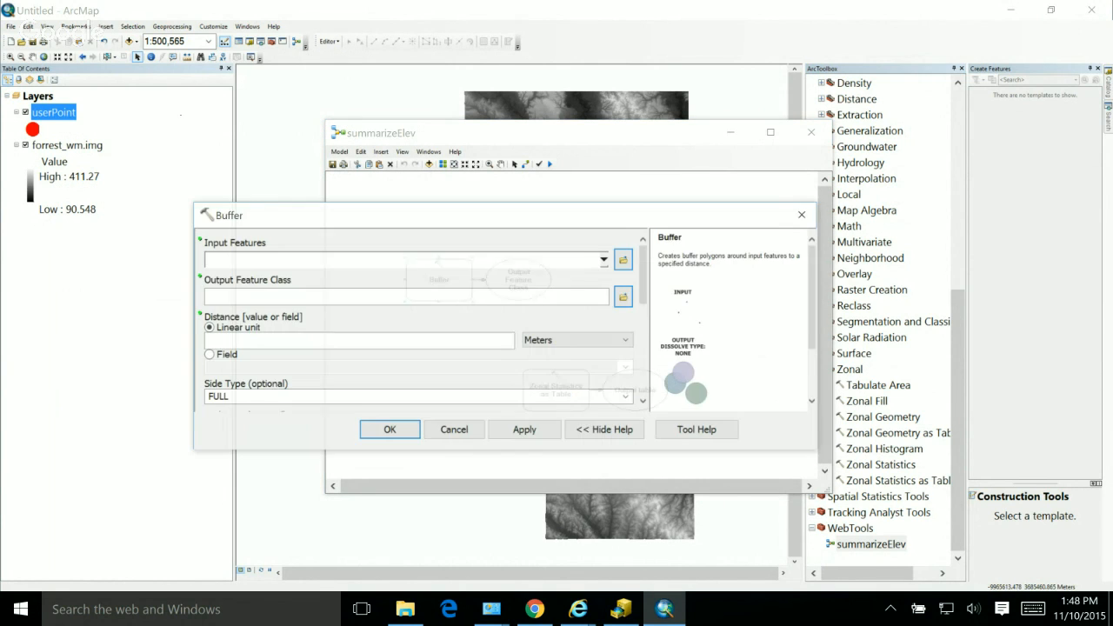
click(604, 259)
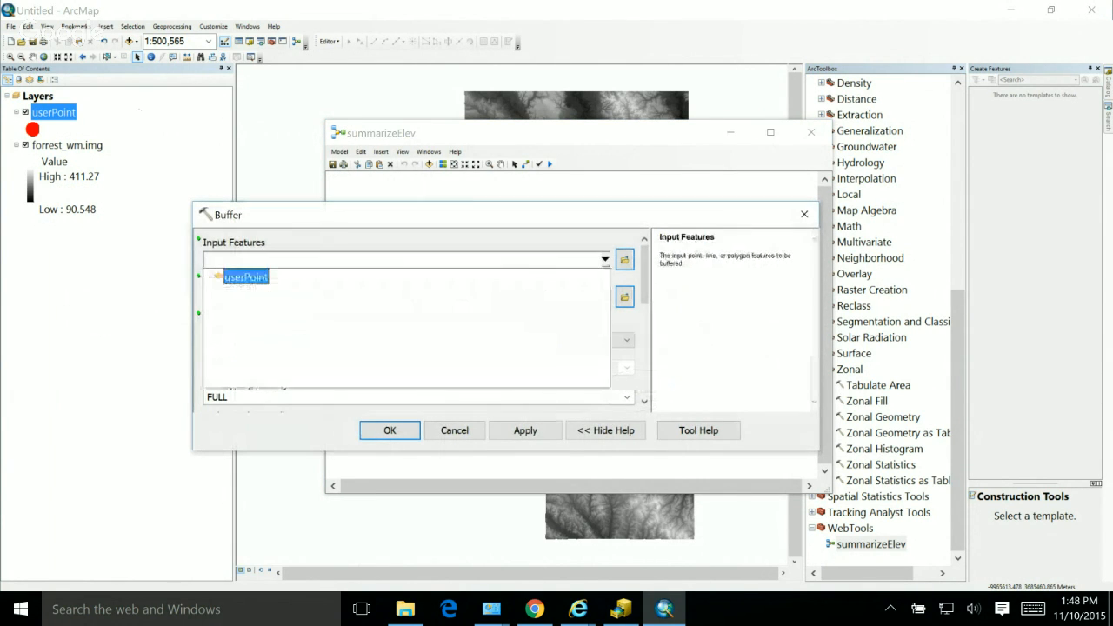
click(245, 276)
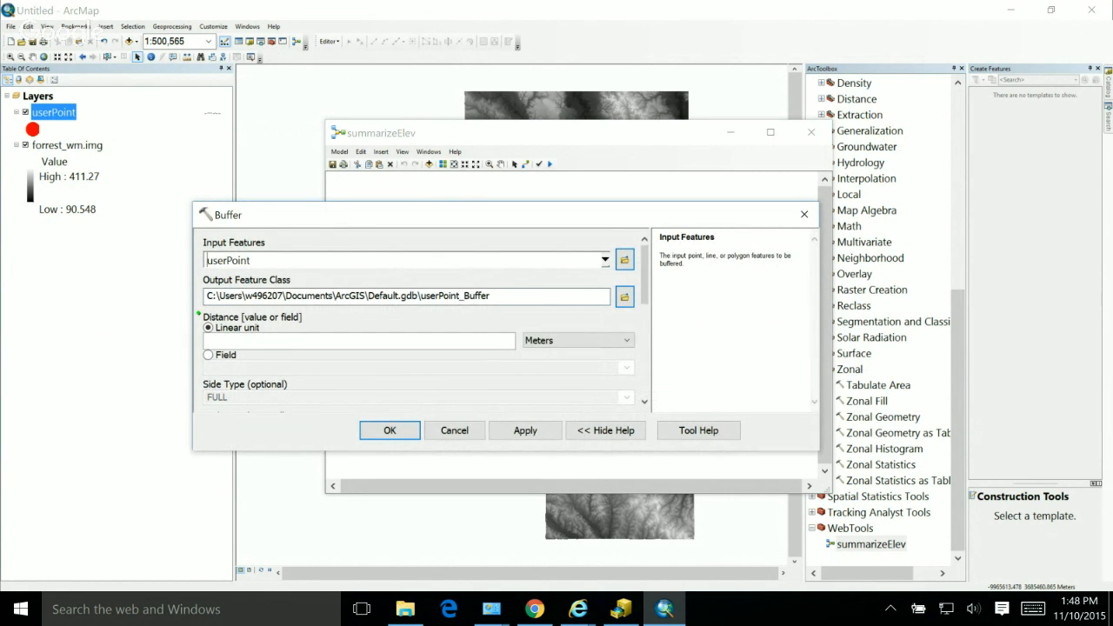
key(Tab)
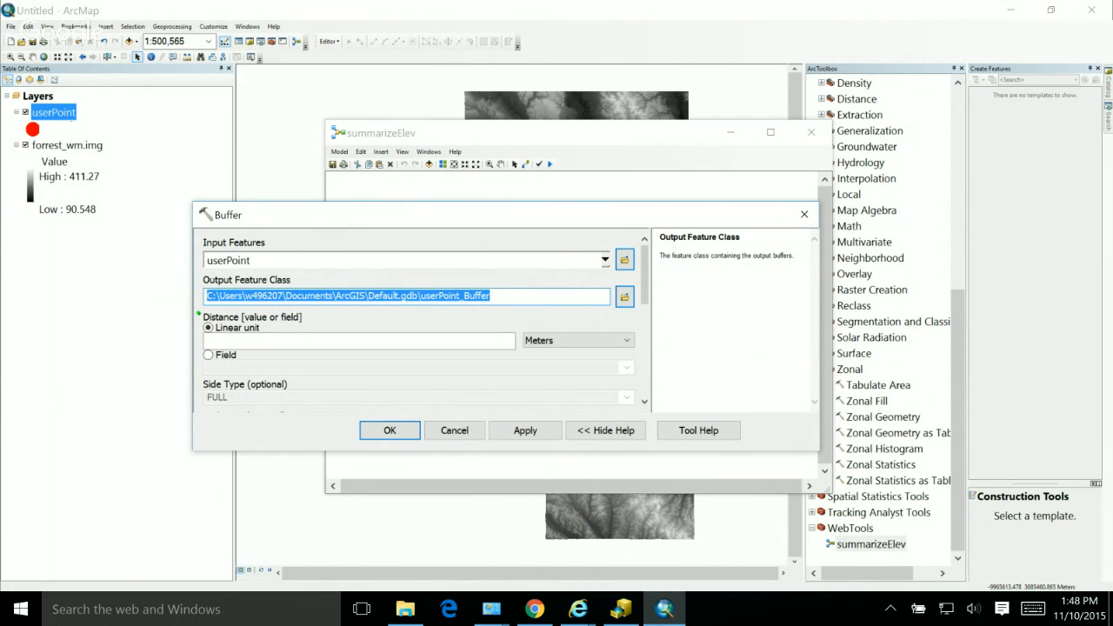
text(\)
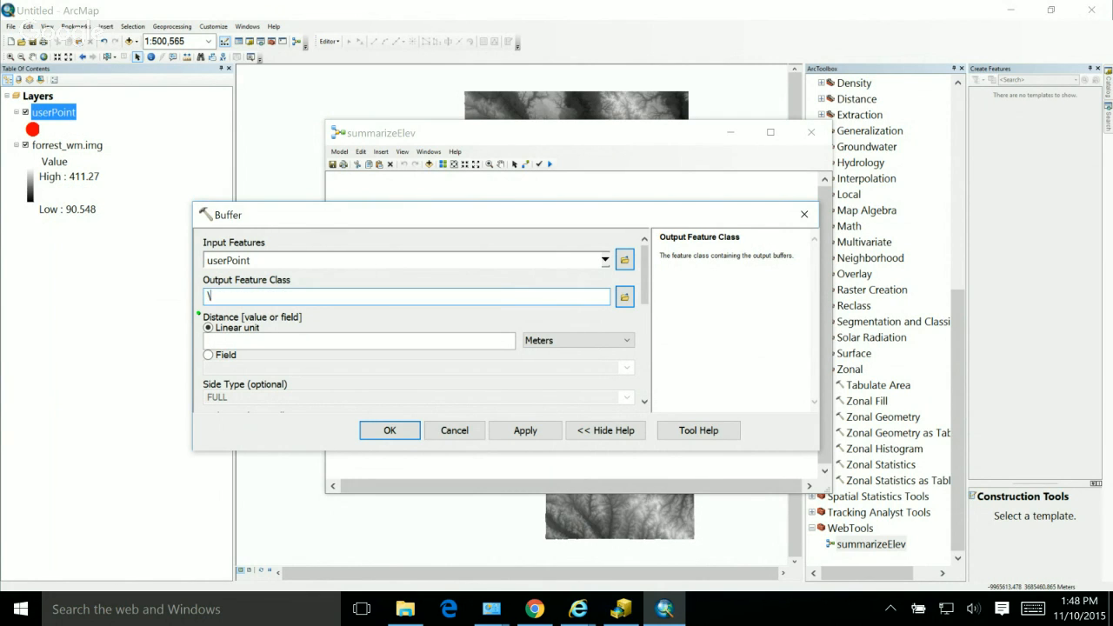
text(in_memory\)
text(zoneArea)
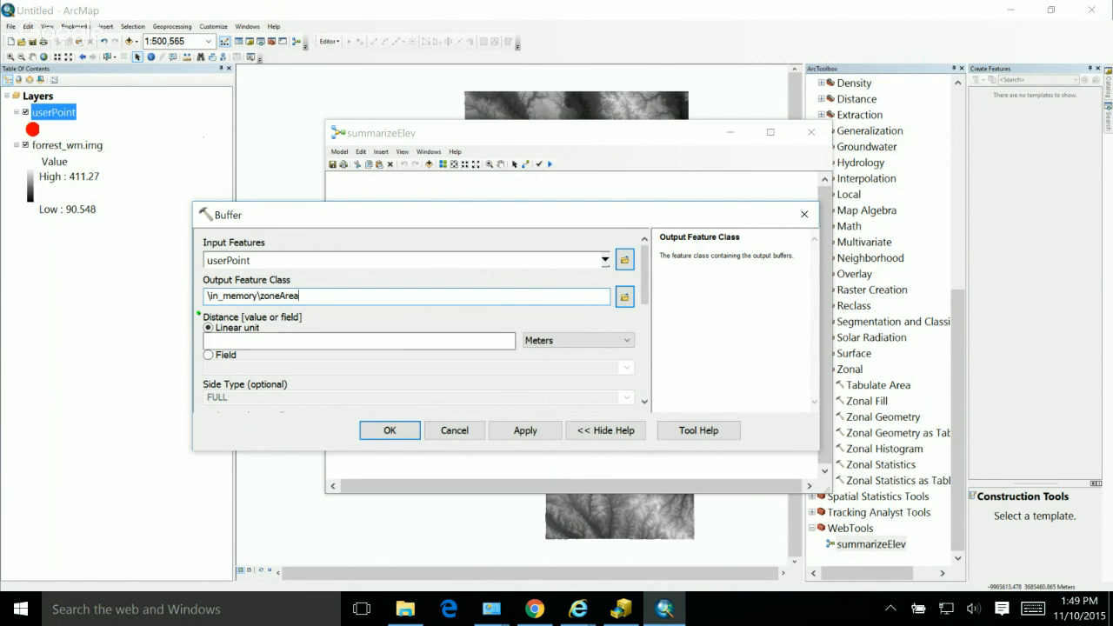
Step: Set the Buffer distance to 100 meters, accept the parameters, and shift the userPoint, Buffer and zoneArea elements away from the diagram's edge
click(511, 340)
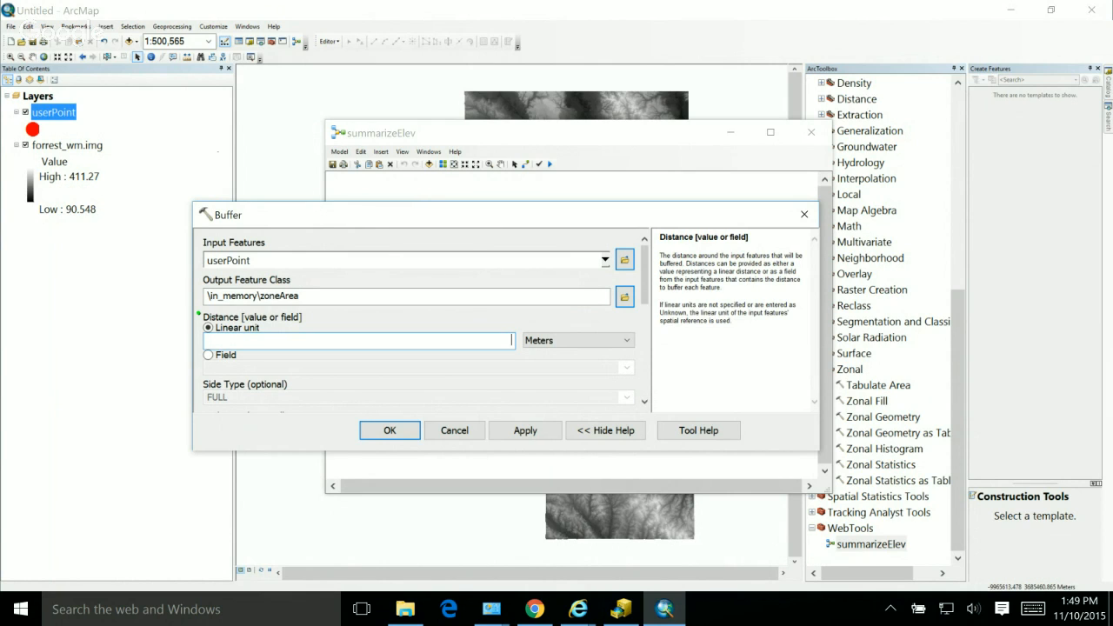
text(100)
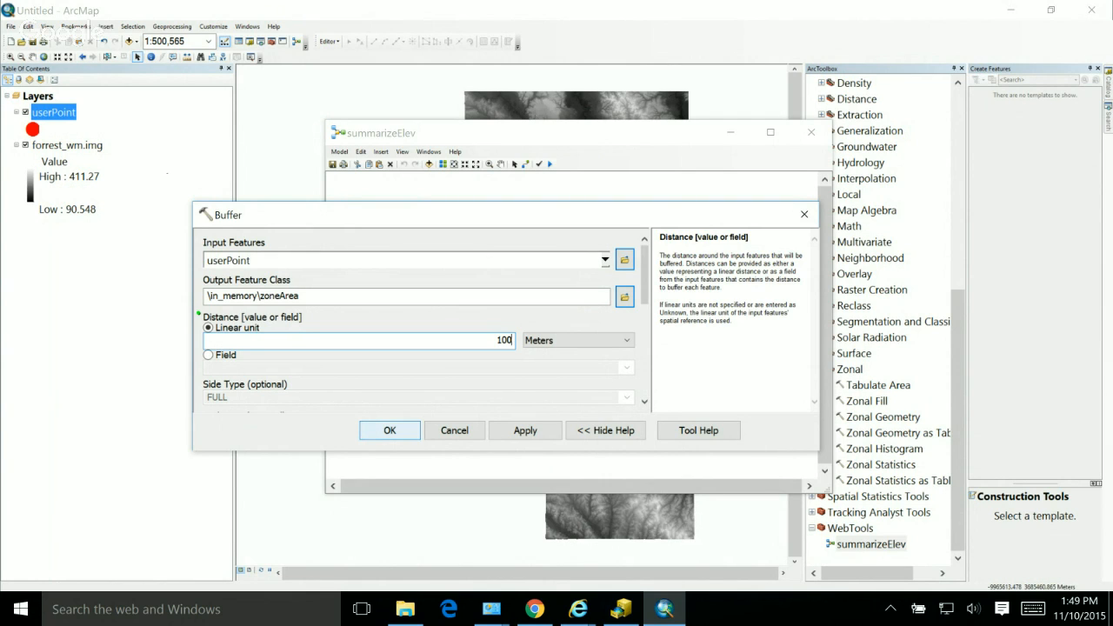
key(Return)
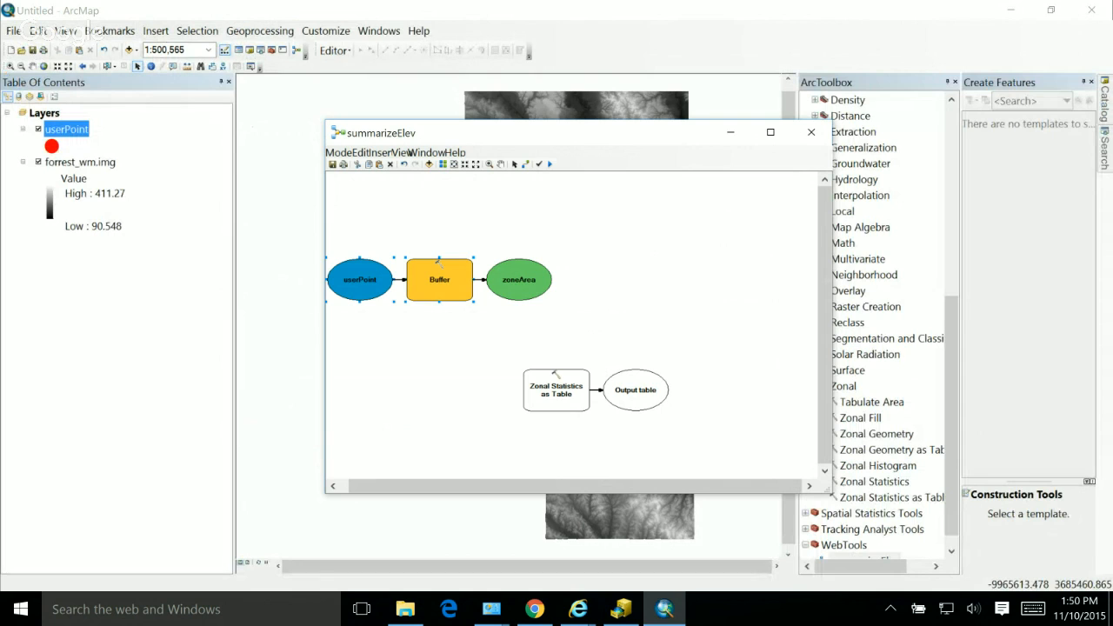
drag(439, 280, 554, 290)
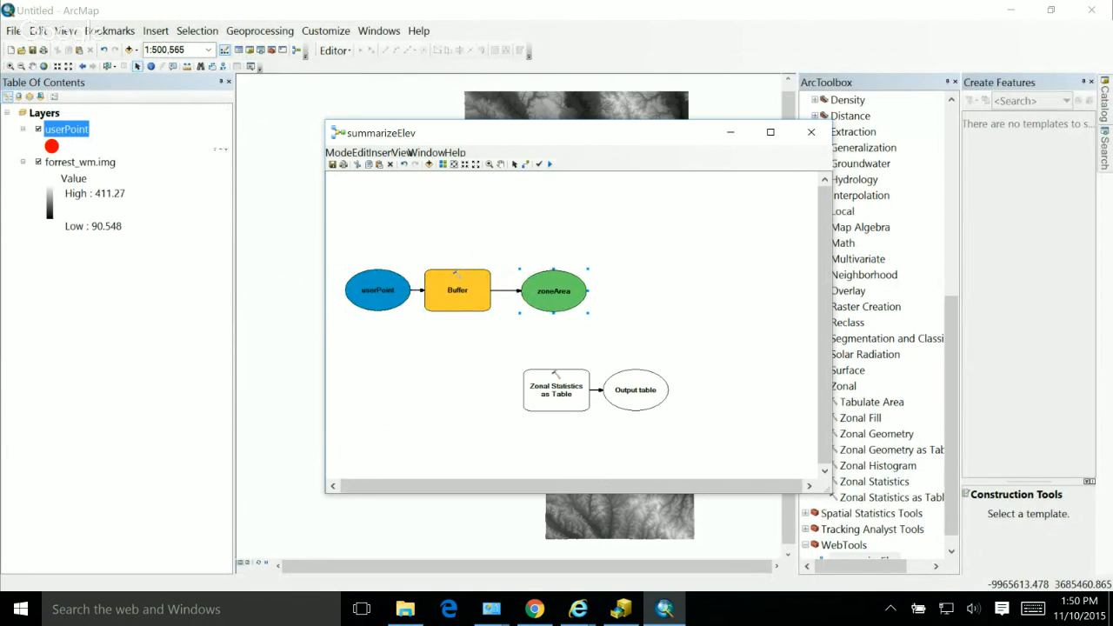
Step: Open the Zonal Statistics as Table tool in the model and set its input zone data to zoneArea
double_click(557, 389)
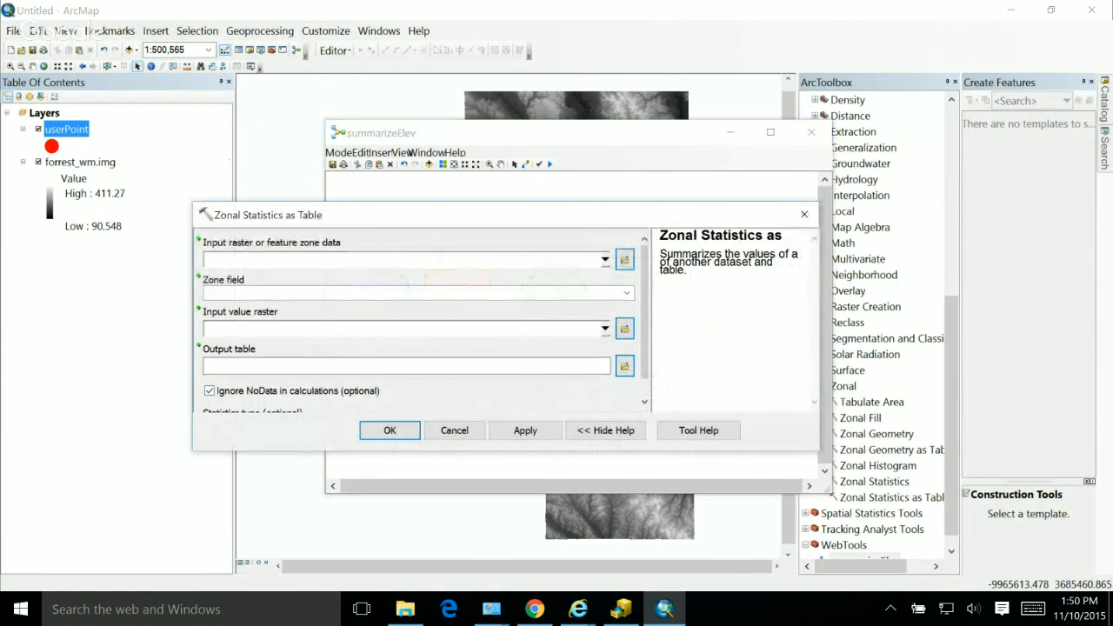
click(605, 260)
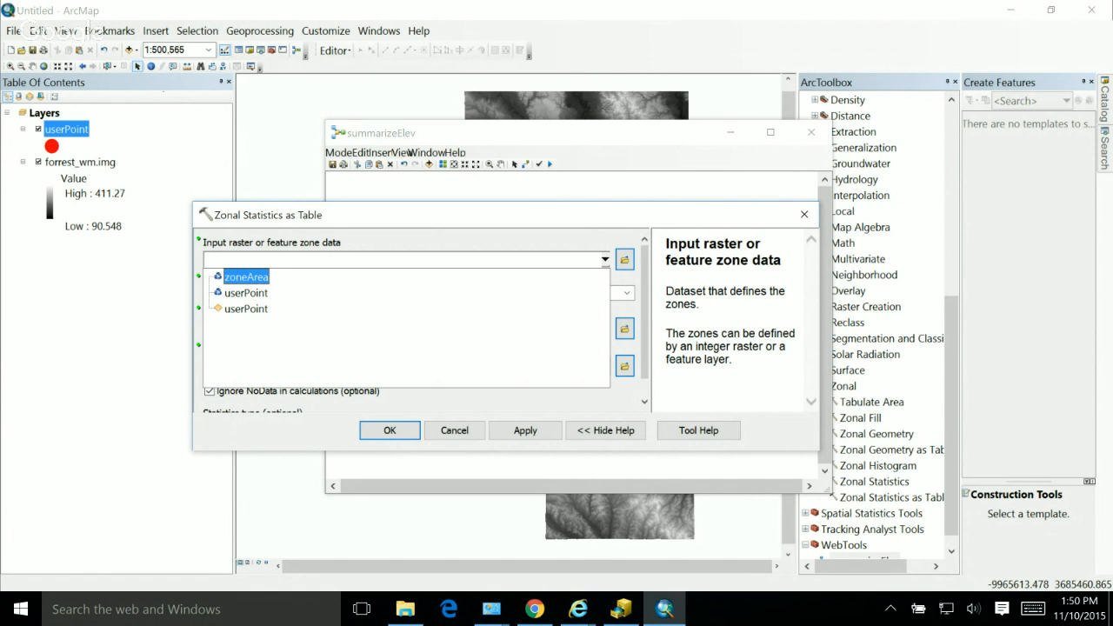
click(605, 260)
drag(504, 214, 931, 230)
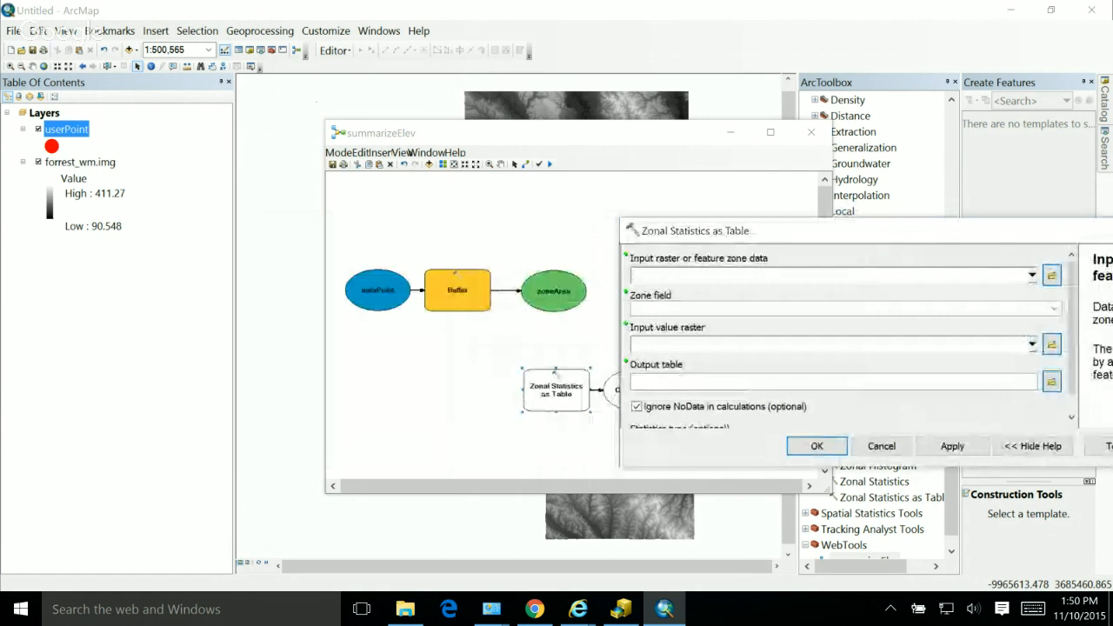
click(1032, 275)
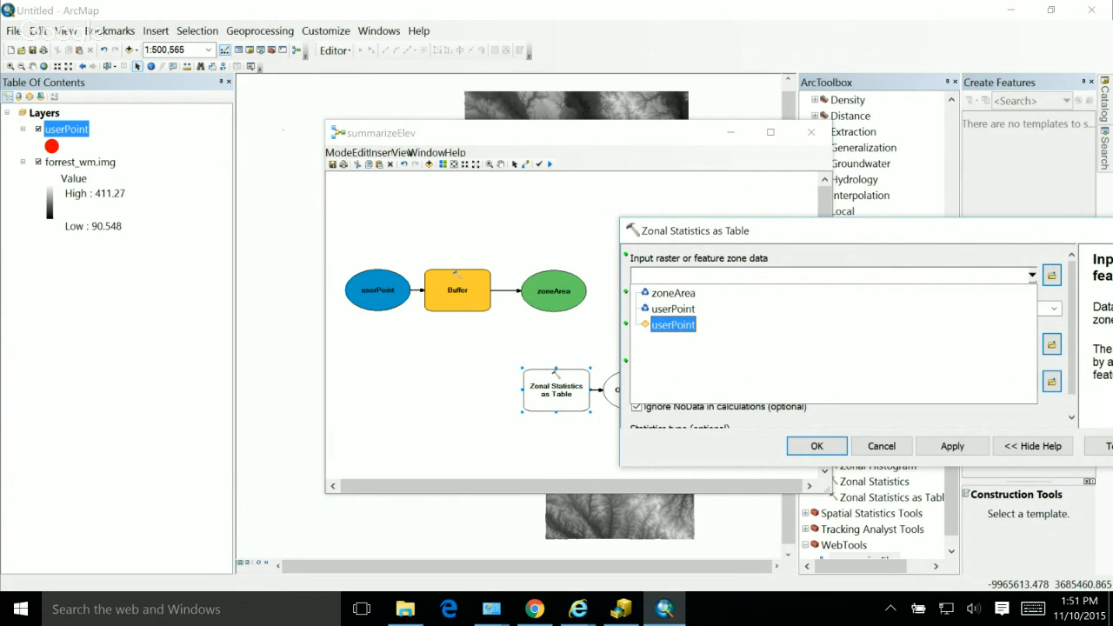
key(Up)
key(Up)
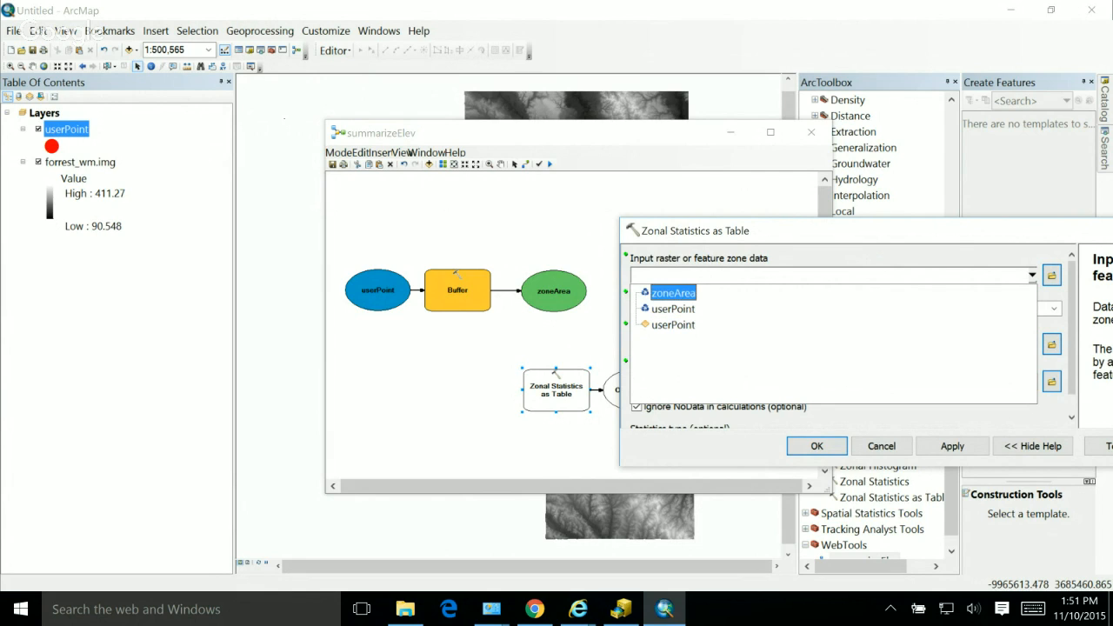
key(Down)
key(Down)
key(Up)
key(Up)
key(Return)
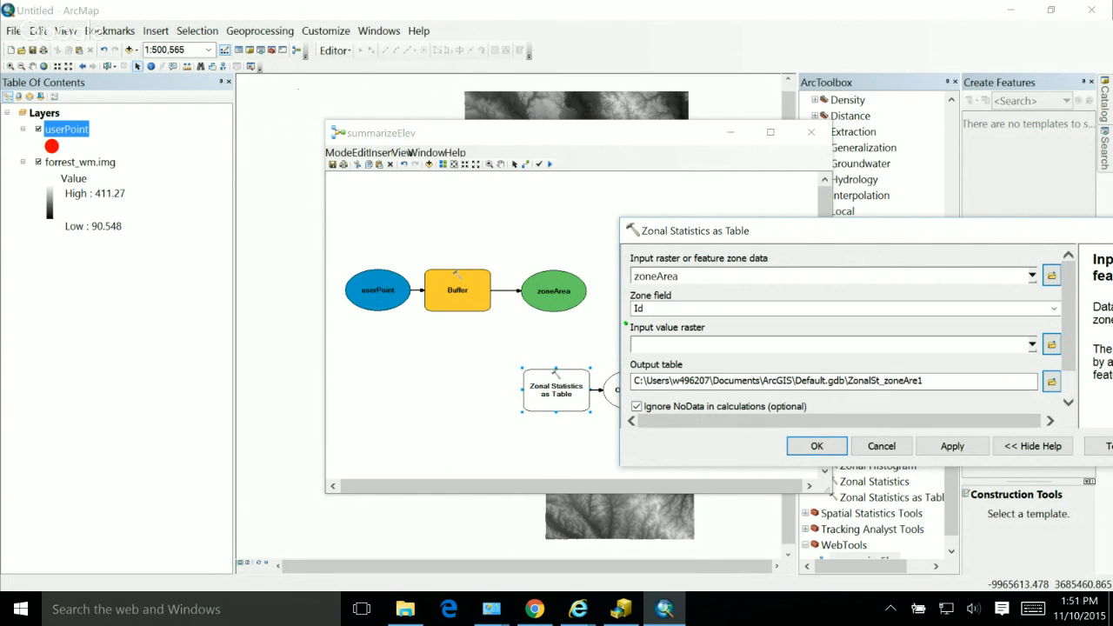
Step: Set the input value raster of Zonal Statistics as Table to forrest_wm.img
drag(808, 230, 689, 202)
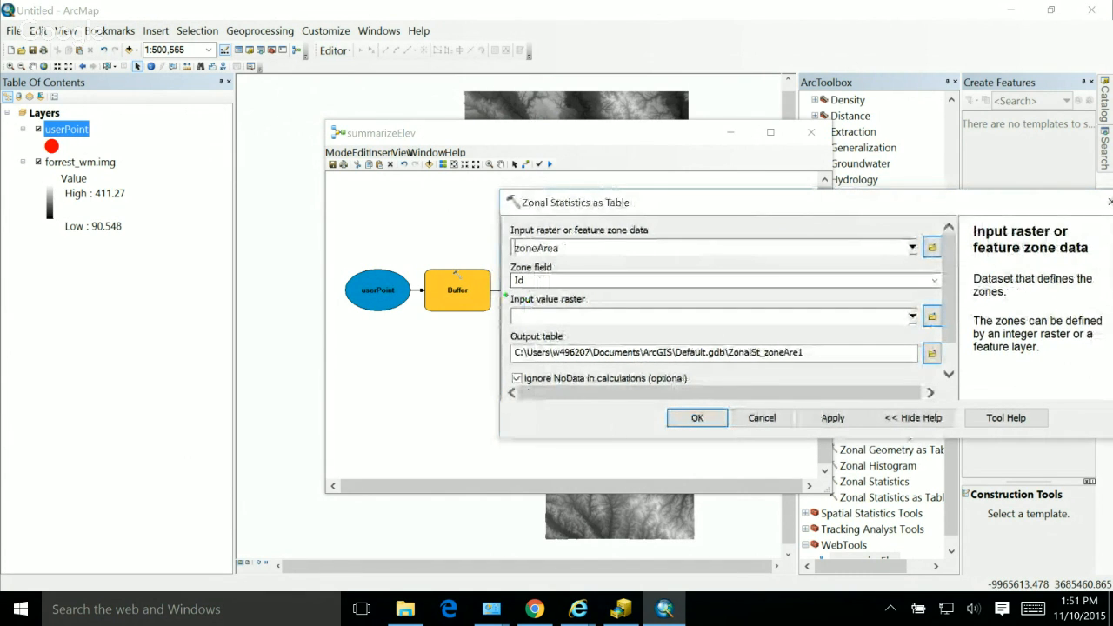
click(912, 317)
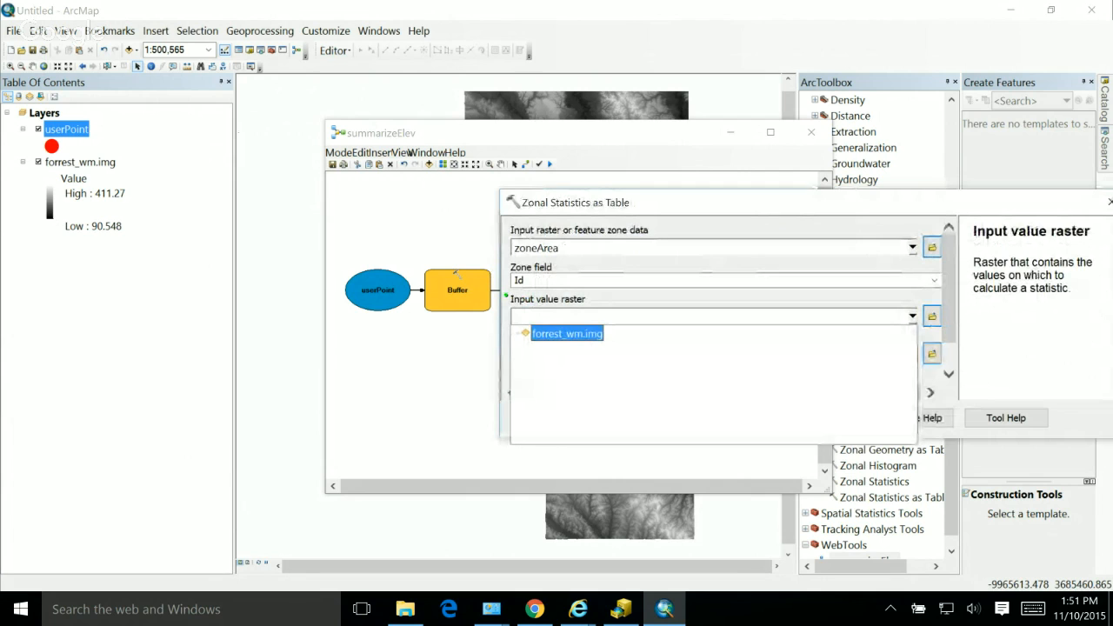
click(567, 333)
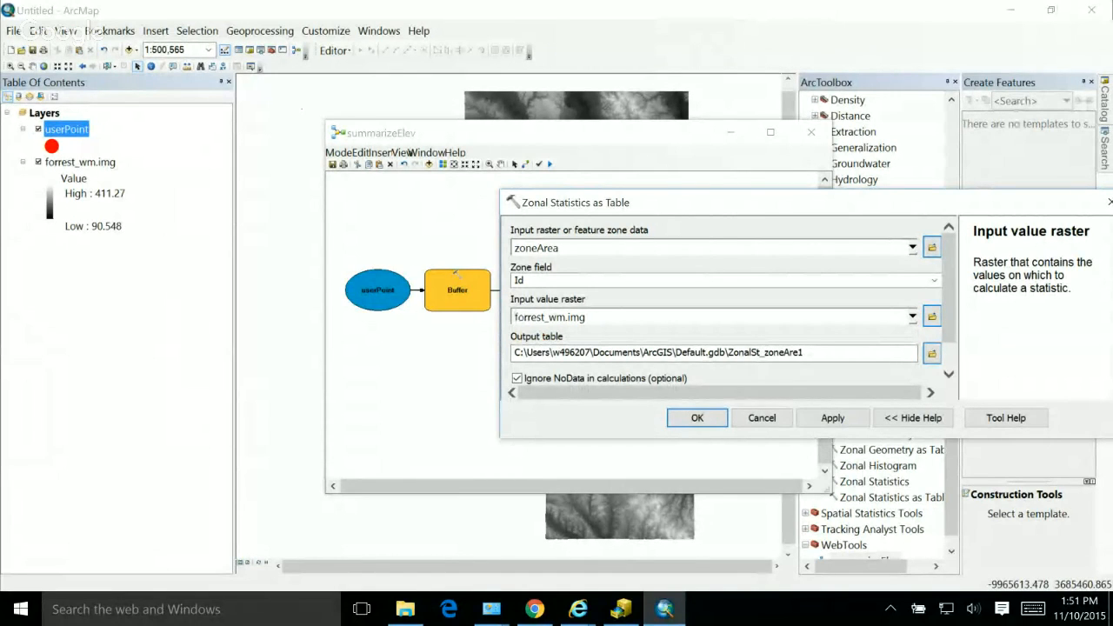
Step: Set the zonal statistics output table to summary.dbf in C:\courses\wm\data and accept the tool's parameters
click(931, 353)
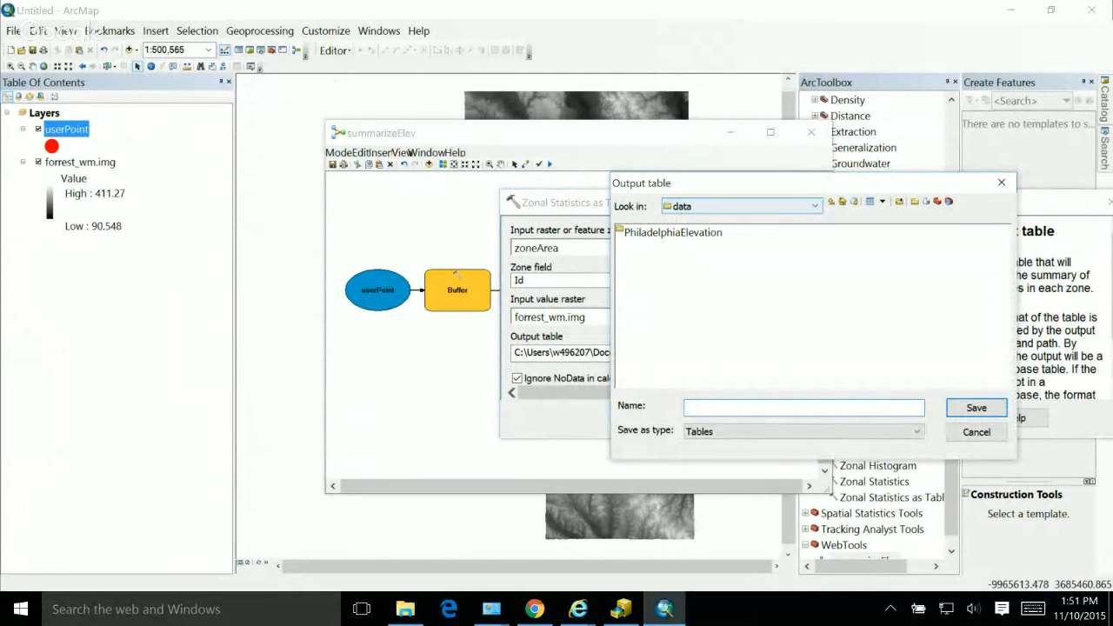
click(814, 206)
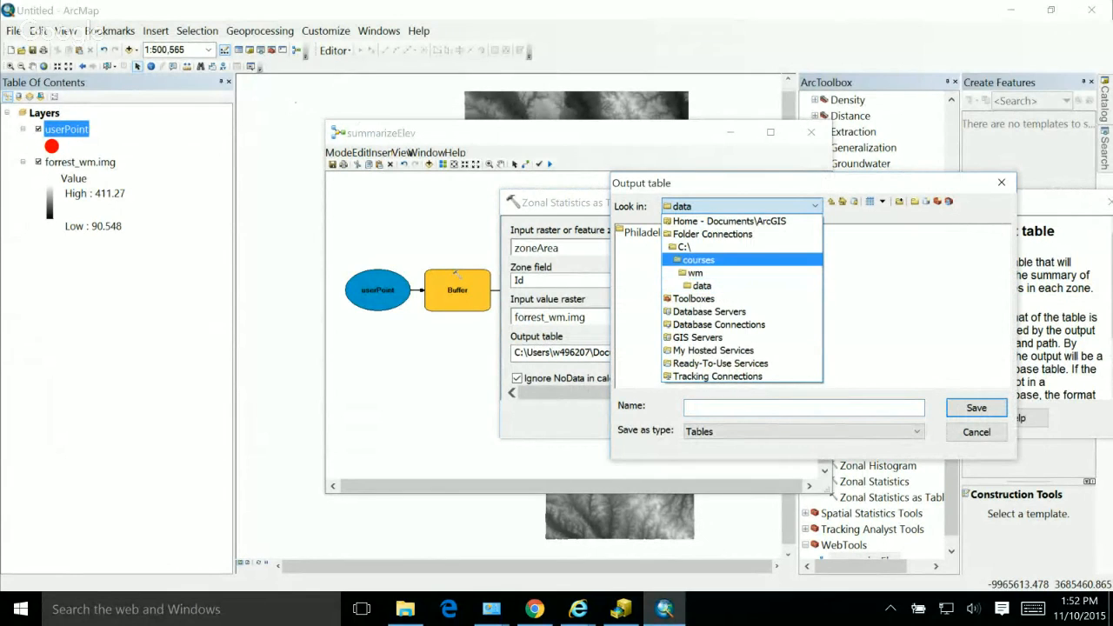
click(701, 286)
click(739, 408)
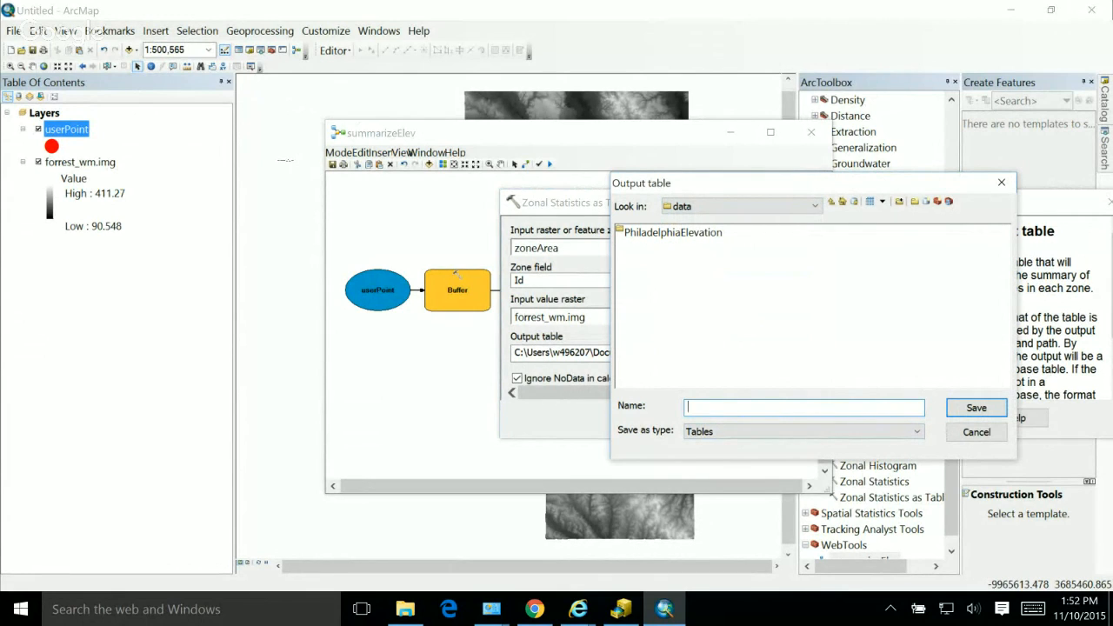
text(summary.dbf)
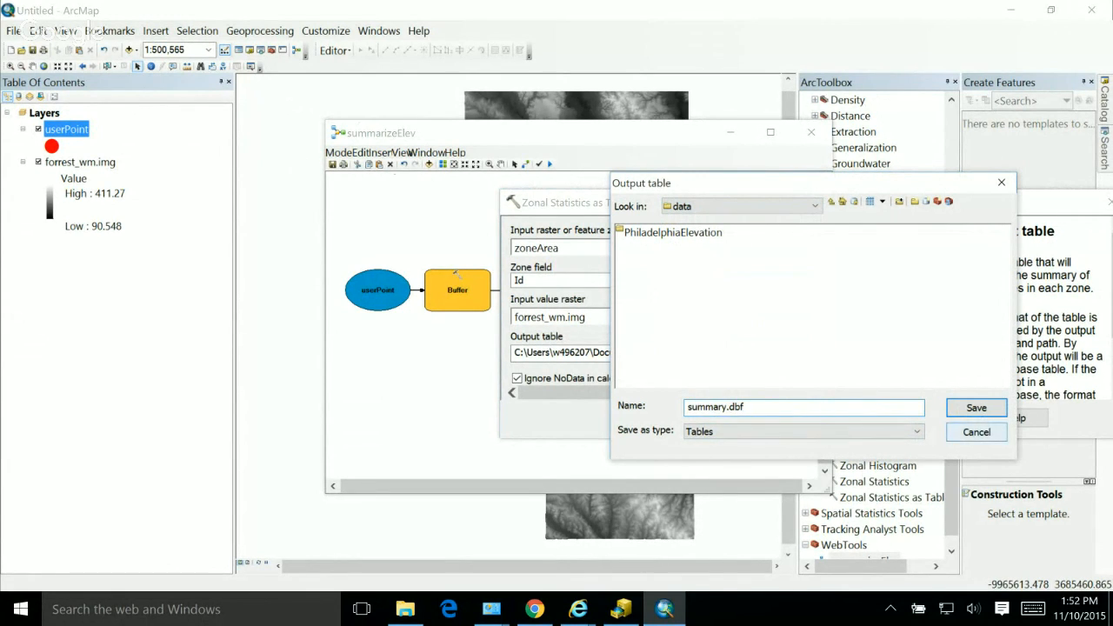
key(Return)
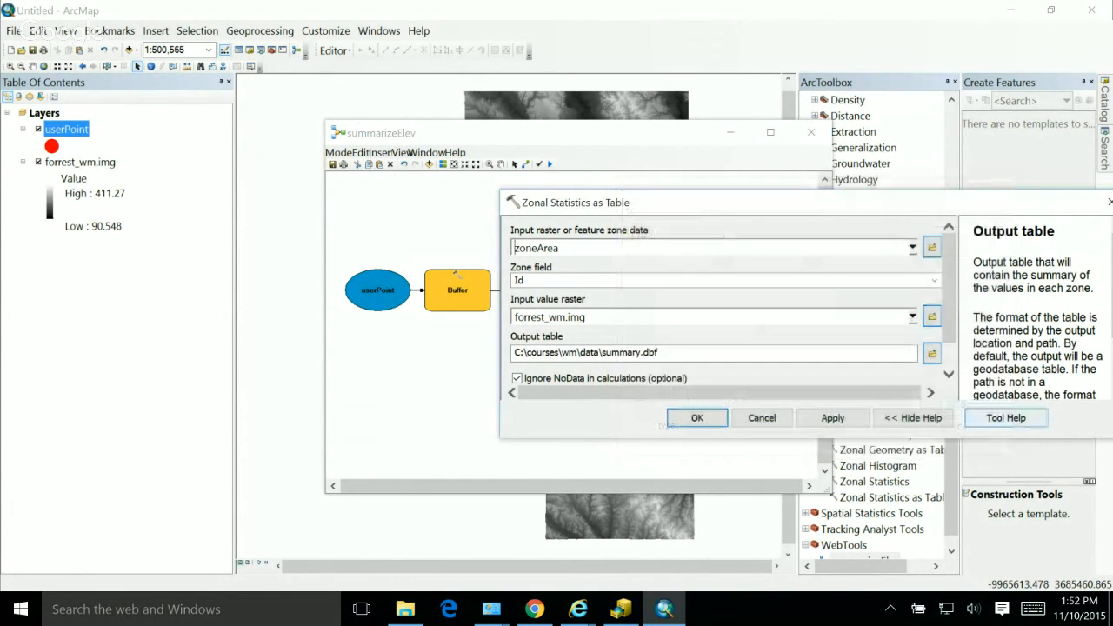
drag(949, 291, 948, 318)
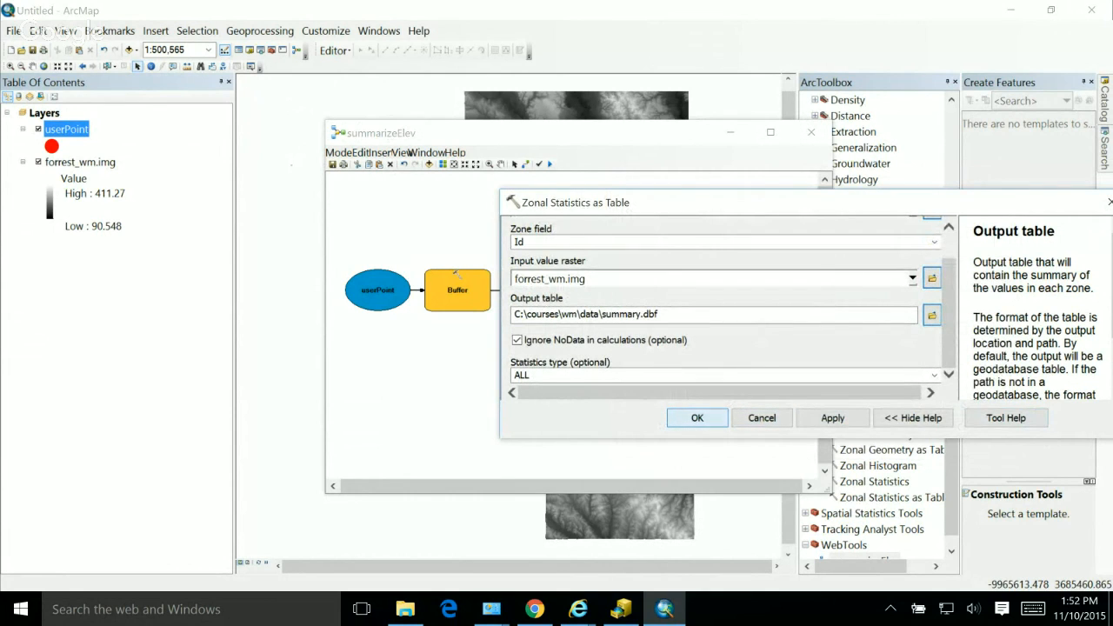
key(Return)
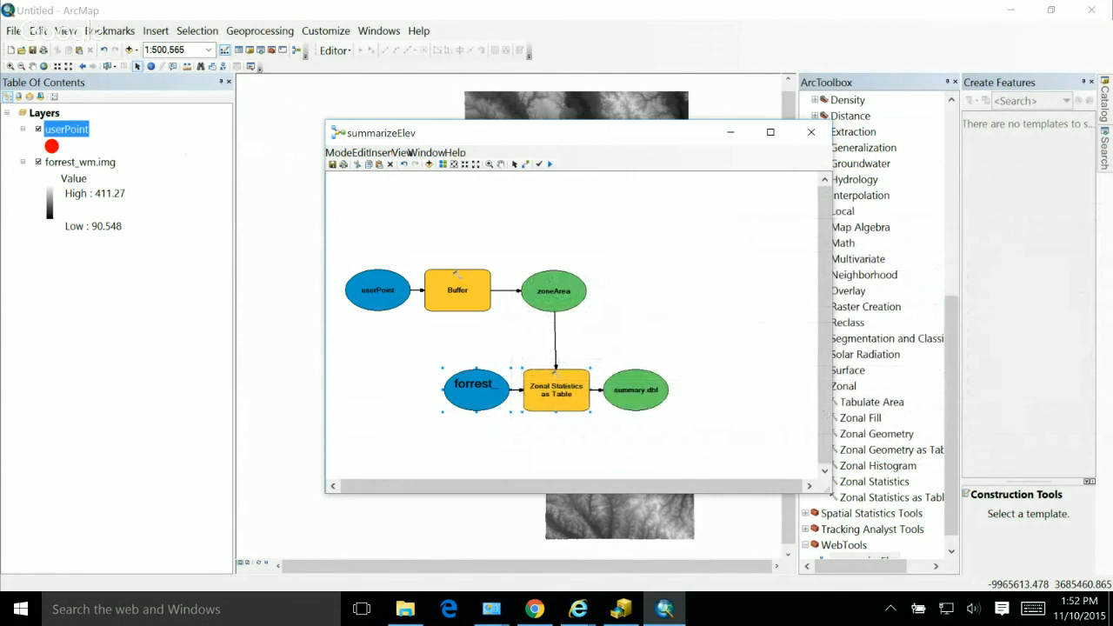
Step: Widen the forrest_wm.img element and shift it with Zonal Statistics as Table and summary.dbf away from the diagram's edge
drag(555, 374, 540, 378)
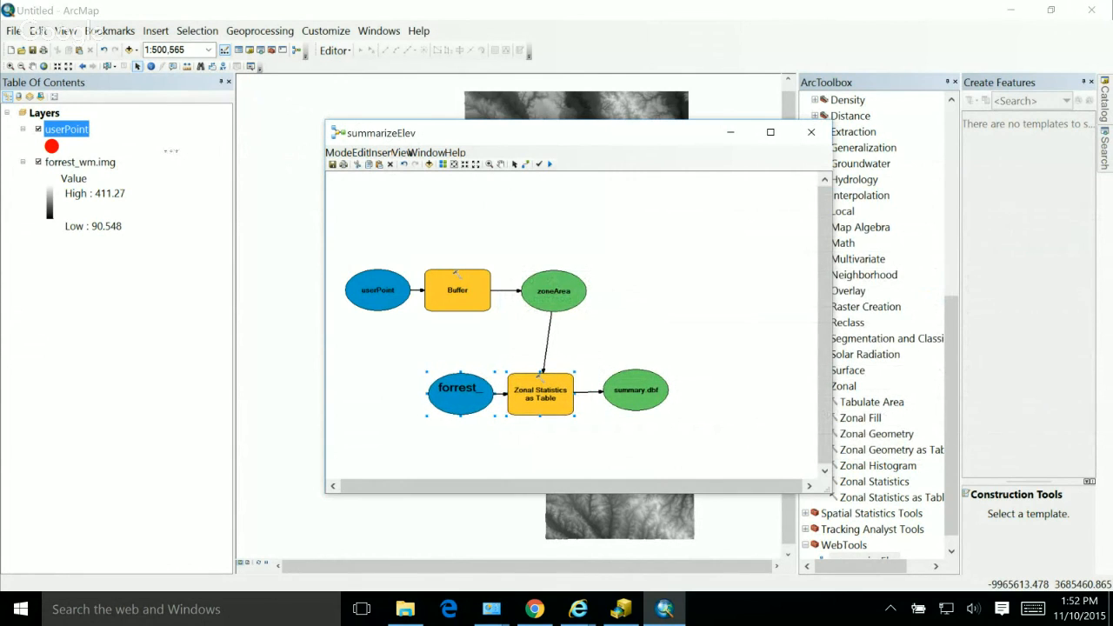
drag(427, 394, 394, 394)
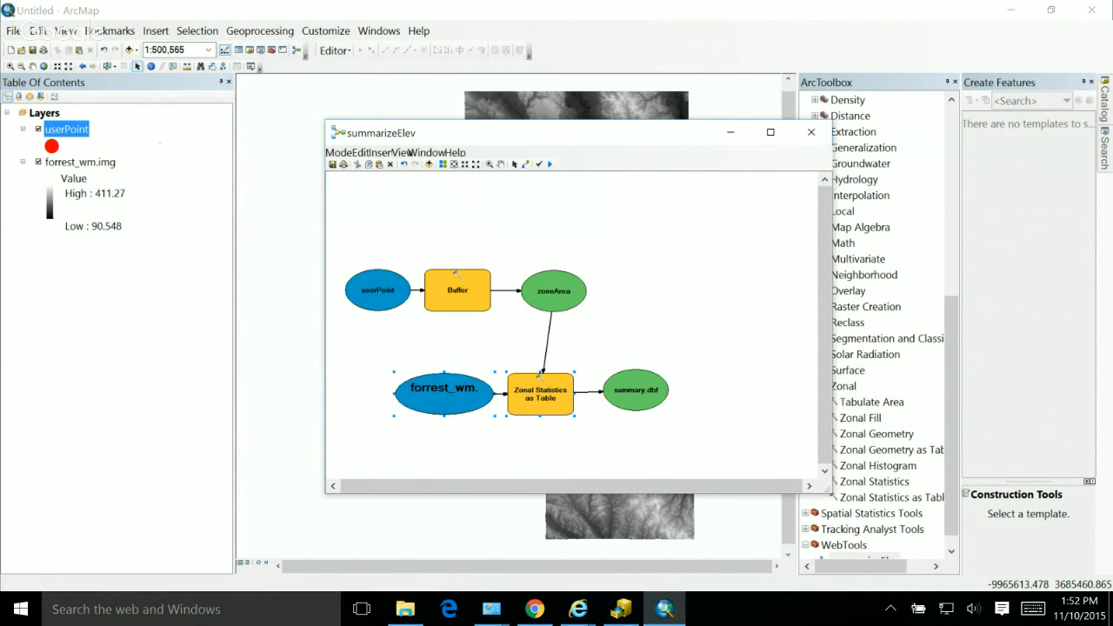
drag(377, 362, 693, 440)
drag(548, 384, 633, 388)
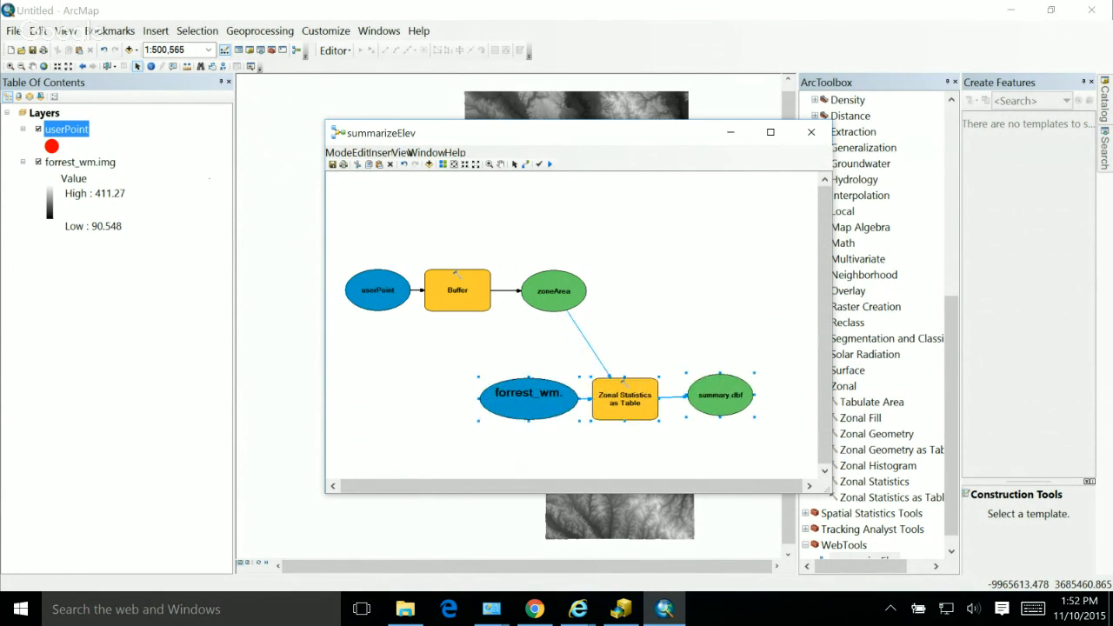
click(647, 335)
Step: Make userPoint a model parameter and expose the Buffer tool's Distance parameter as a model variable
right_click(381, 292)
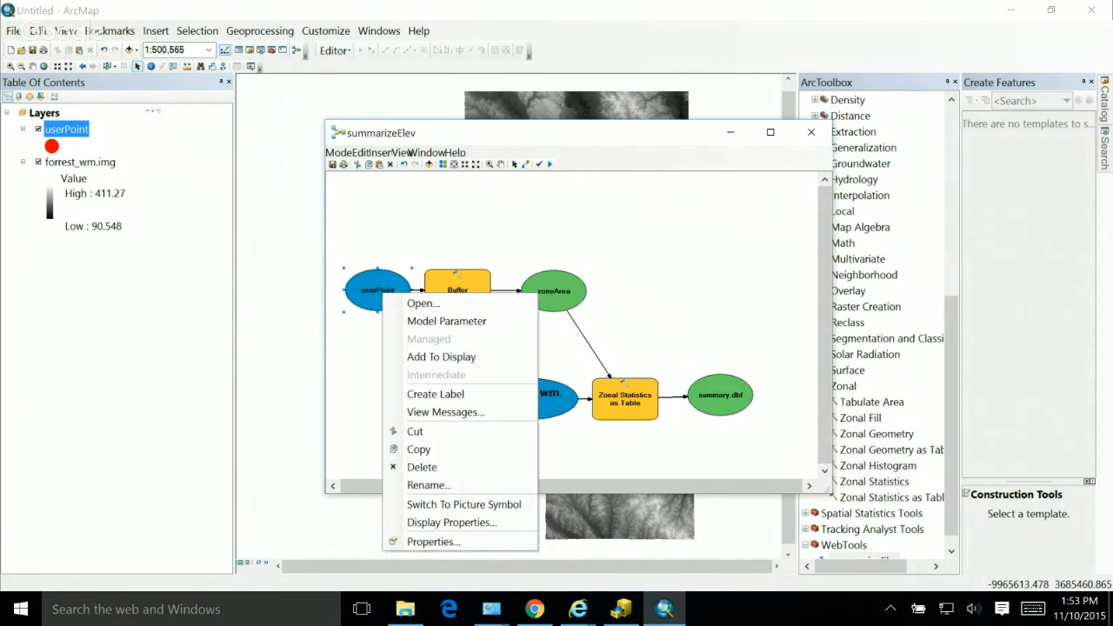
click(445, 321)
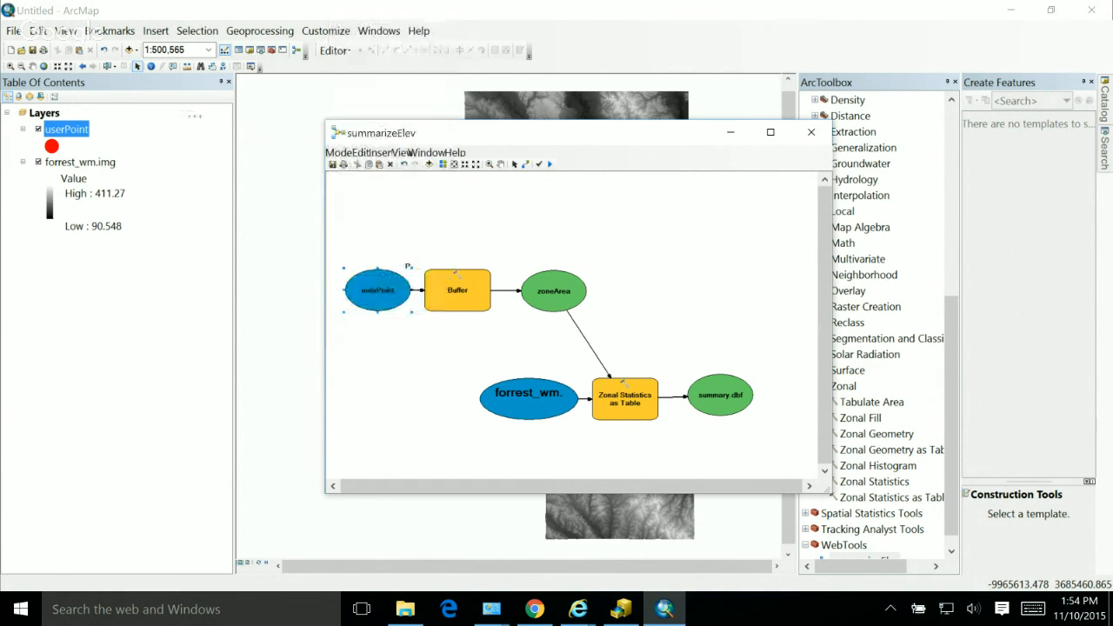
right_click(472, 294)
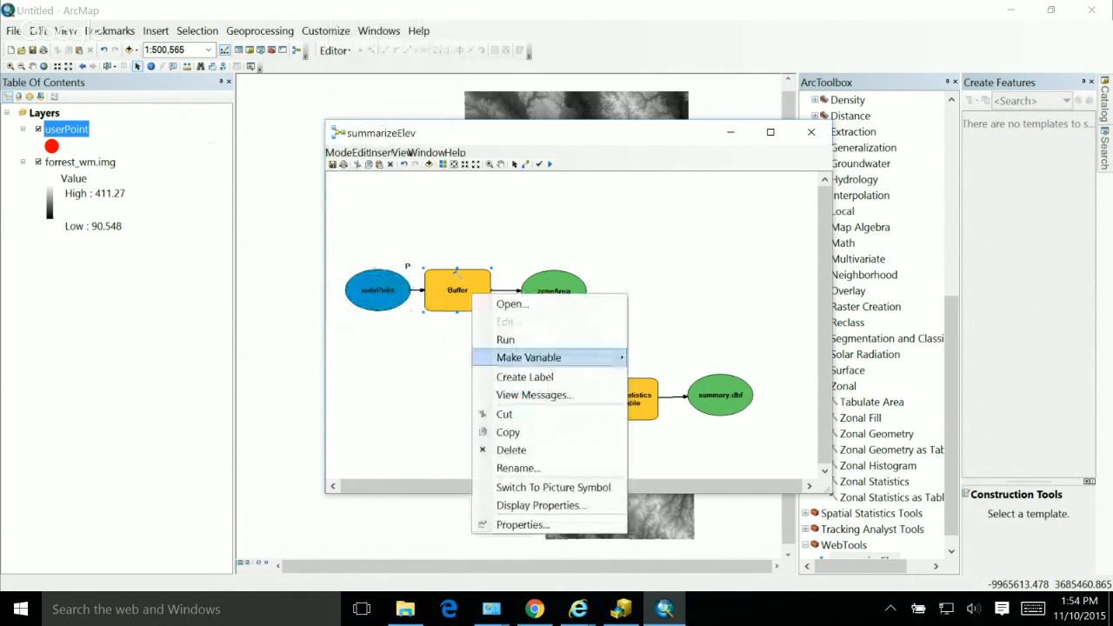
mouse_move(530, 358)
mouse_move(687, 358)
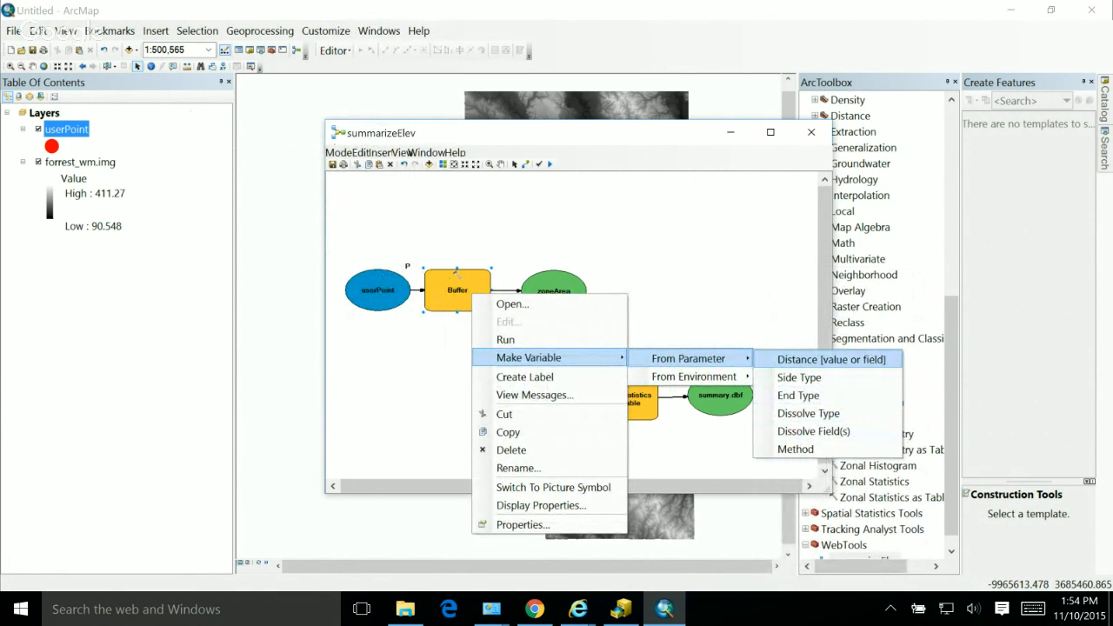
click(831, 359)
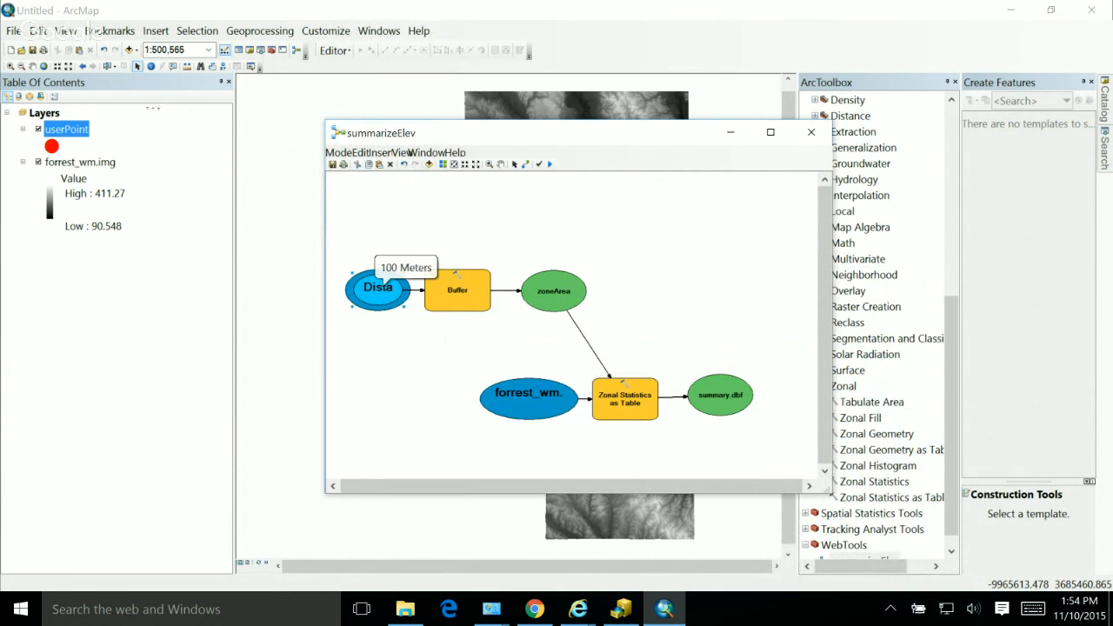
Step: Place the Distance variable below userPoint and widen it, and make Distance and summary.dbf model parameters
drag(378, 288, 379, 356)
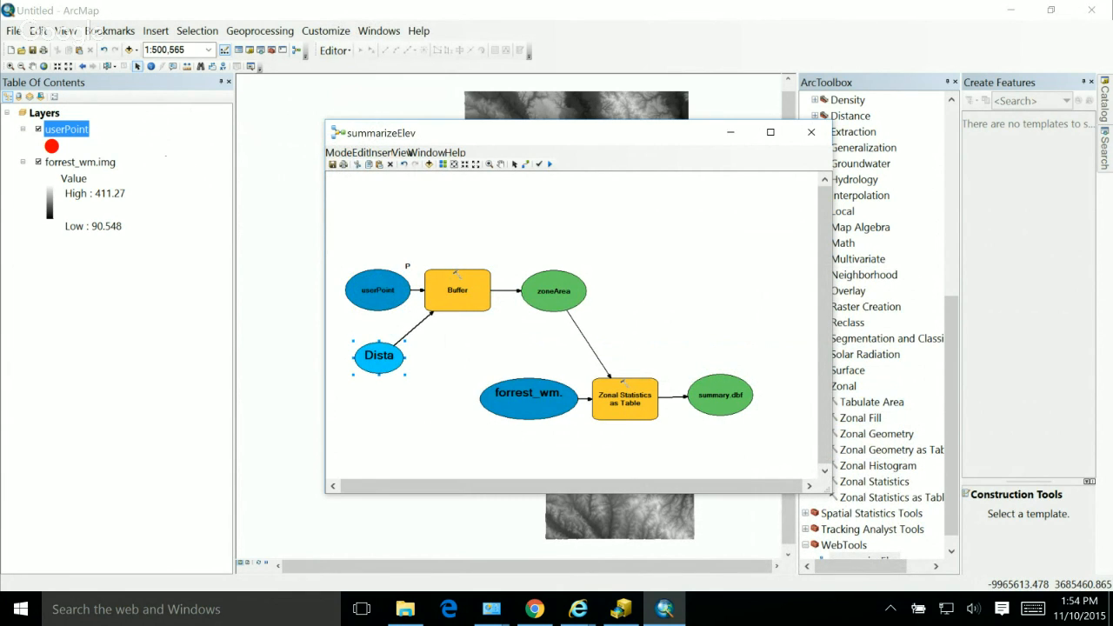
drag(379, 357, 340, 360)
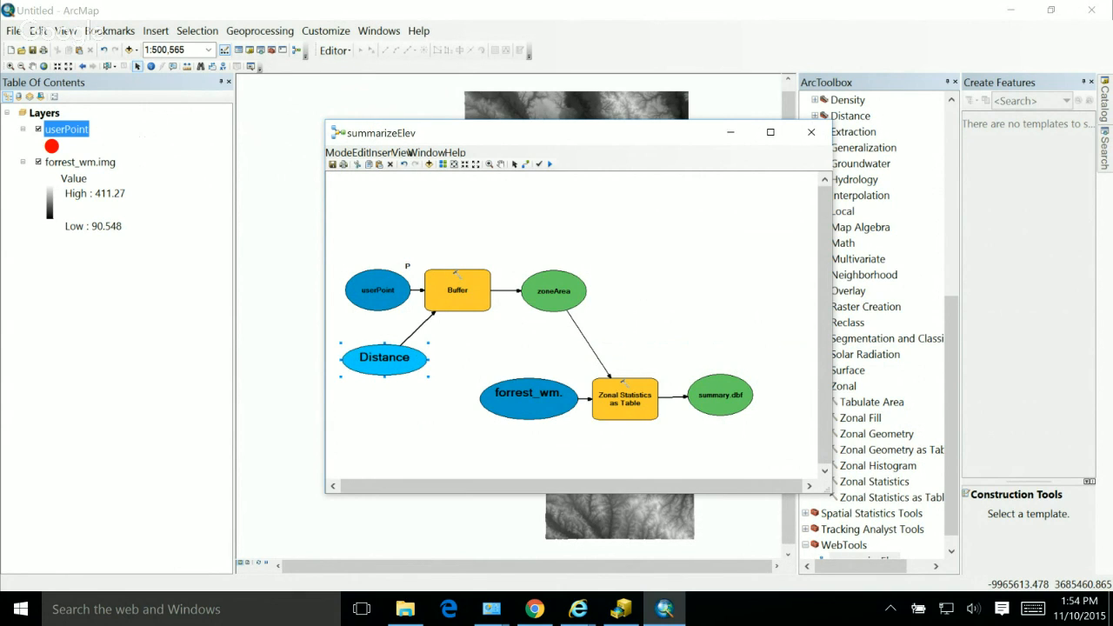
right_click(391, 360)
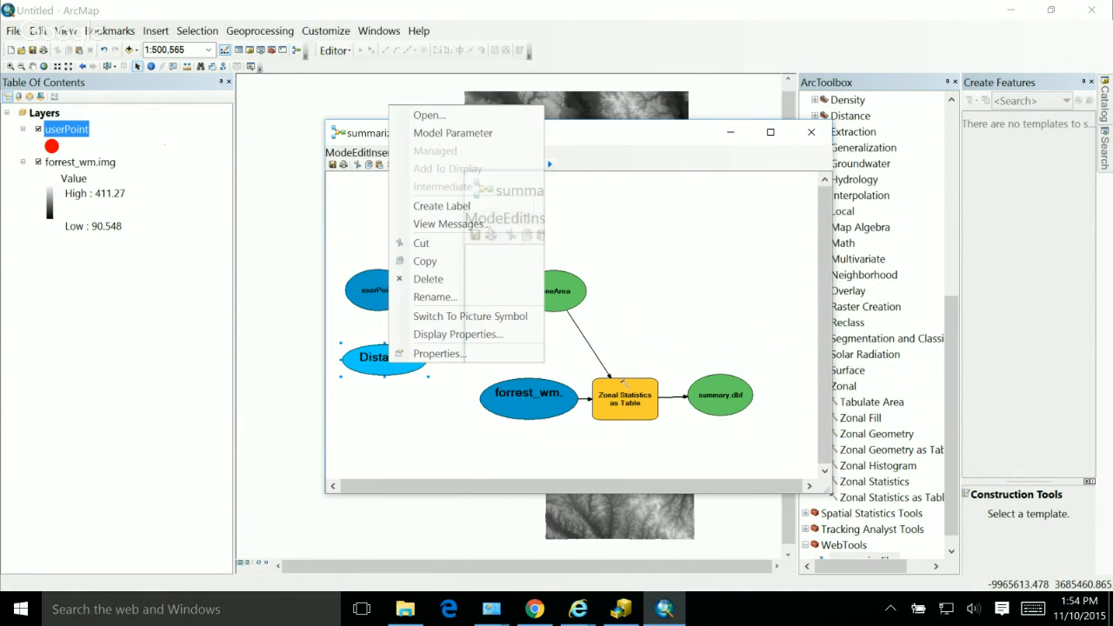
click(452, 132)
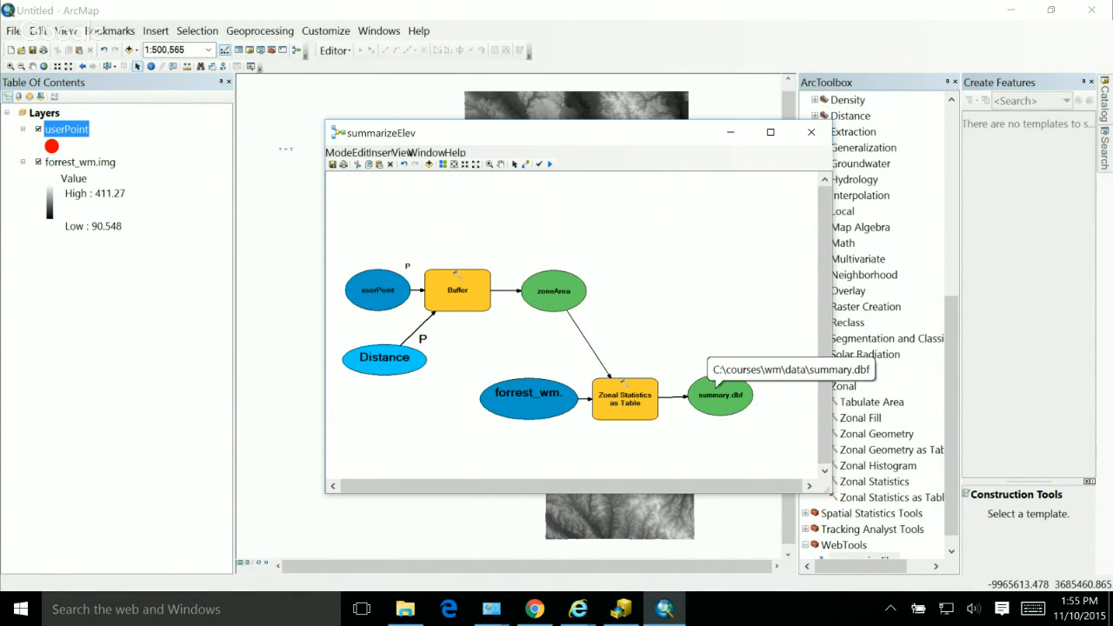
right_click(716, 387)
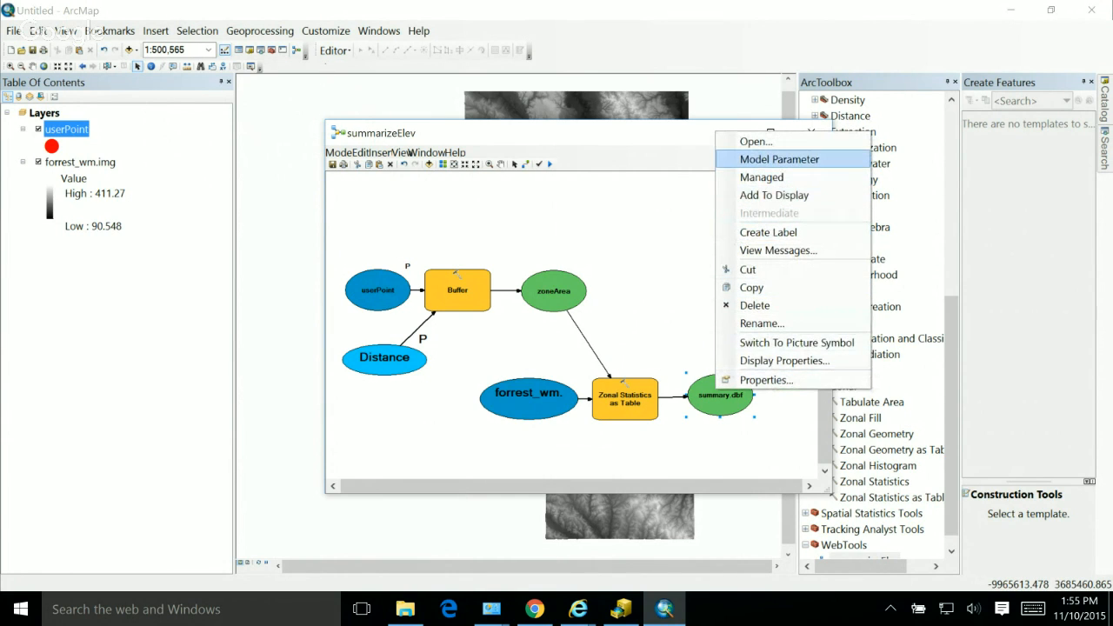
click(779, 160)
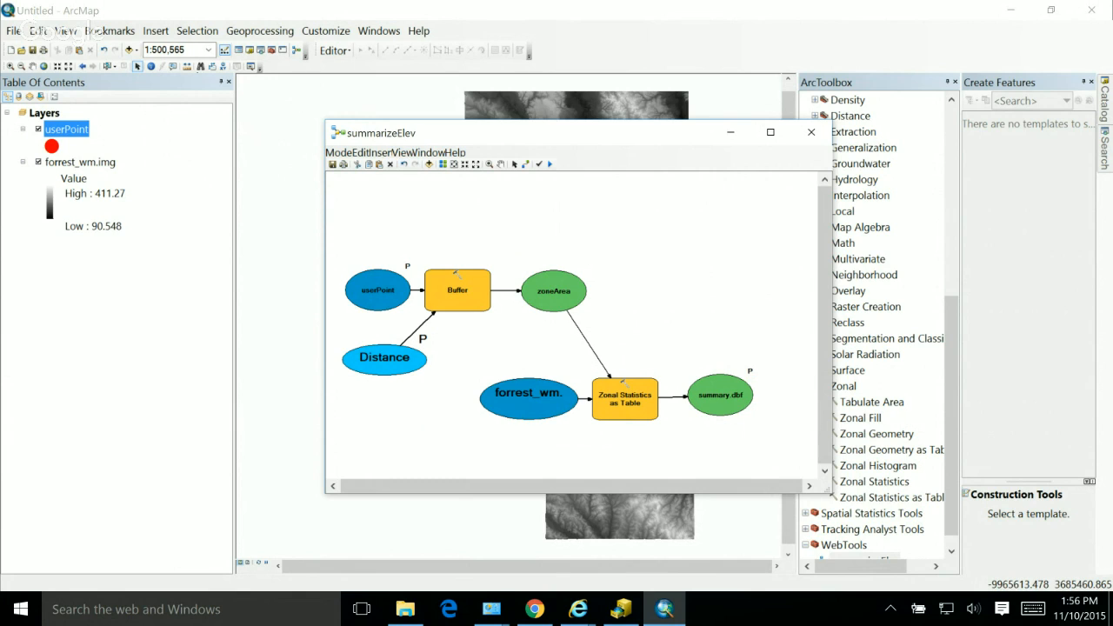
Step: Try to run the summarizeElev model and close its progress report
click(338, 152)
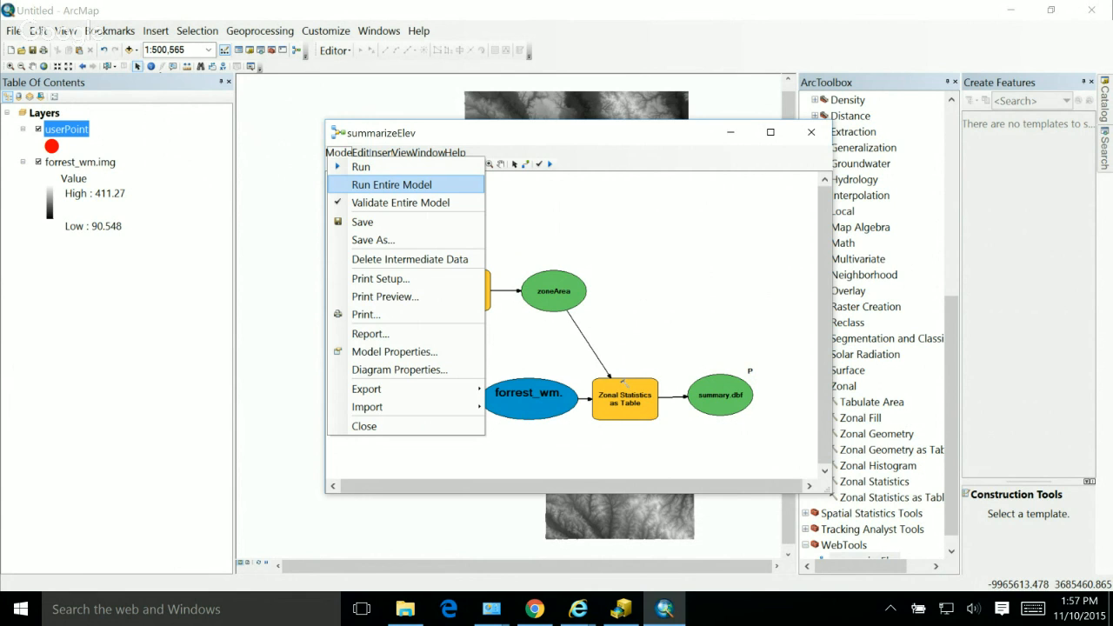
click(361, 167)
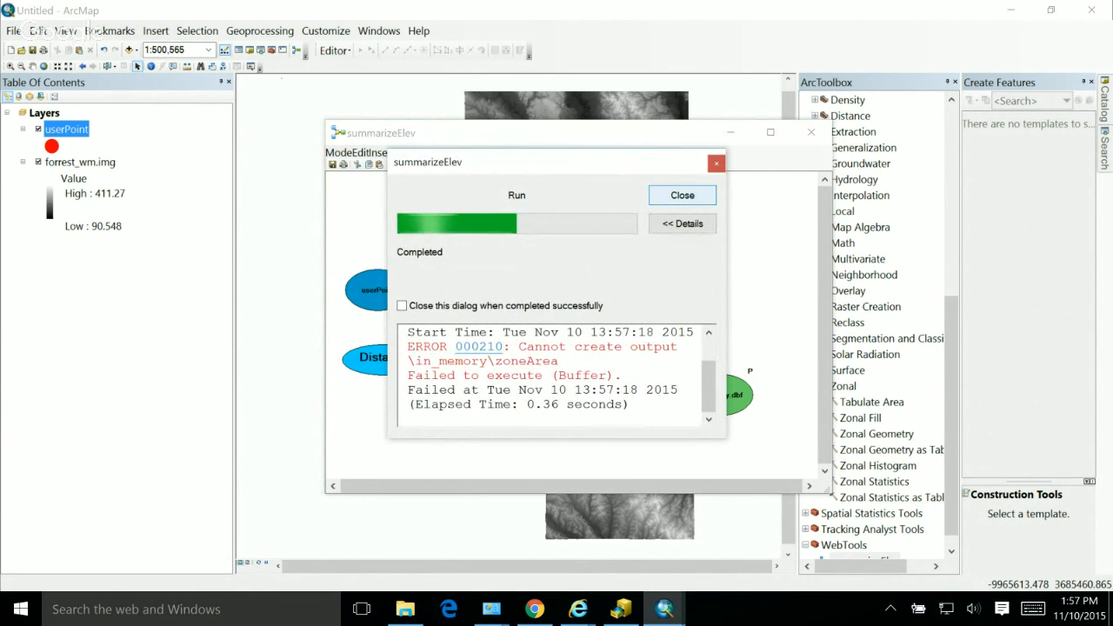
click(682, 196)
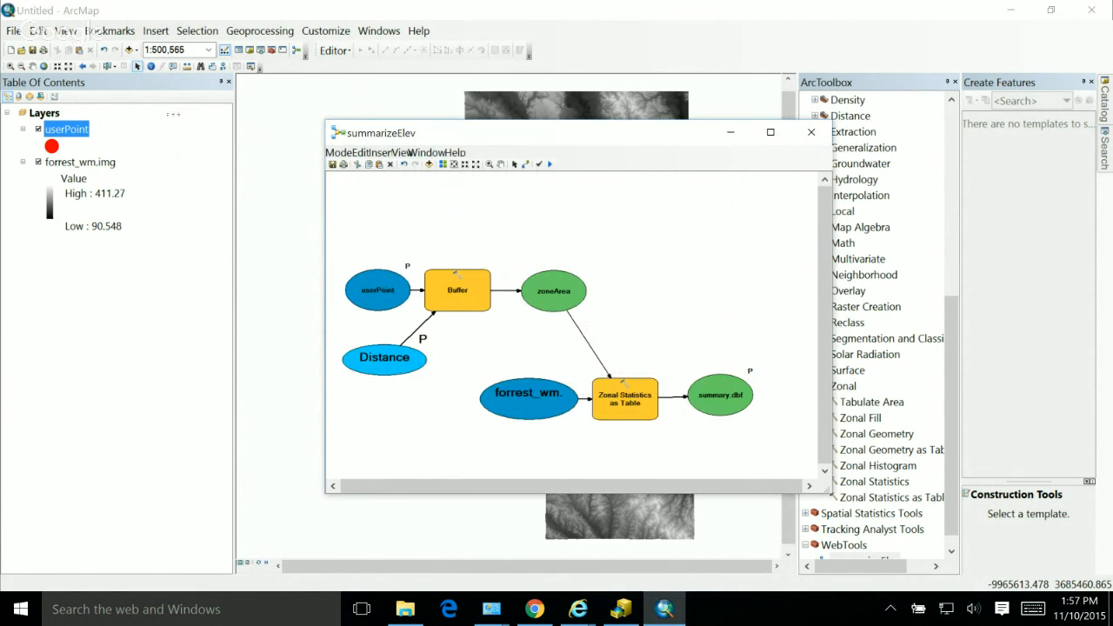
Step: Open the Buffer tool's parameters in the model, and search the web in Chrome for "in memory model builder"
double_click(457, 291)
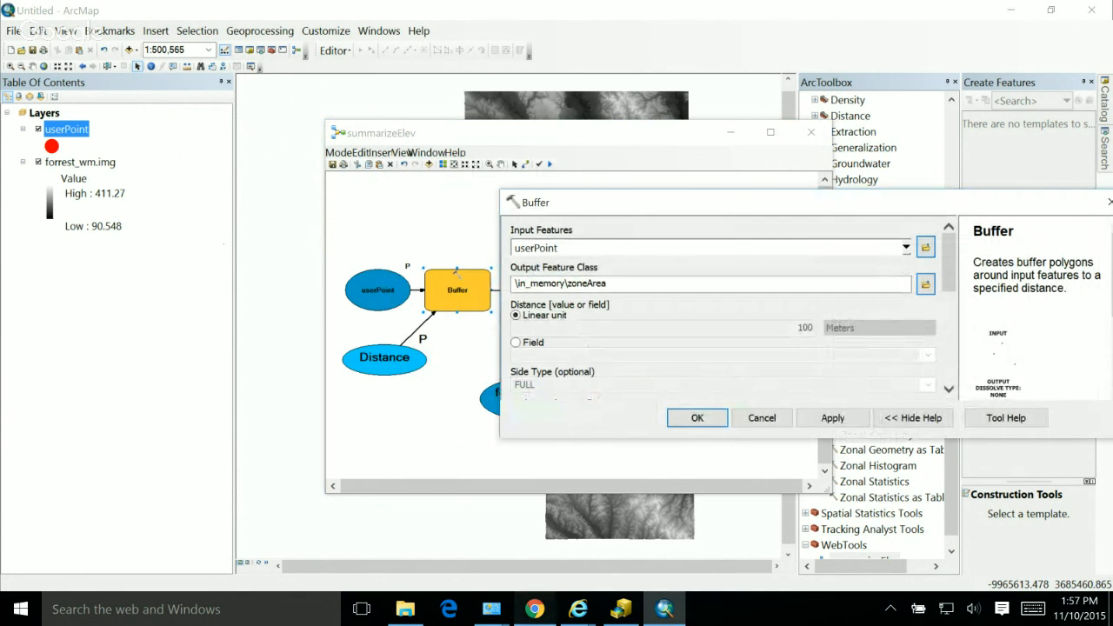
click(535, 608)
click(850, 12)
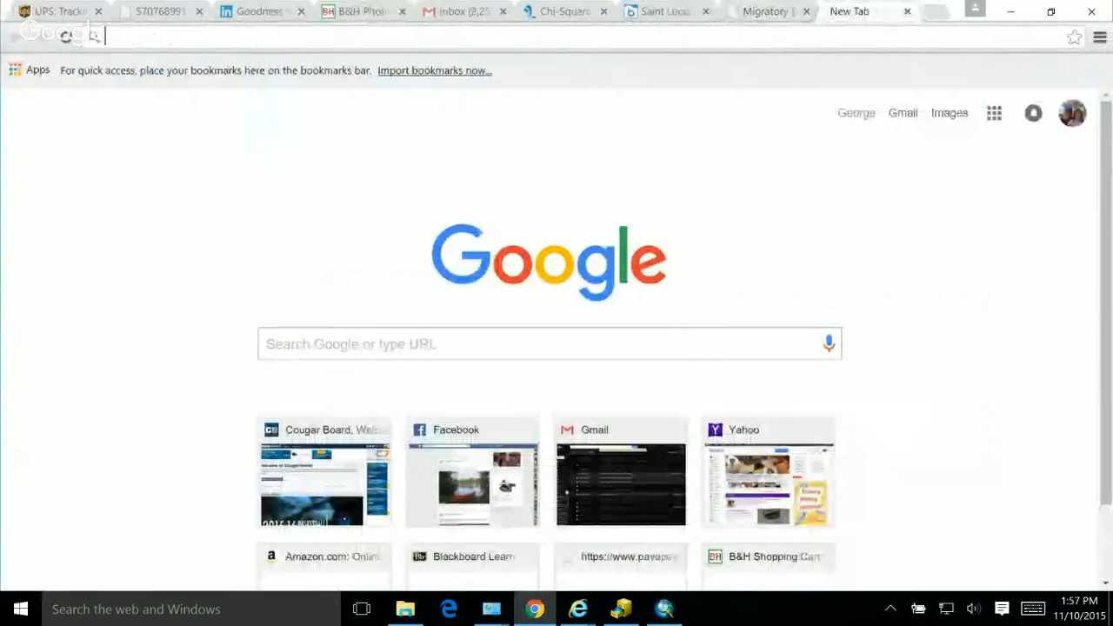
text(in memory model)
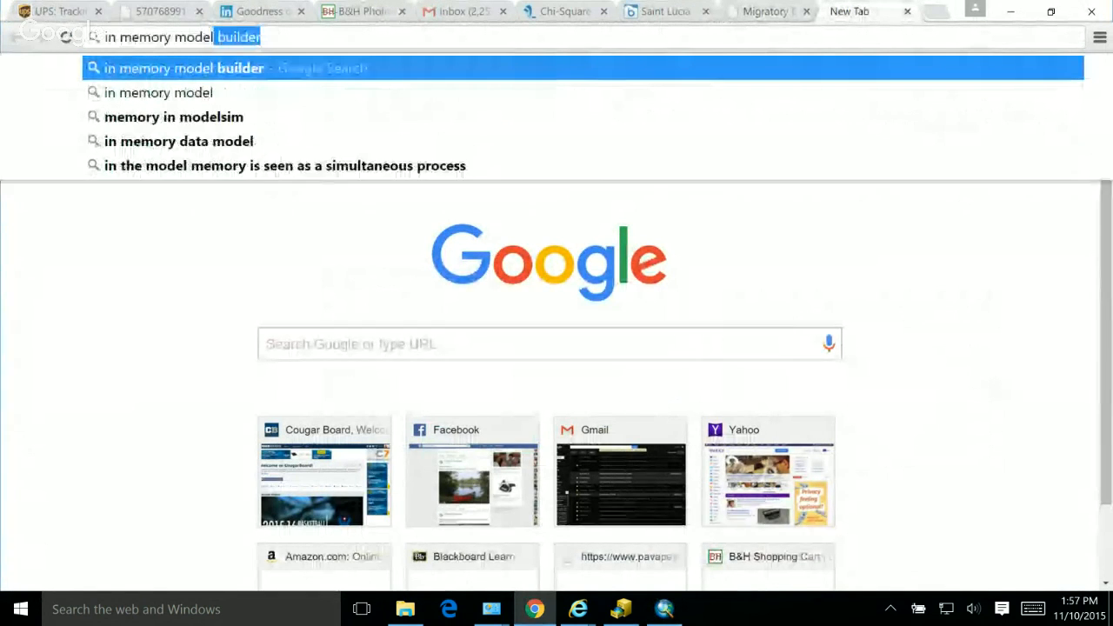
key(Return)
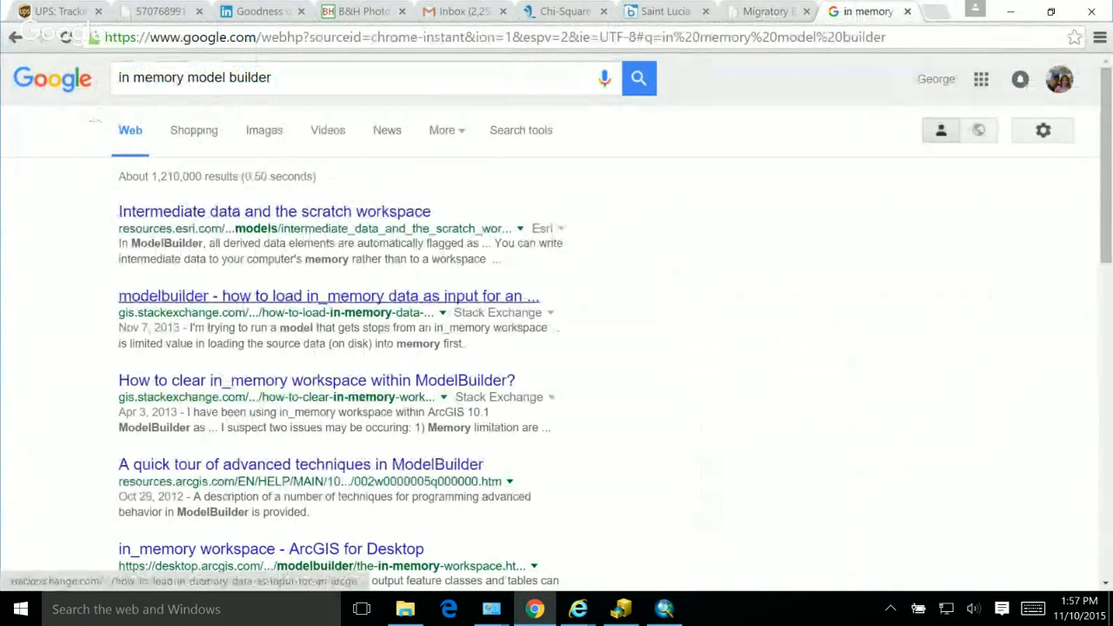
Step: Open the Esri page "Intermediate data and the scratch workspace" and find the in_memory pathname syntax on it
click(274, 212)
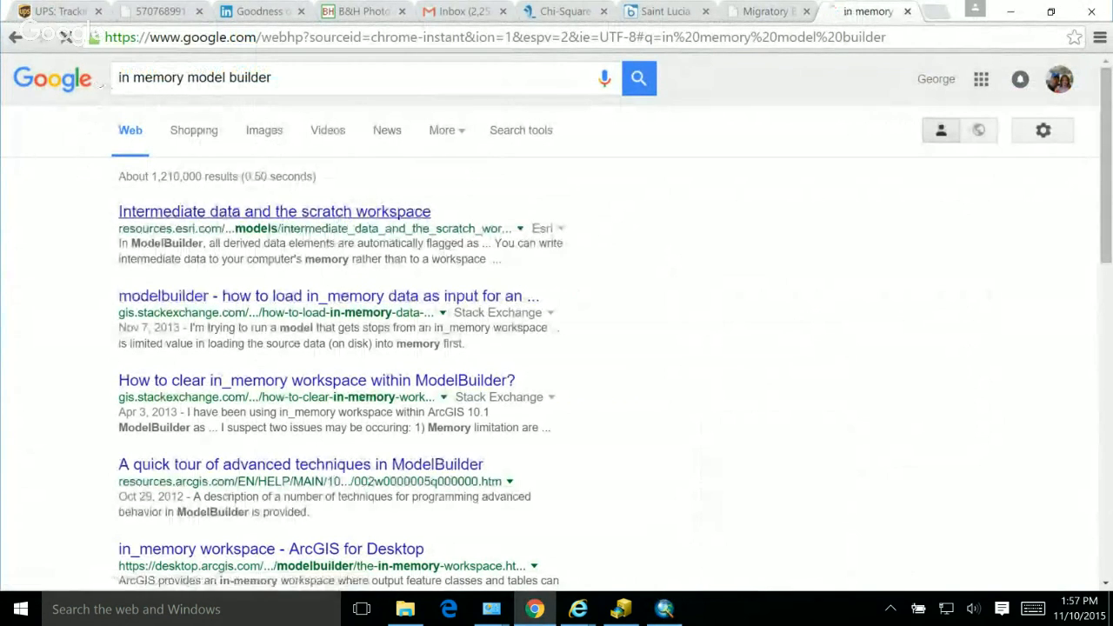
scroll(556, 321, down, 5)
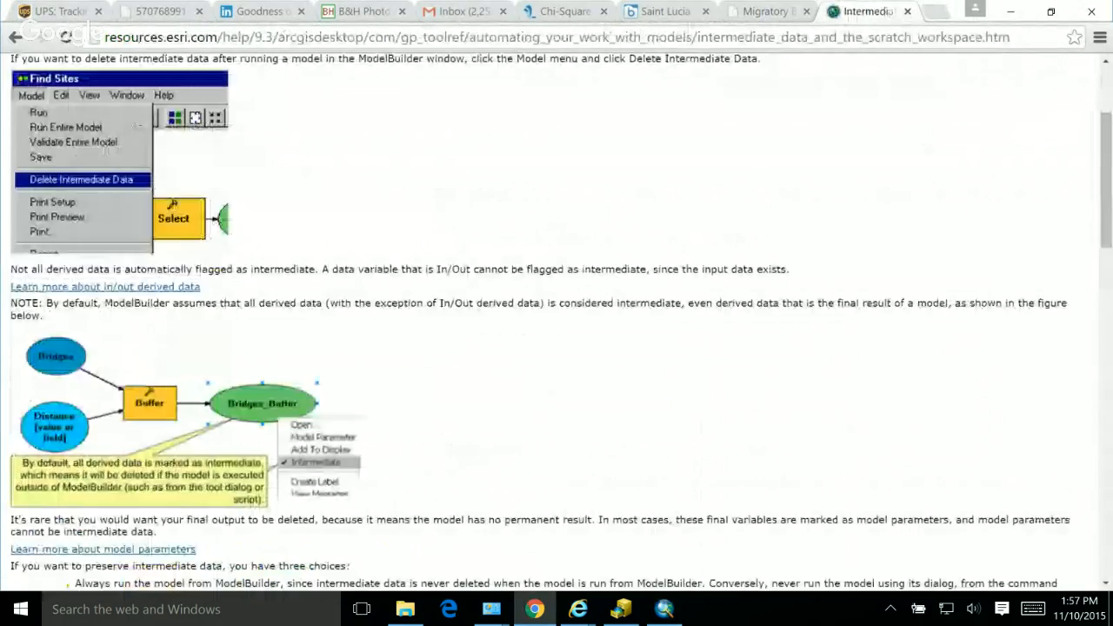
scroll(556, 321, down, 3)
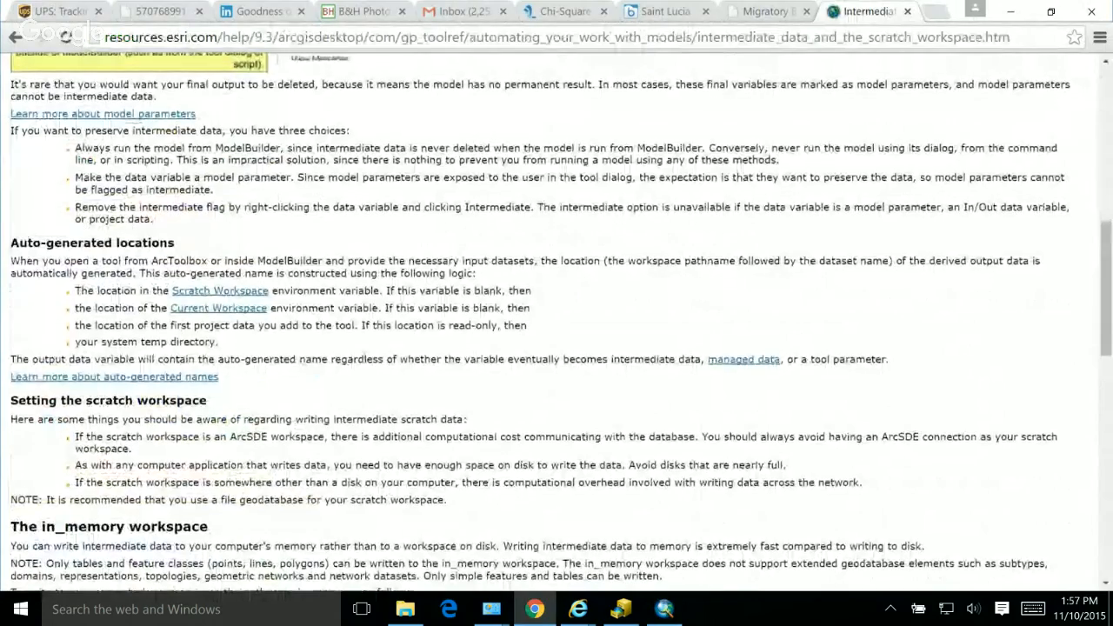
key(ctrl+f)
text(in)
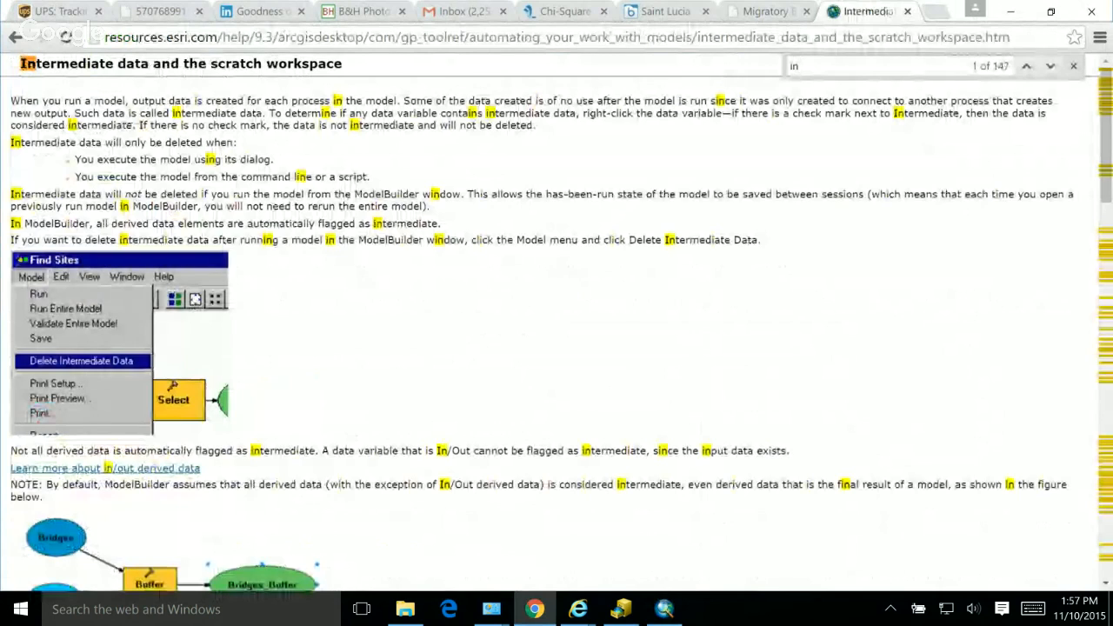
text(_memo)
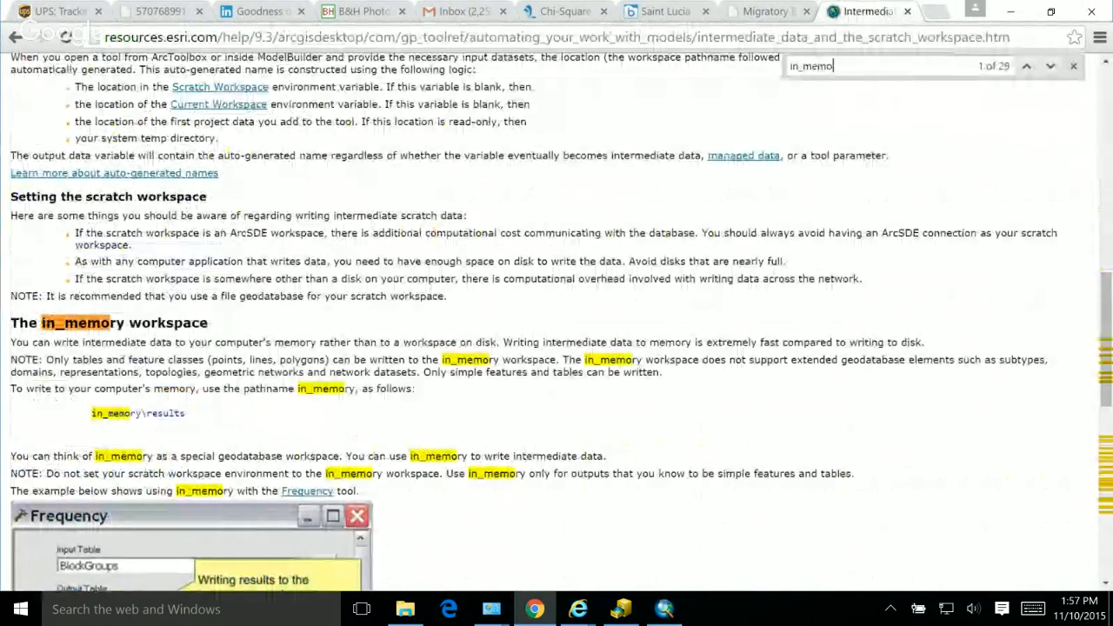
Step: Switch back to ArcMap and change the Buffer tool's output feature class to in_memory\zoneArea
key(alt+Tab)
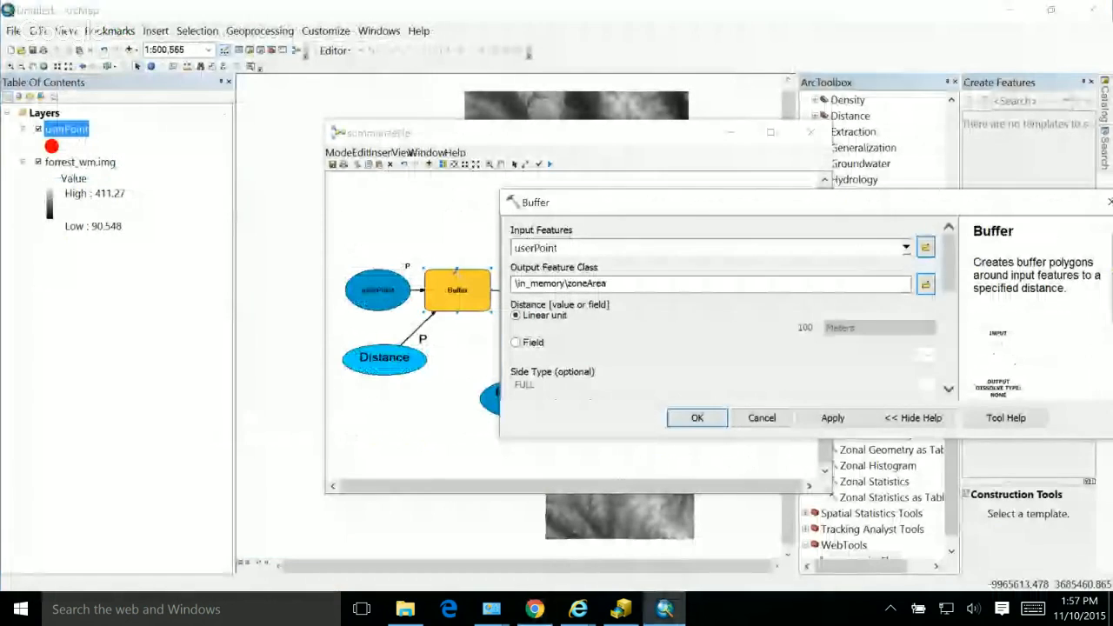
click(518, 283)
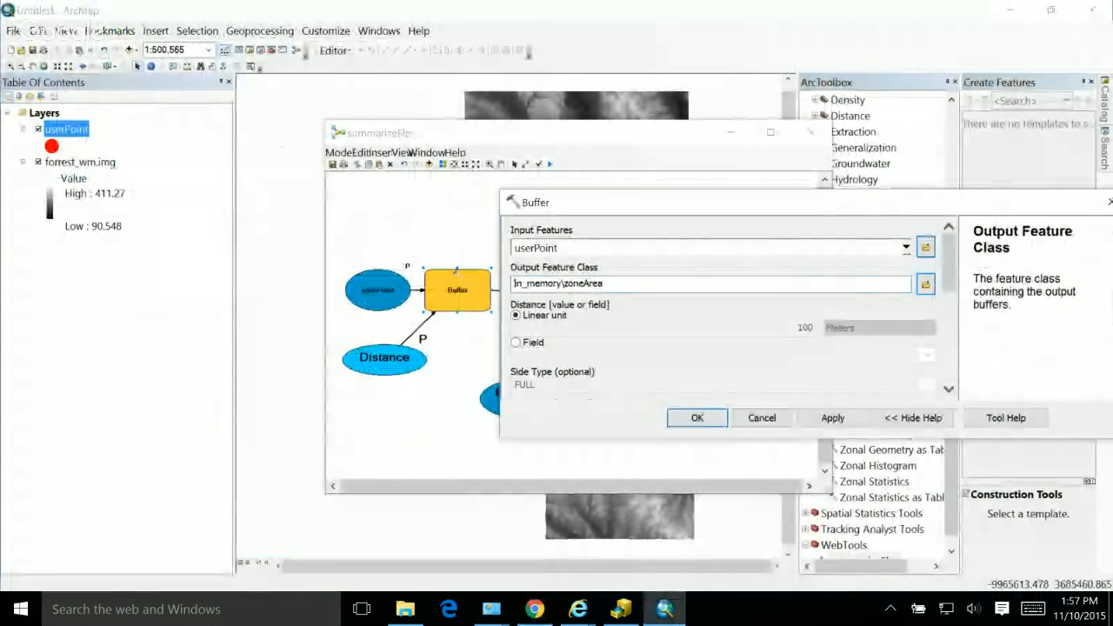
key(Return)
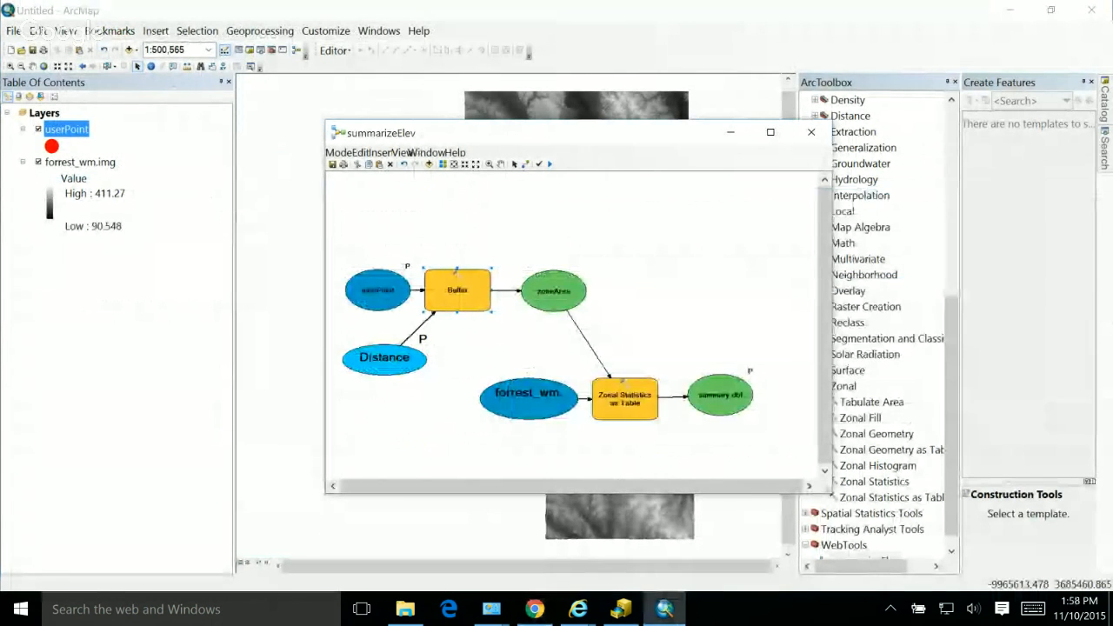
Step: Run the summarizeElev model and close its progress report
click(339, 152)
click(361, 167)
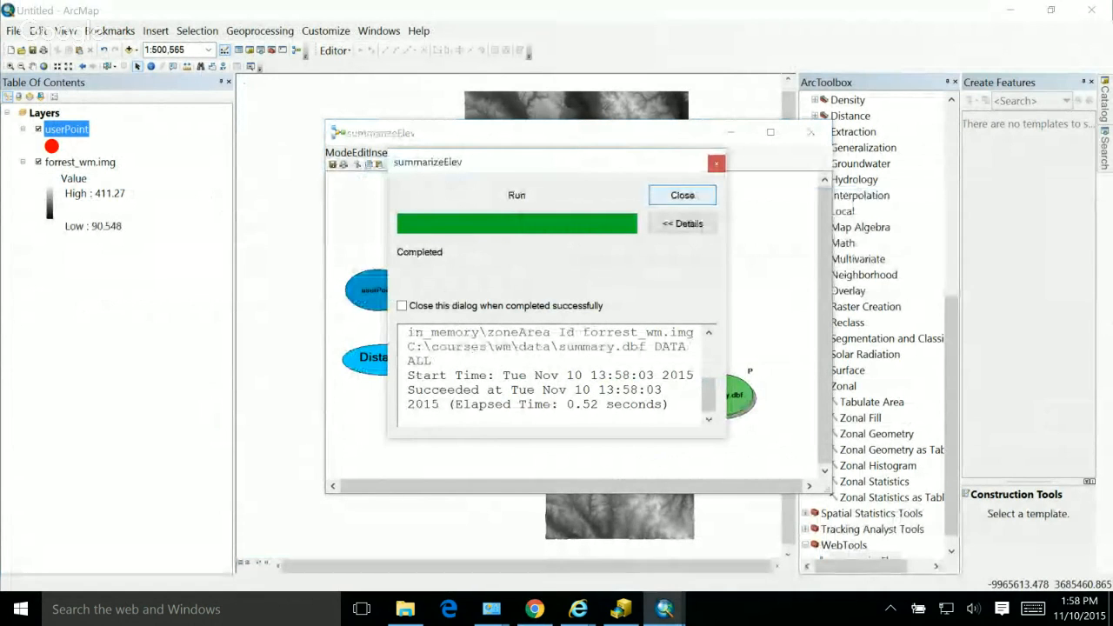
click(683, 195)
Step: Review the Buffer tool's parameters once more and close the summarizeElev model editor
double_click(457, 290)
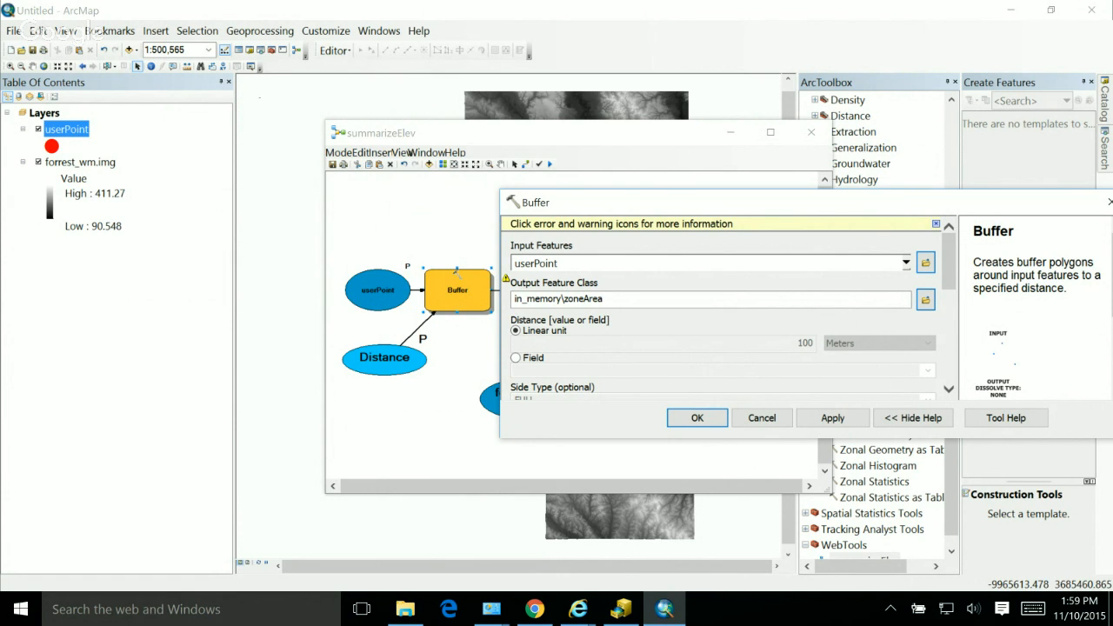
click(696, 417)
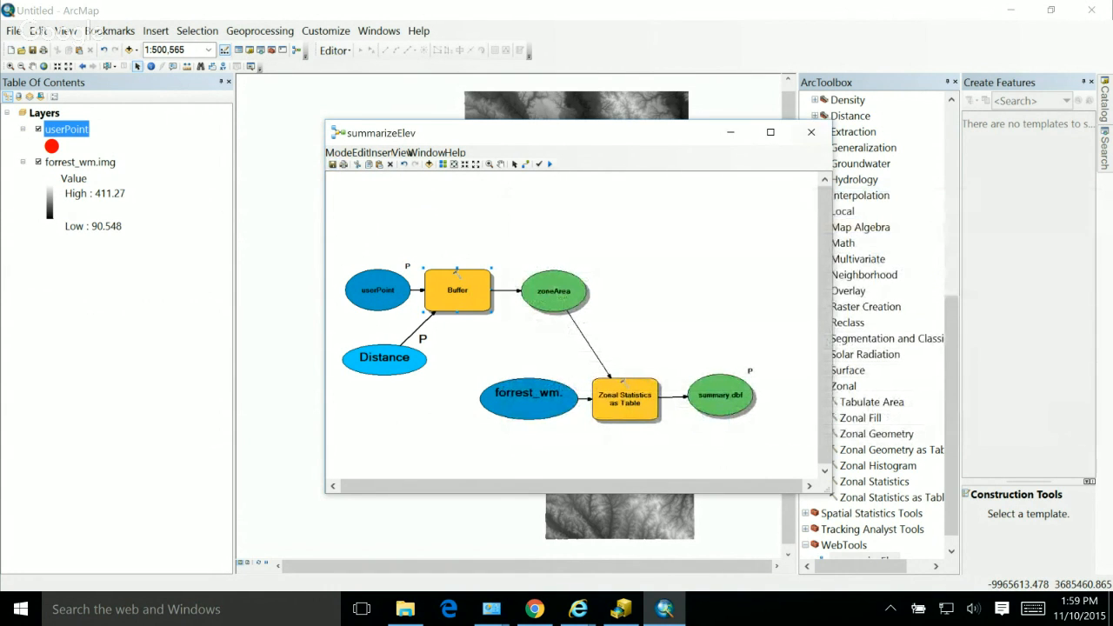
click(811, 132)
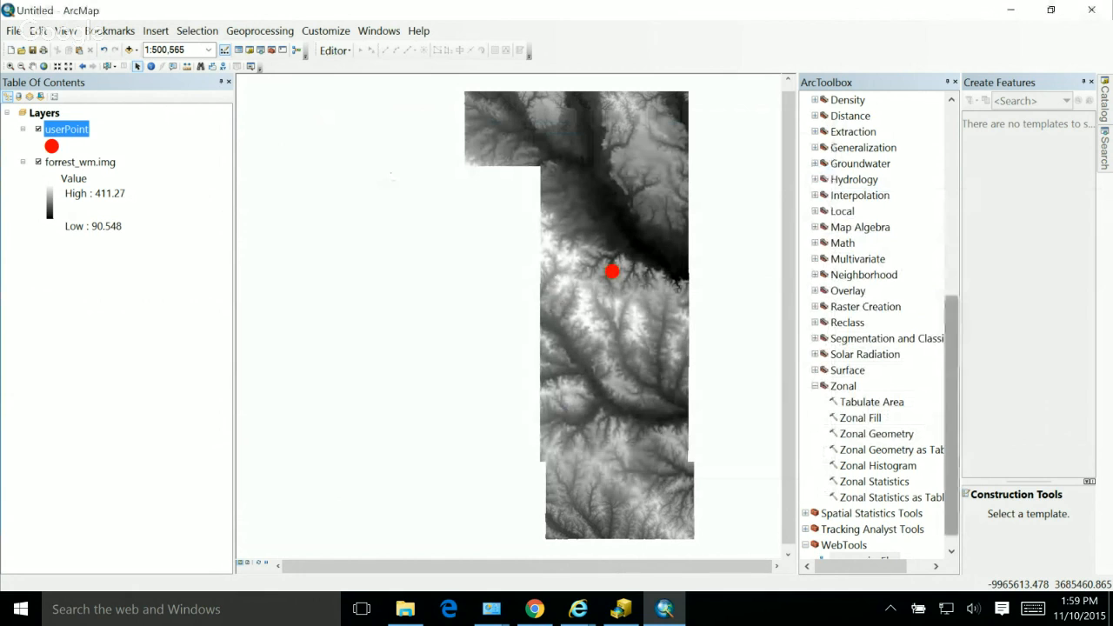
Step: Open summarizeElev as a tool from the WebTools toolbox, examine its exposed parameters, and cancel without running it
drag(951, 416, 951, 426)
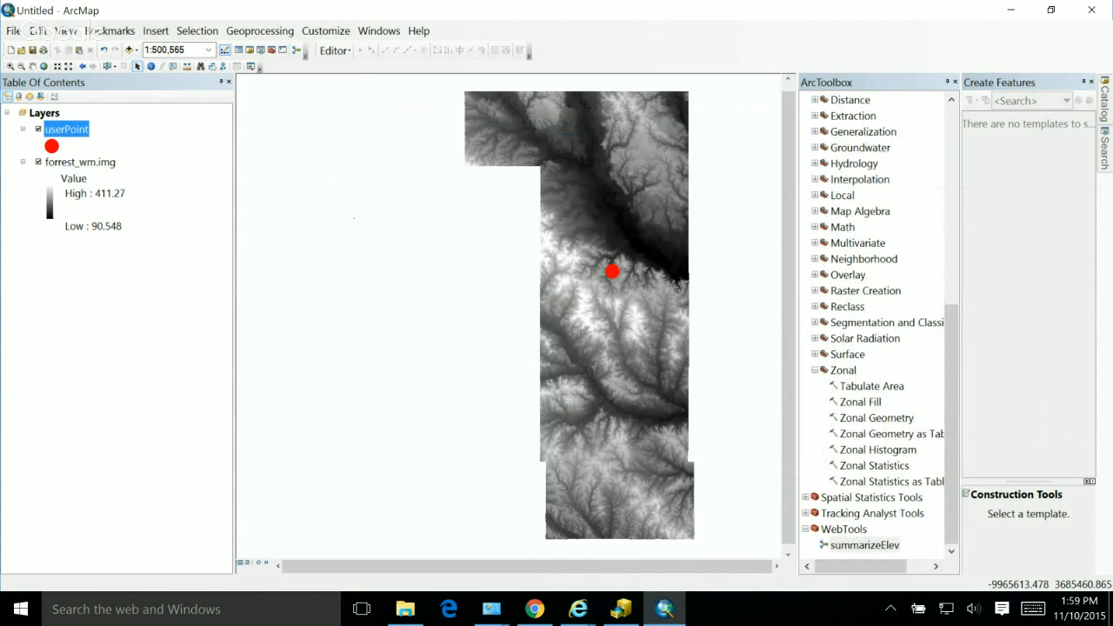
double_click(864, 544)
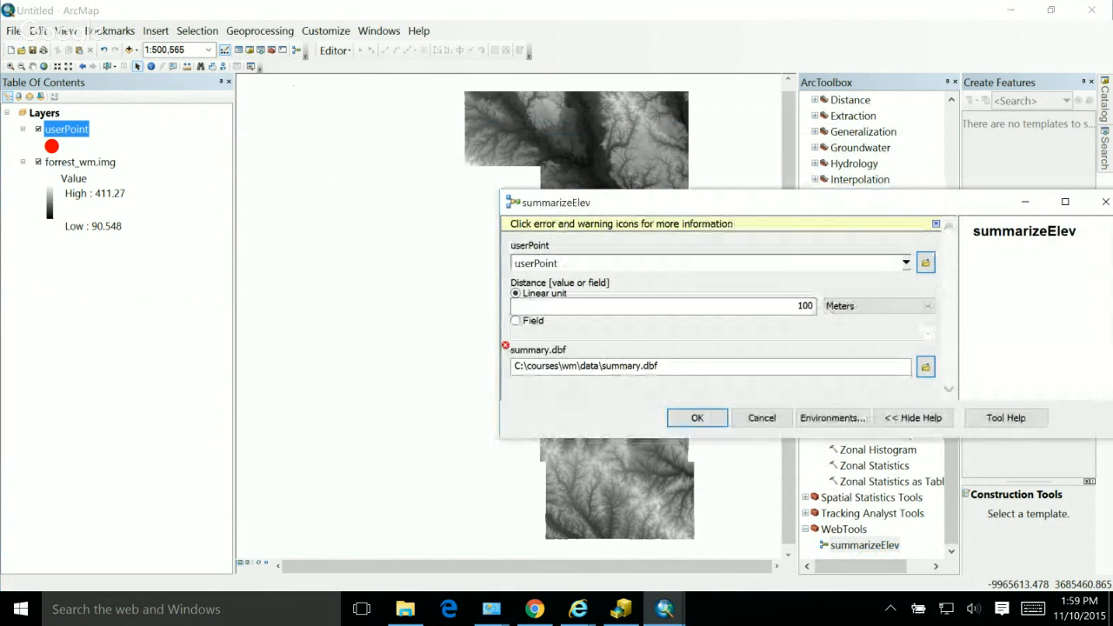
drag(748, 202, 466, 133)
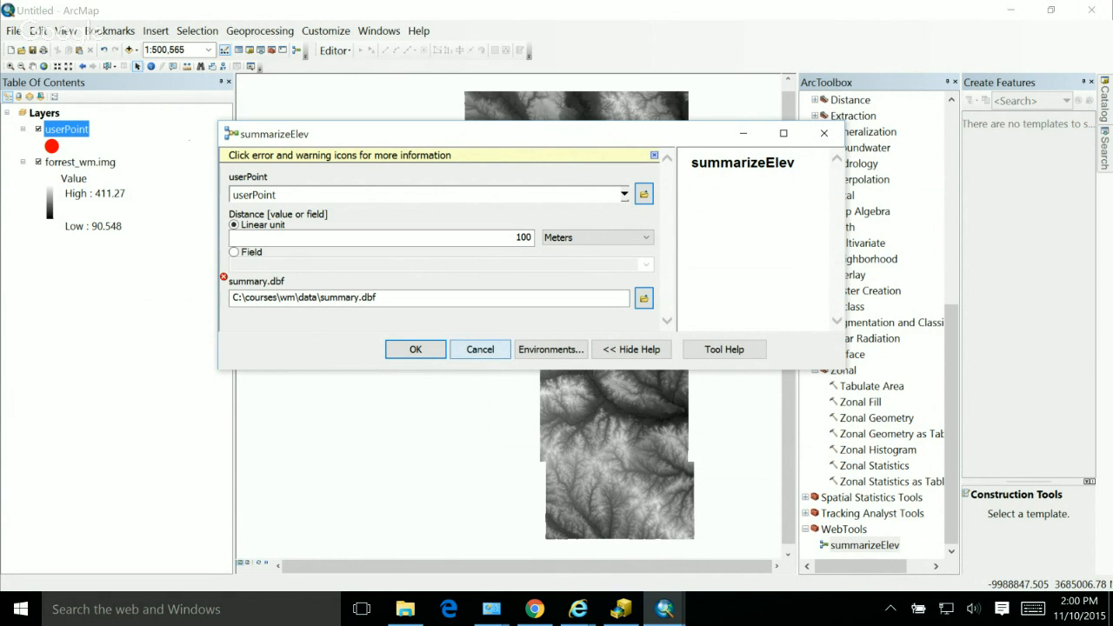
click(480, 350)
Step: Open the summarizeElev model for editing and inspect the data type properties of its summary.dbf output
right_click(839, 545)
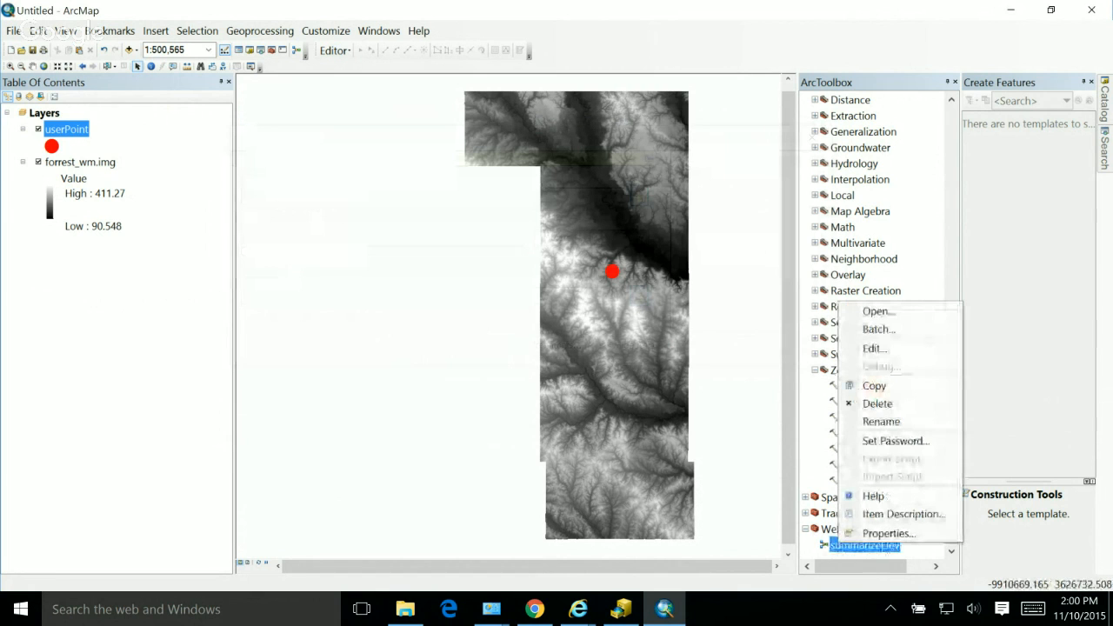
click(875, 349)
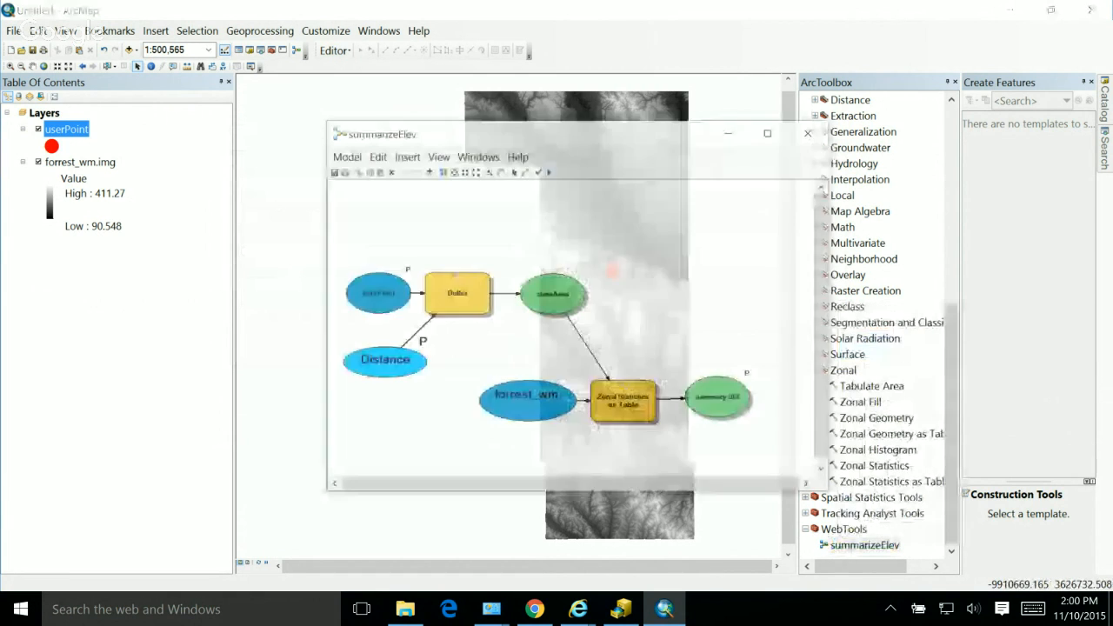
right_click(720, 402)
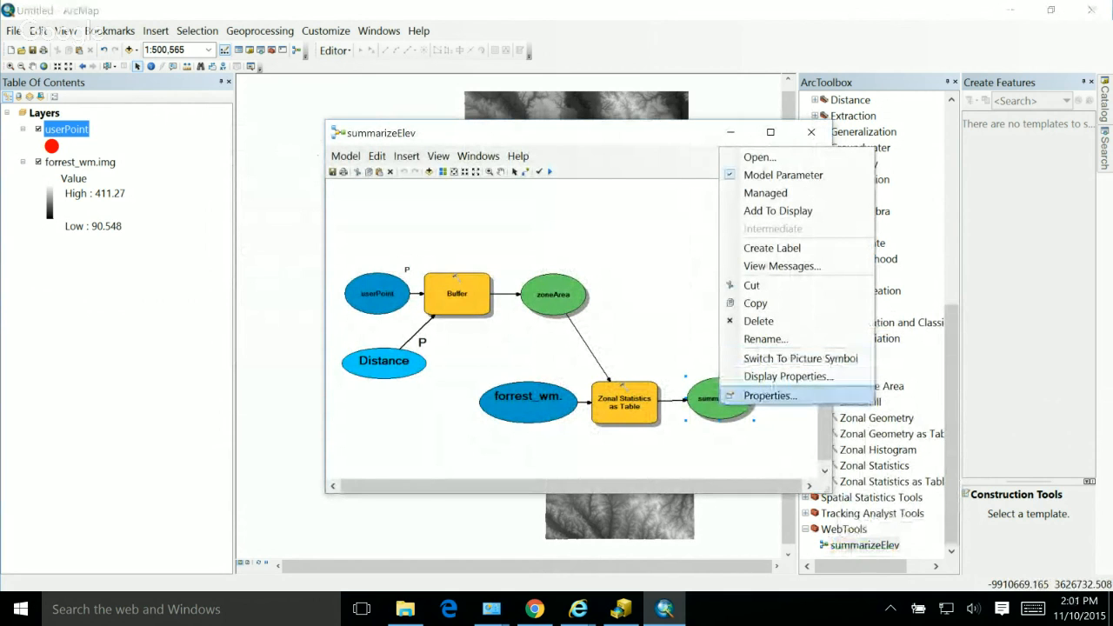
click(783, 396)
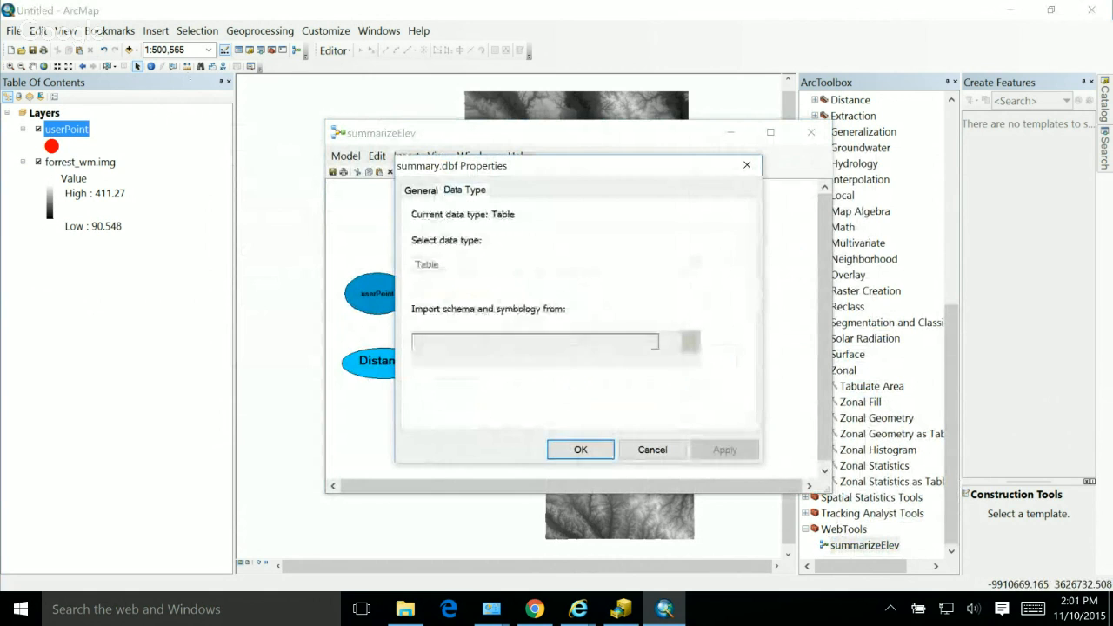
click(746, 165)
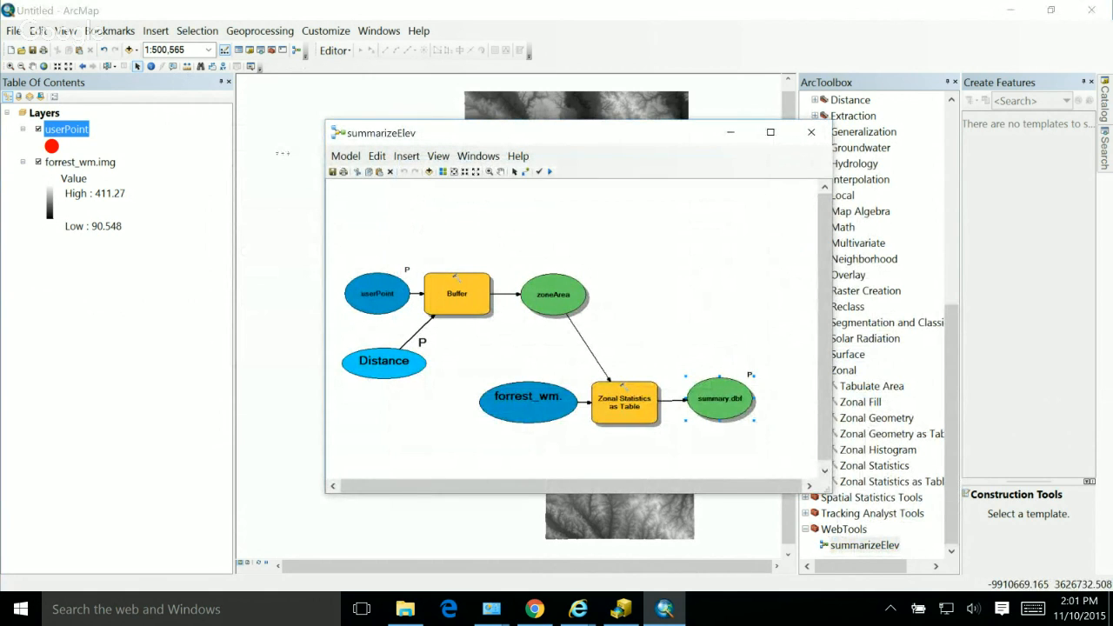
Step: Rename the model's summary.dbf output element to Summary and close the model editor
right_click(728, 401)
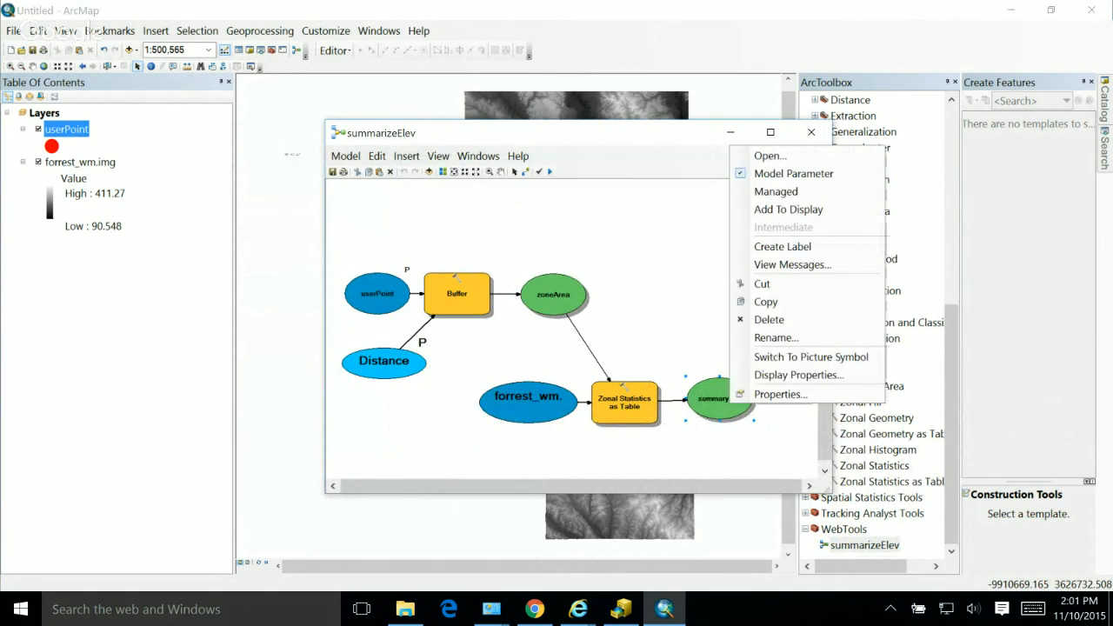
click(776, 338)
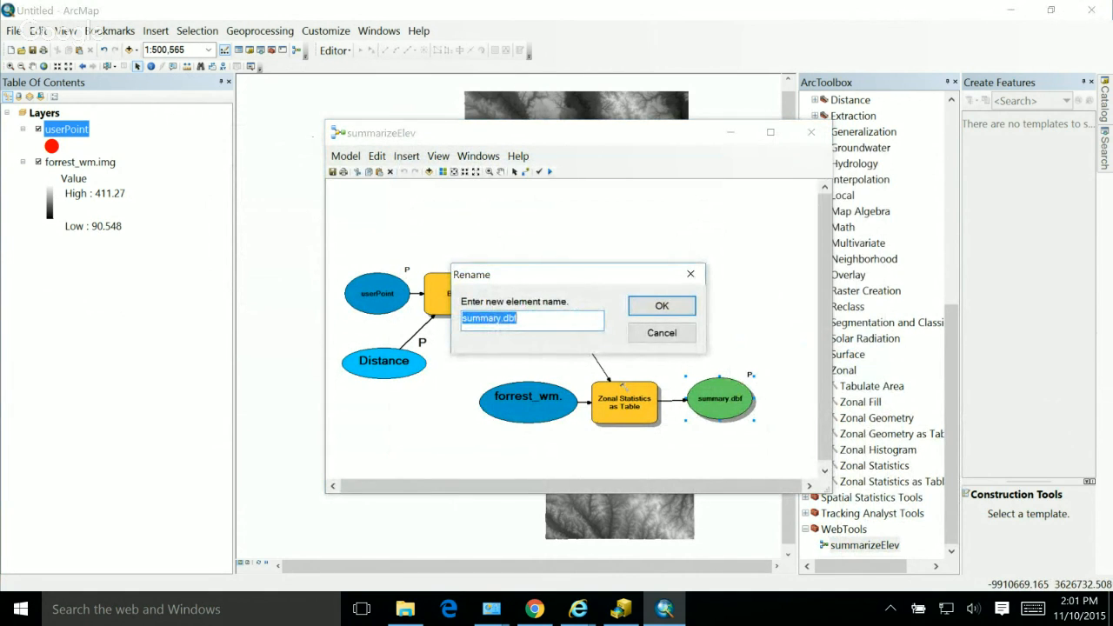
text(Summary)
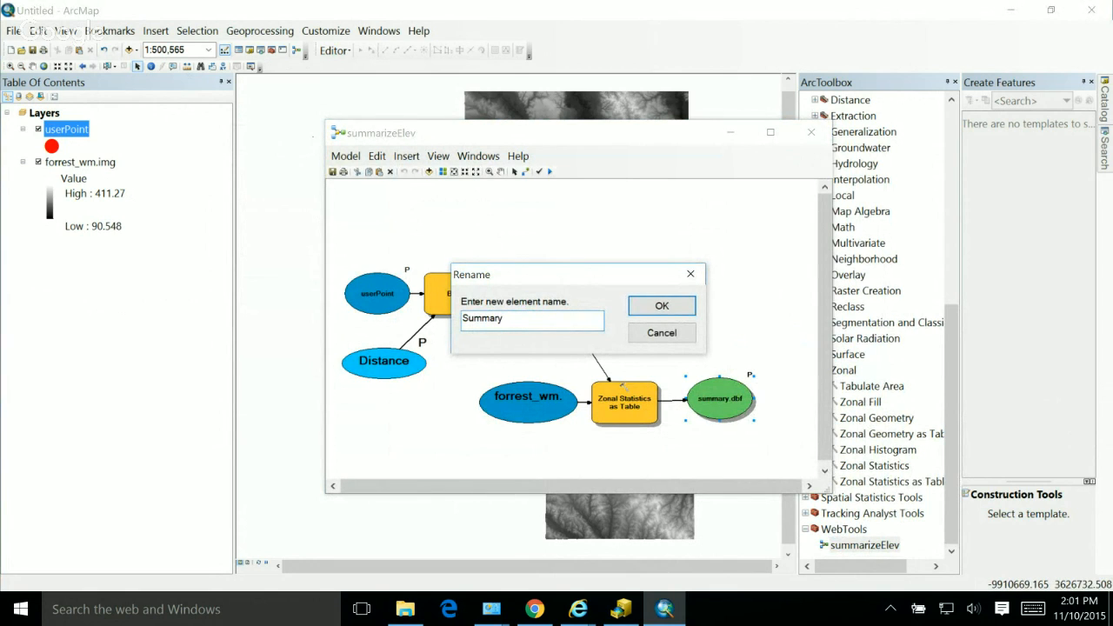
key(Return)
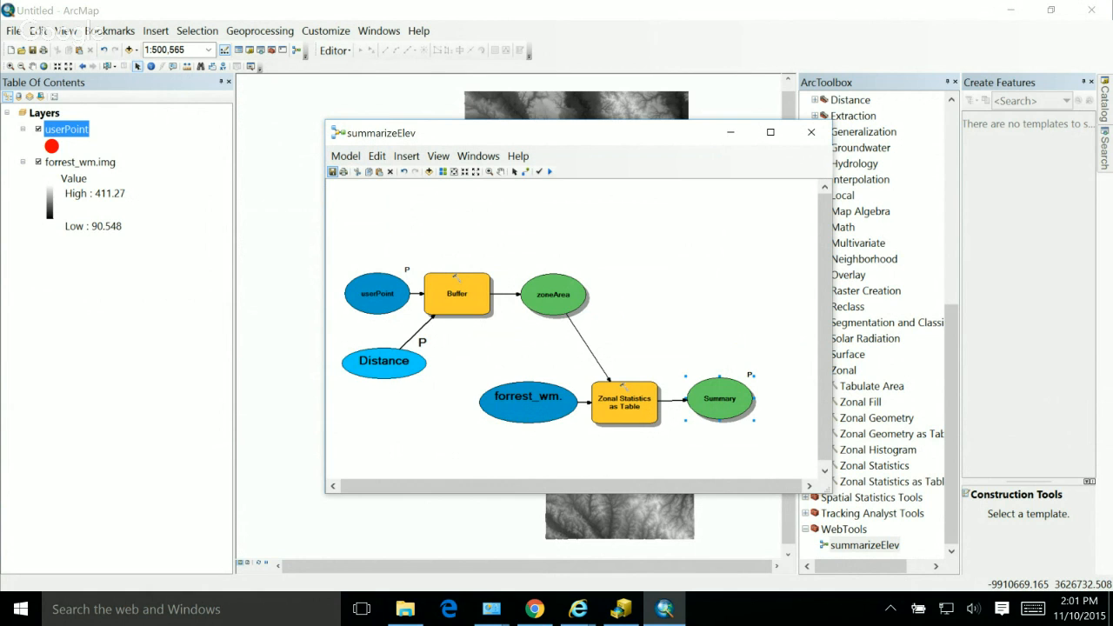
click(811, 132)
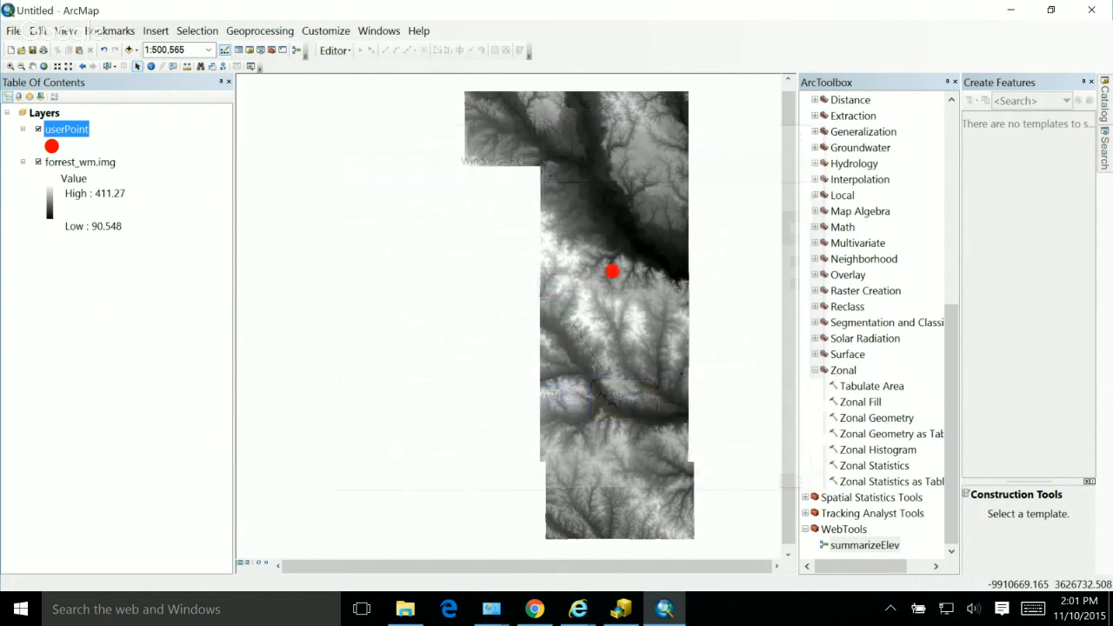
Step: Open the summarizeElev tool, check the error flagged on the Summary parameter, and cancel without running it
double_click(864, 545)
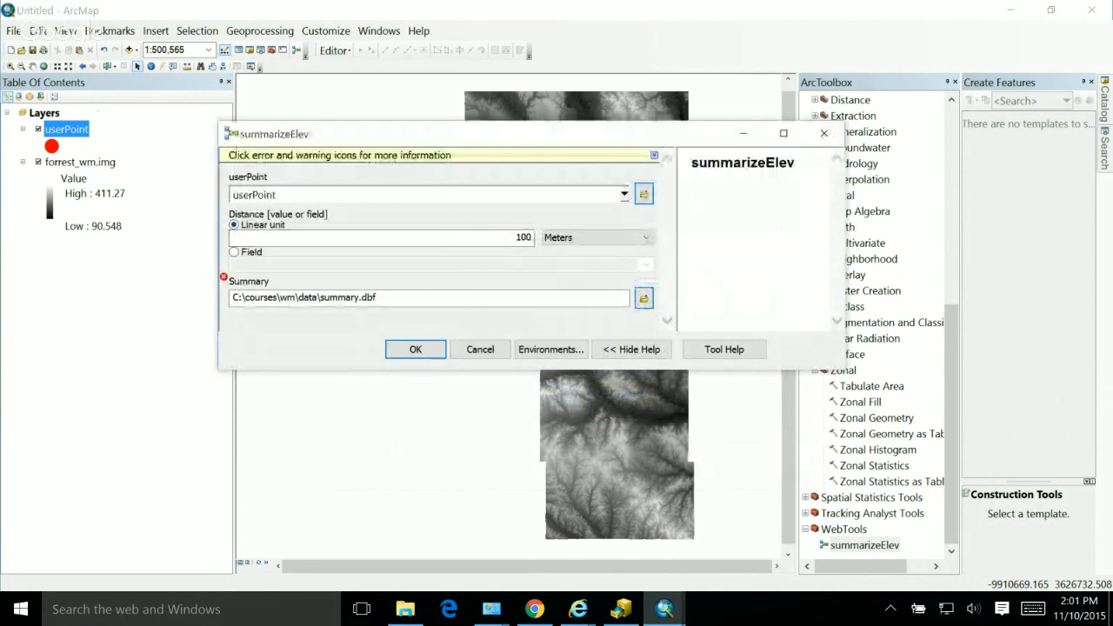
mouse_move(224, 278)
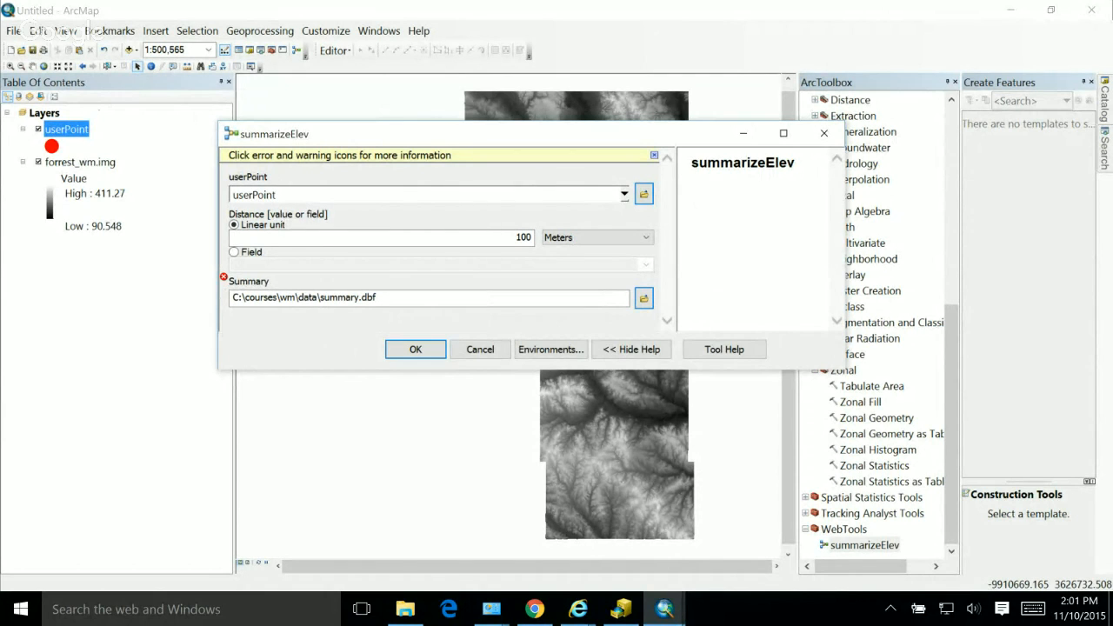
click(480, 348)
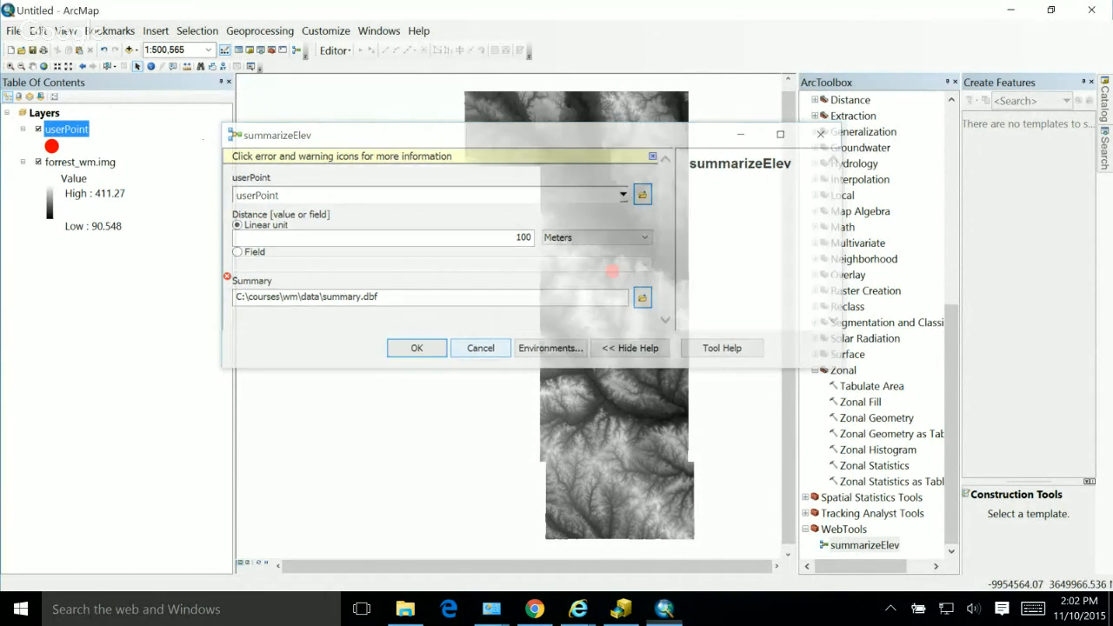
Step: Turn on overwriting the outputs of geoprocessing operations in the Geoprocessing Options
click(259, 31)
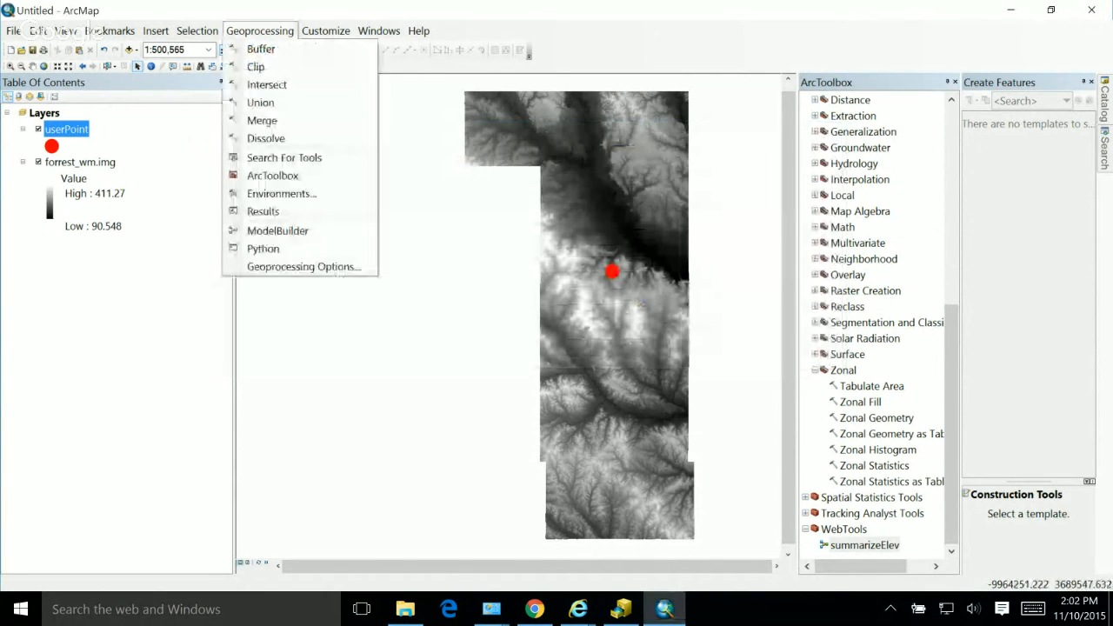
click(303, 266)
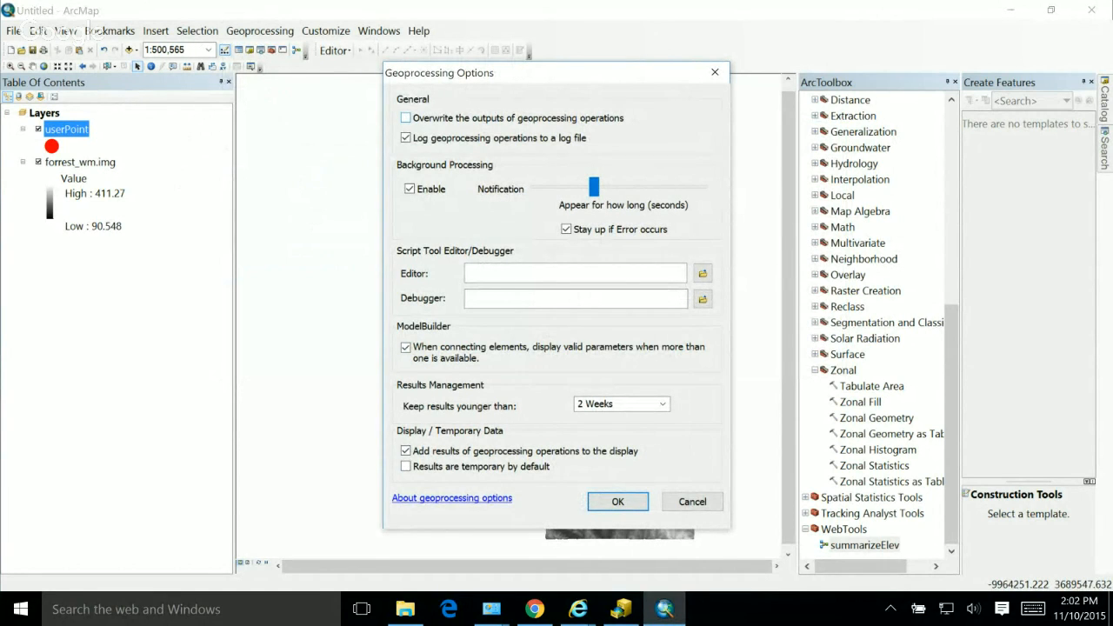
click(406, 118)
click(617, 502)
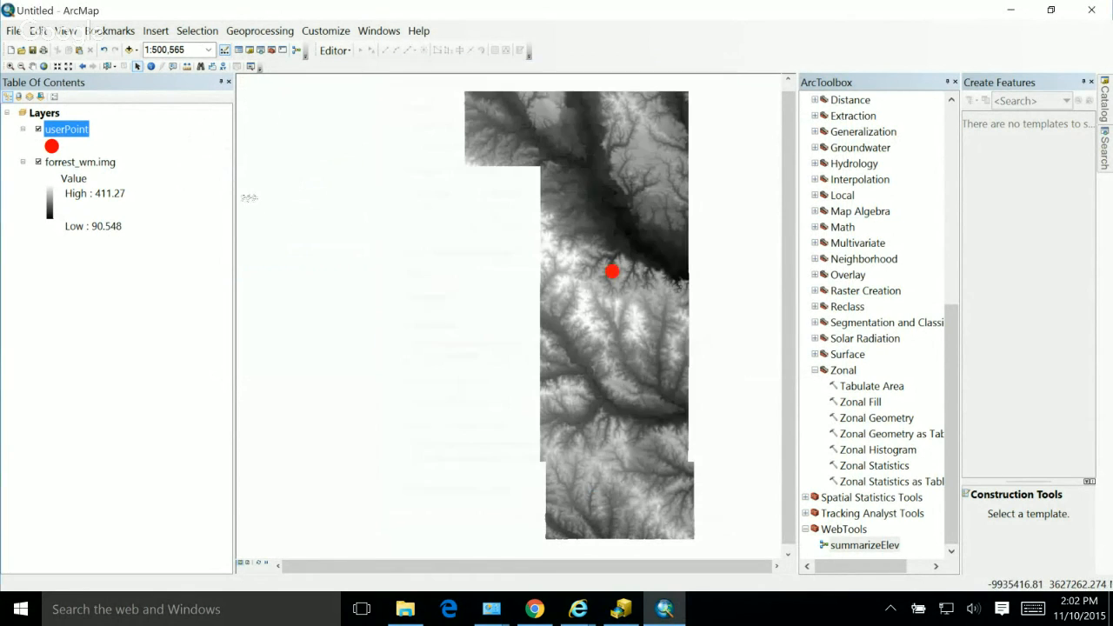
Step: Run the summarizeElev tool on userPoint with a 100 meter distance, outputting to C:\courses\wm\data\summary.dbf, and dismiss the completion report
double_click(864, 545)
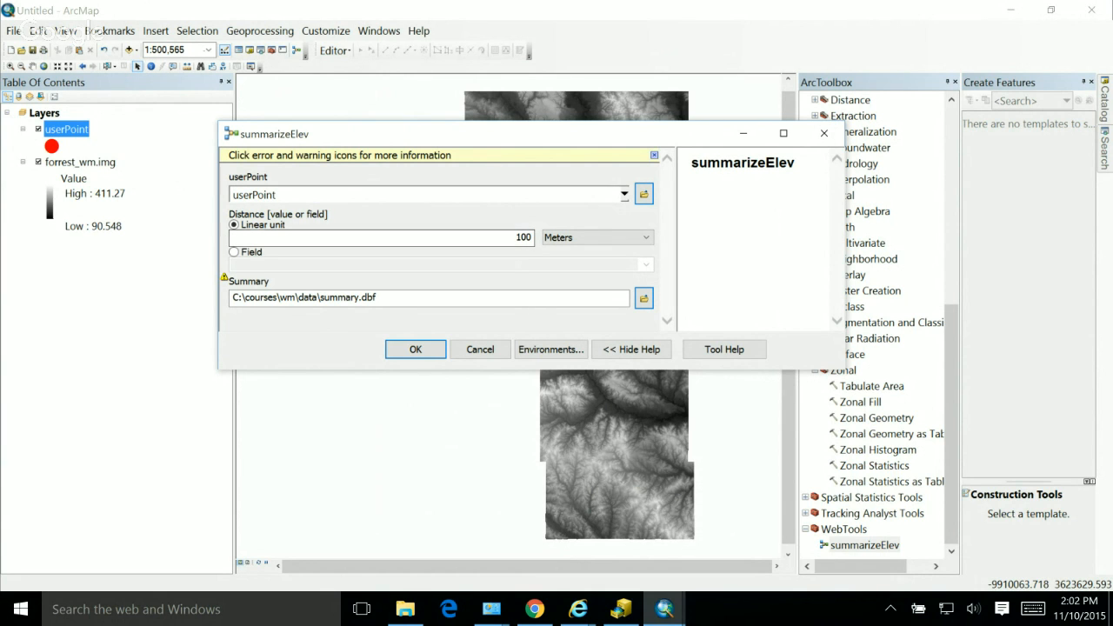
drag(452, 134, 331, 208)
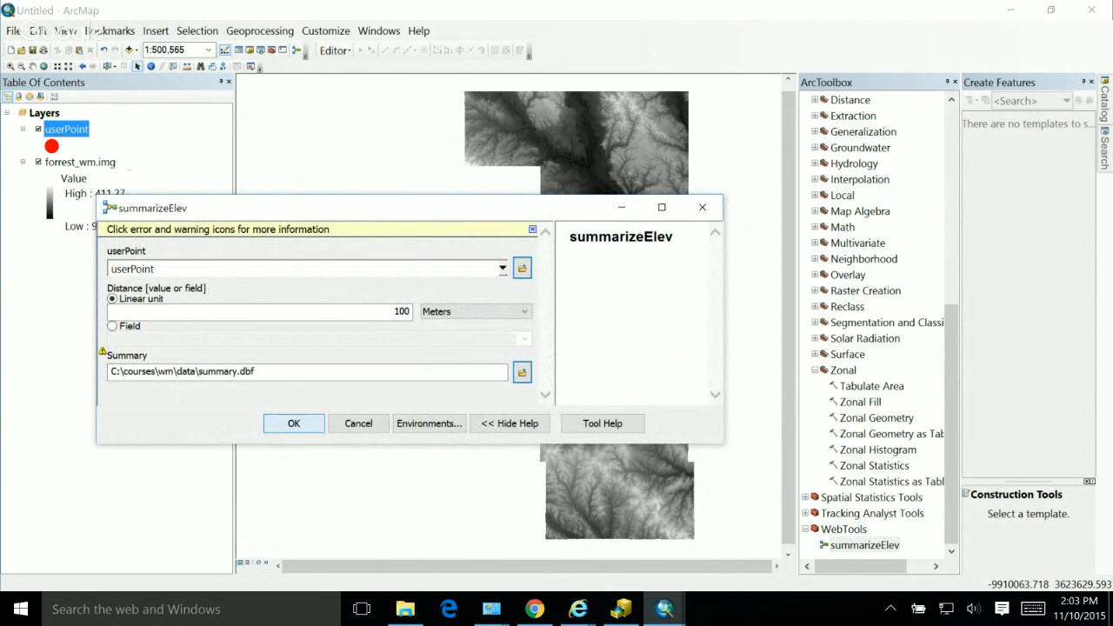
key(Return)
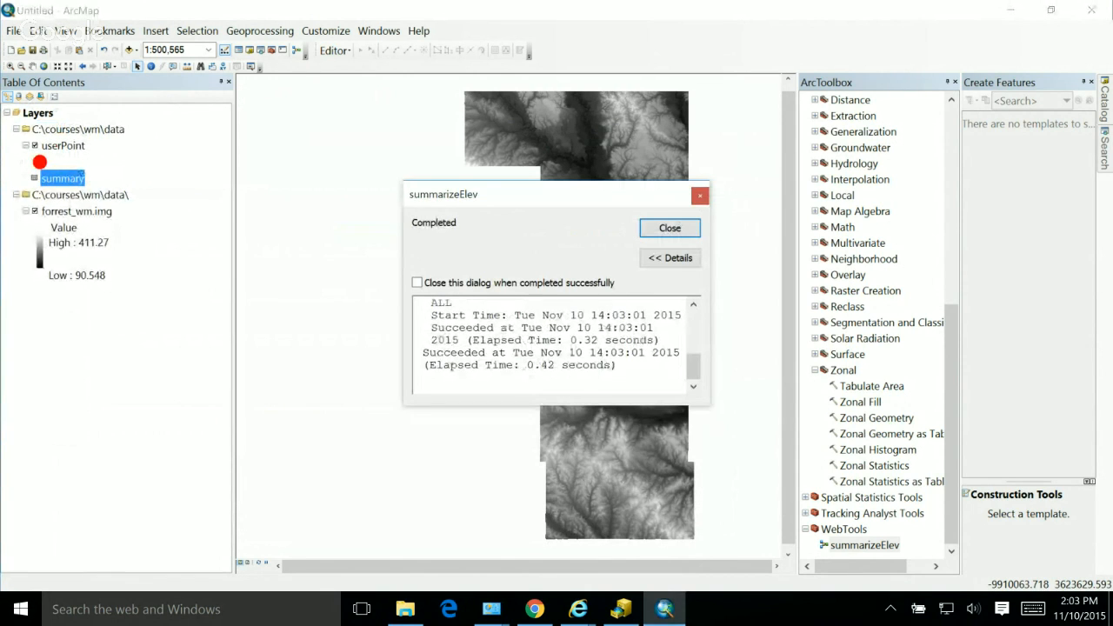
drag(403, 287, 255, 287)
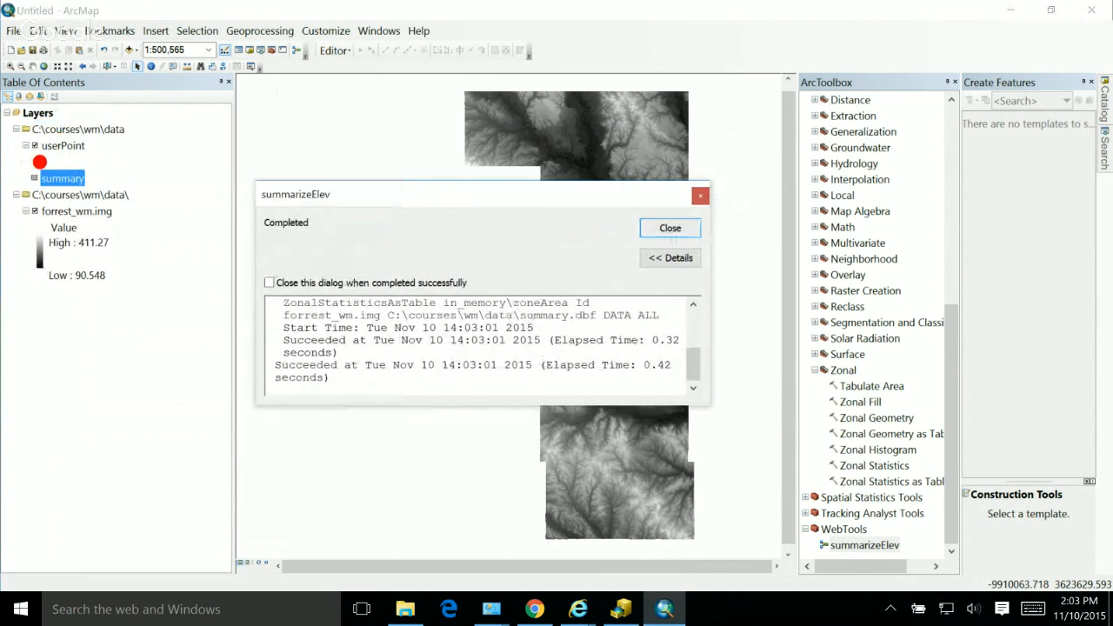
click(670, 229)
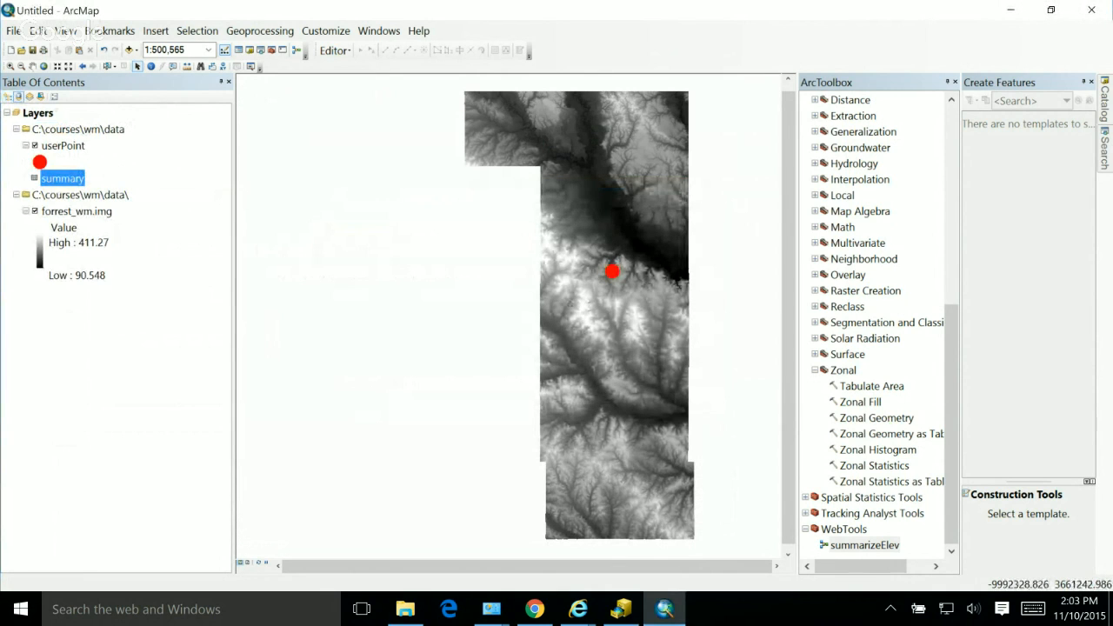
Step: Open the summary table, widen it to examine all its elevation statistics fields, and close it
right_click(53, 178)
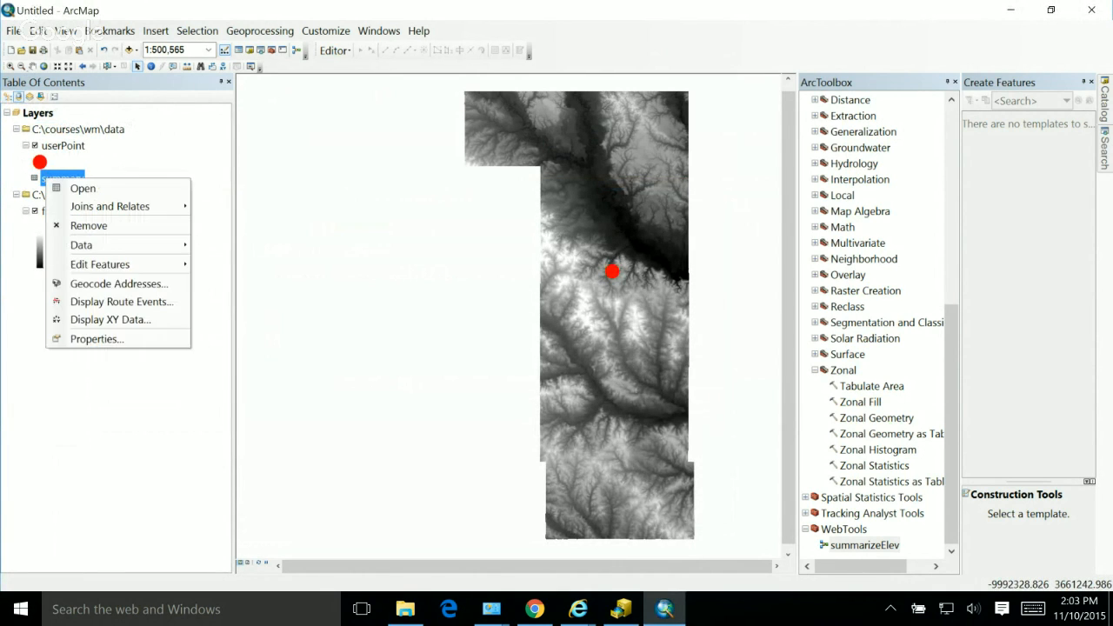
click(95, 338)
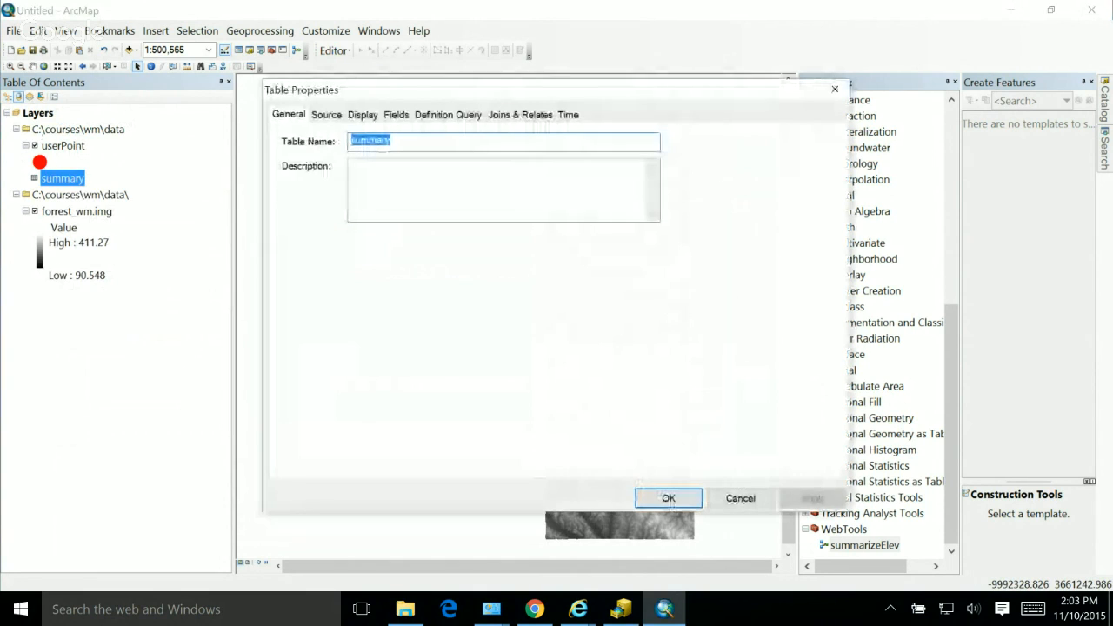
click(740, 498)
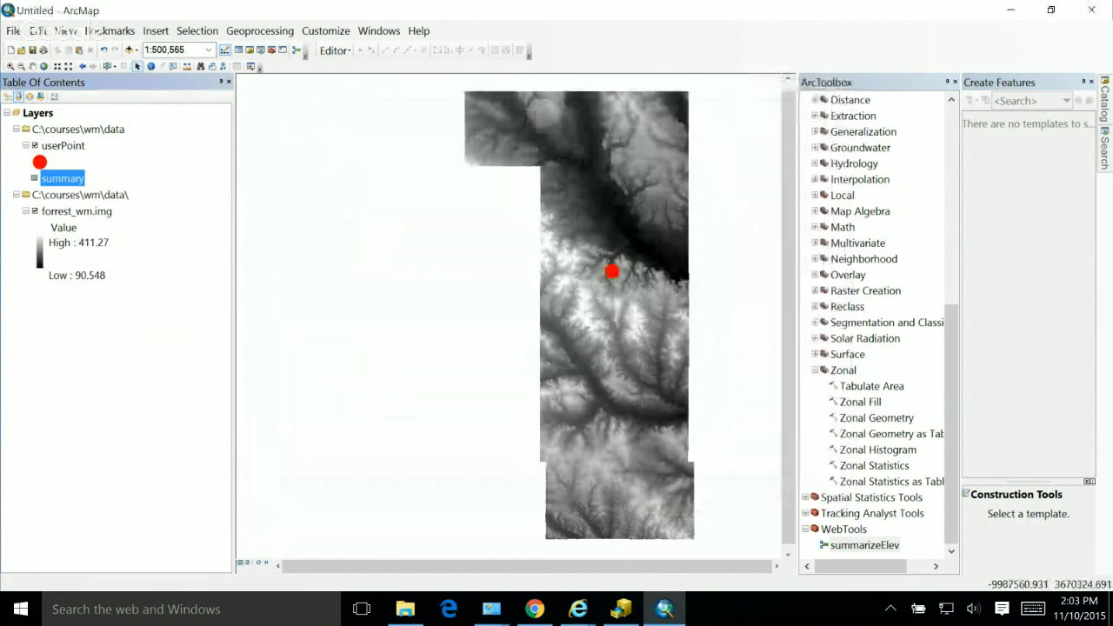
right_click(60, 178)
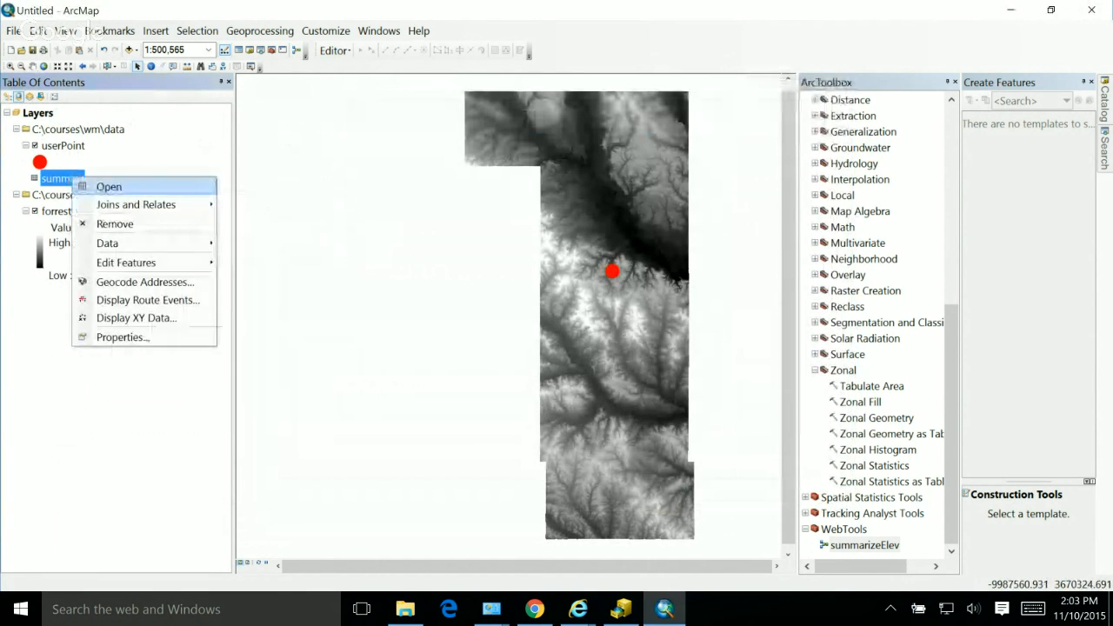
click(109, 186)
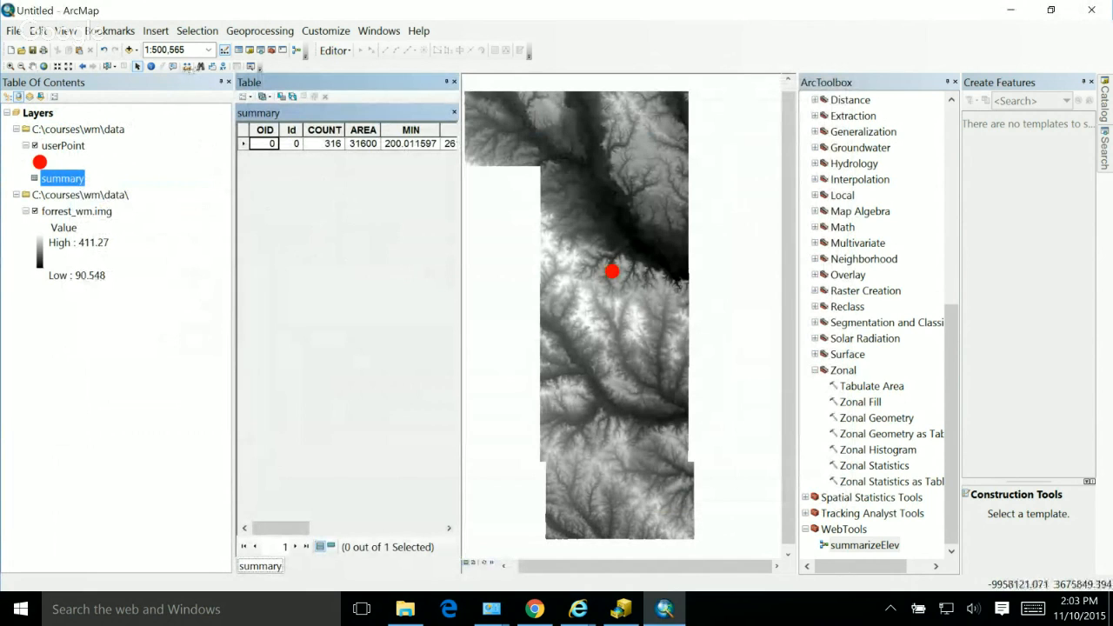
drag(460, 178, 757, 178)
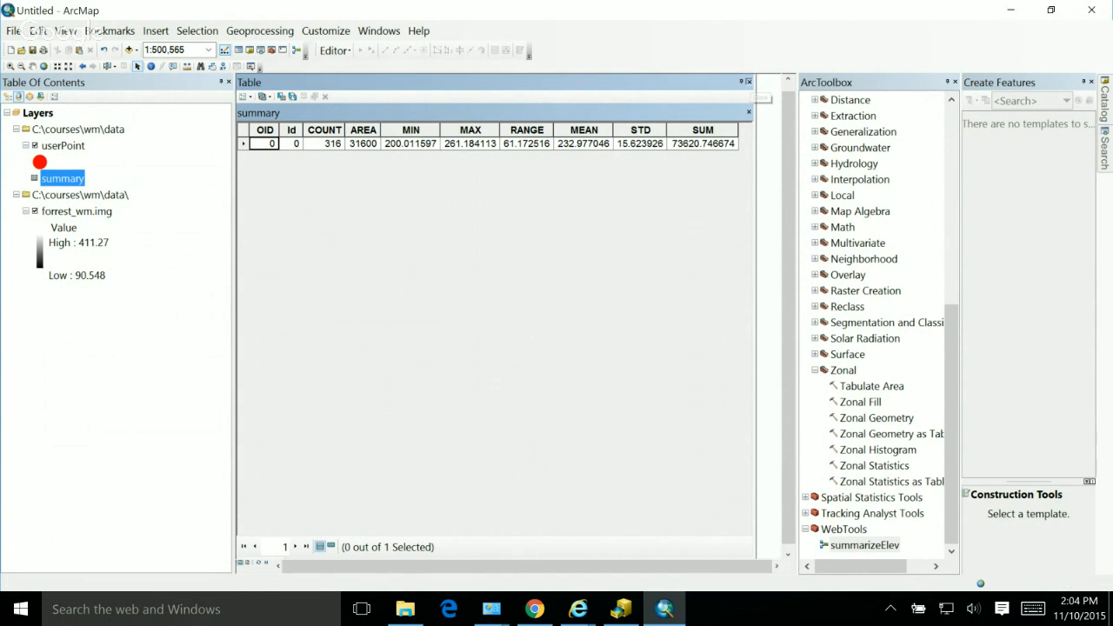
click(748, 81)
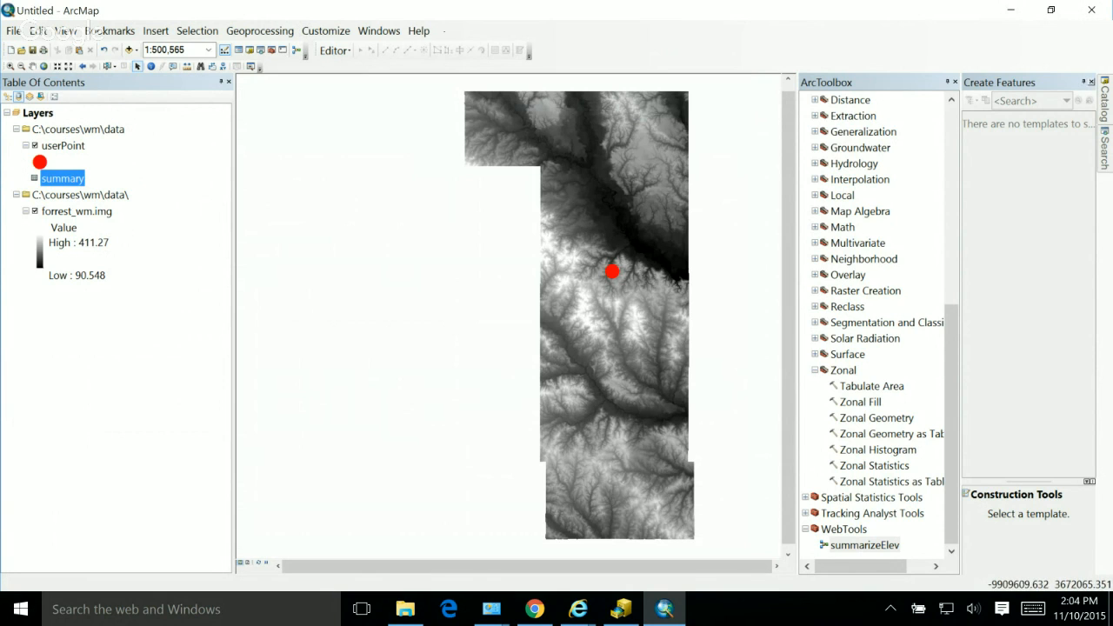
Step: Close the Create Features window, show the geoprocessing results, and expand the current session's summarizeElev result
click(1090, 82)
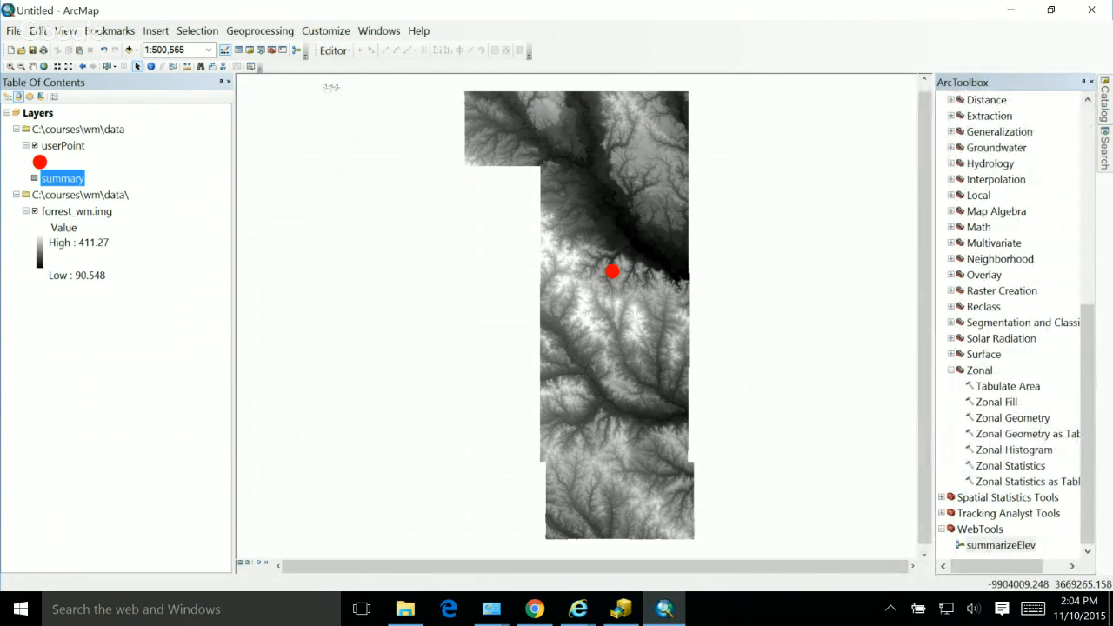
click(260, 30)
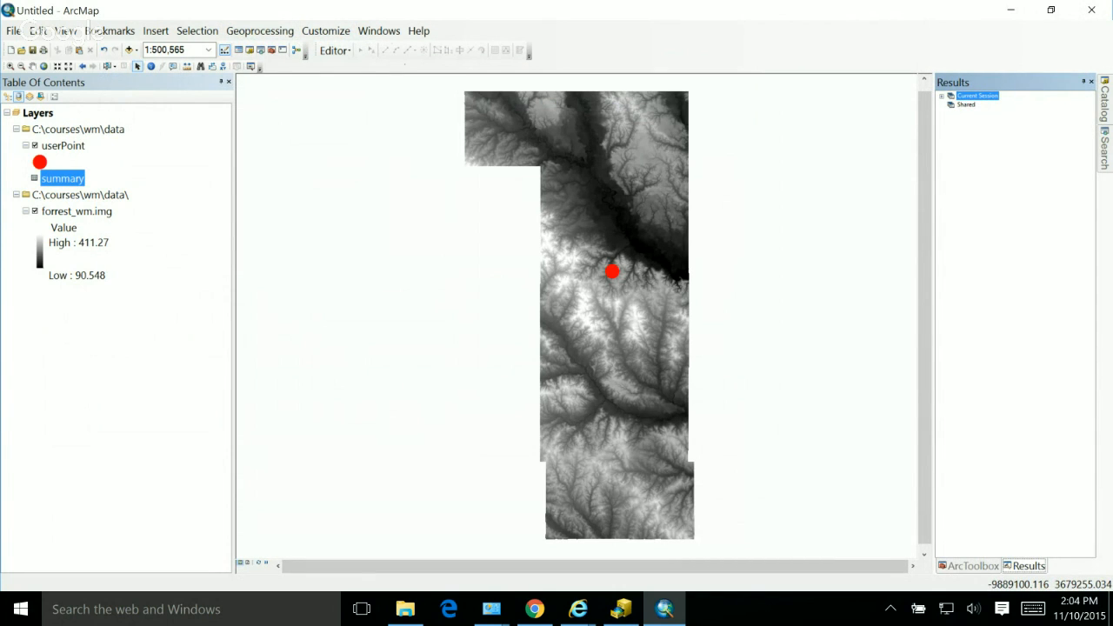
click(942, 96)
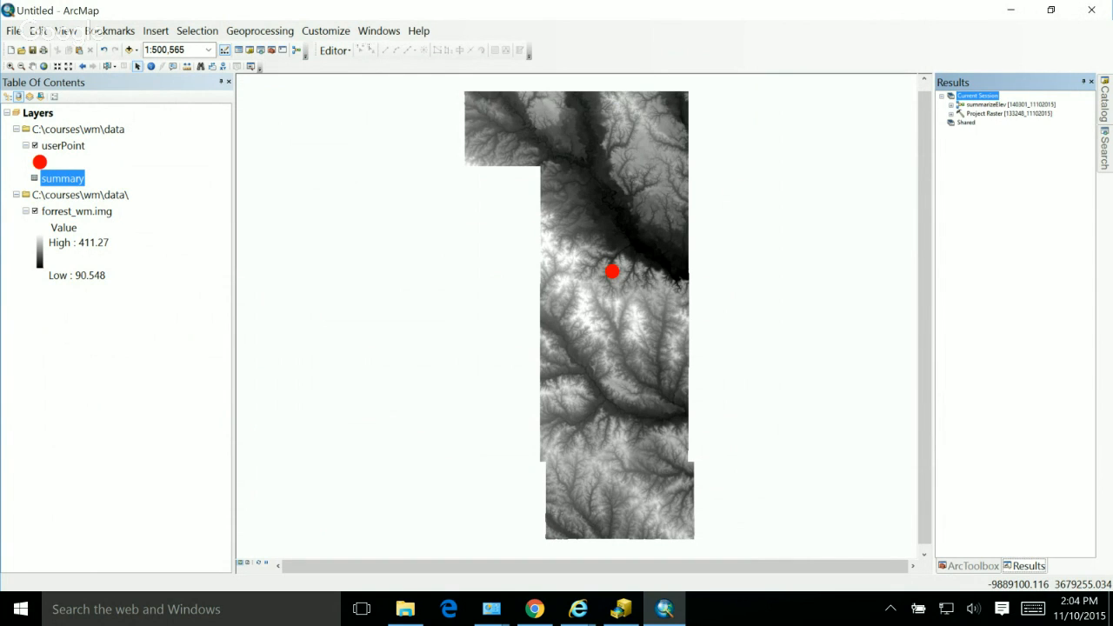
drag(932, 261, 844, 261)
click(922, 105)
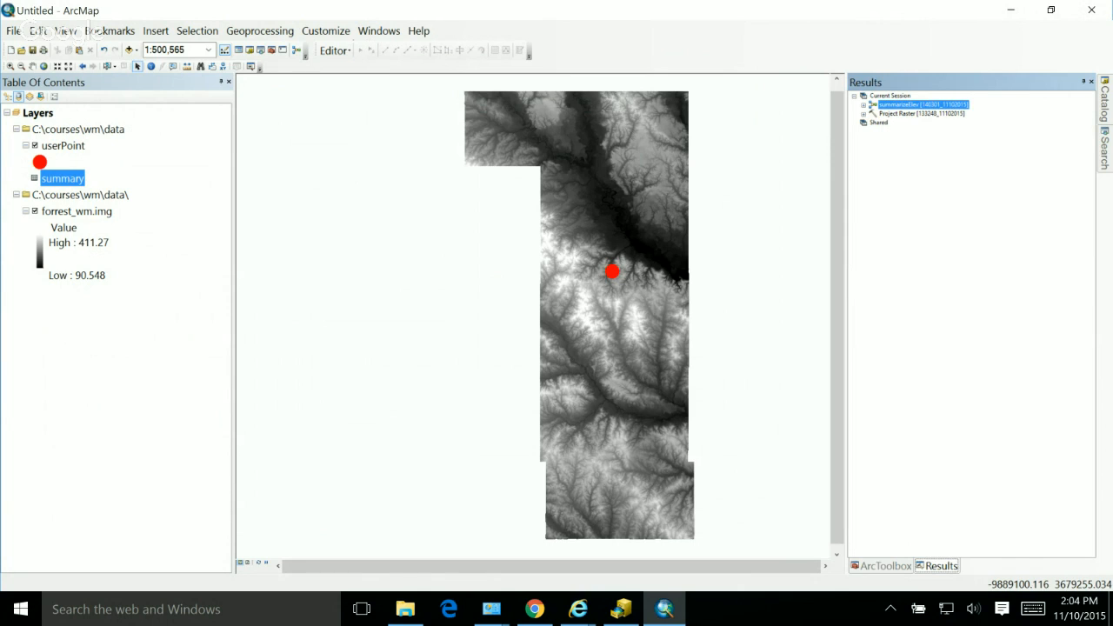
key(Right)
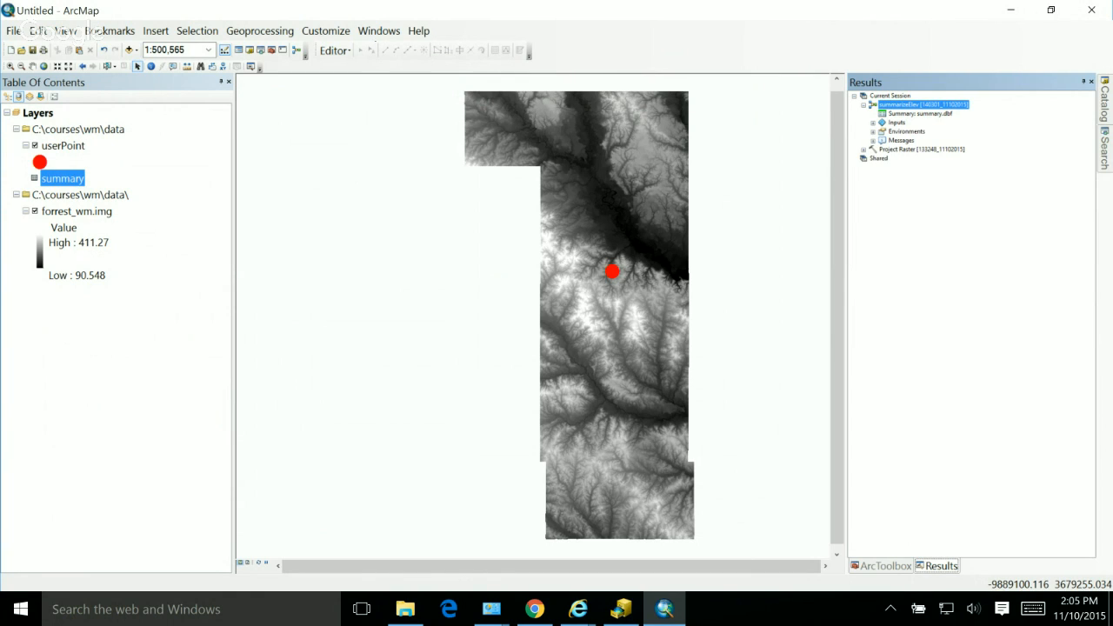
Step: Reopen the tool from the summarizeElev result, try a distance of 200 meters, and cancel without running it
double_click(922, 105)
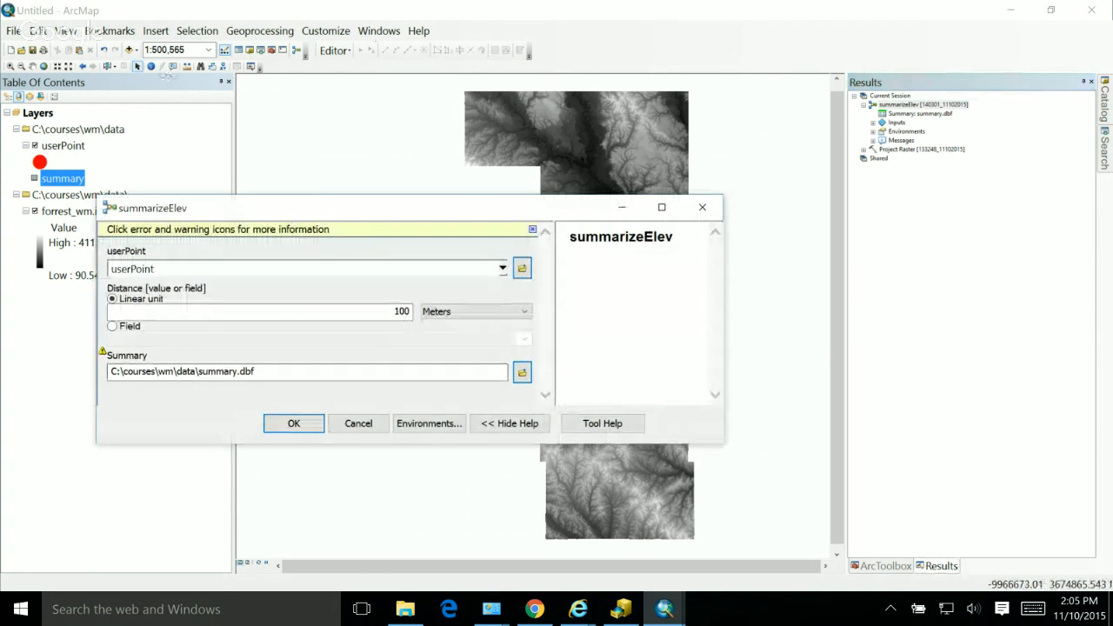
click(399, 310)
key(shift+Left)
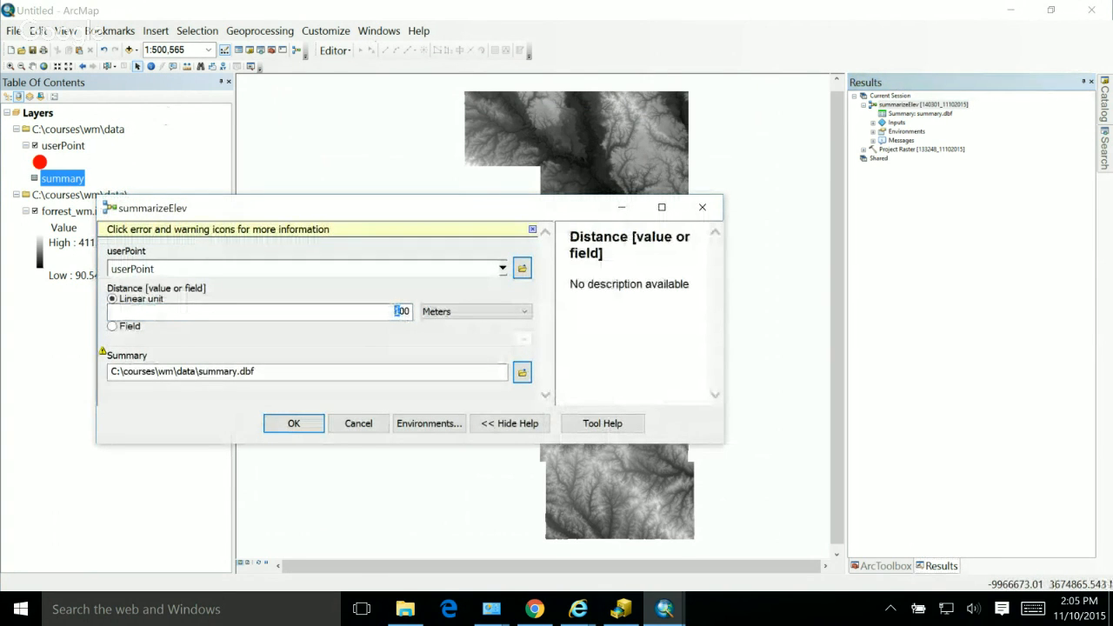
text(2)
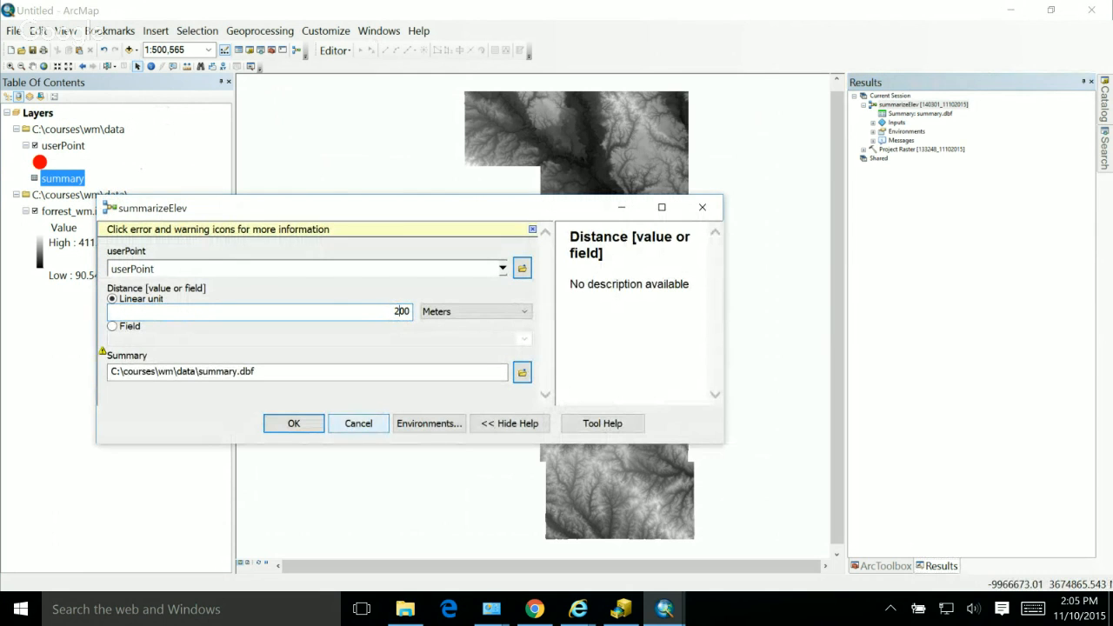
click(358, 423)
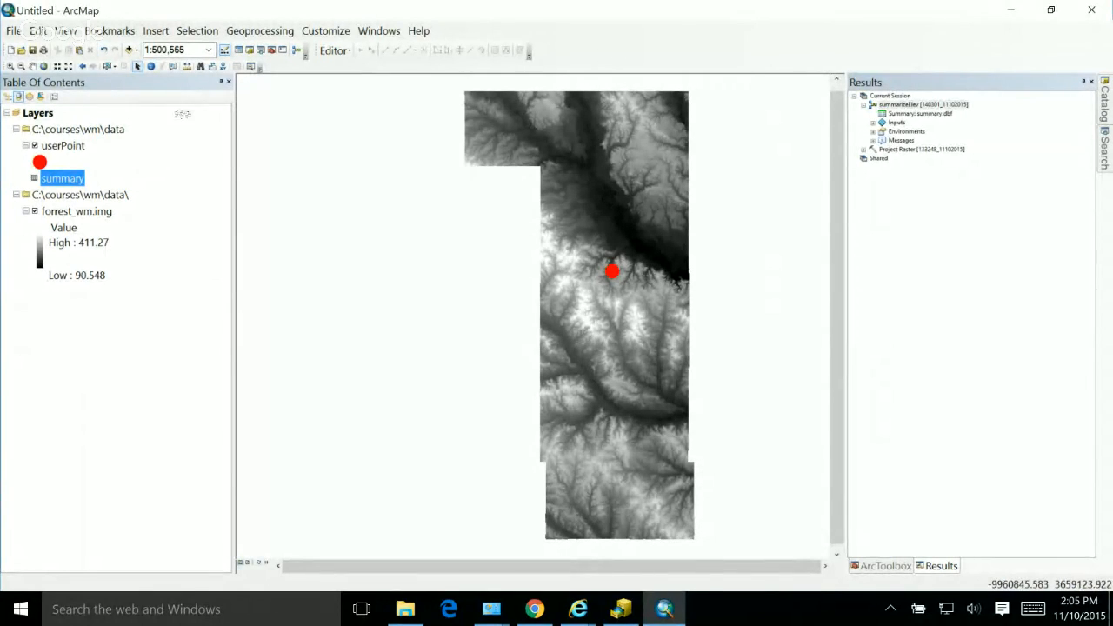
Step: Inspect the workspace and output coordinate environment settings stored with the summarizeElev result, and cancel without running the tool
double_click(922, 104)
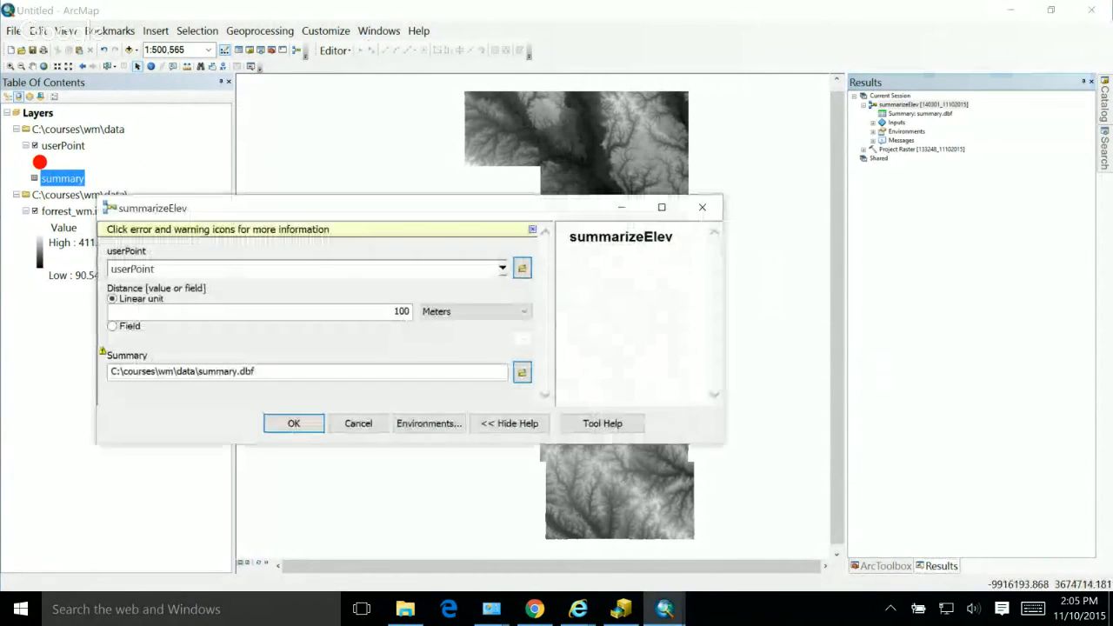
click(428, 424)
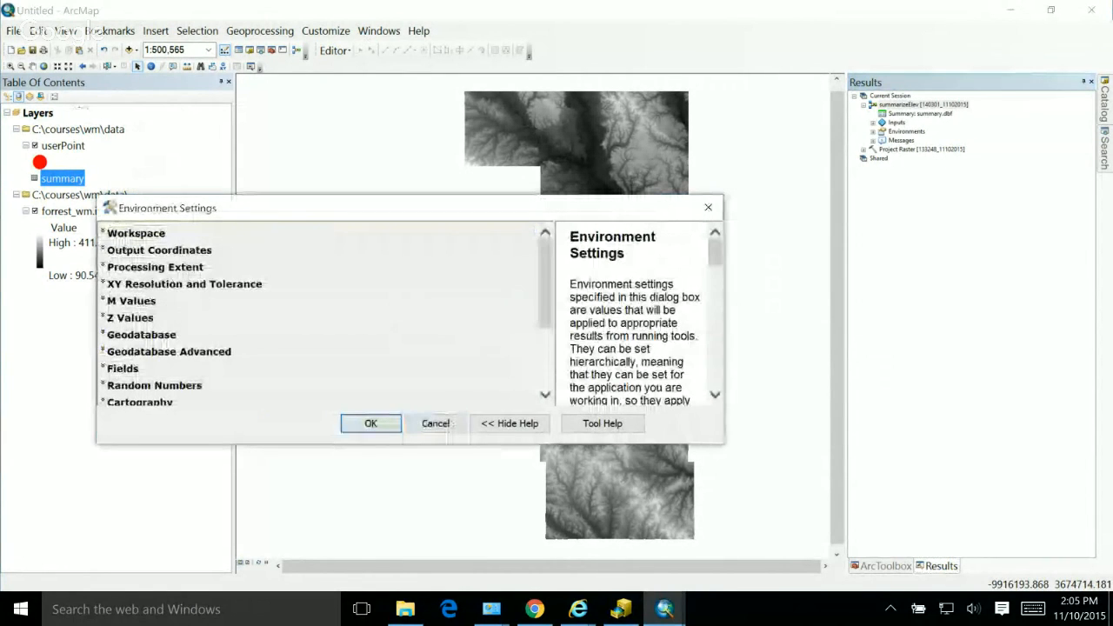
click(136, 233)
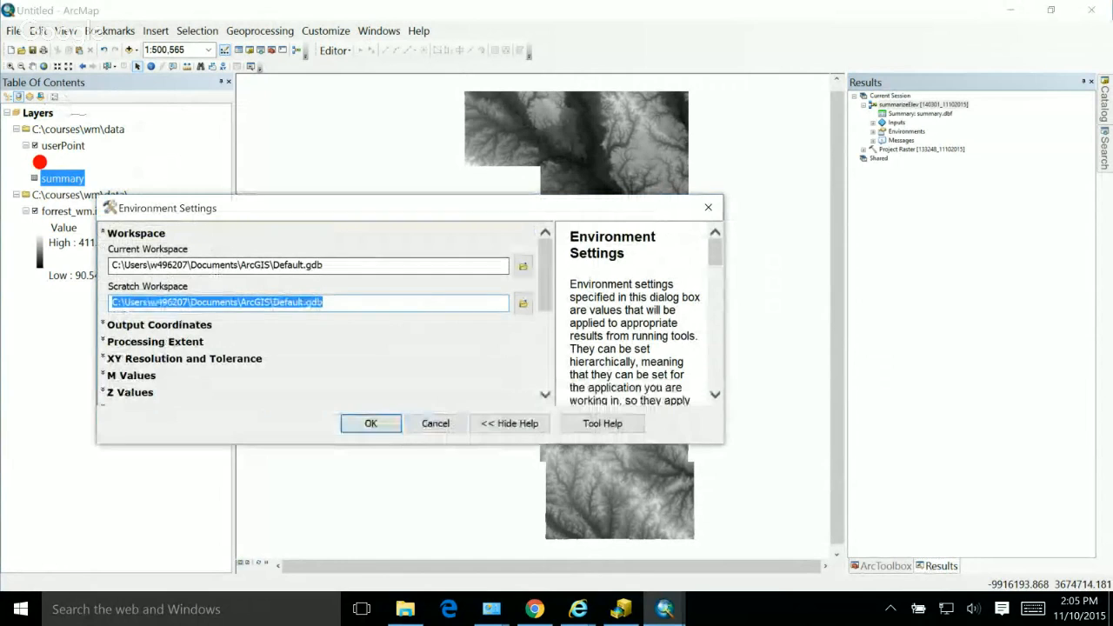
click(159, 325)
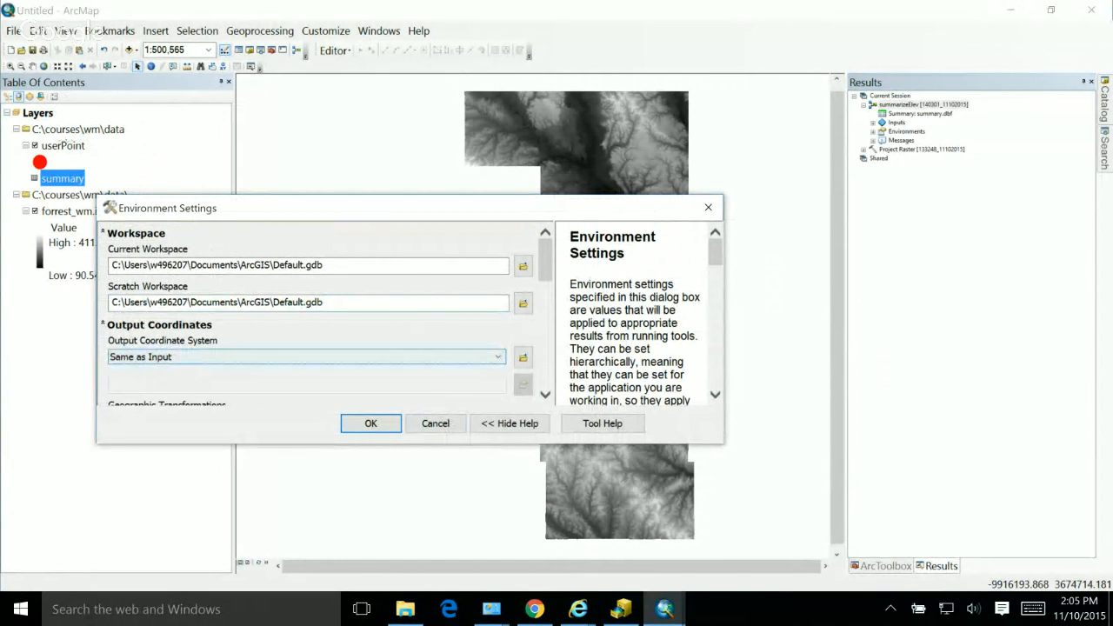
click(435, 424)
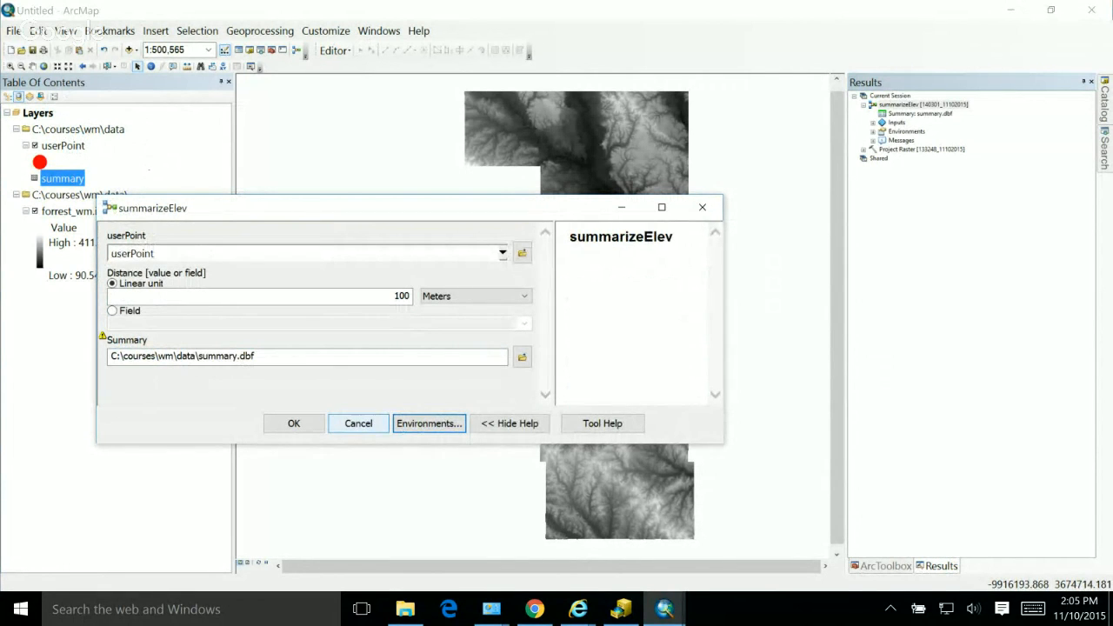
click(357, 424)
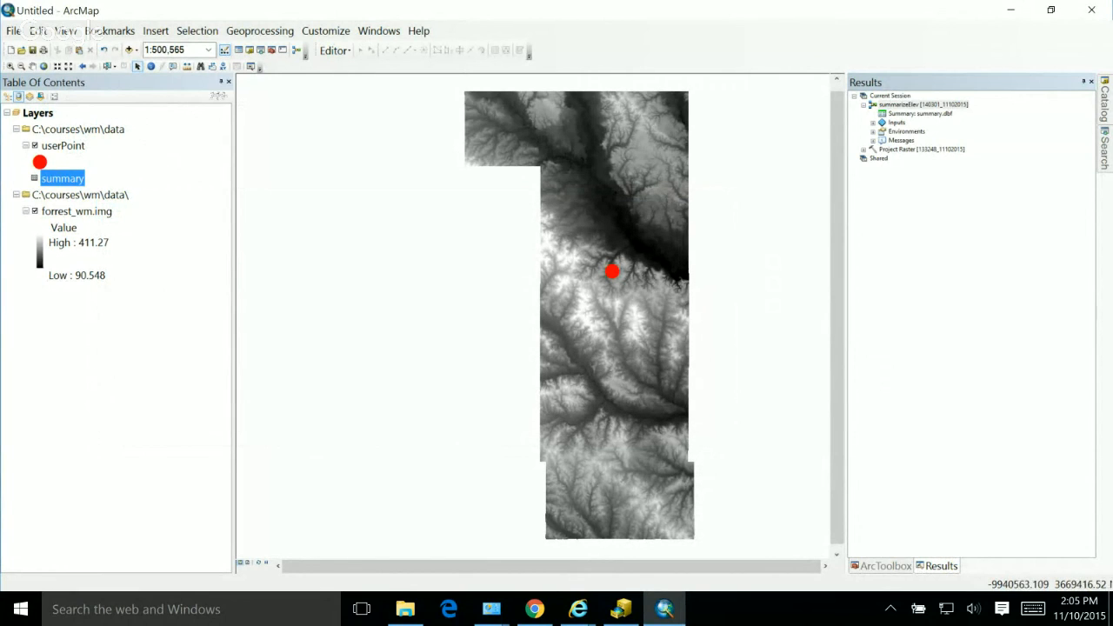
double_click(923, 104)
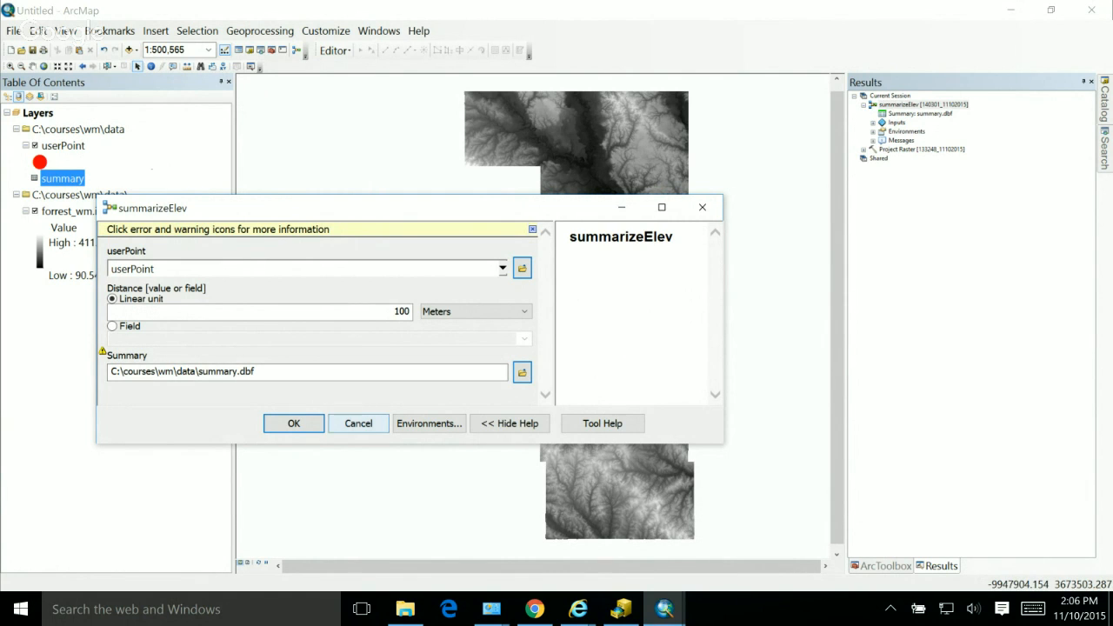
click(358, 423)
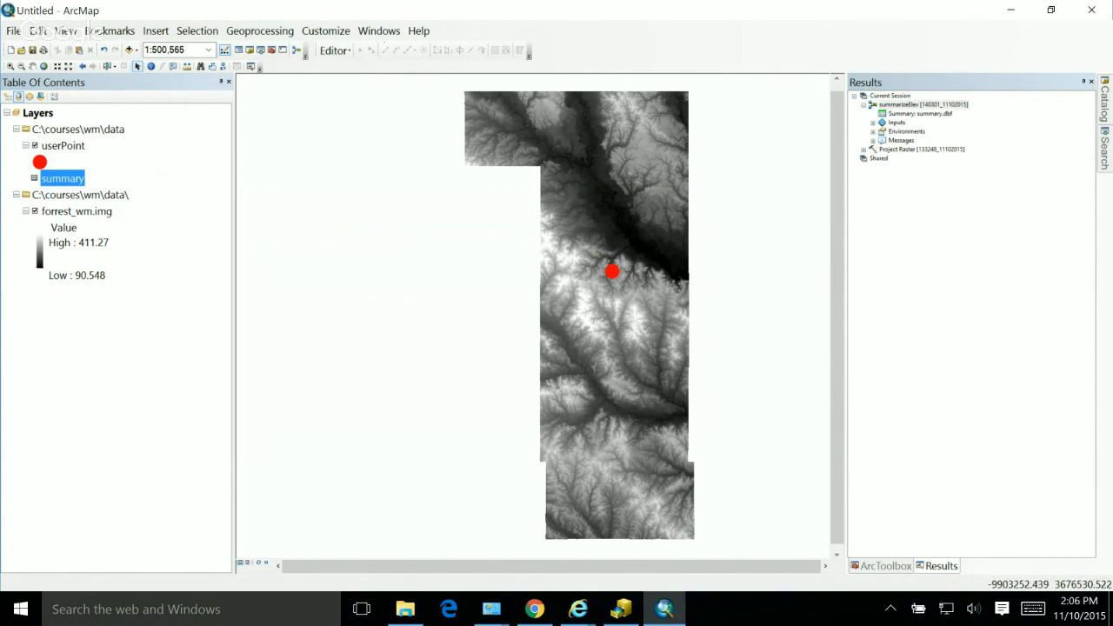
Step: Share the summarizeElev result as a geoprocessing service, choosing to publish a service
click(922, 105)
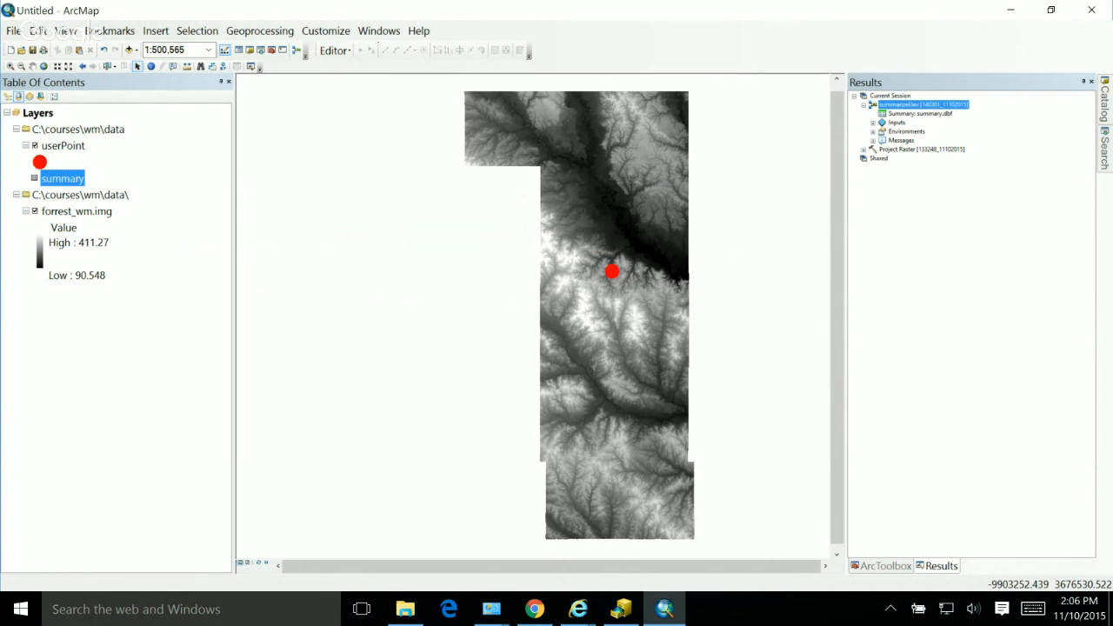
right_click(904, 105)
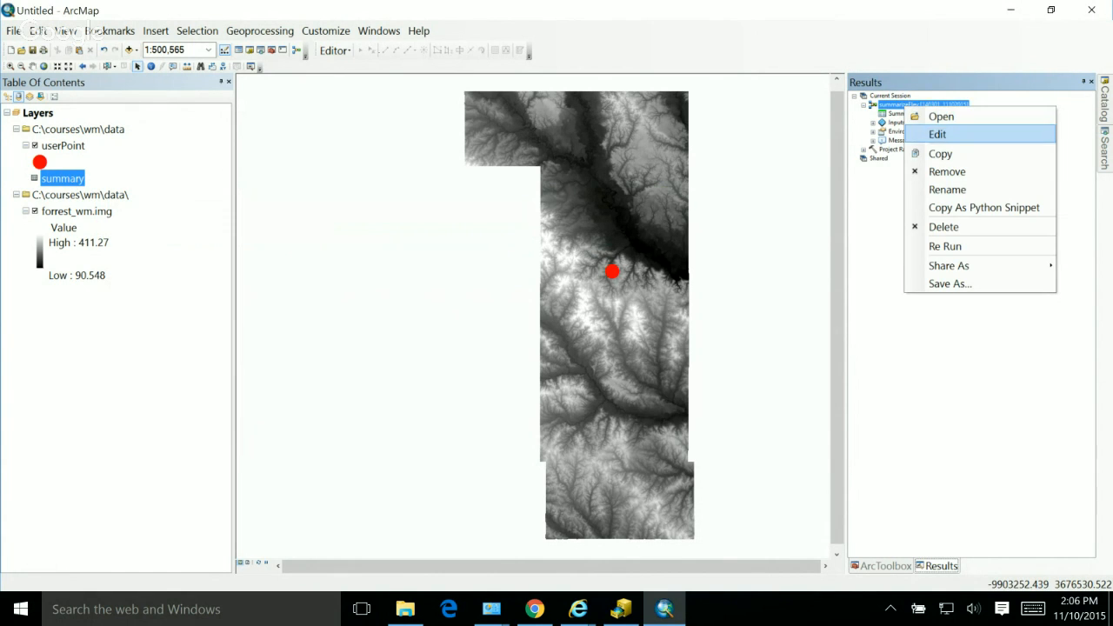
mouse_move(948, 266)
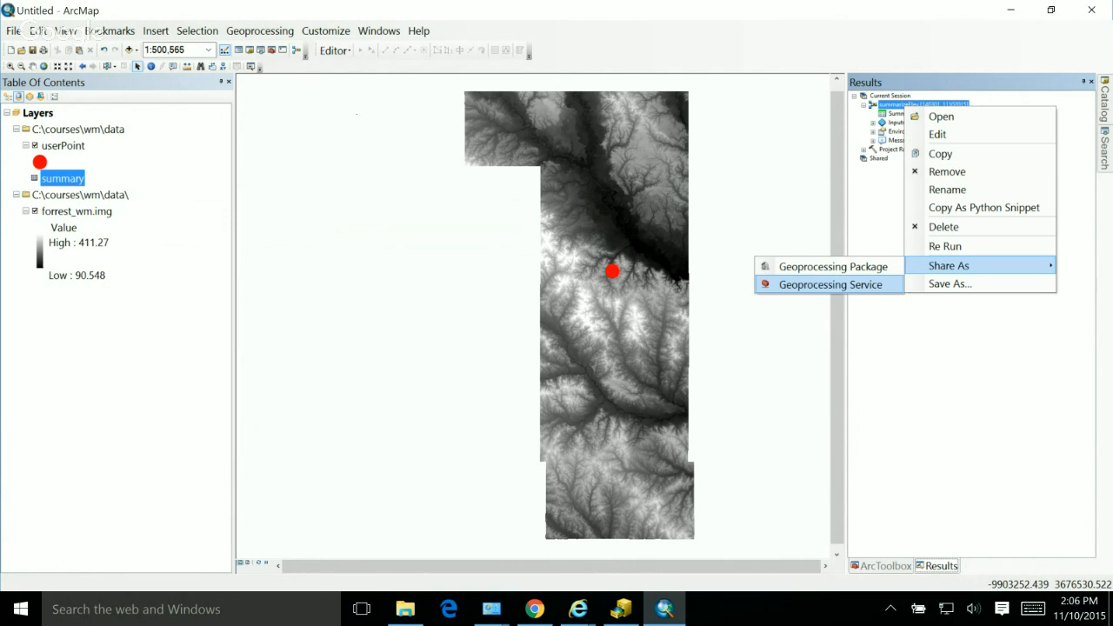
click(830, 284)
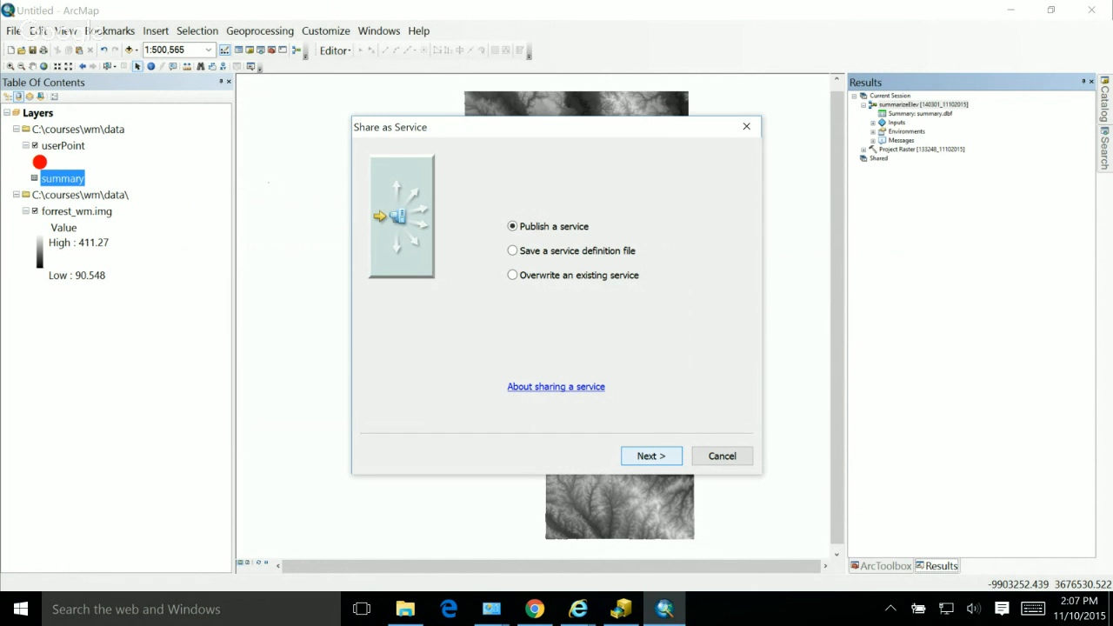
key(Return)
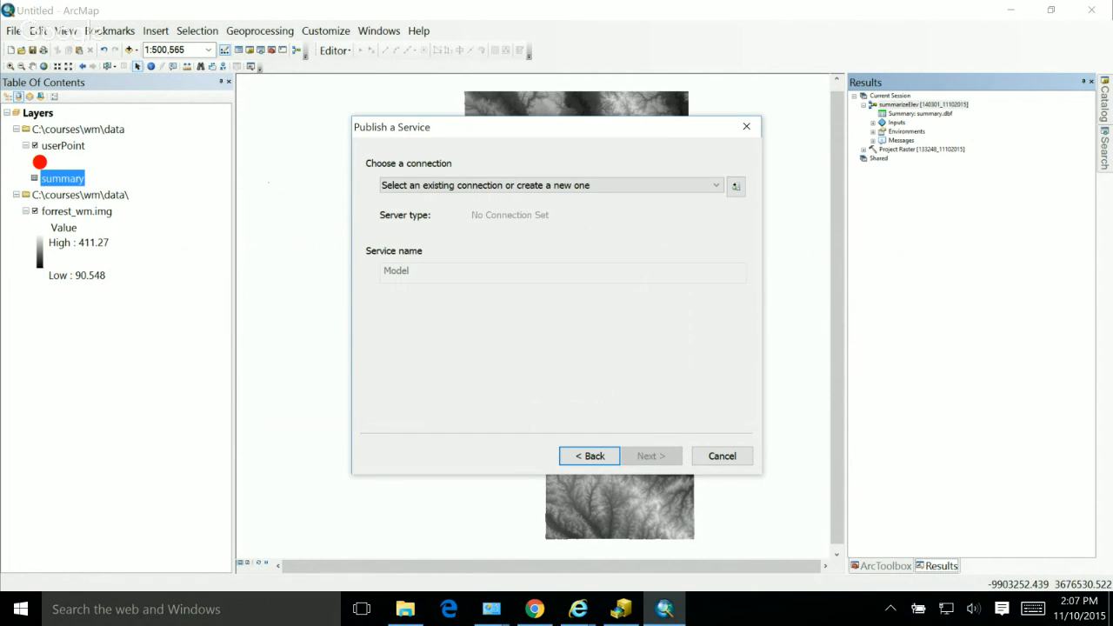
Step: Start a new ArcGIS Server connection for the publishing, using the Administer GIS server option
click(716, 185)
click(715, 186)
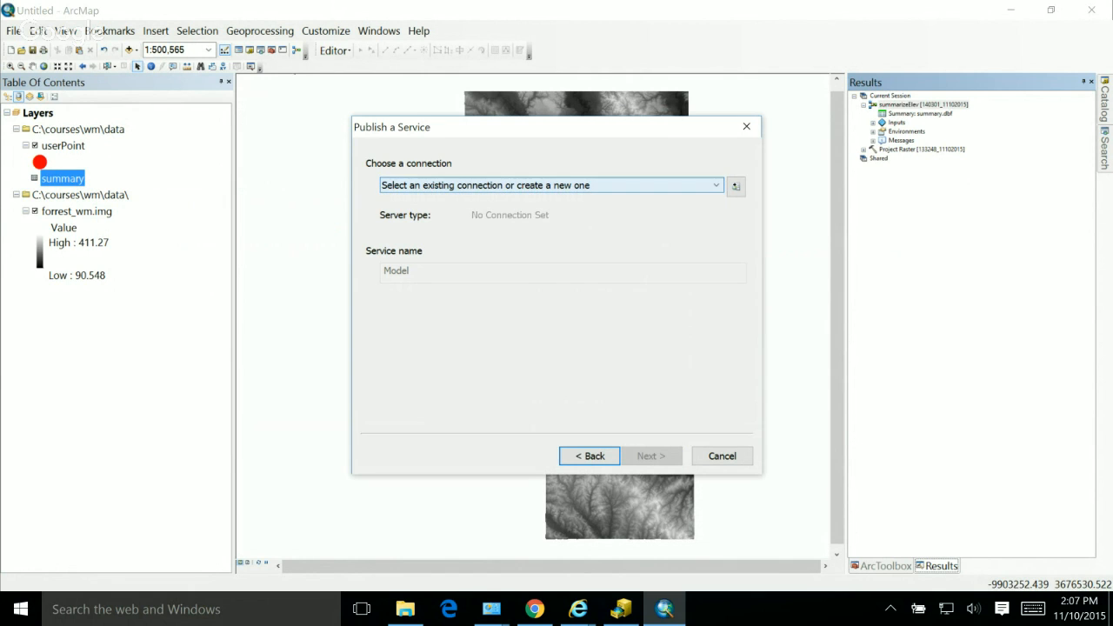
click(735, 186)
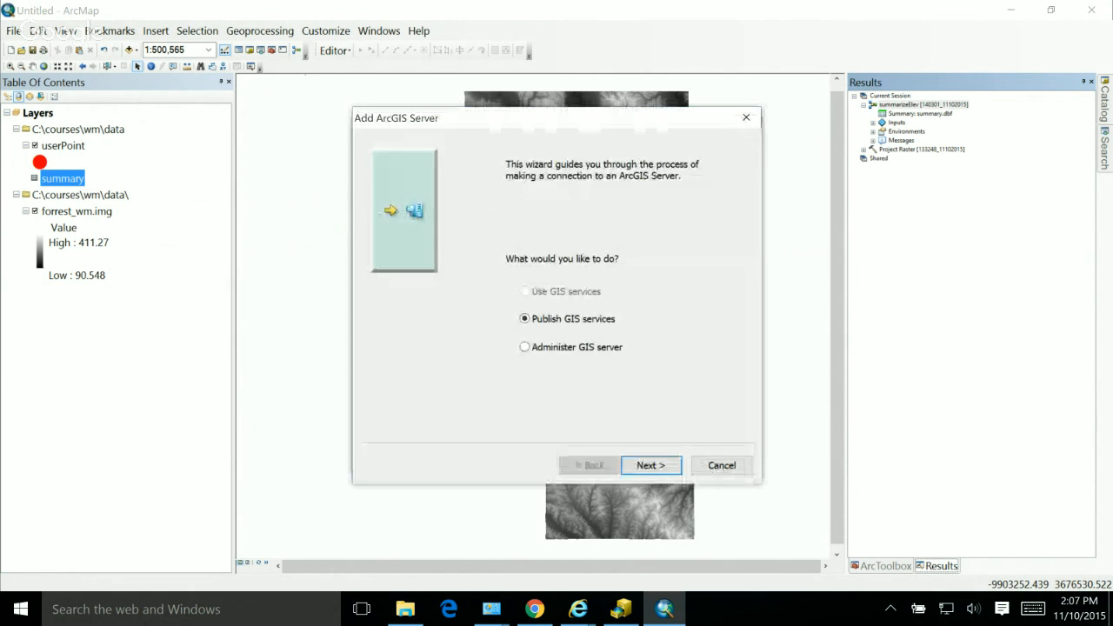
key(Down)
key(Return)
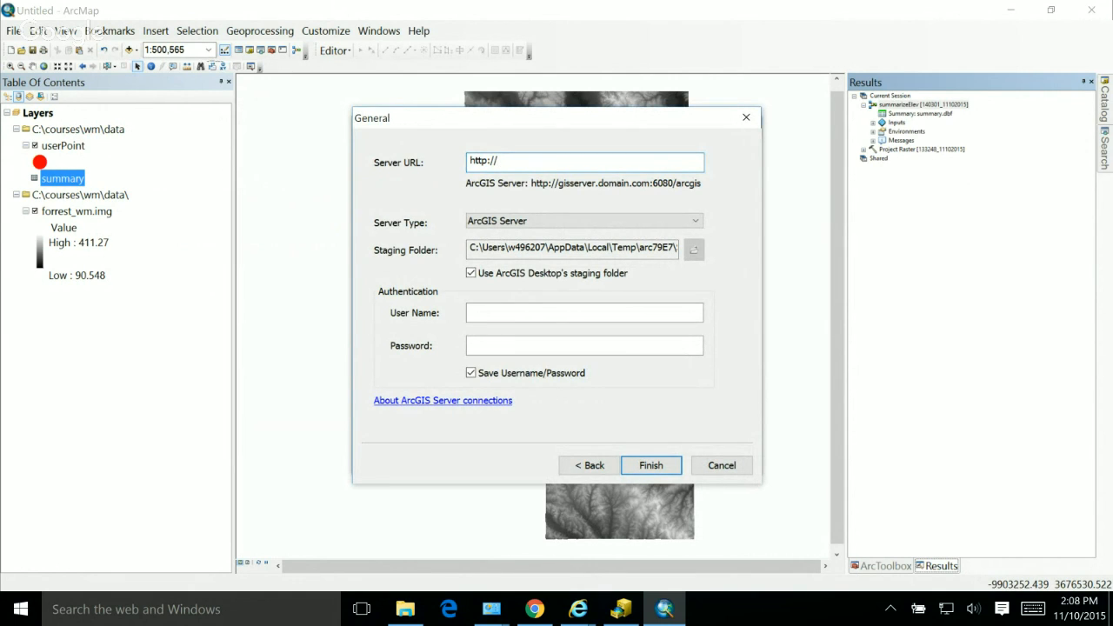
text(10.64.78.100/arcgis)
click(585, 313)
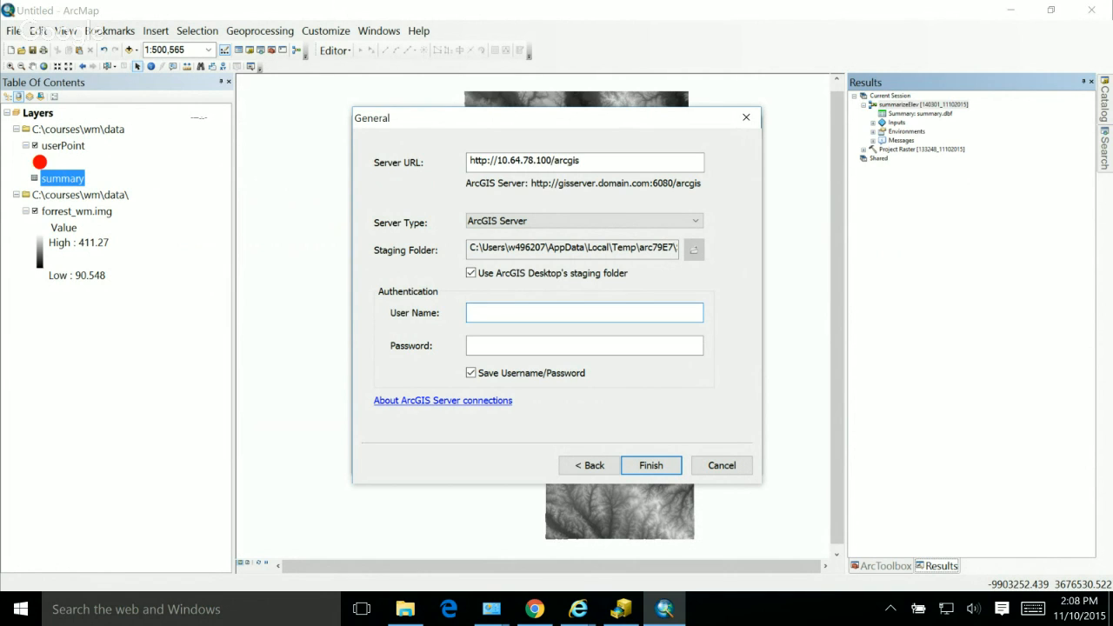
text(mapper)
key(Tab)
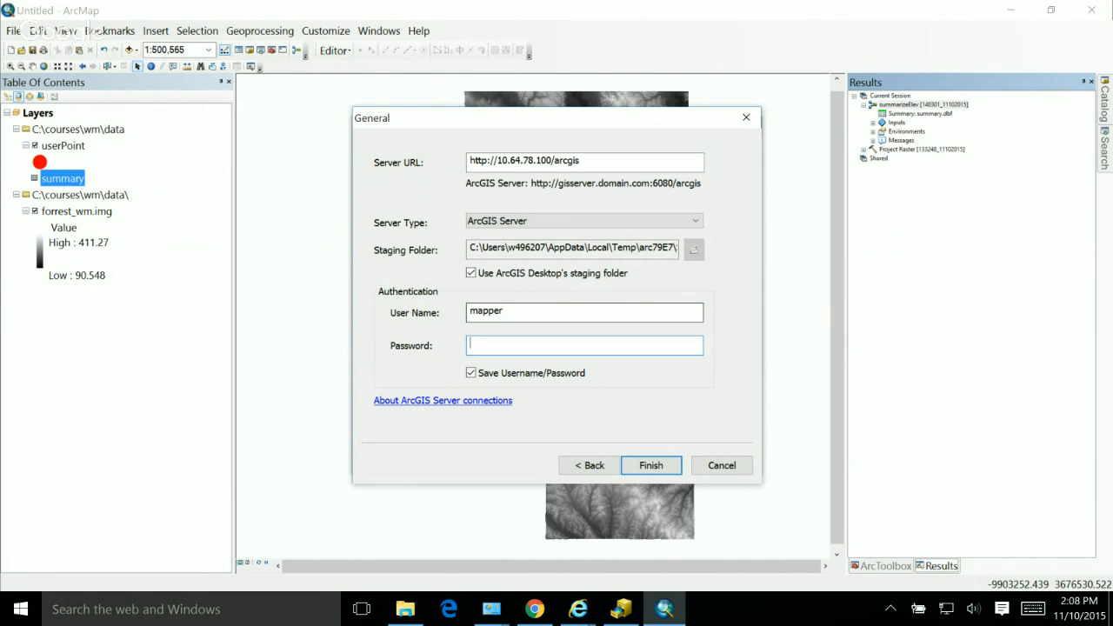
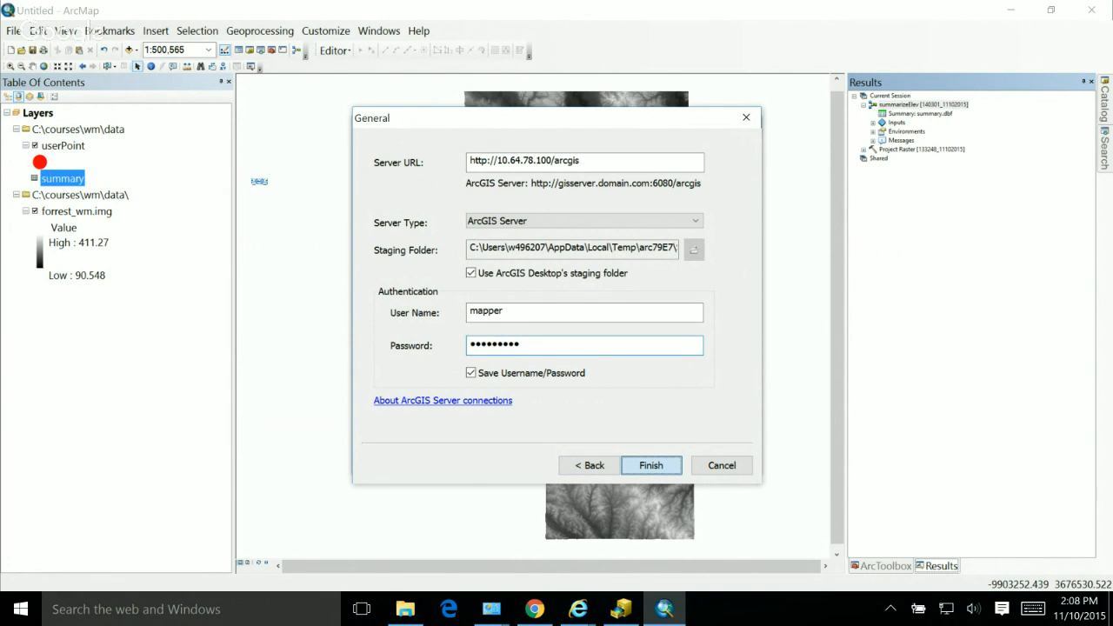
Step: Enter the account password and submit the server connection settings
click(650, 465)
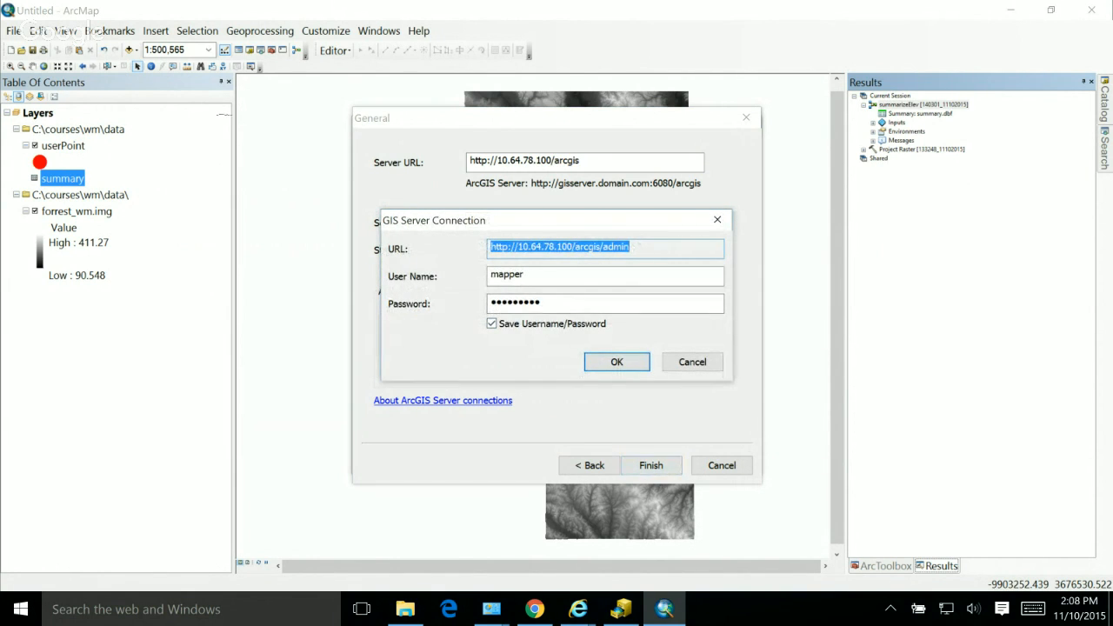
Step: Retype the account password in the GIS Server Connection prompt, submit it, and clear the password field again
double_click(556, 303)
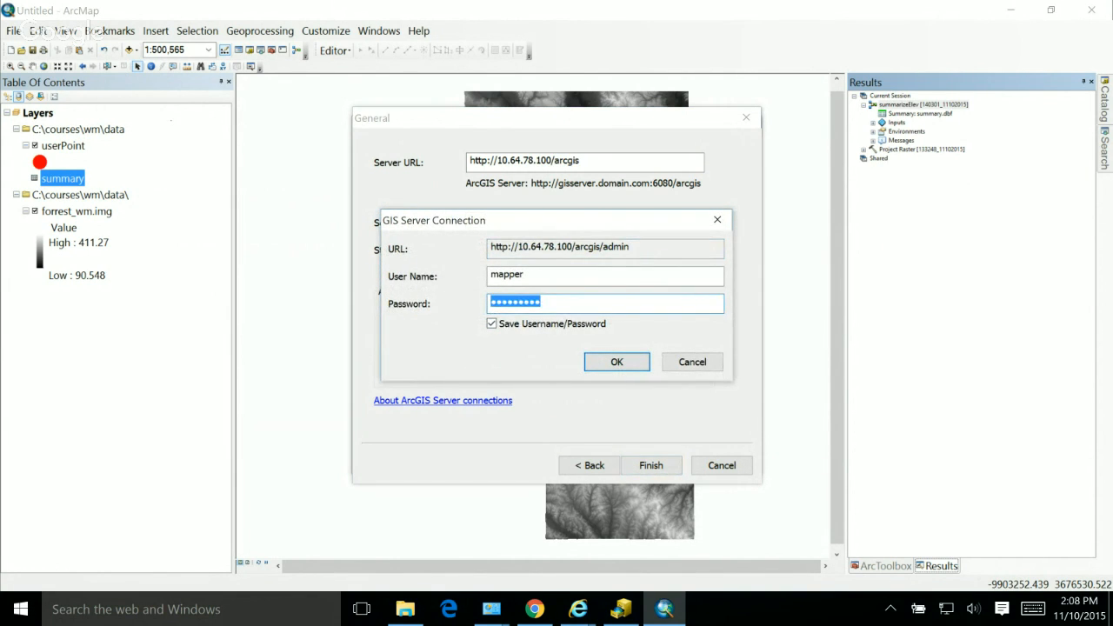
text(*********)
key(Return)
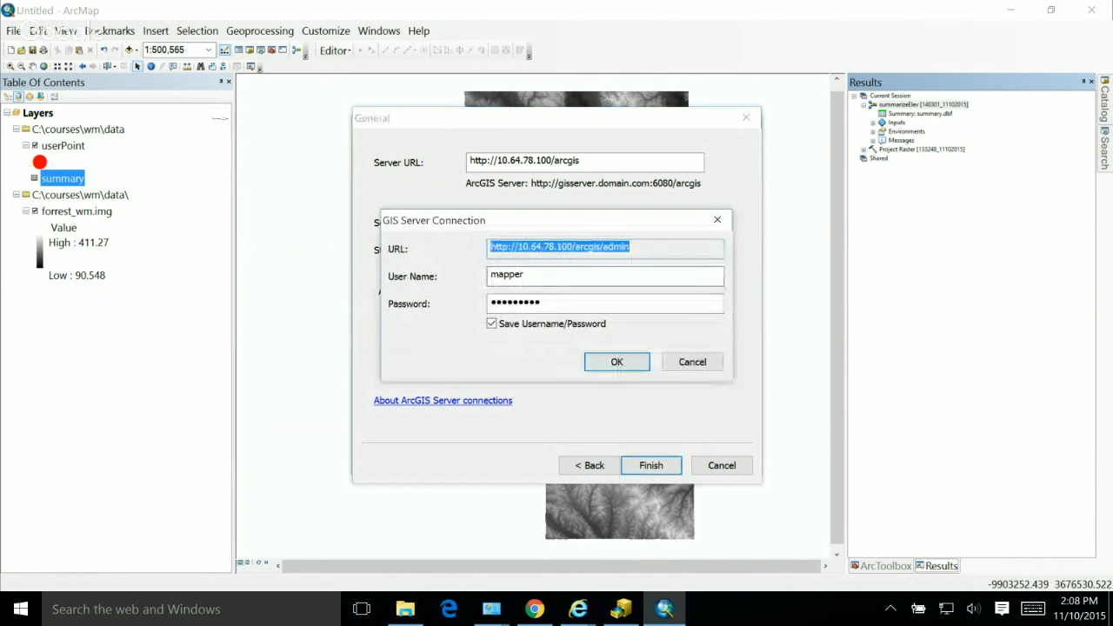
key(Tab)
key(Tab)
key(BackSpace)
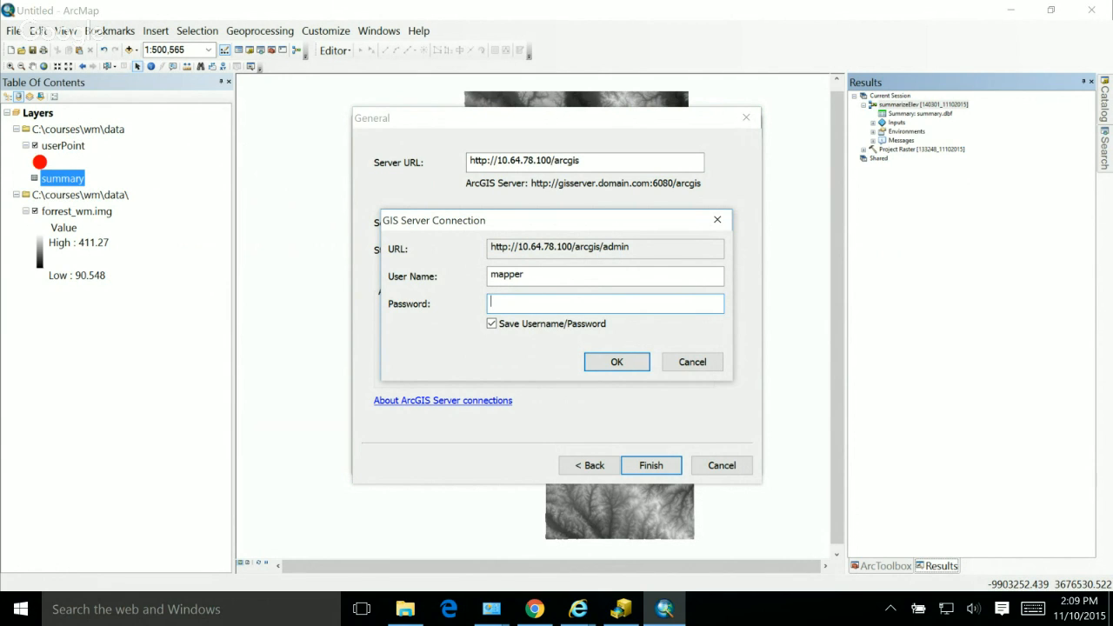
Step: Switch to Word, start a blank document, and write the account password there as plain text
click(21, 609)
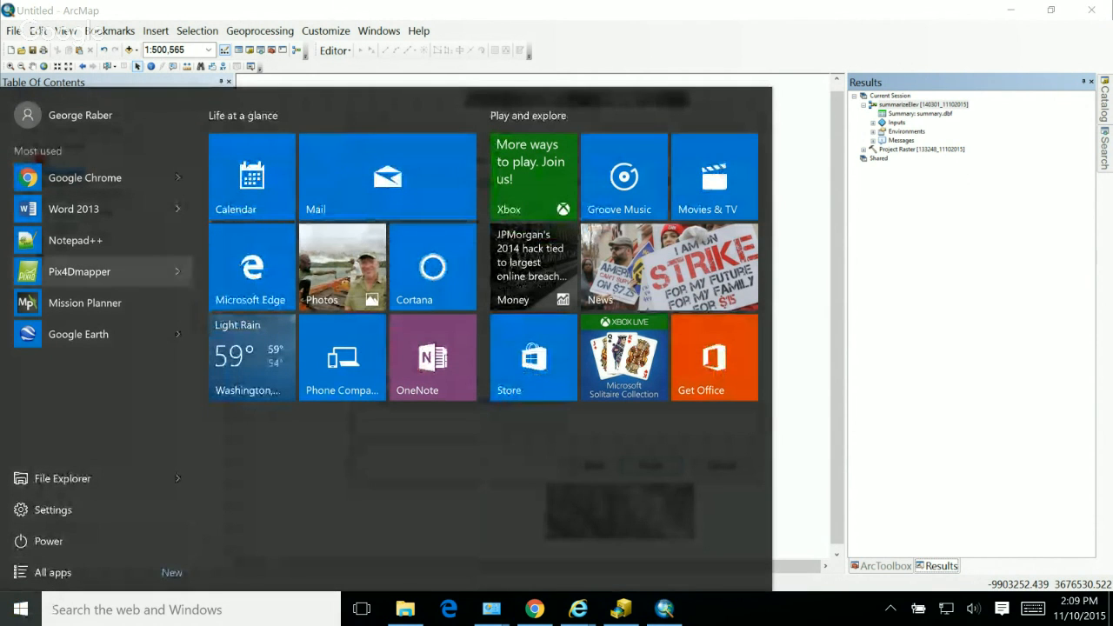
click(74, 208)
click(403, 173)
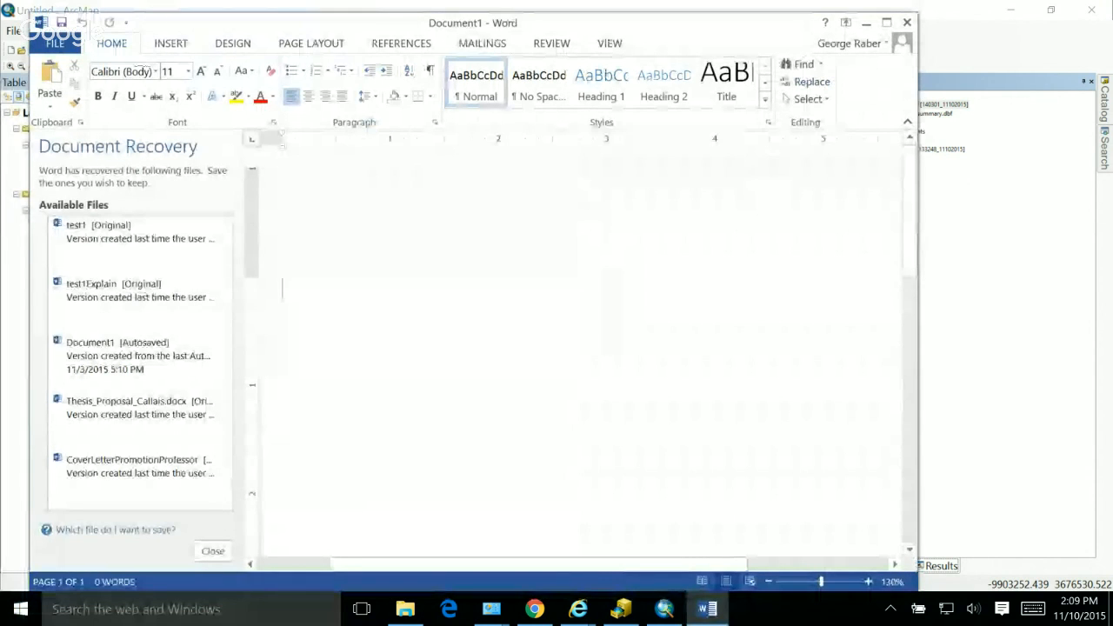
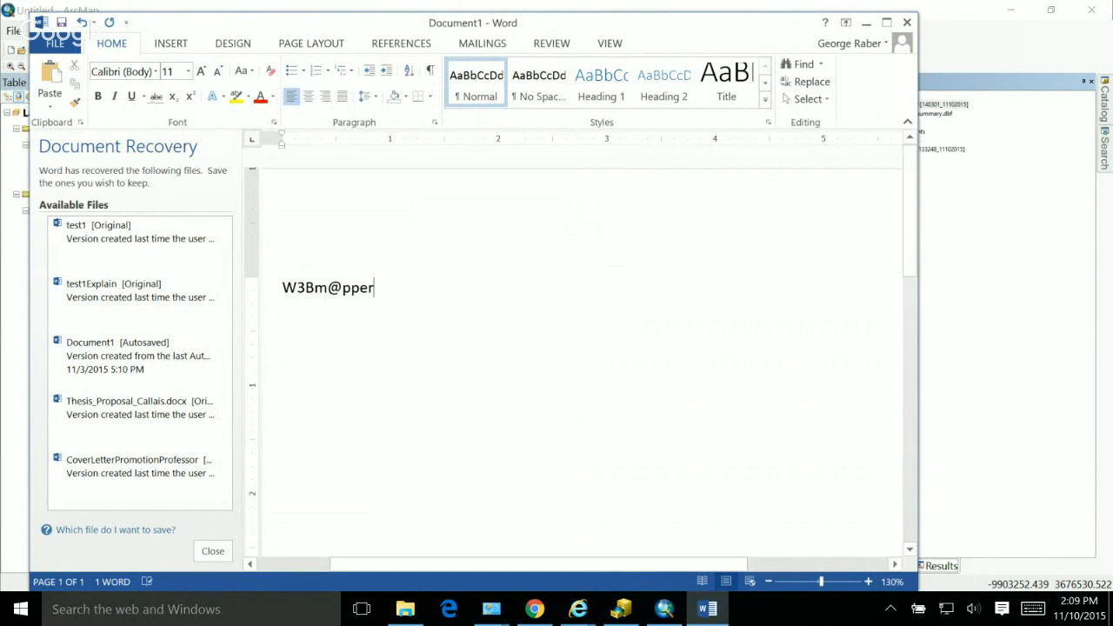
Step: Enlarge the password text in the Word document to 48 points
key(ctrl+a)
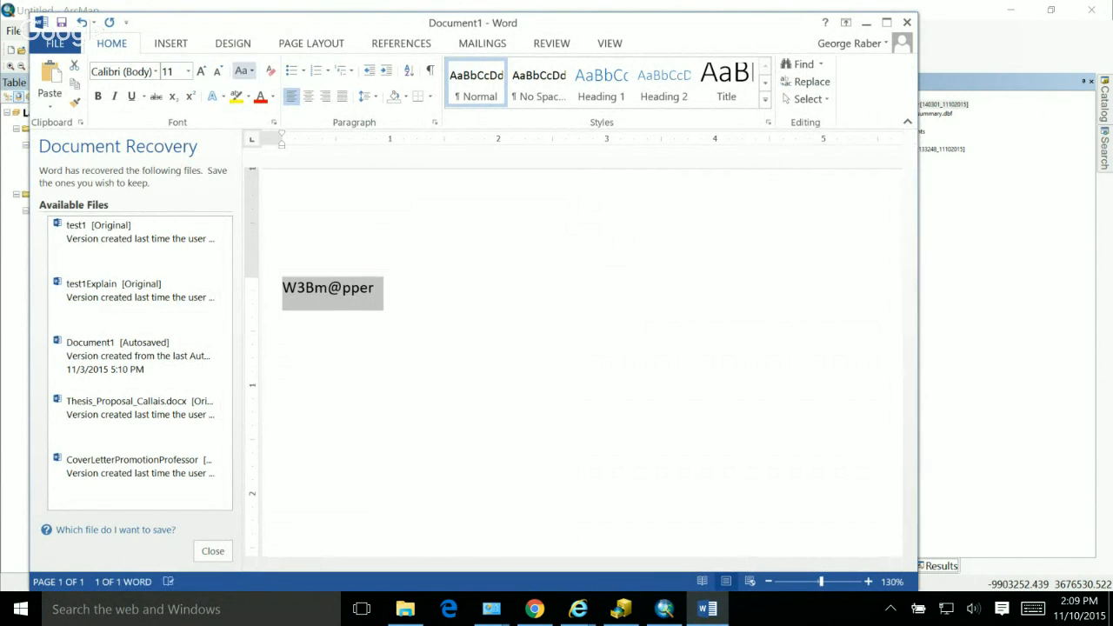
click(217, 71)
click(200, 70)
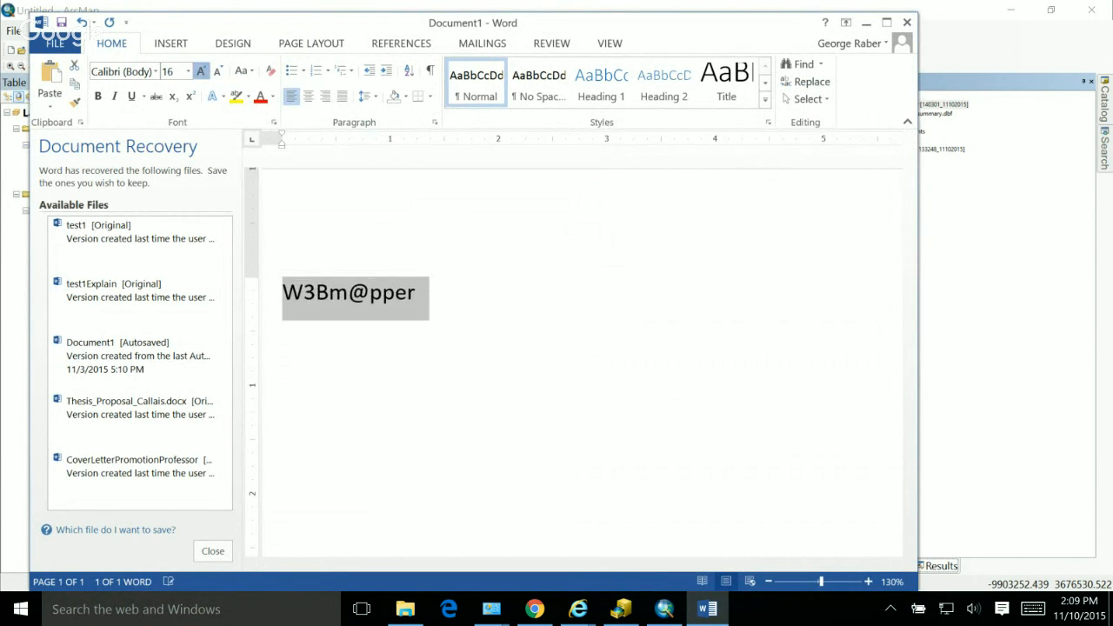
click(200, 71)
click(200, 71)
click(200, 70)
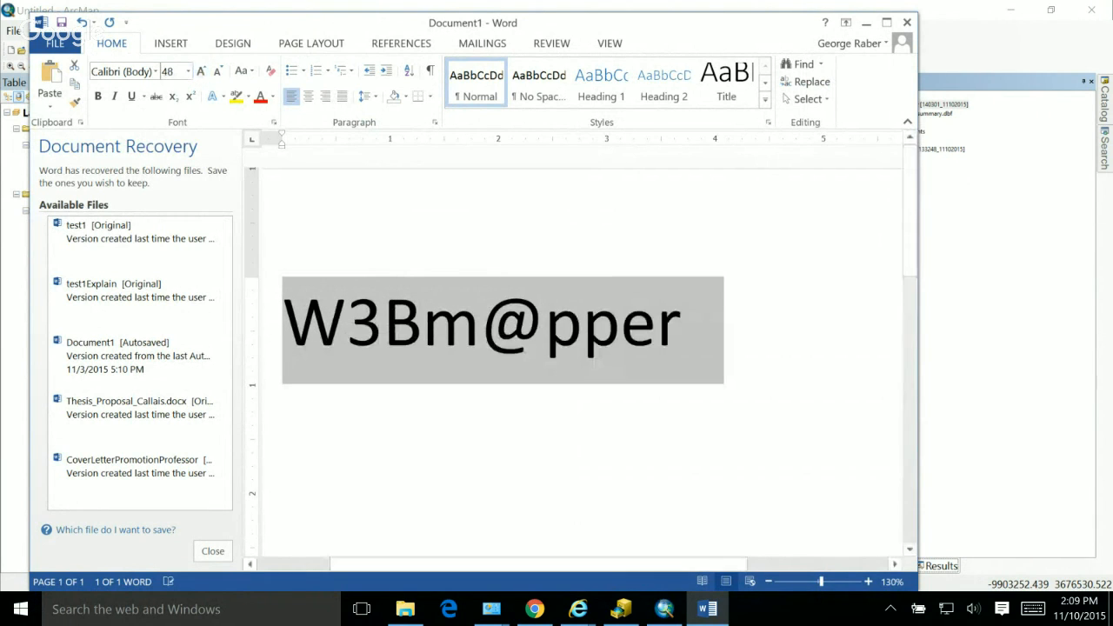
click(656, 324)
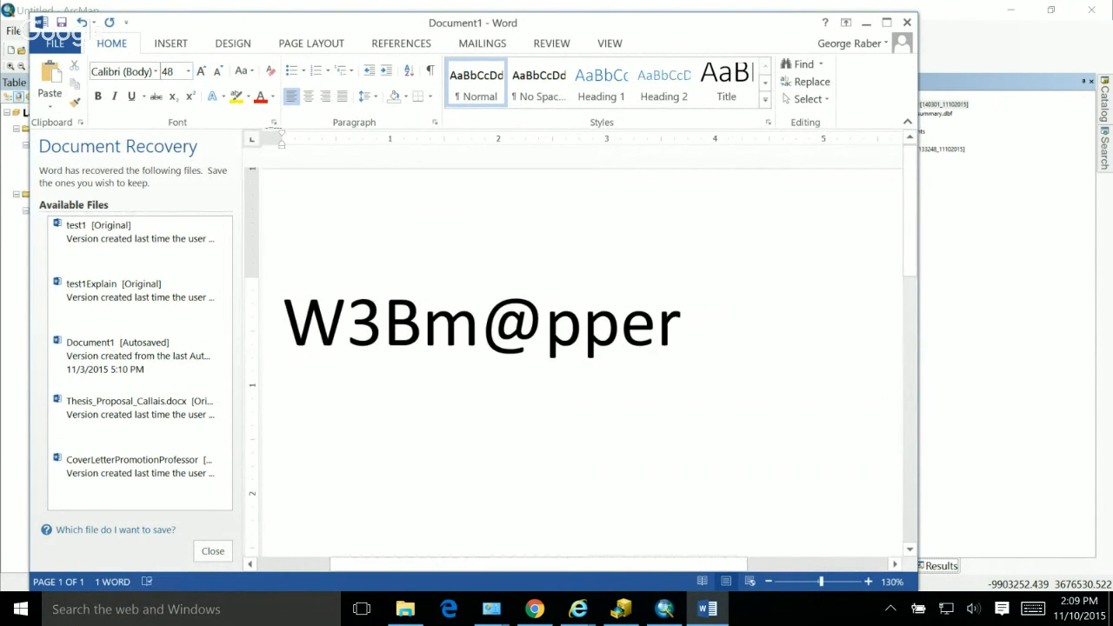
Step: Copy the password text from Word, paste it into the password field of ArcMap's connection prompt, and submit it
drag(683, 323, 289, 323)
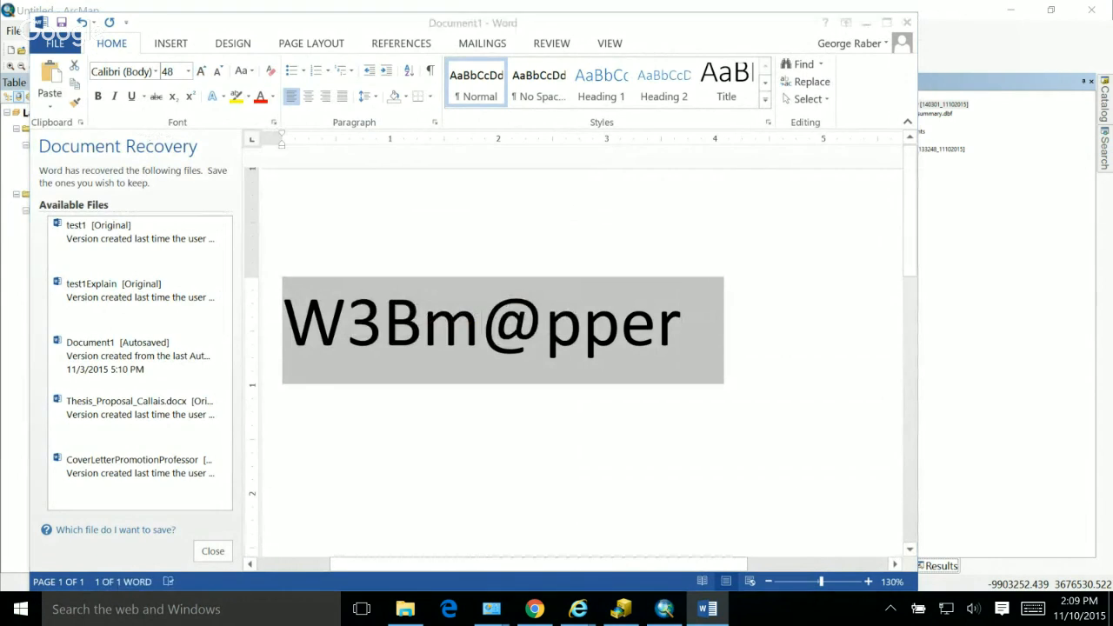
key(alt+Tab)
key(alt+Tab)
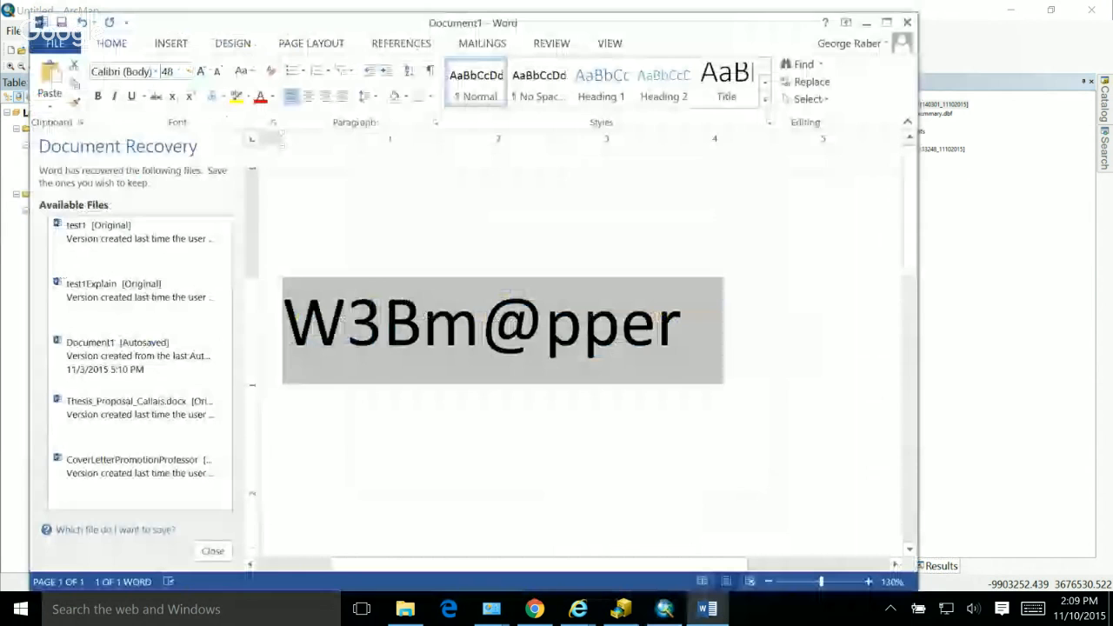
click(383, 323)
drag(284, 323, 658, 325)
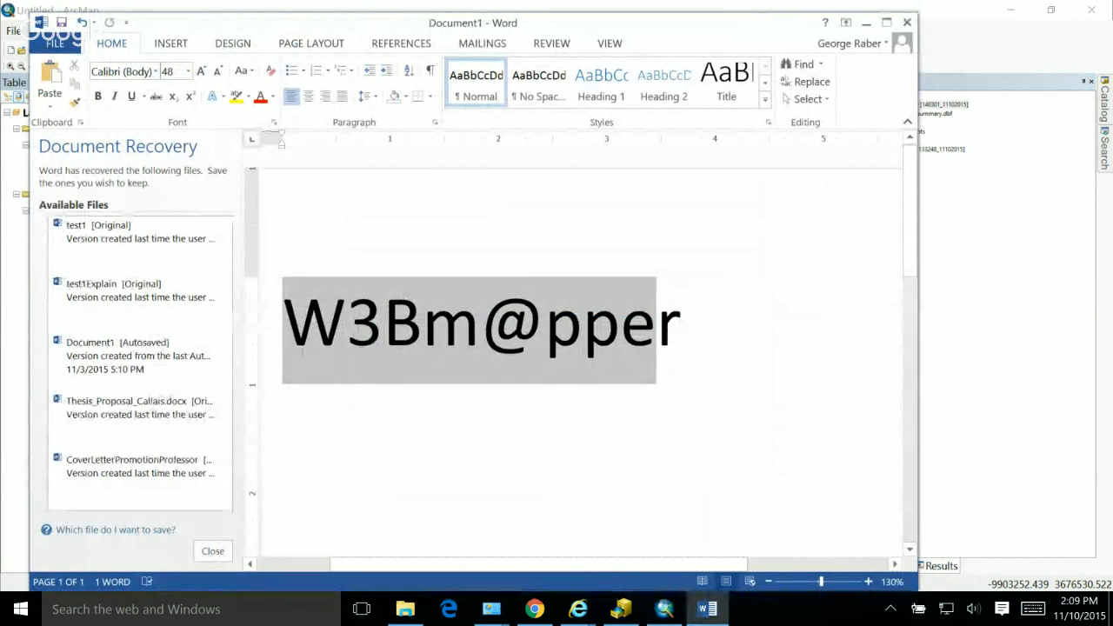
drag(658, 325, 717, 325)
key(ctrl+c)
key(alt+Tab)
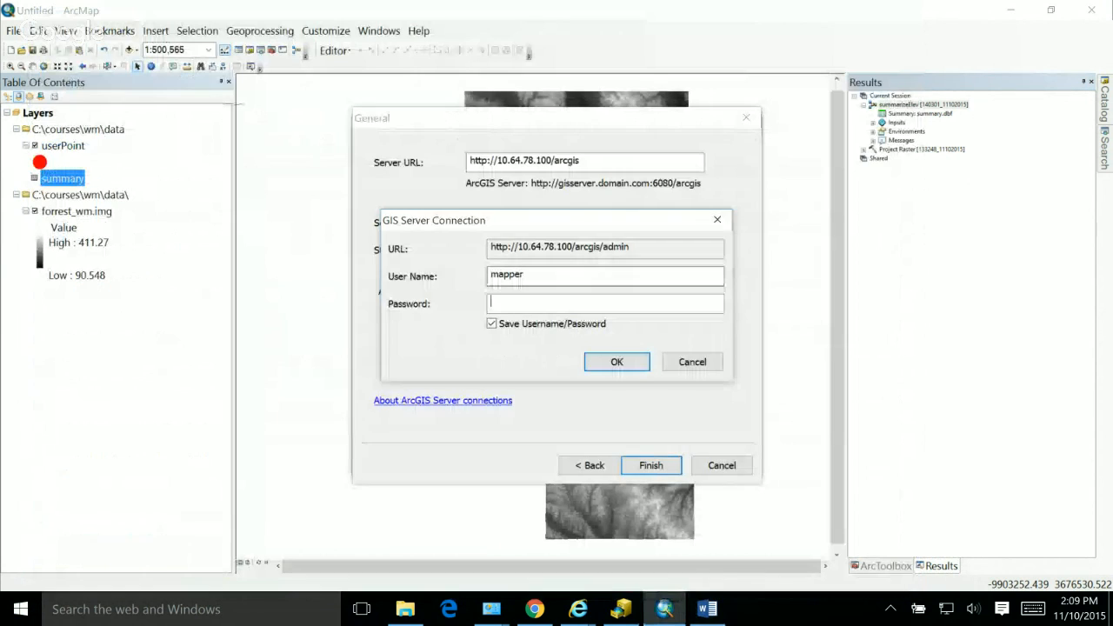
key(ctrl+v)
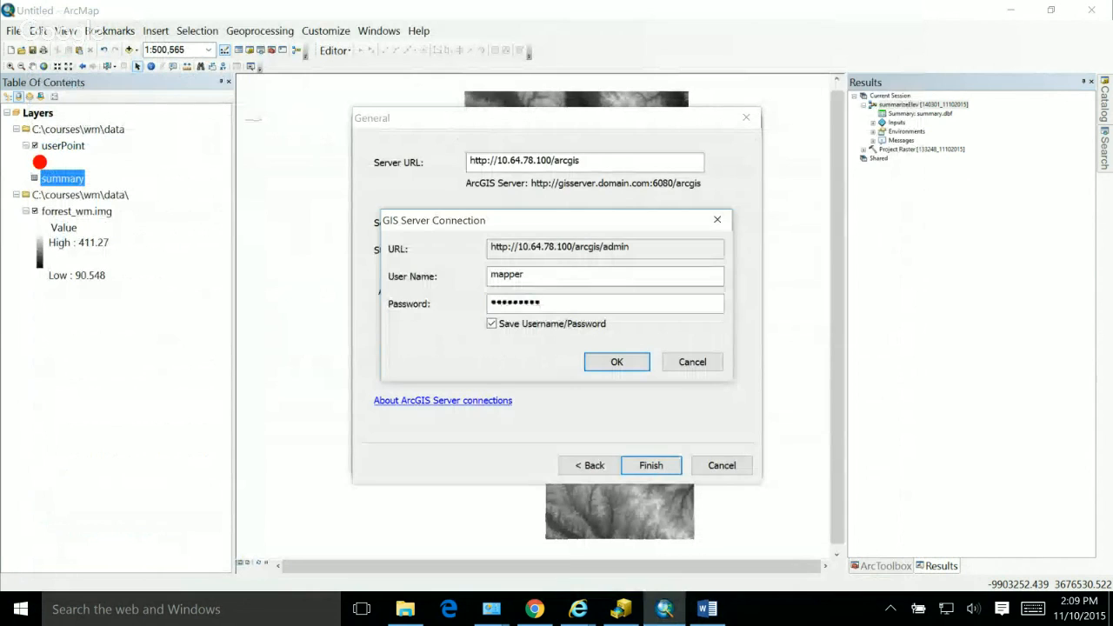
key(Return)
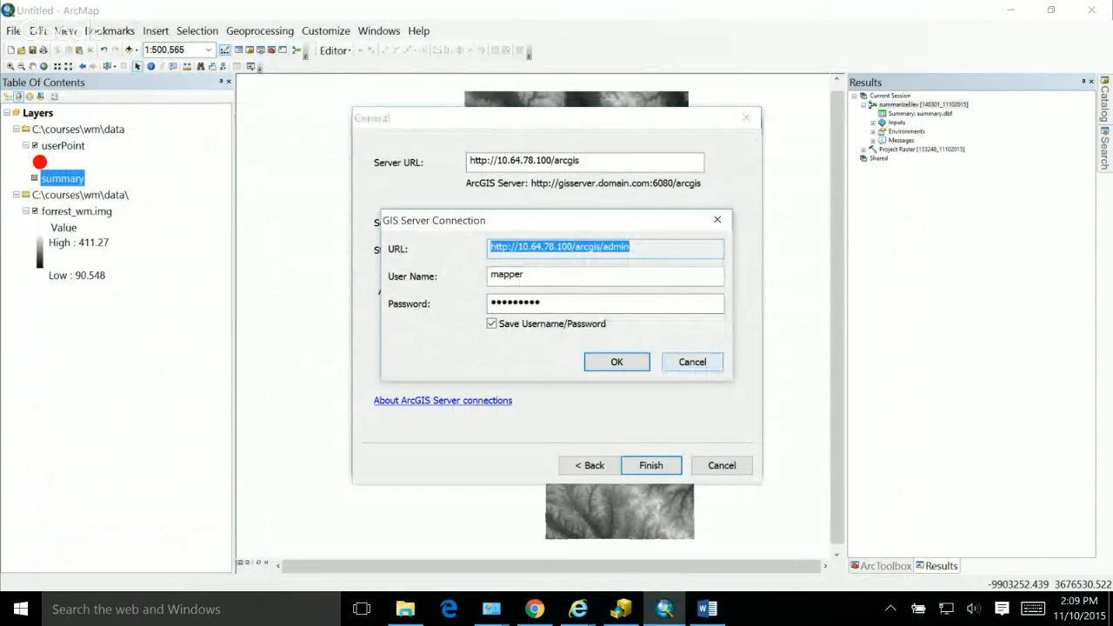
Step: Cancel the login prompt, and change the server connection type to Publish GIS services, keeping the general settings
click(692, 361)
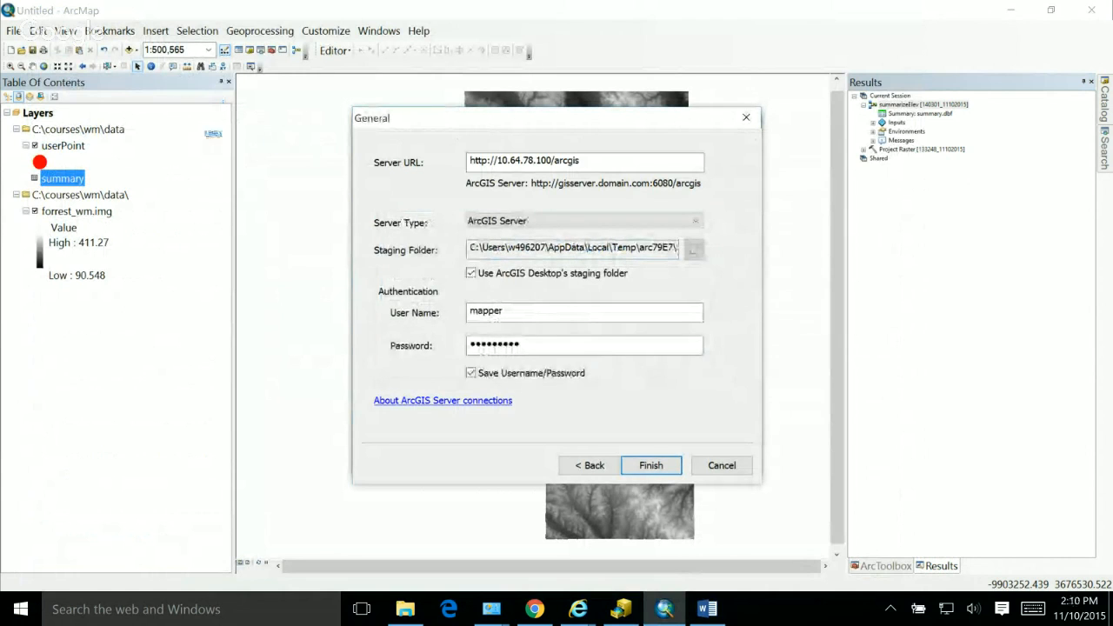
click(692, 361)
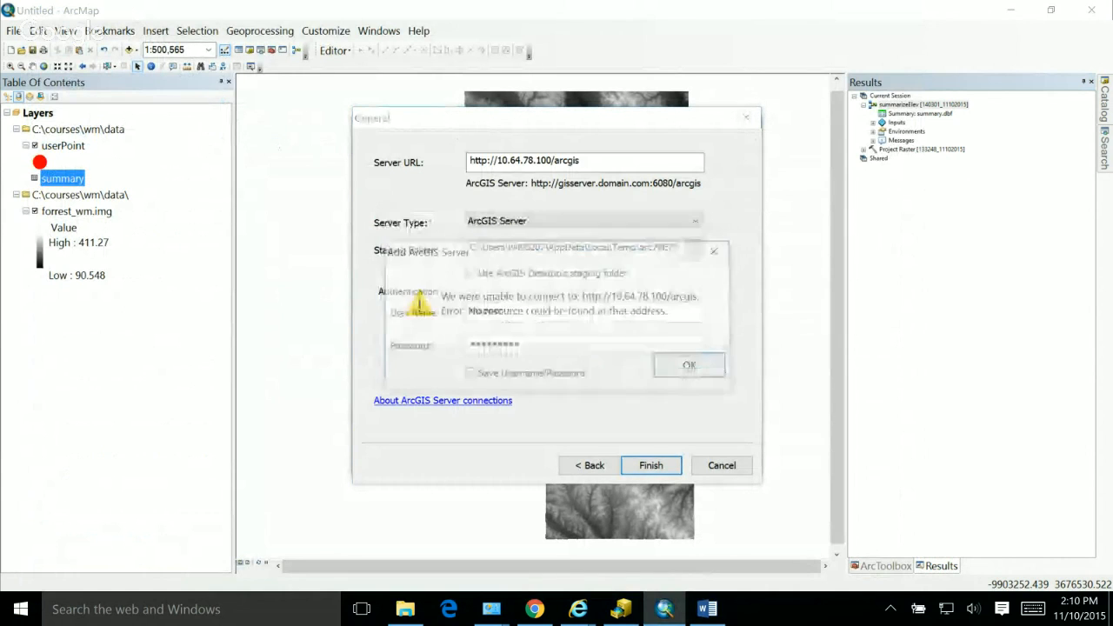
click(689, 365)
click(589, 466)
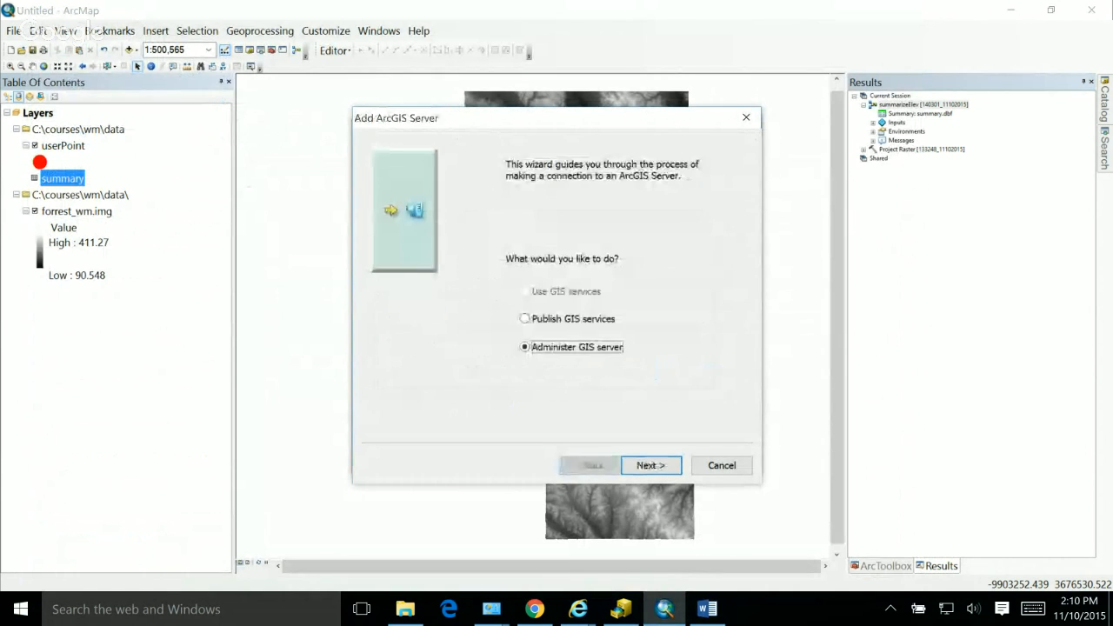
click(571, 319)
click(651, 465)
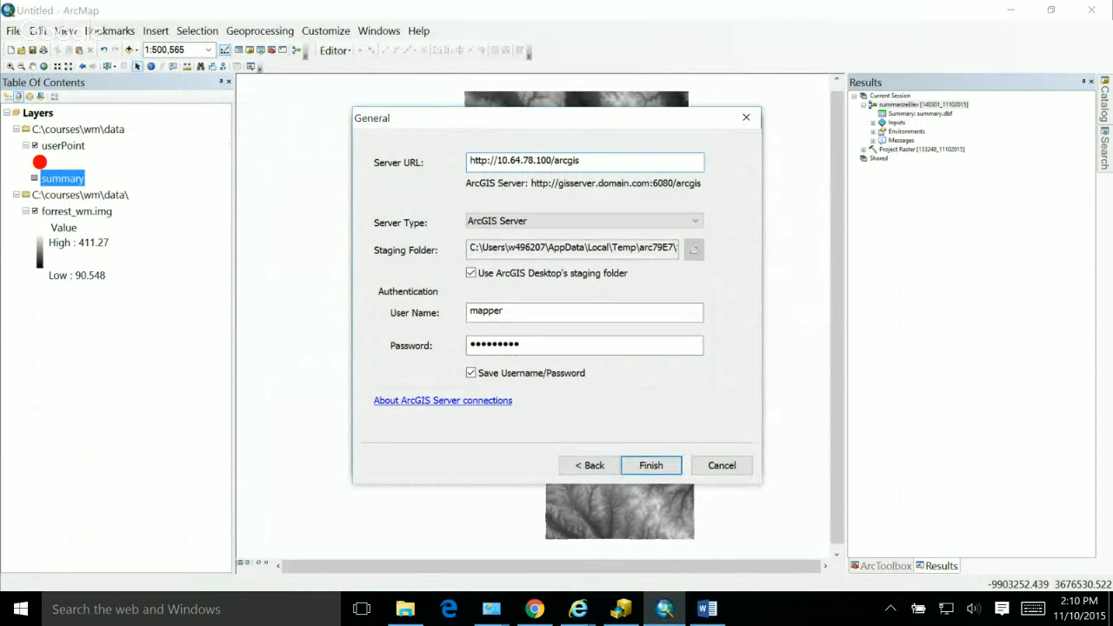
Step: Try to connect to the ArcGIS Server as mapper with a retyped account password, then cancel the repeated login prompt and dismiss the error
double_click(521, 345)
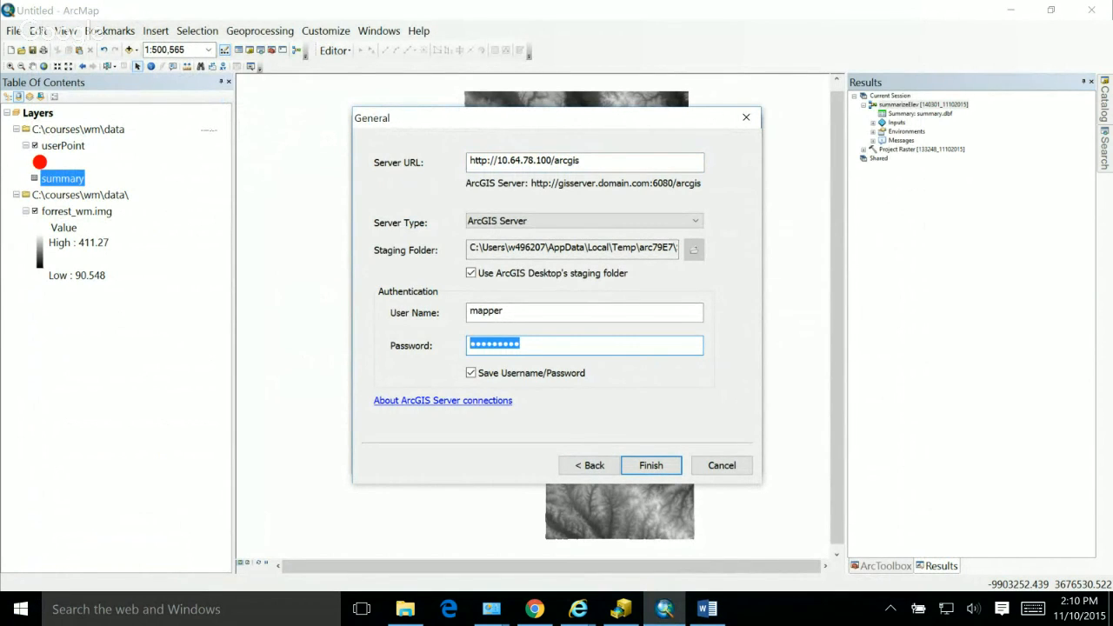
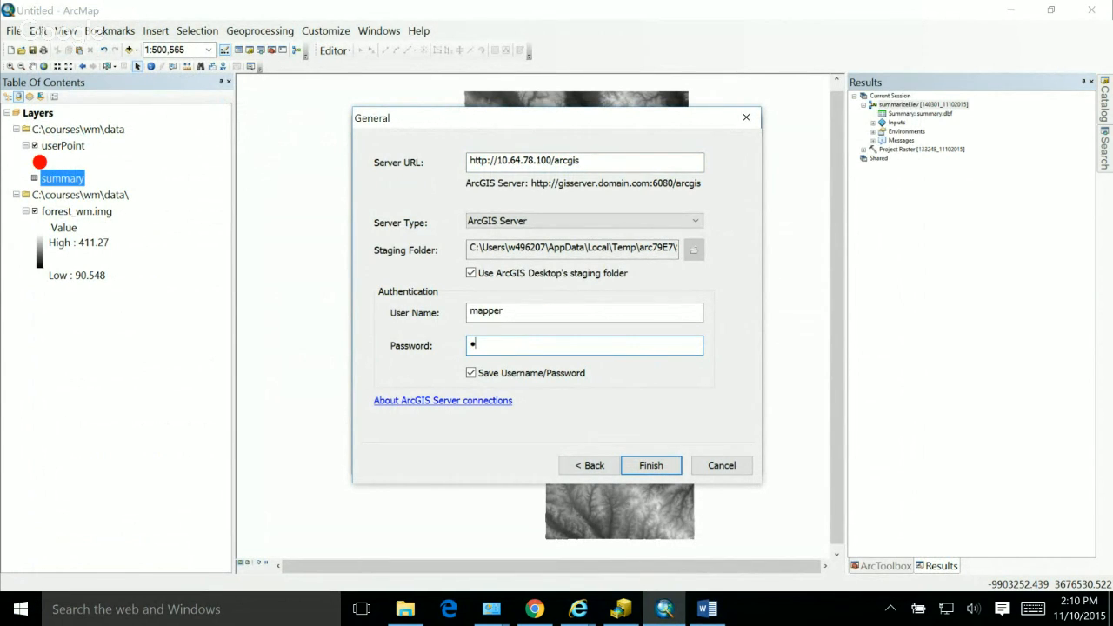
key(Return)
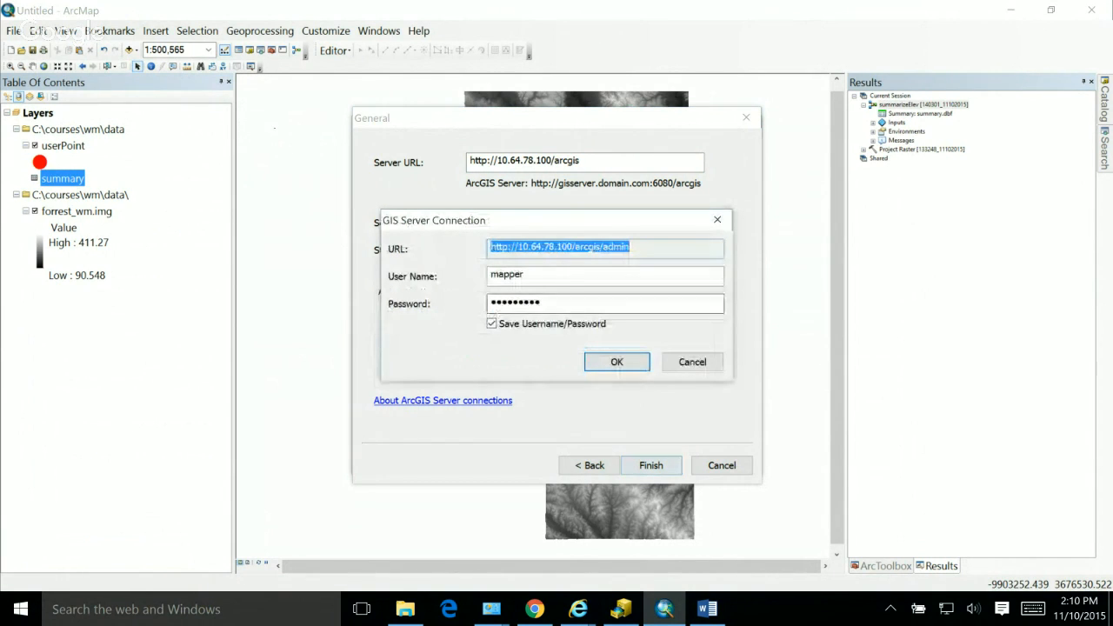
key(Return)
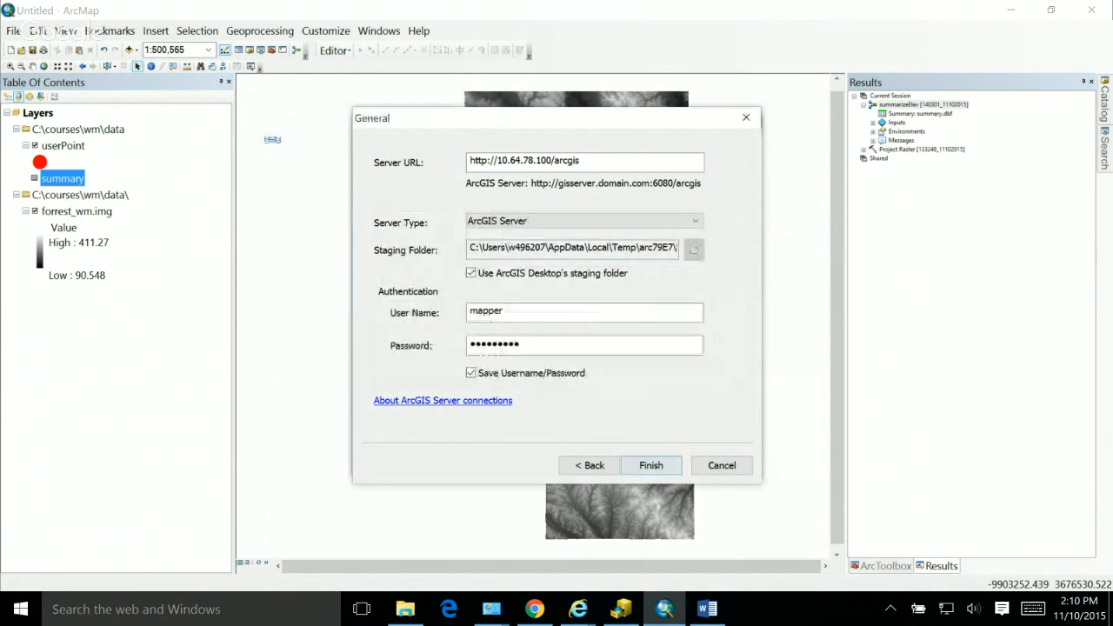
key(Return)
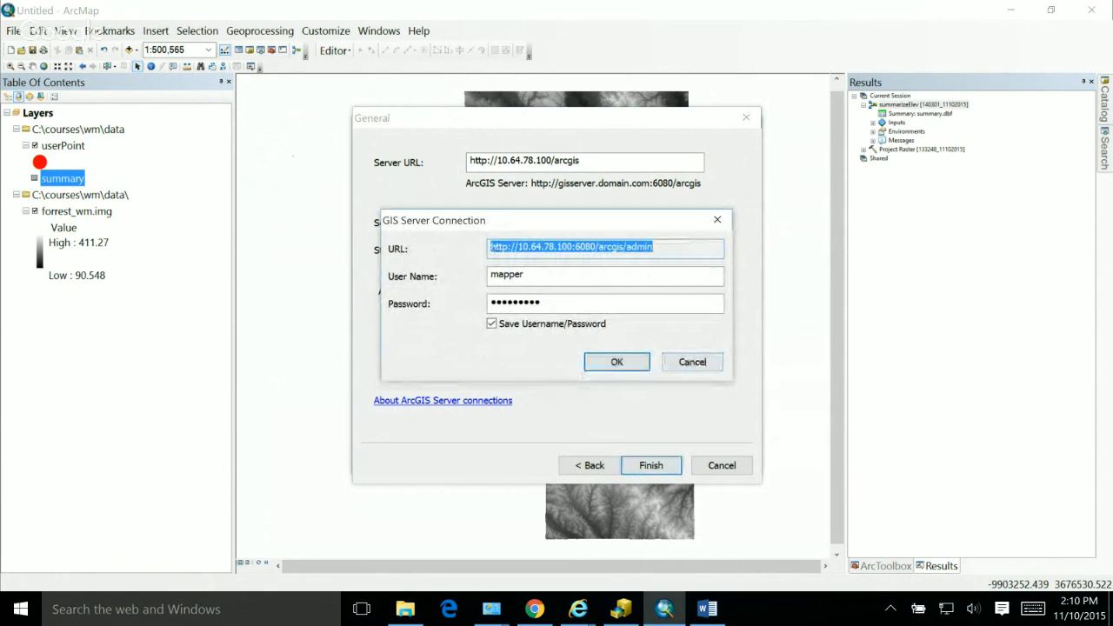
click(692, 361)
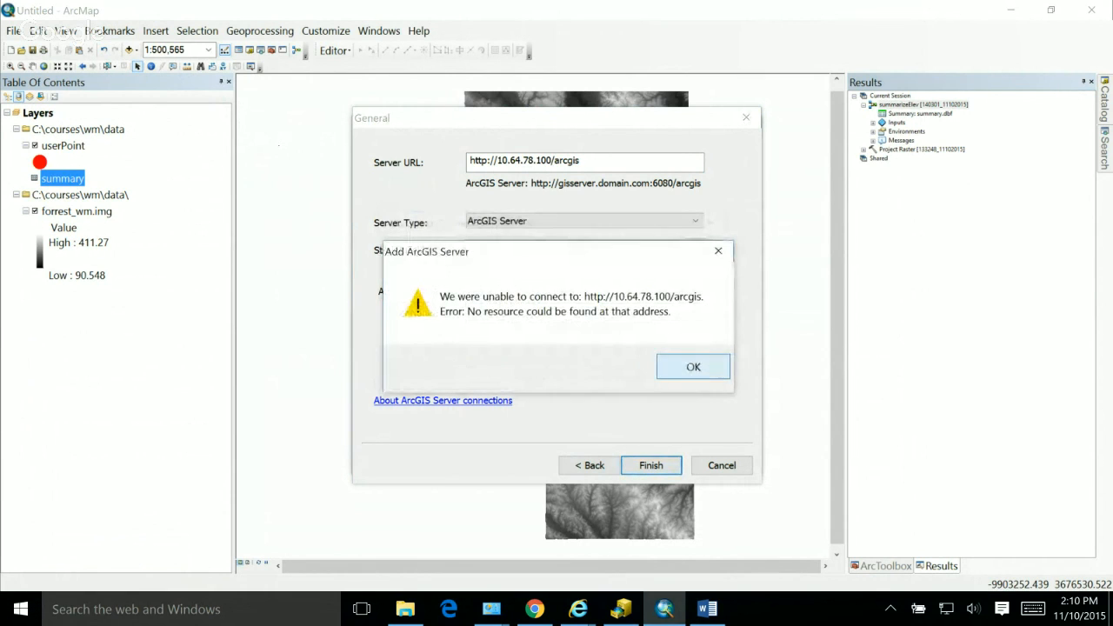
key(Return)
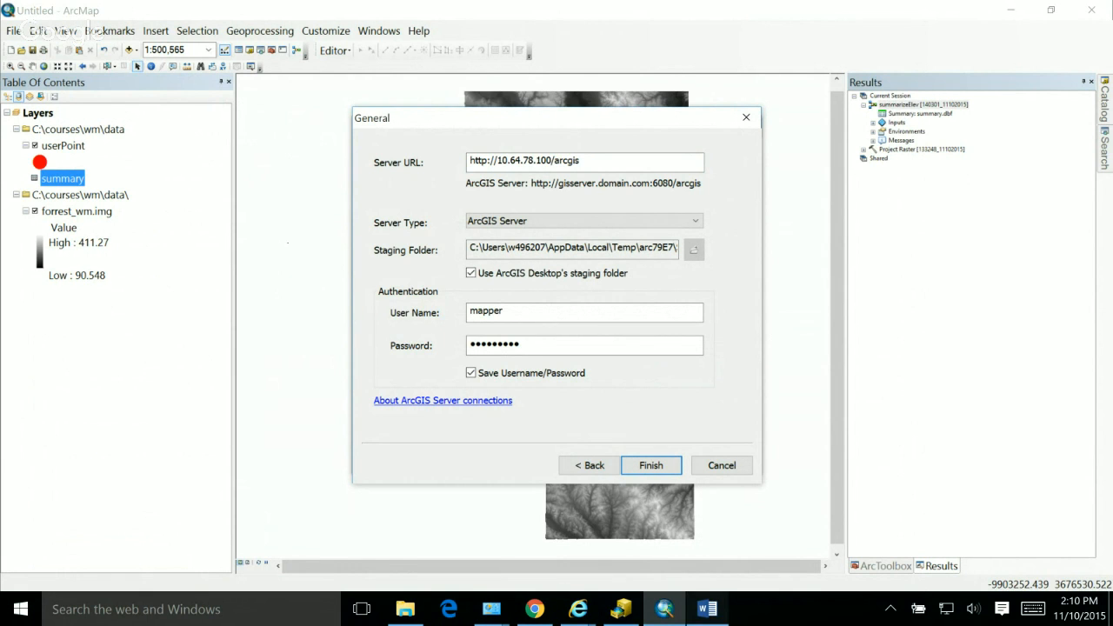
Step: Check the login text in Word, and open 10.64.78.100/arcgis/rest in a new Chrome tab to check the server
click(707, 609)
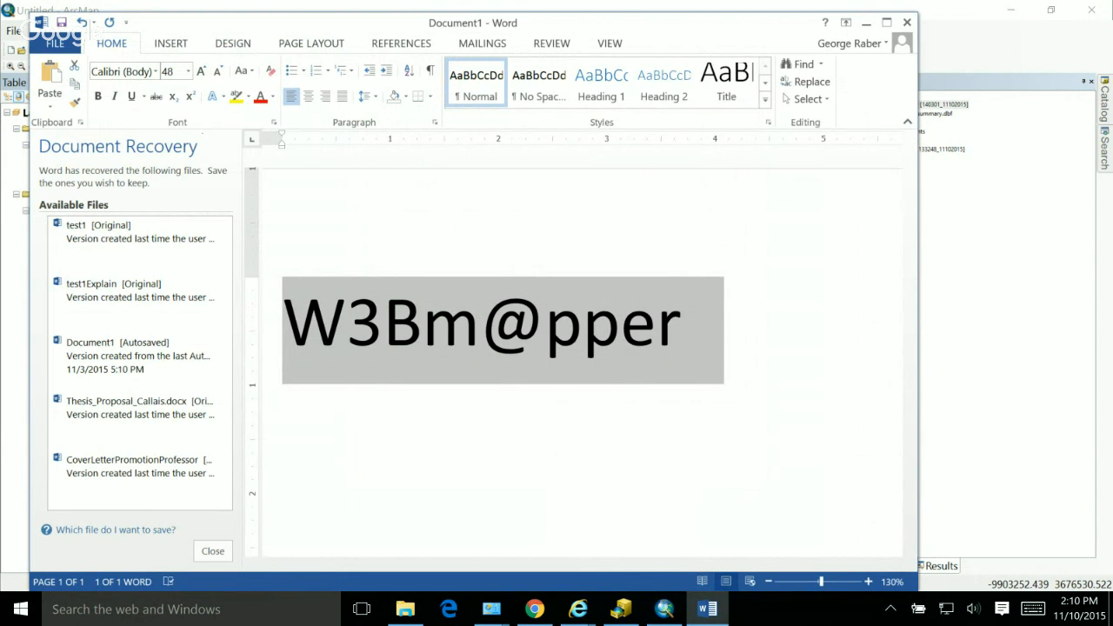
key(alt+Tab)
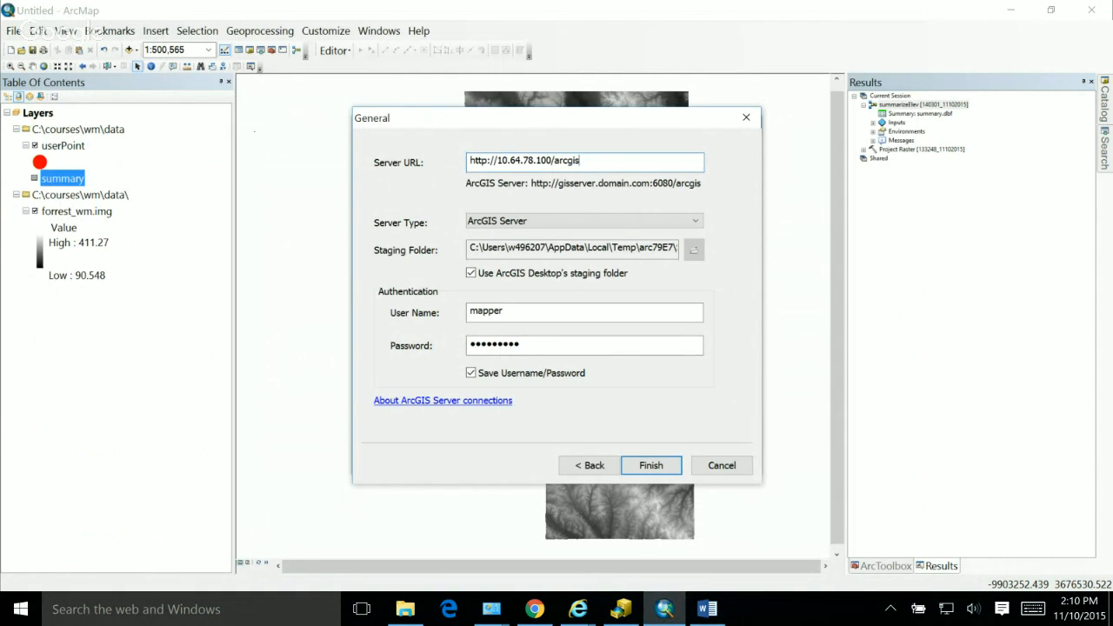
click(535, 609)
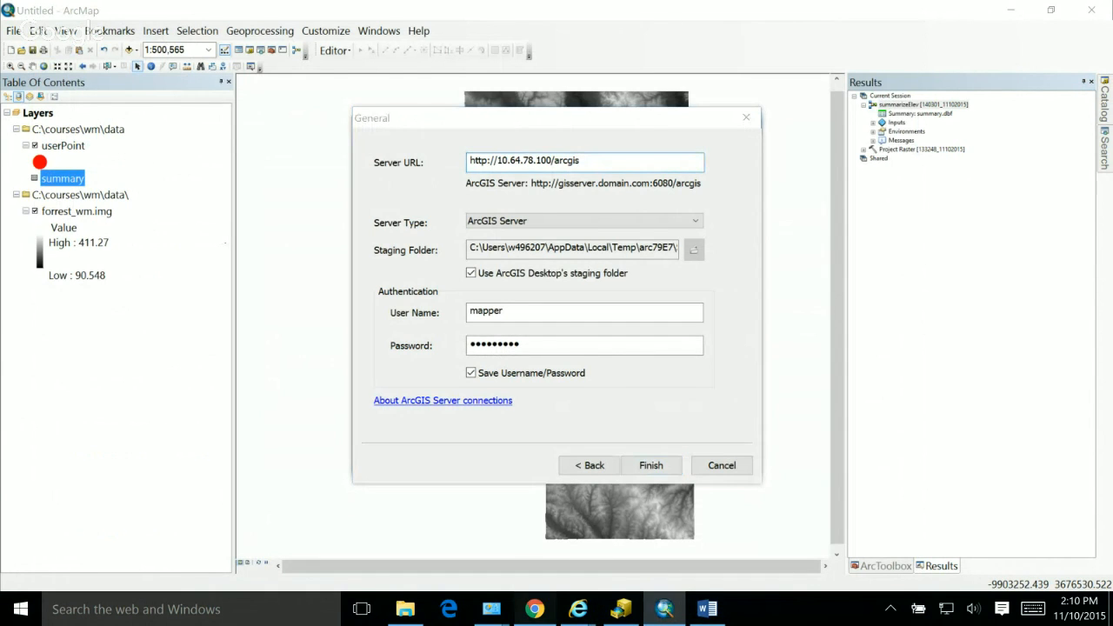
key(ctrl+t)
text(10)
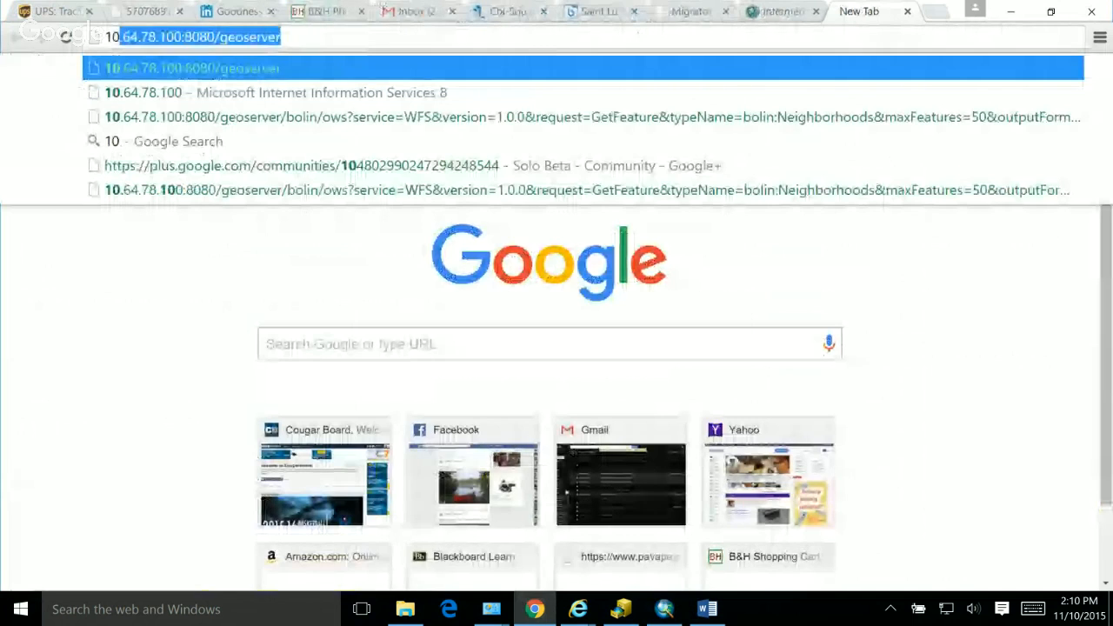
key(Down)
text(/arc)
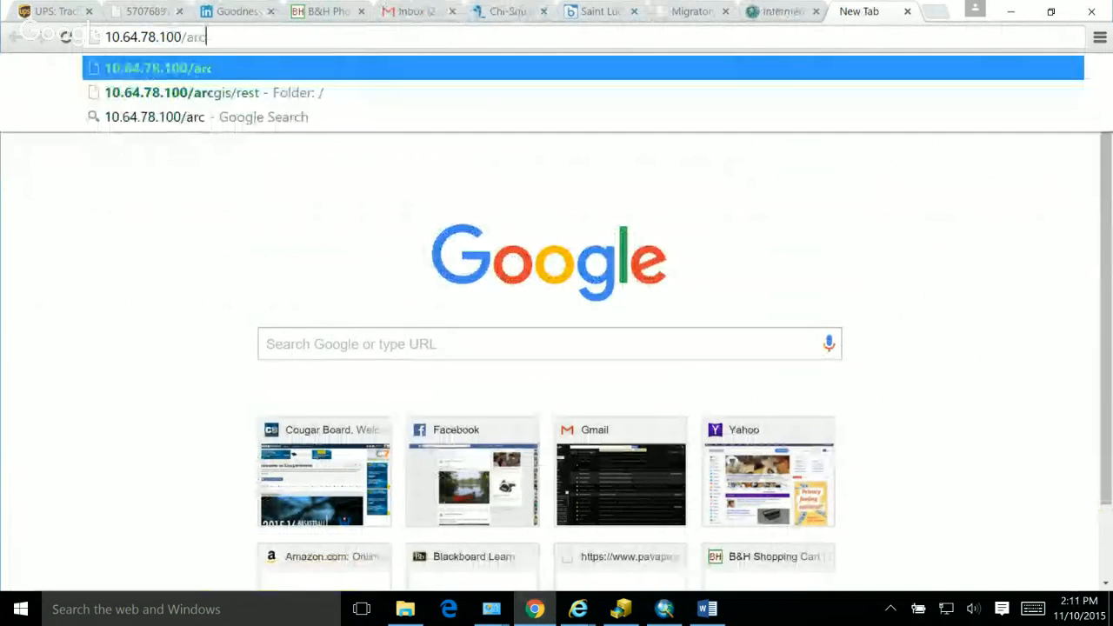
key(Down)
key(Return)
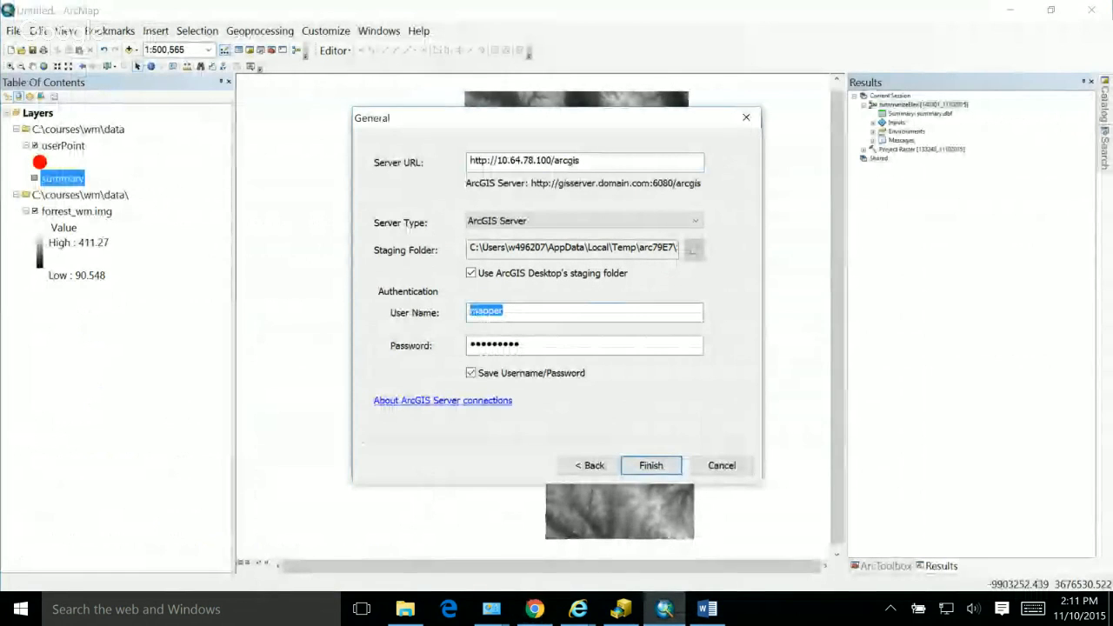
Step: Back in ArcMap, try to connect to the server with the user name admin
text(siteadmin)
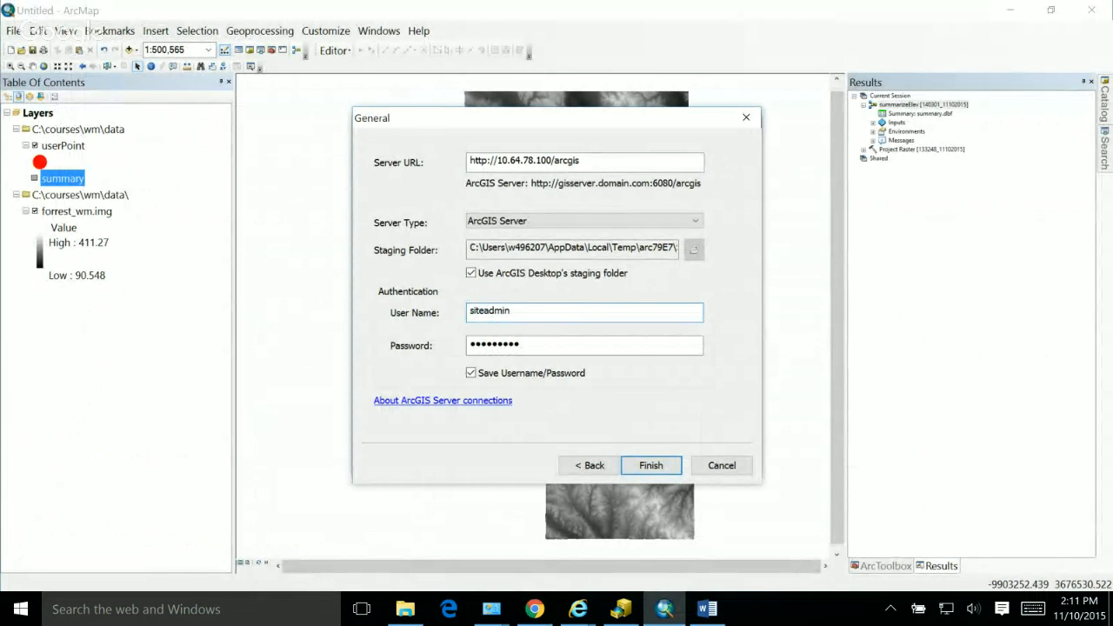
key(BackSpace)
key(BackSpace)
key(BackSpace)
key(BackSpace)
key(BackSpace)
key(BackSpace)
key(BackSpace)
key(BackSpace)
key(BackSpace)
text(admin)
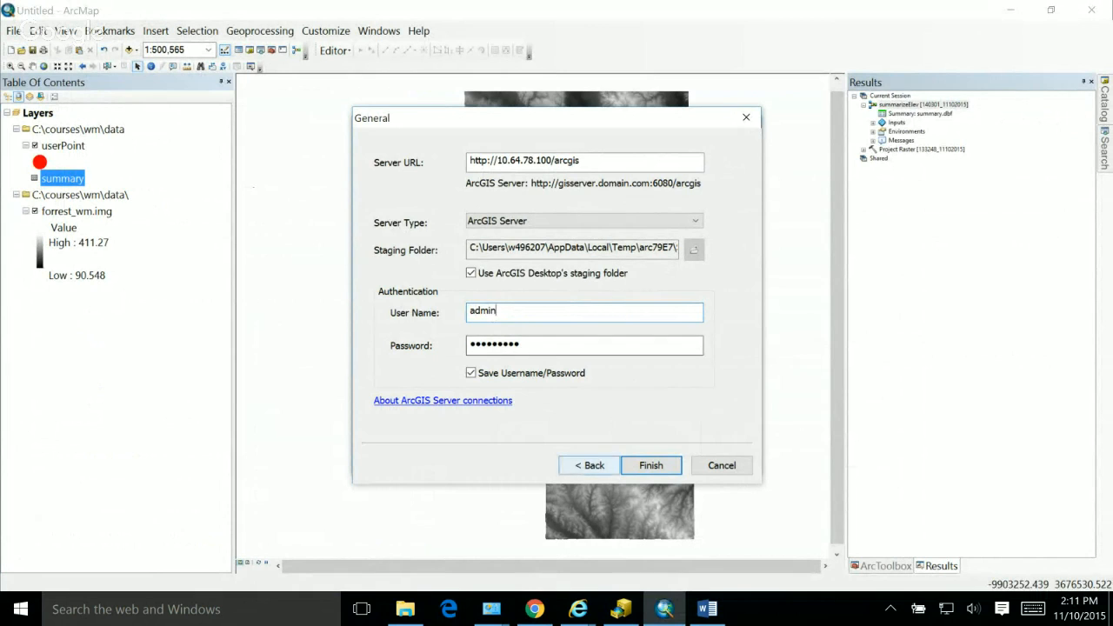
key(Return)
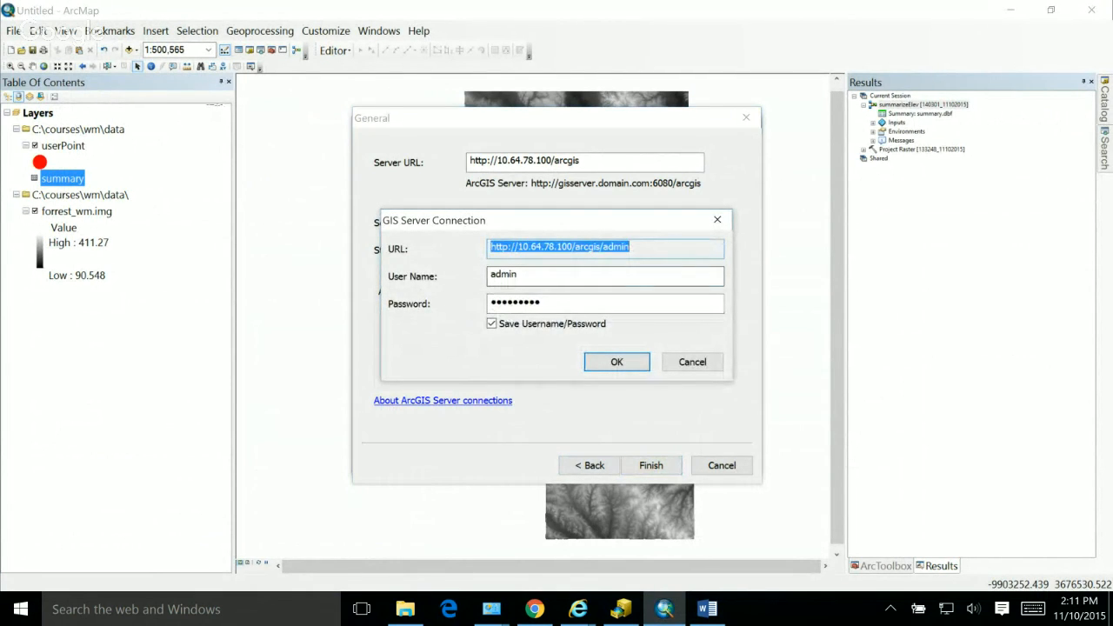
Step: Try to log in at the connection prompt with the user name arcgis and a different account password
key(Tab)
text(arcgis)
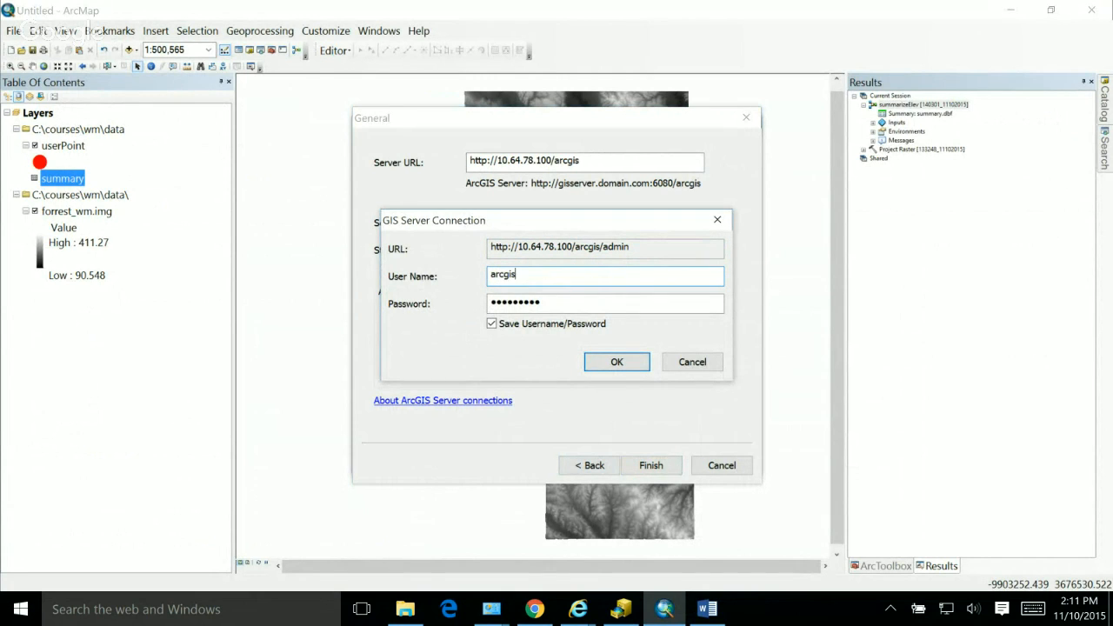
key(Tab)
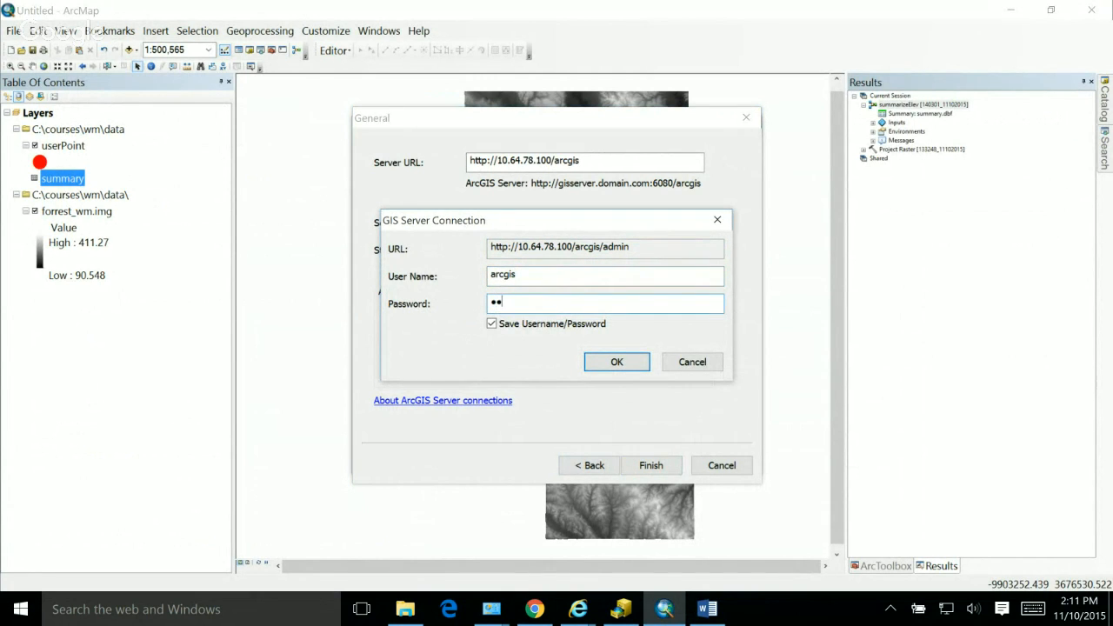
key(Return)
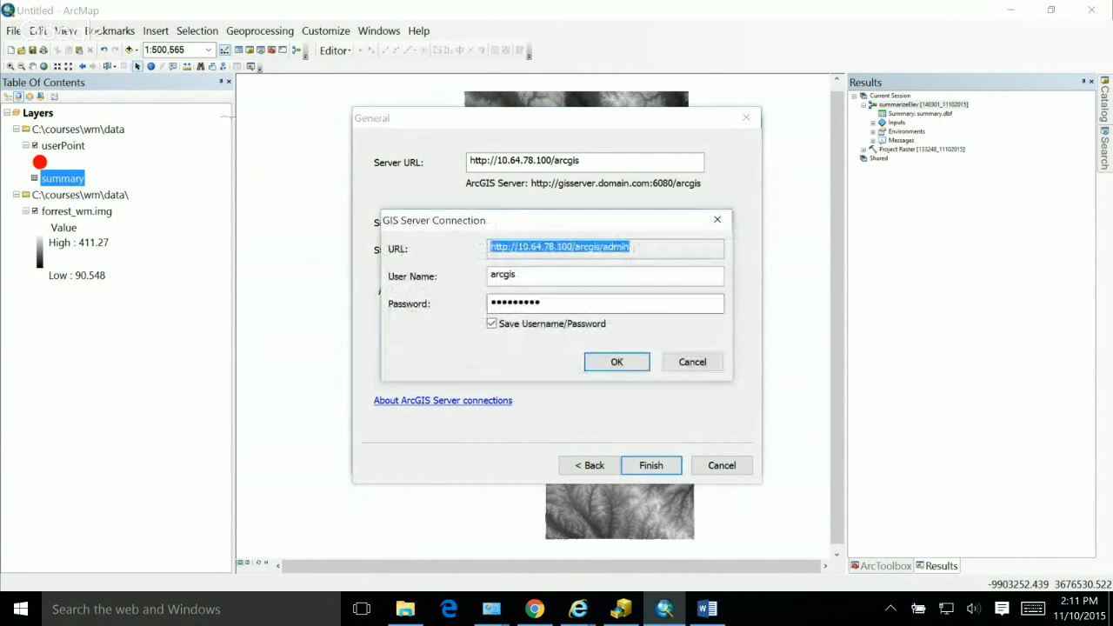
Step: Set the connection prompt's user name to siteadmin and submit the login to create the publisher connection
key(Tab)
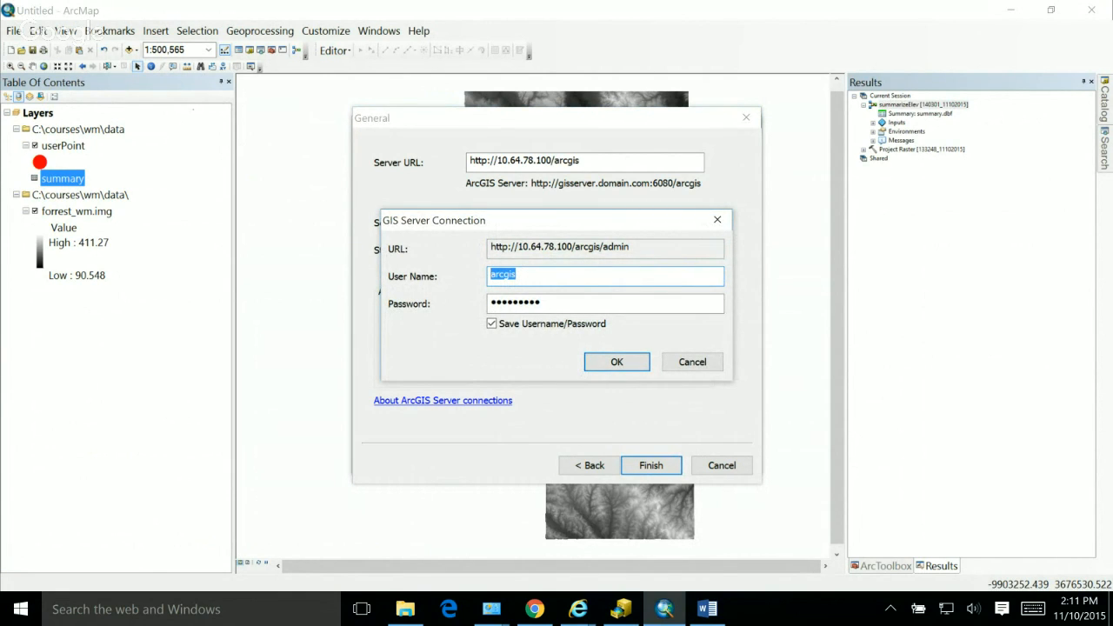
text(siteadmin)
key(Tab)
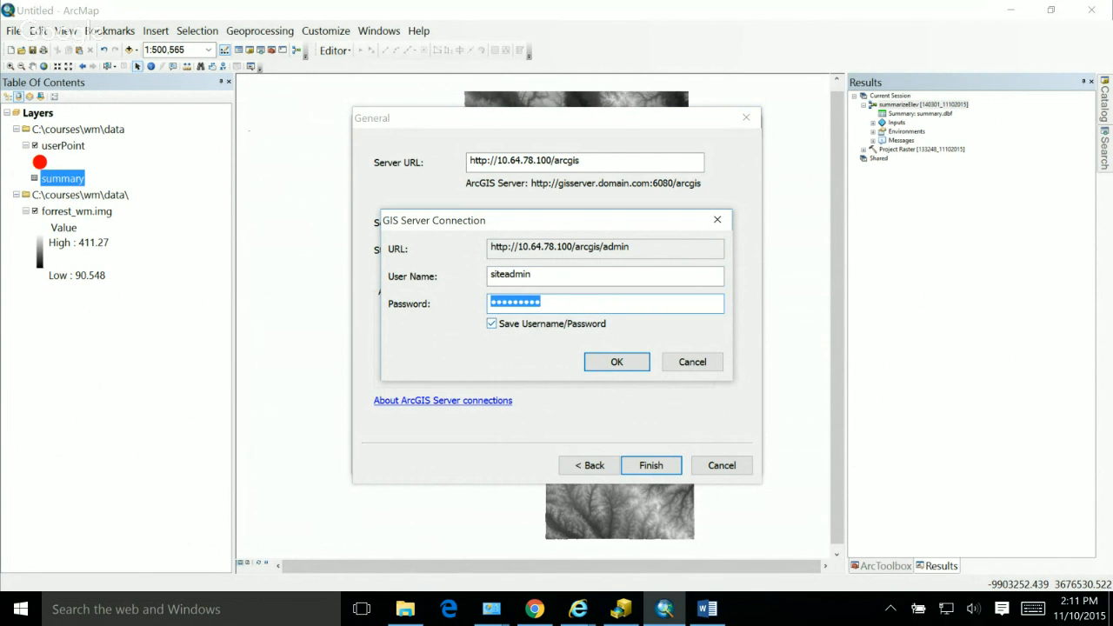
click(617, 361)
key(Return)
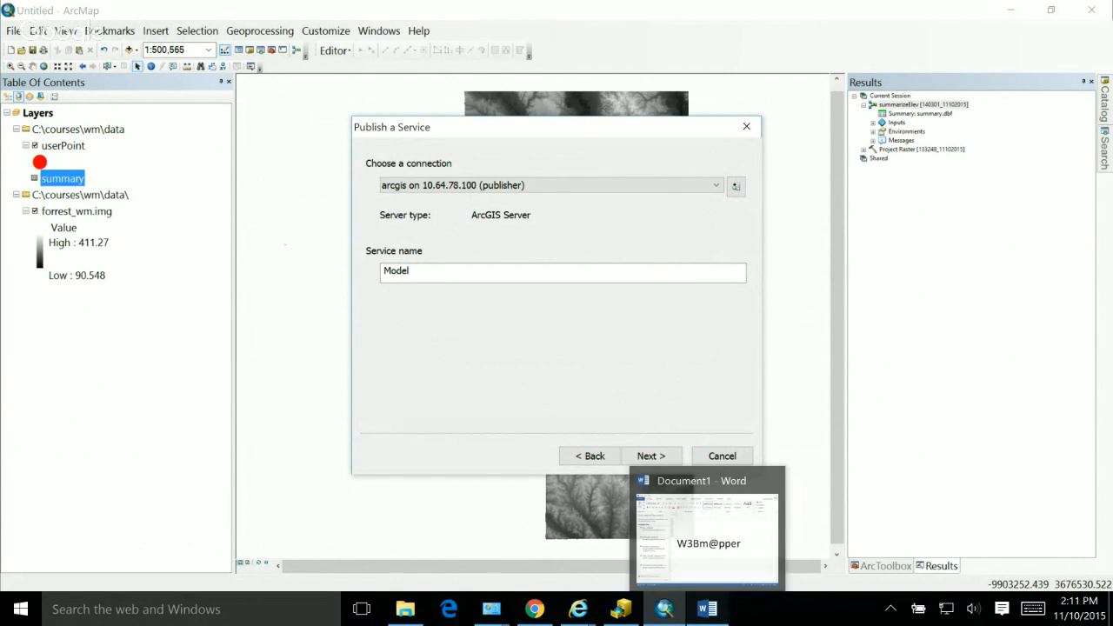
Step: Switch to the Word document and add the user name Siteadmin on a new line above the password text
click(707, 609)
click(346, 323)
click(284, 324)
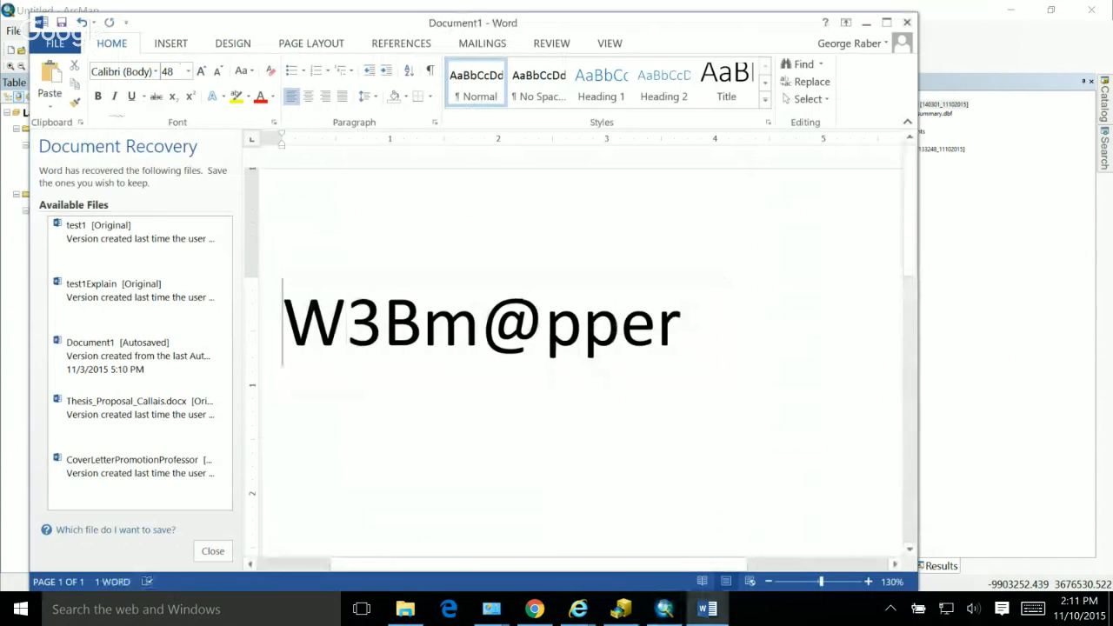
key(Return)
text(S)
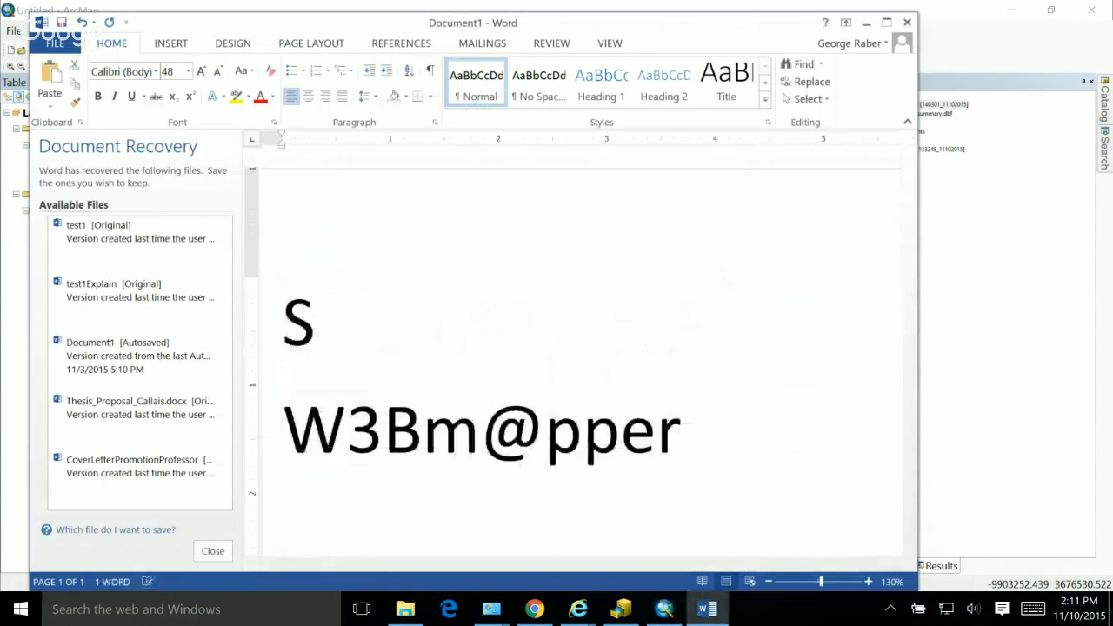
text(iteadmin)
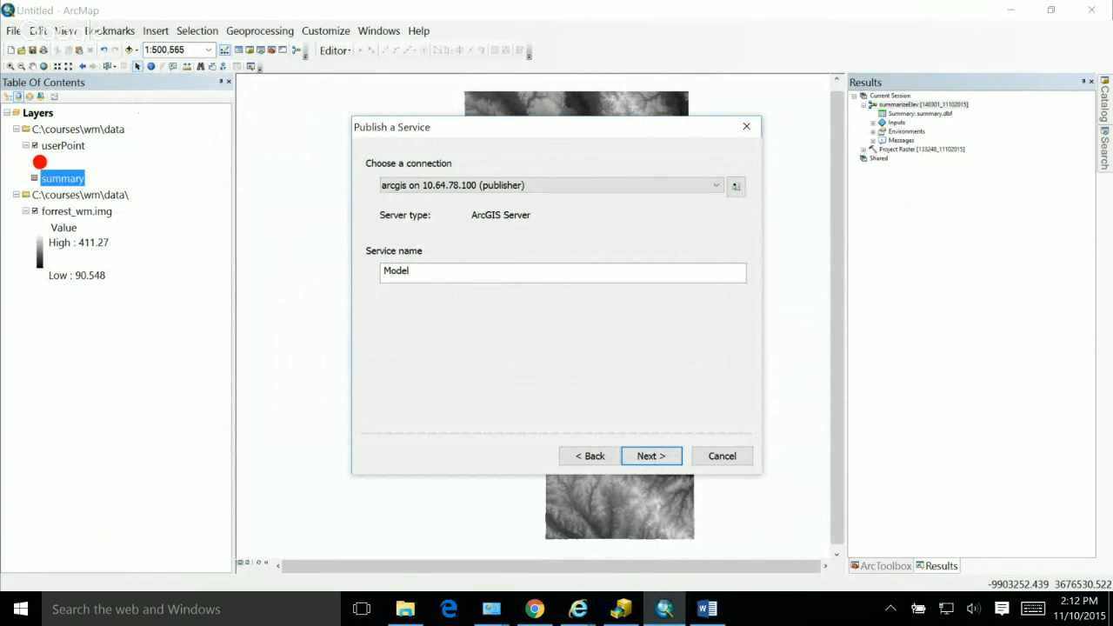
Step: In ArcMap, name the service summarizeElev and choose the existing server folder that bears the account owner's surname
drag(413, 272, 381, 272)
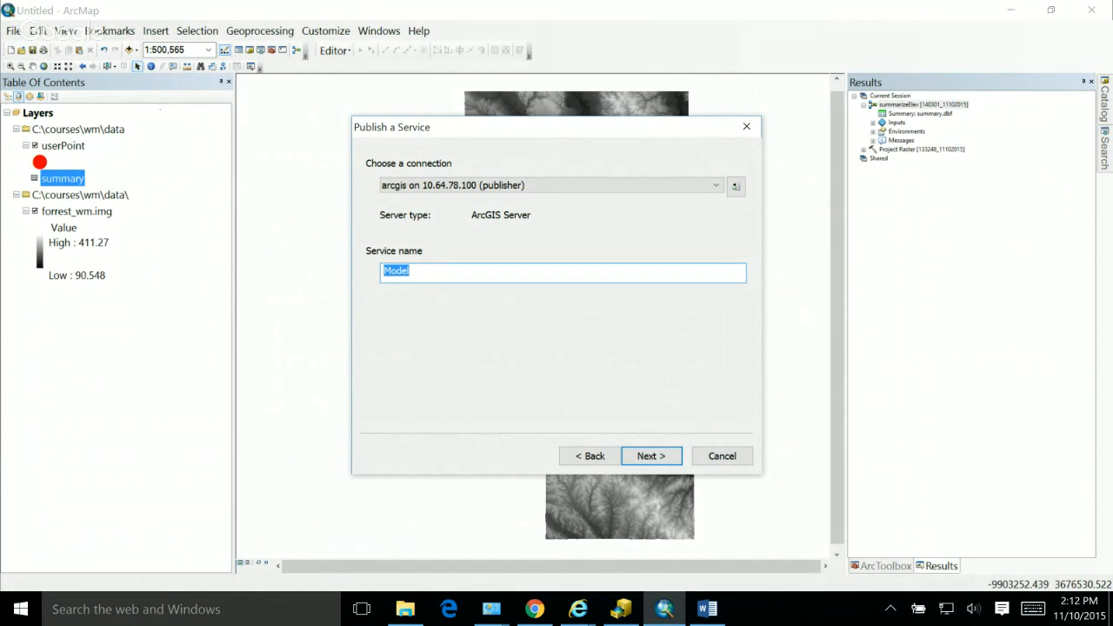
text(summa)
key(BackSpace)
key(BackSpace)
key(BackSpace)
text(mmarizeElev)
click(651, 456)
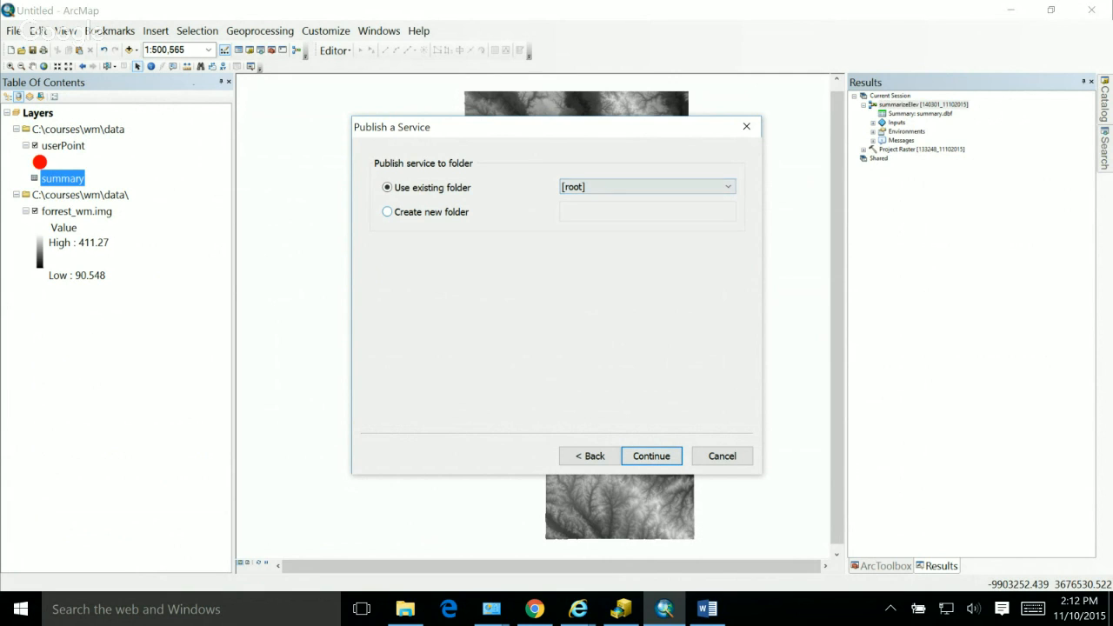
click(727, 187)
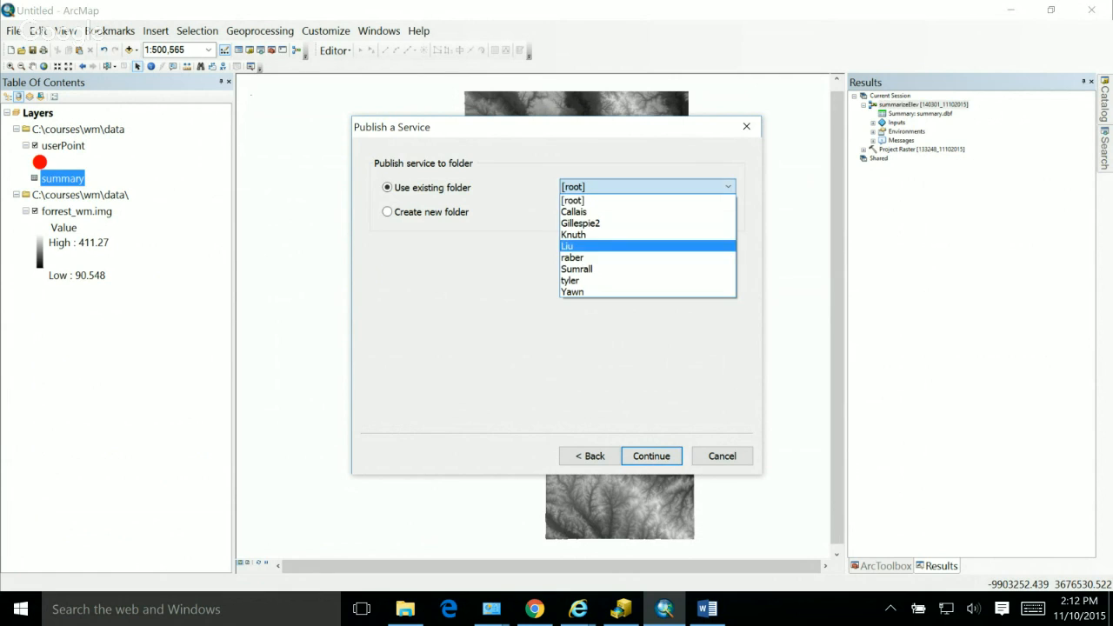
click(646, 257)
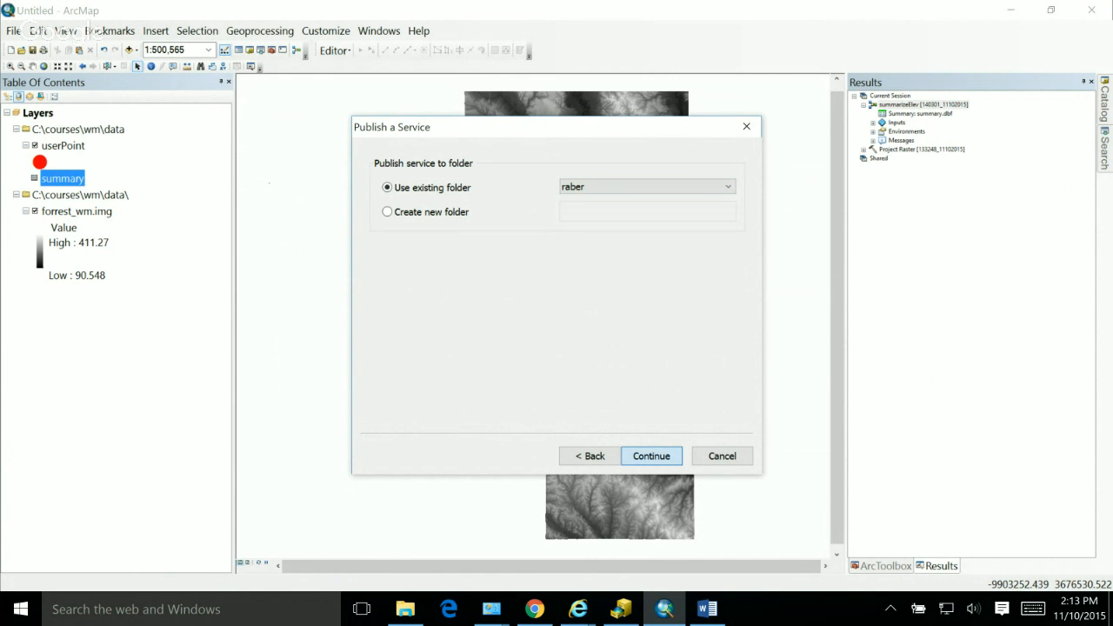
Step: Continue to the service settings and set the execution mode to Synchronous and the message level to Info
click(651, 456)
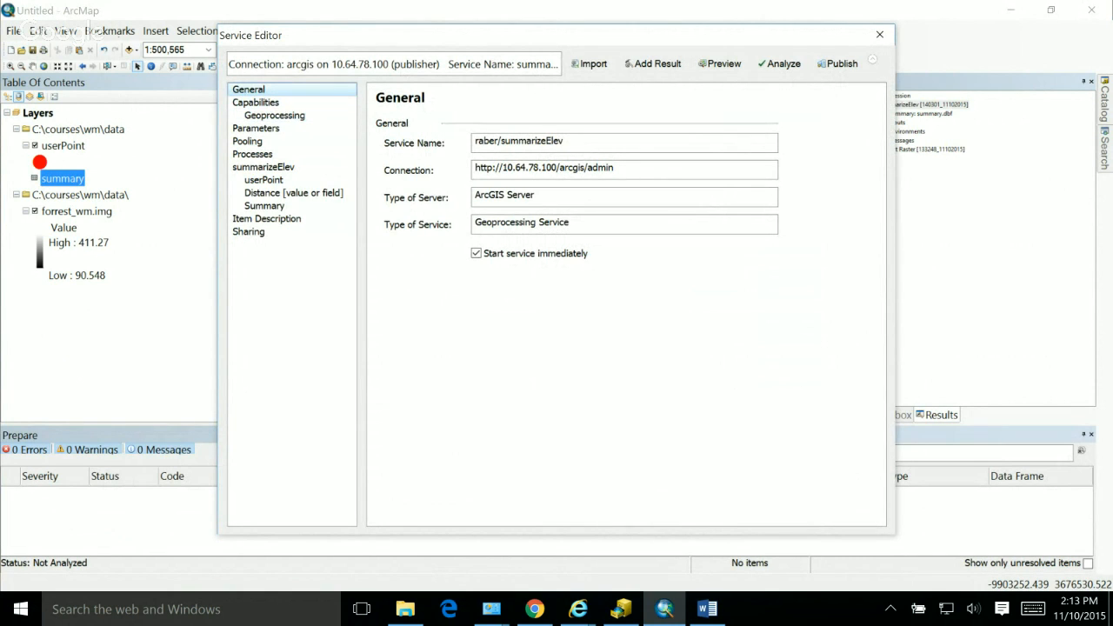
click(275, 115)
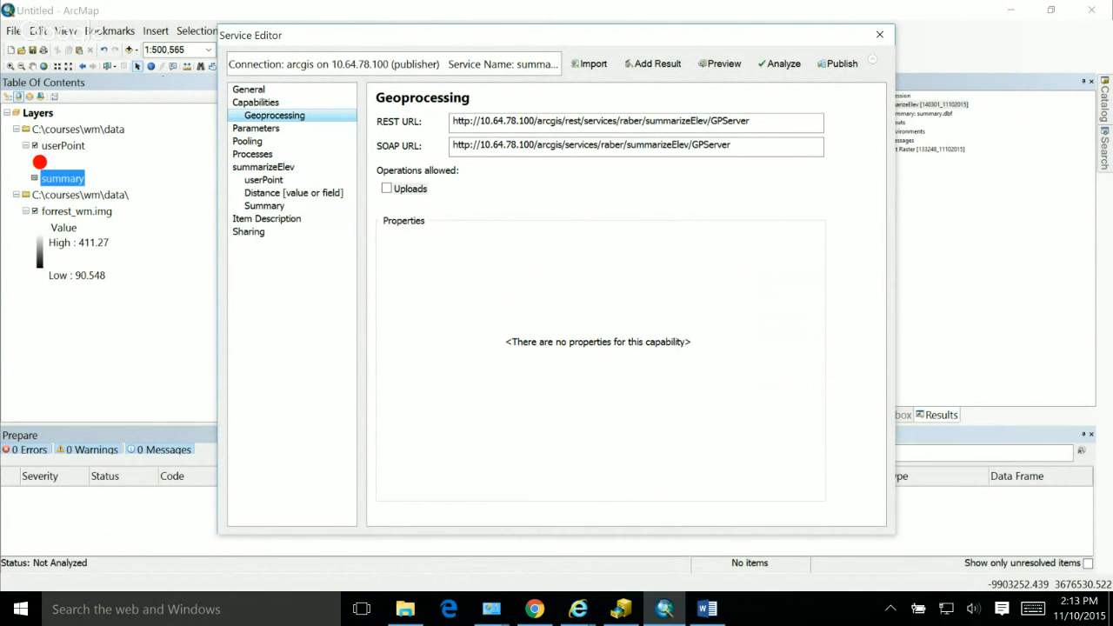
click(255, 129)
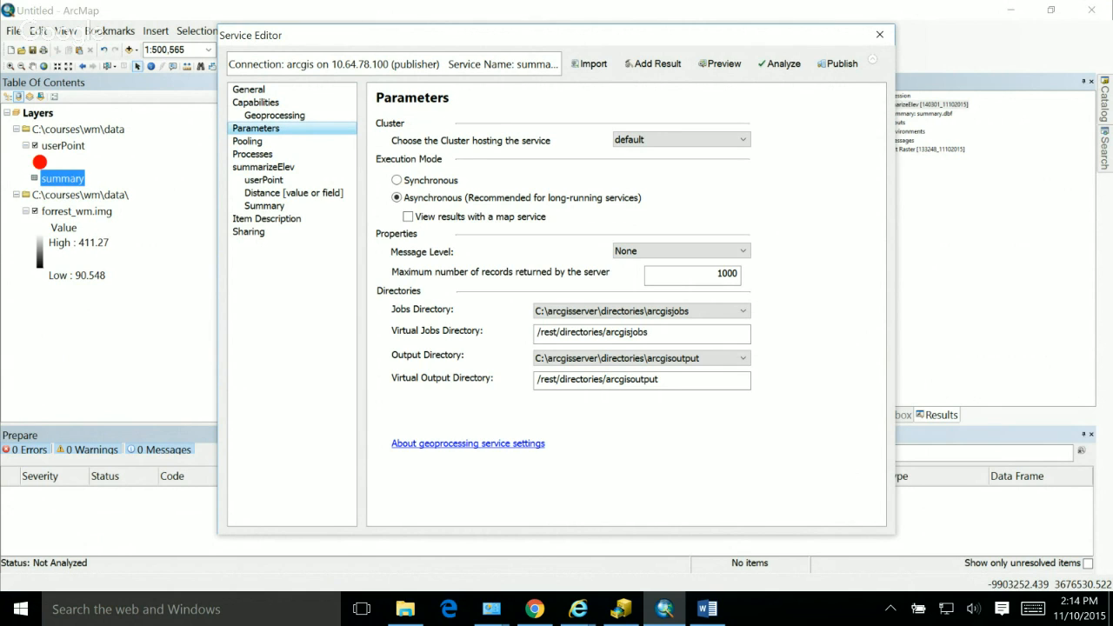
click(397, 180)
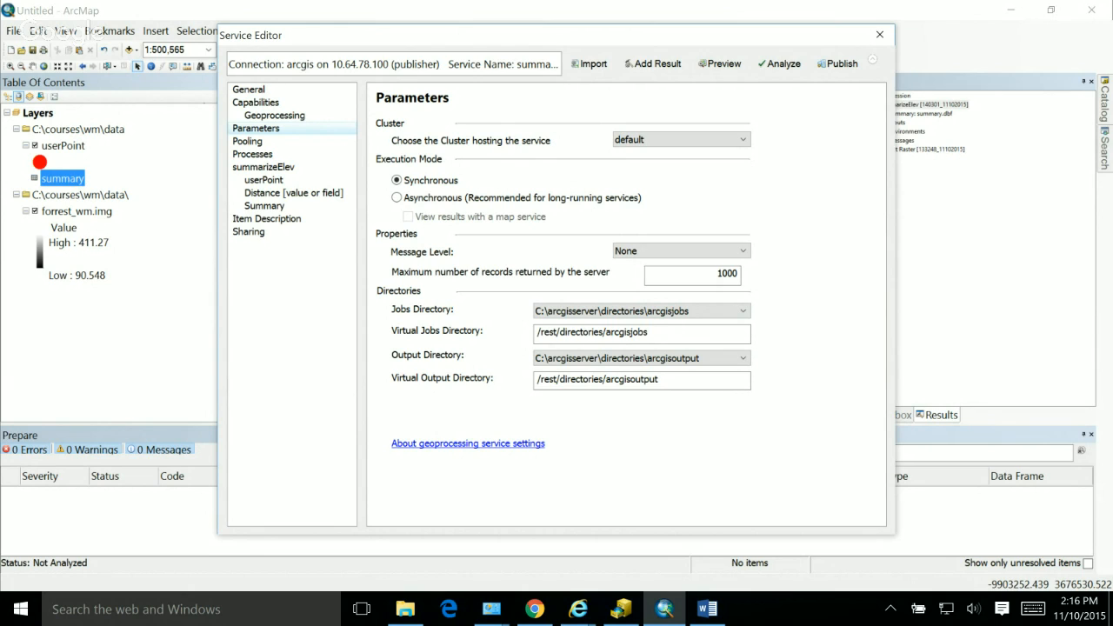
click(680, 251)
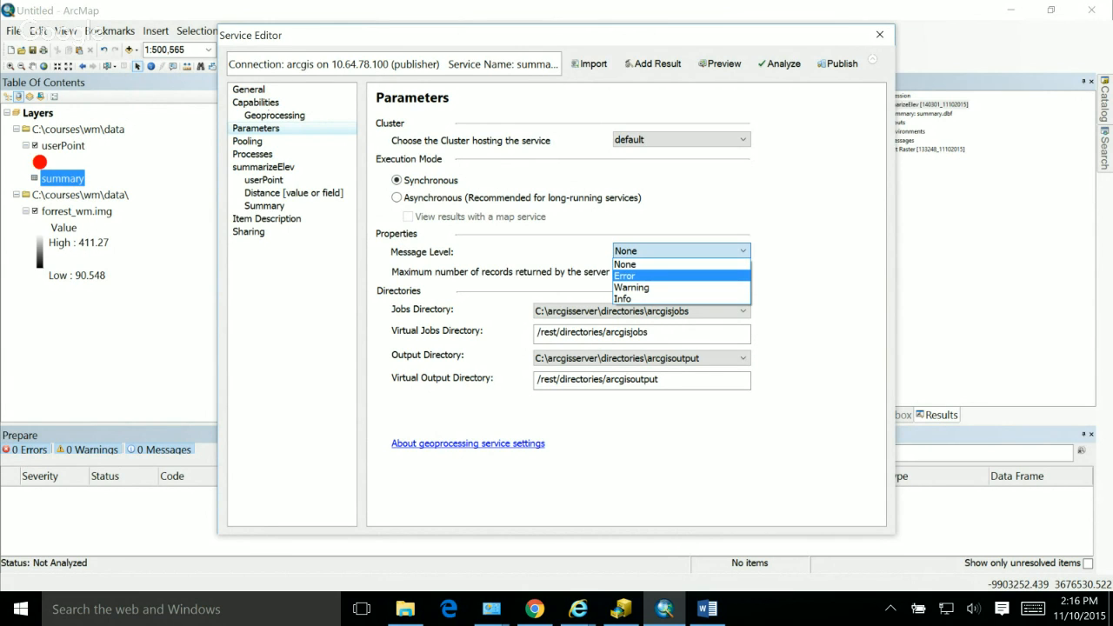
click(680, 299)
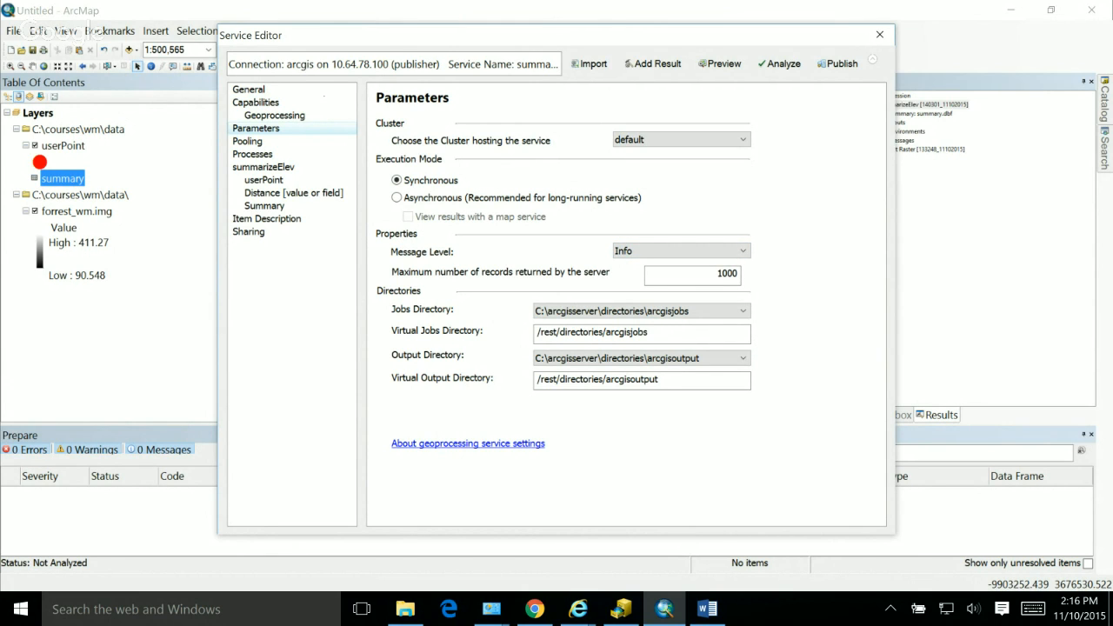
click(681, 250)
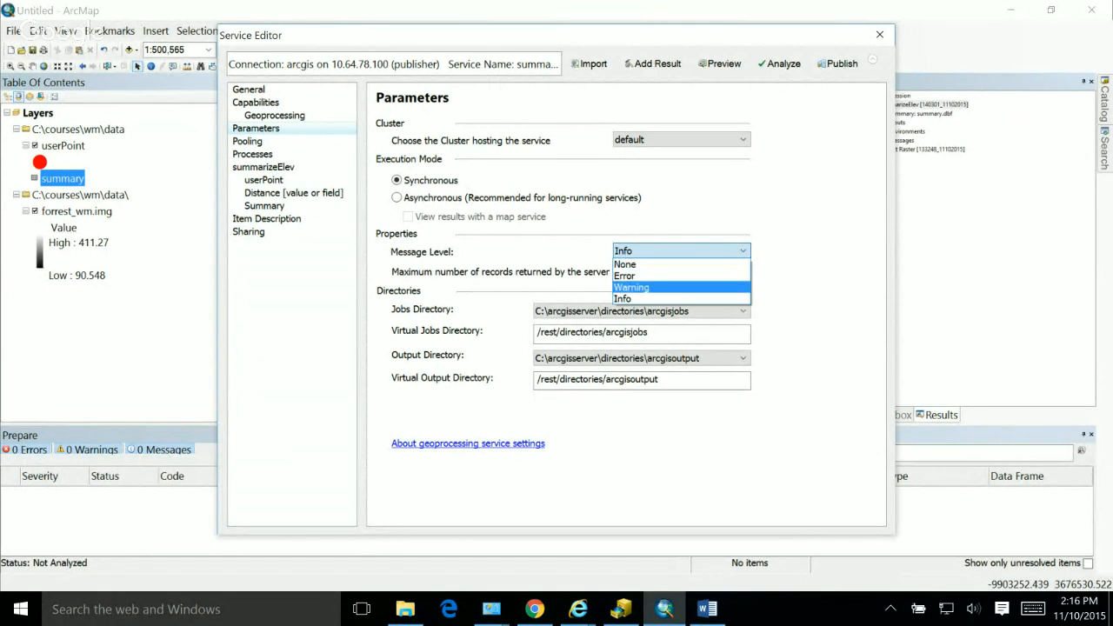
click(639, 299)
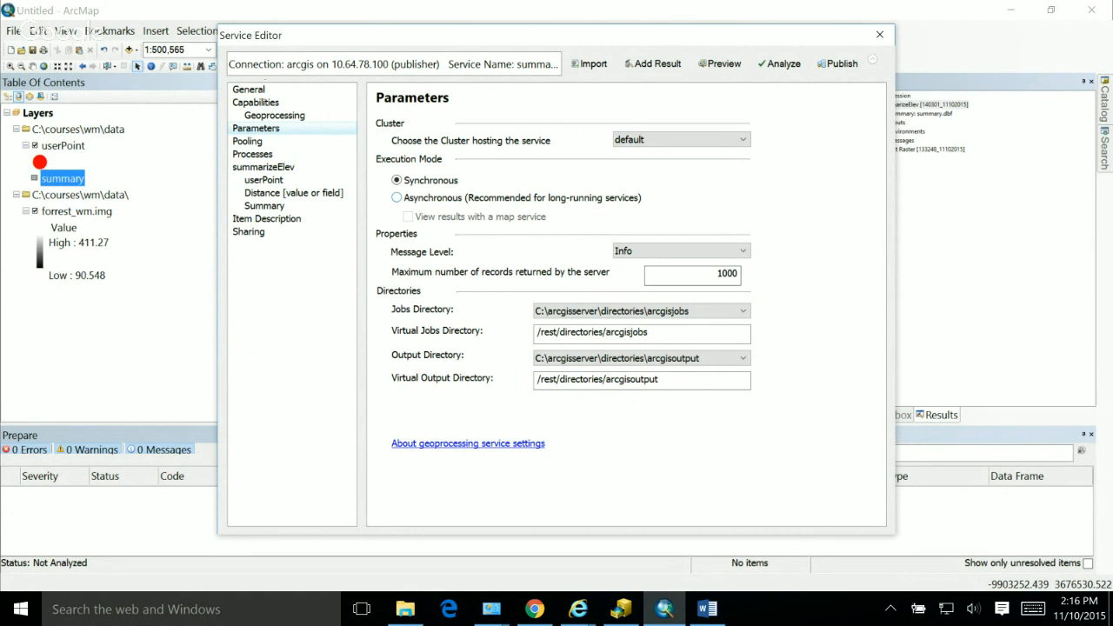
Step: Review the pooling and process settings, and describe the summarizeElev task as "Summarizes a Elevation Dataset for Forrest County"
click(248, 140)
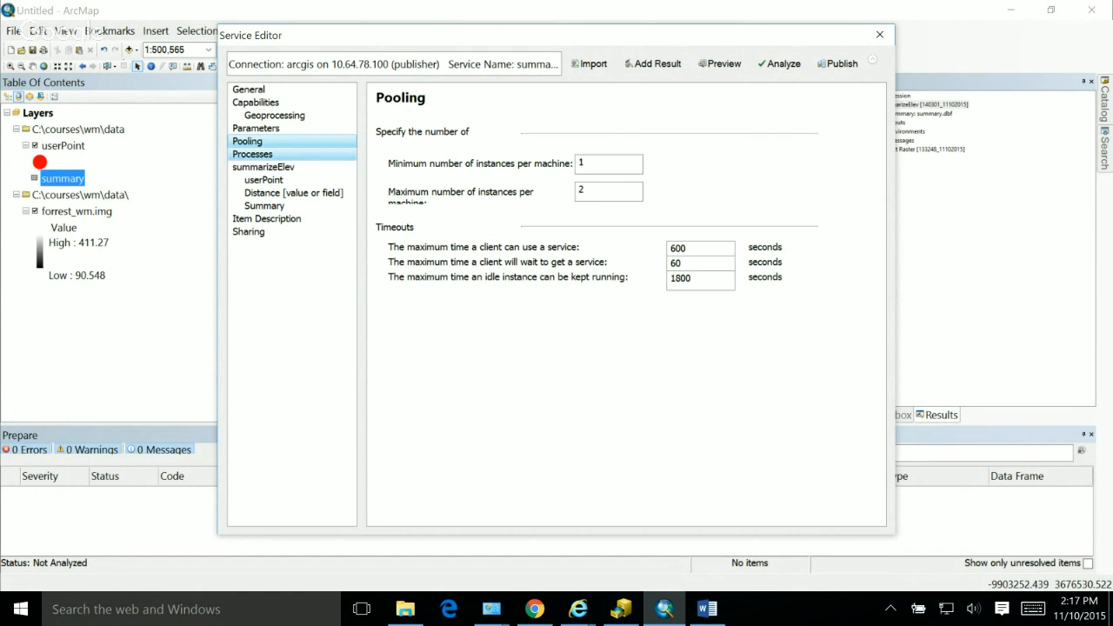
click(253, 154)
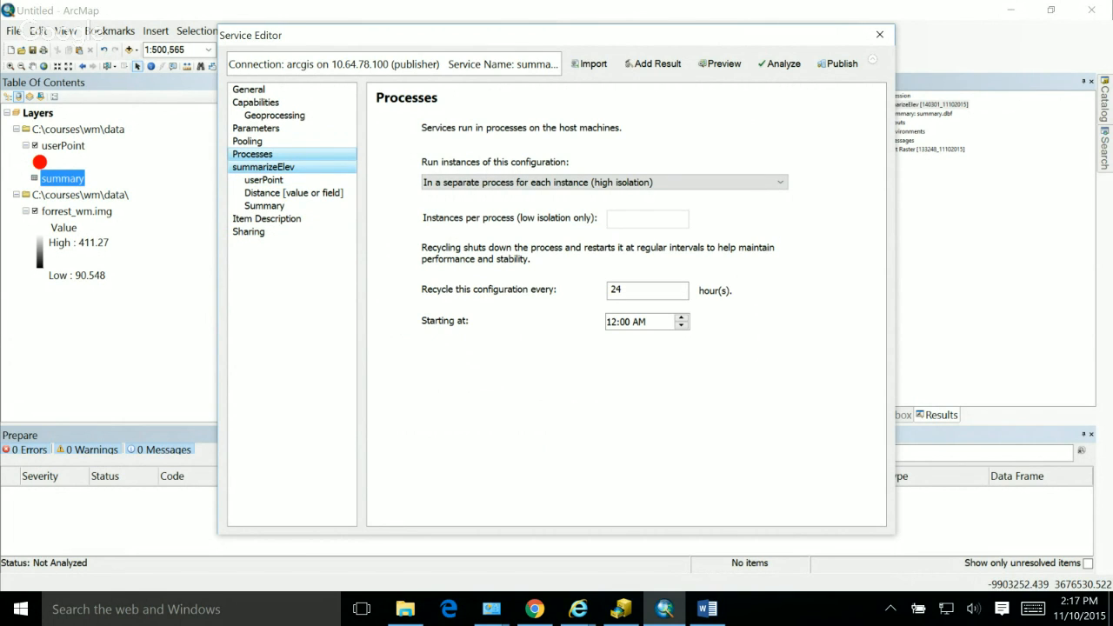
click(263, 167)
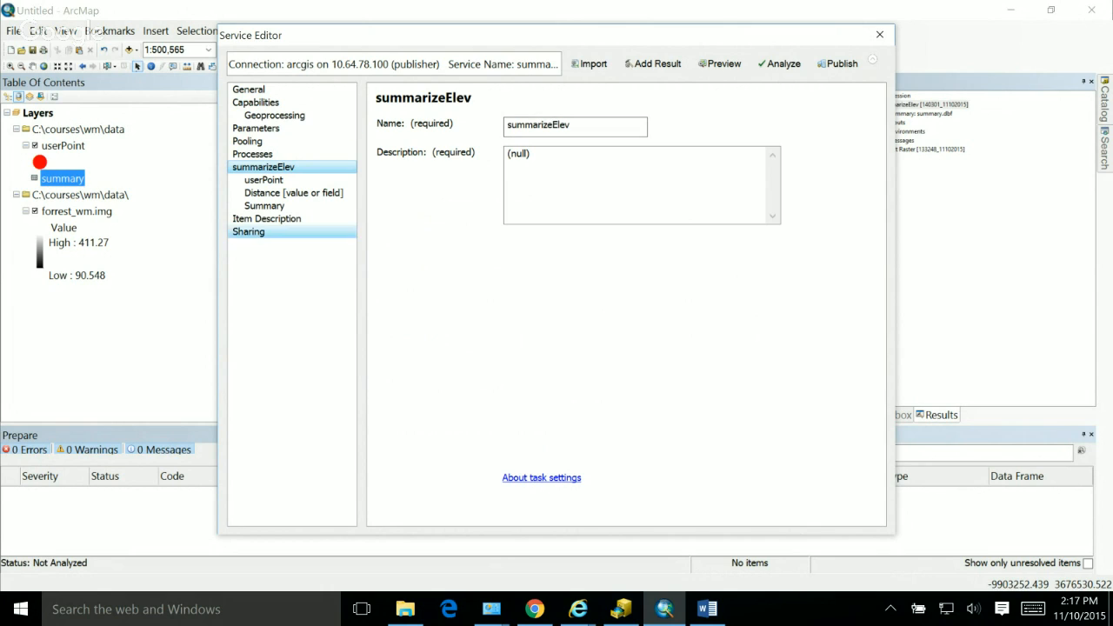
key(Tab)
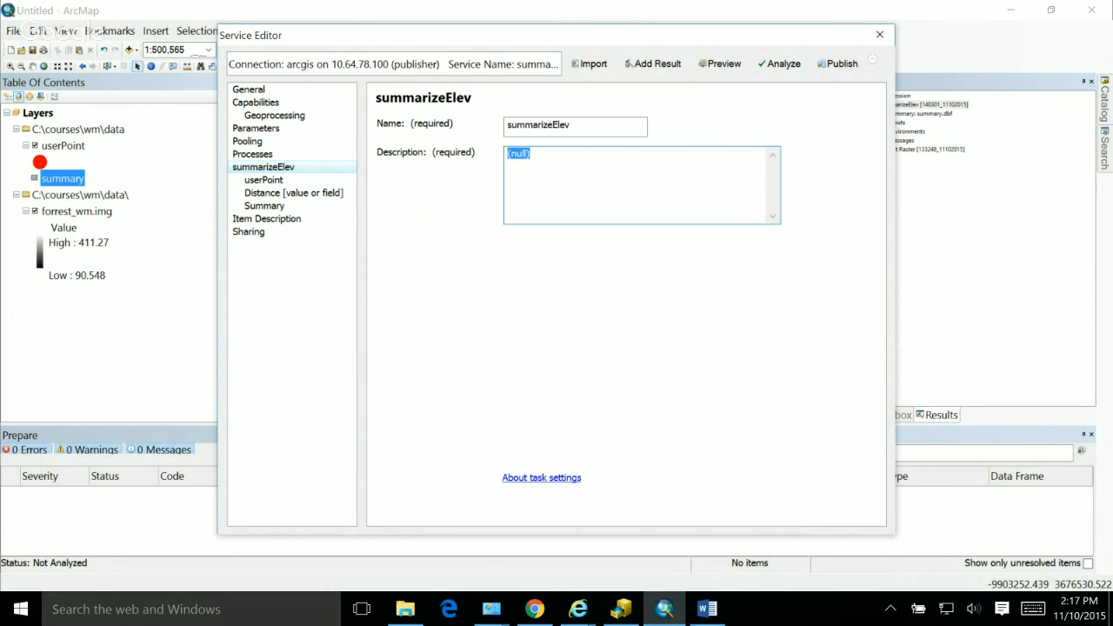
text(Summarized)
key(BackSpace)
text(s a Elevatgion)
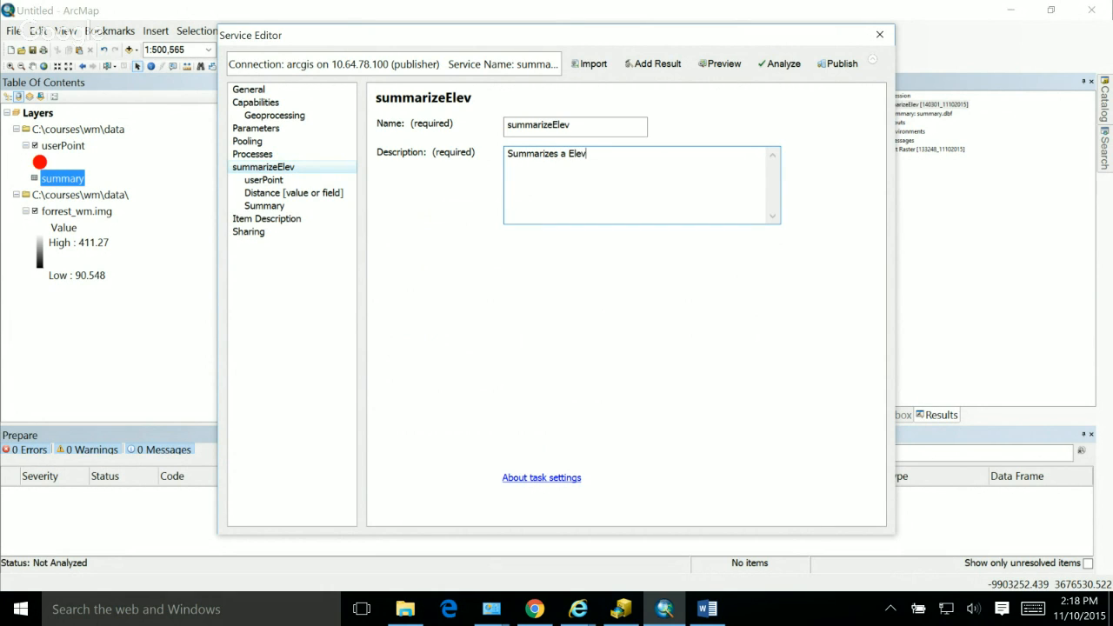
key(BackSpace)
key(BackSpace)
key(BackSpace)
key(BackSpace)
text(tion)
key(BackSpace)
key(BackSpace)
key(BackSpace)
key(BackSpace)
text(ion Dataset for Forrest County)
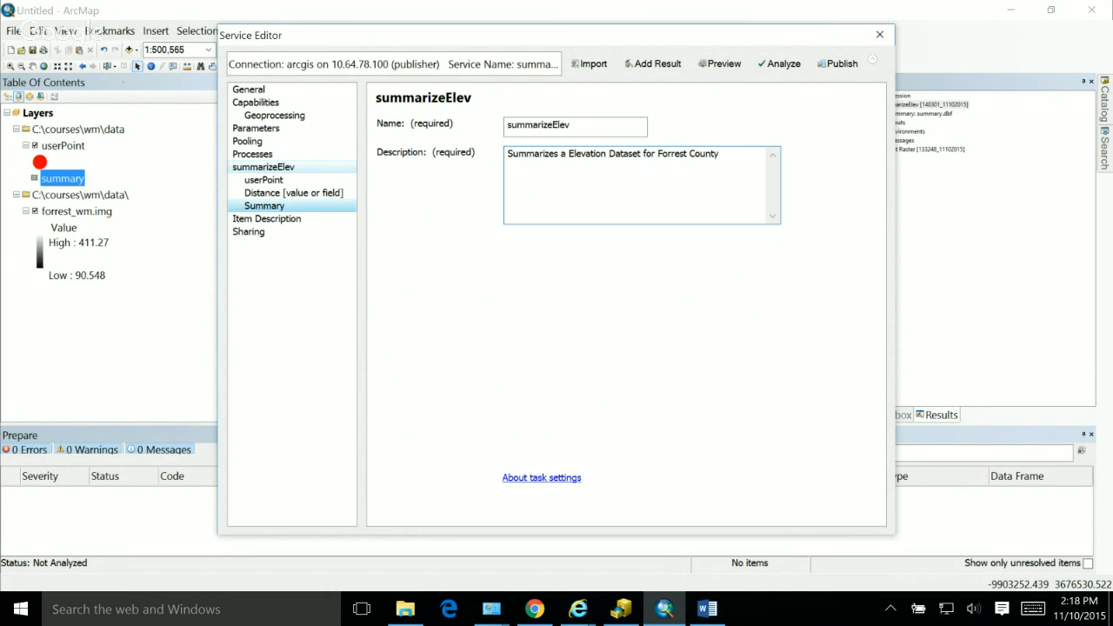
Step: Set the userPoint parameter's input mode to User defined value and enable Include features
click(264, 180)
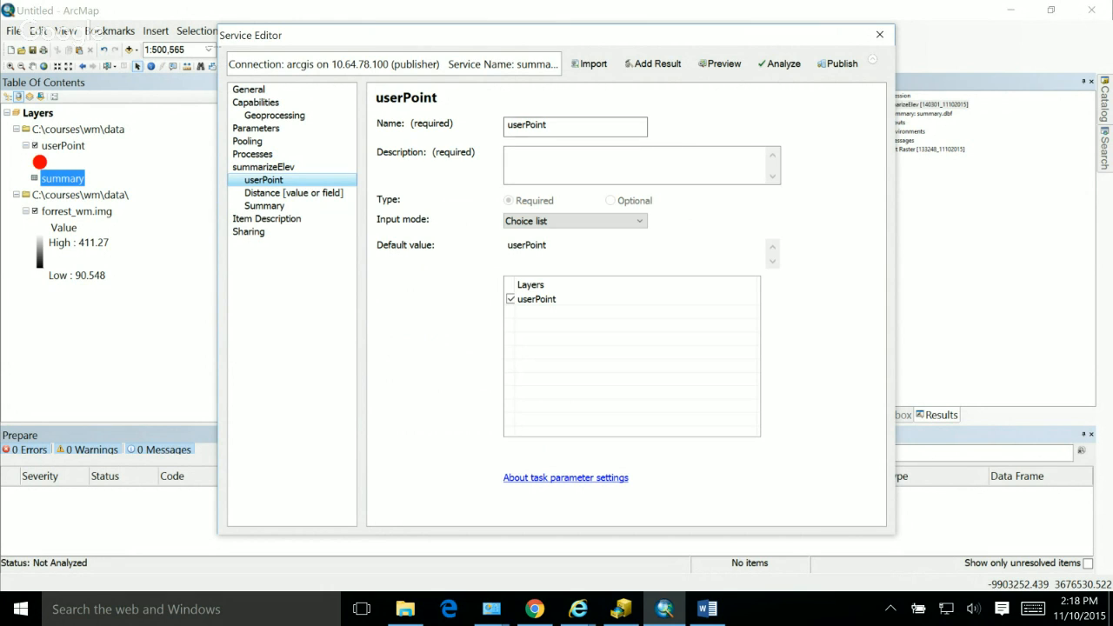
click(591, 221)
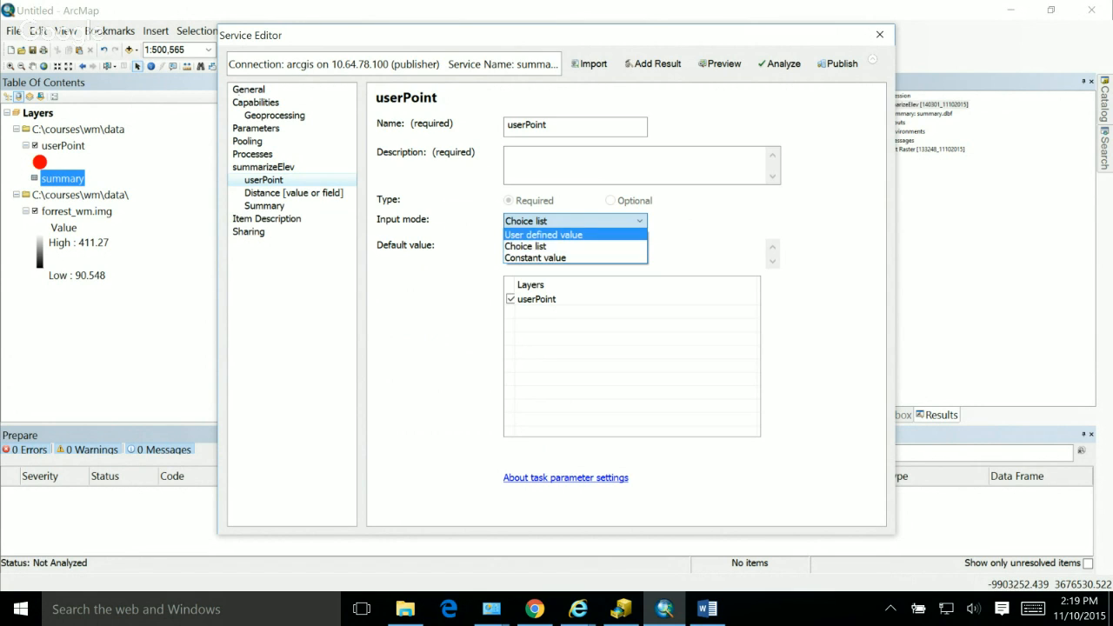
click(543, 235)
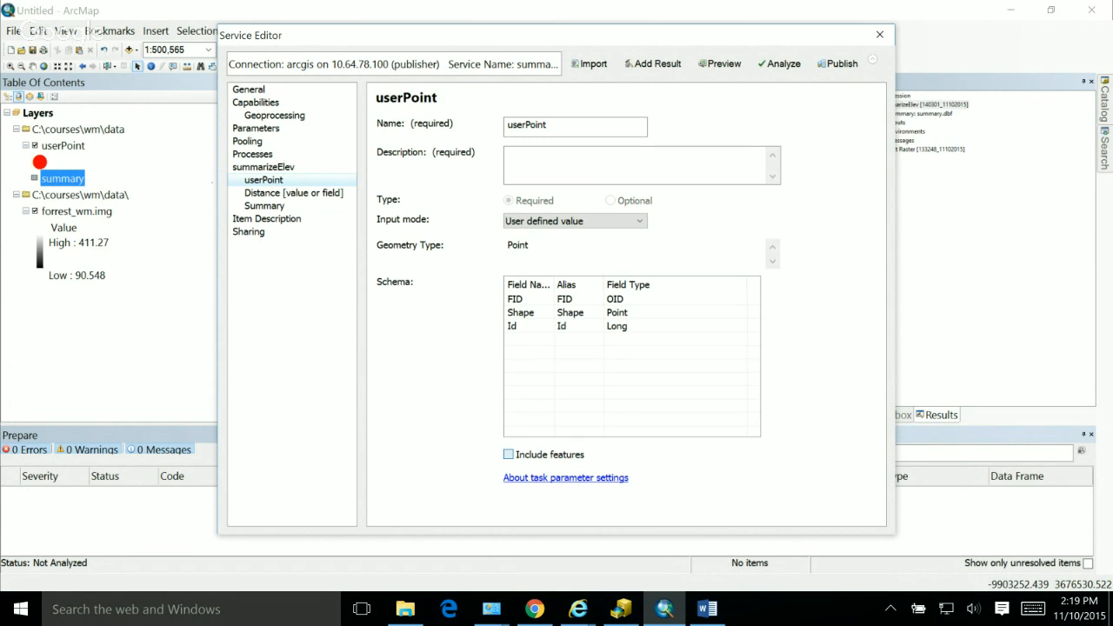
click(508, 454)
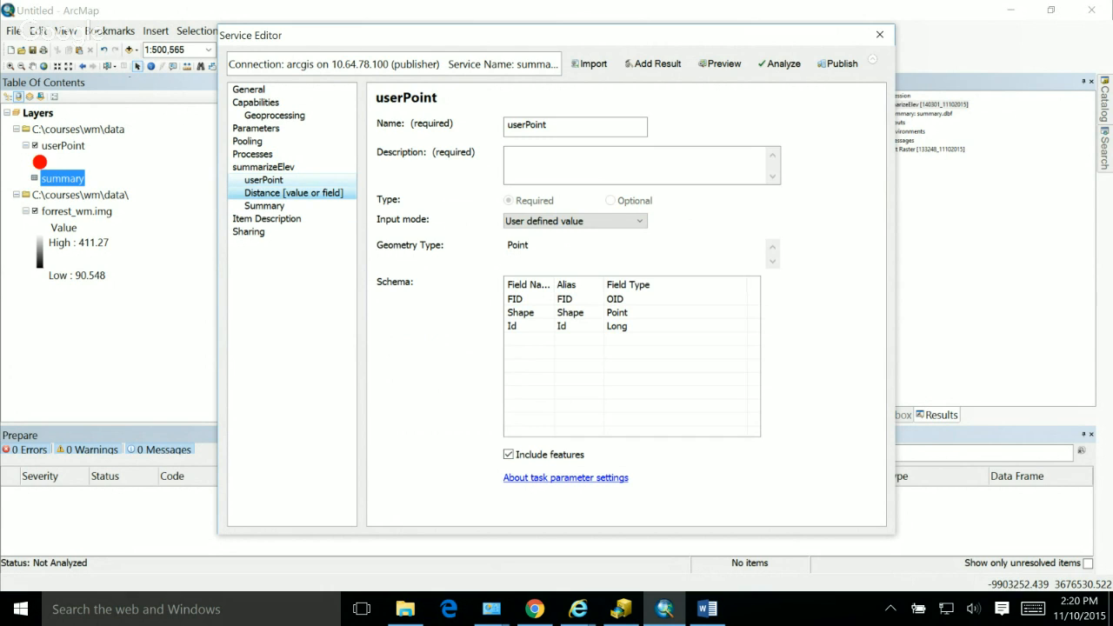
Step: Try Constant value as the input mode of the Distance [value or field] parameter and return it to User defined value
click(293, 193)
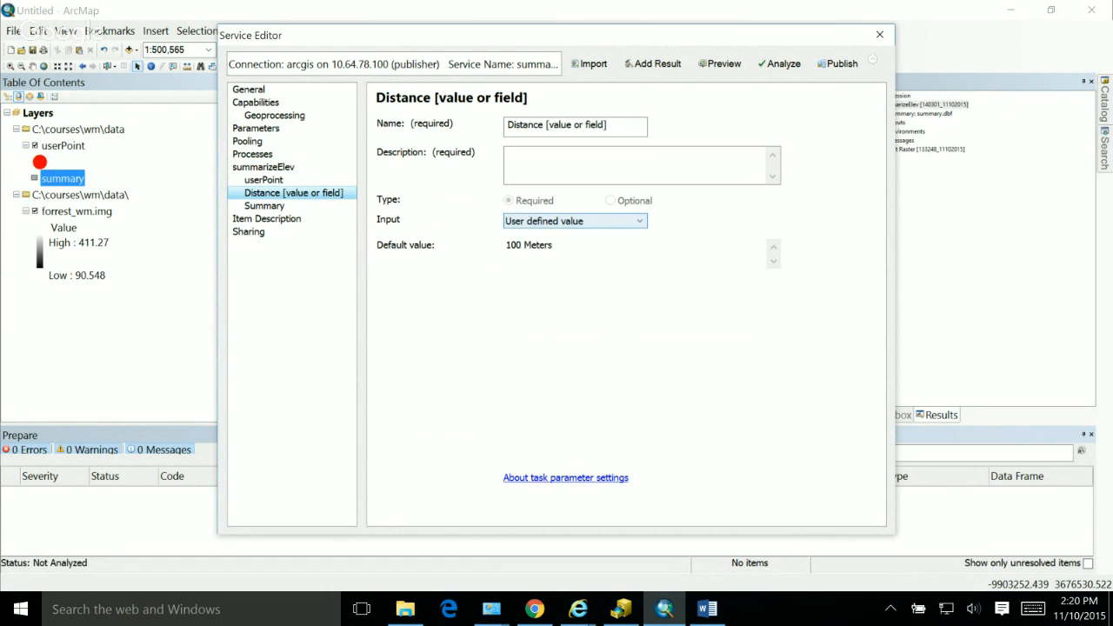
click(573, 221)
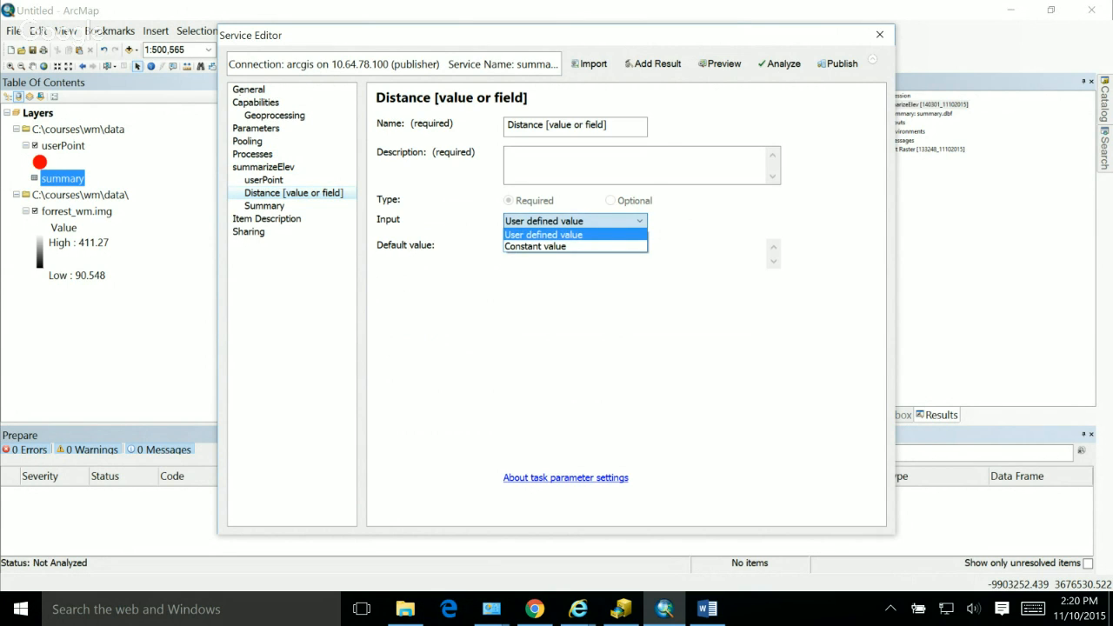
click(569, 235)
click(574, 221)
click(570, 235)
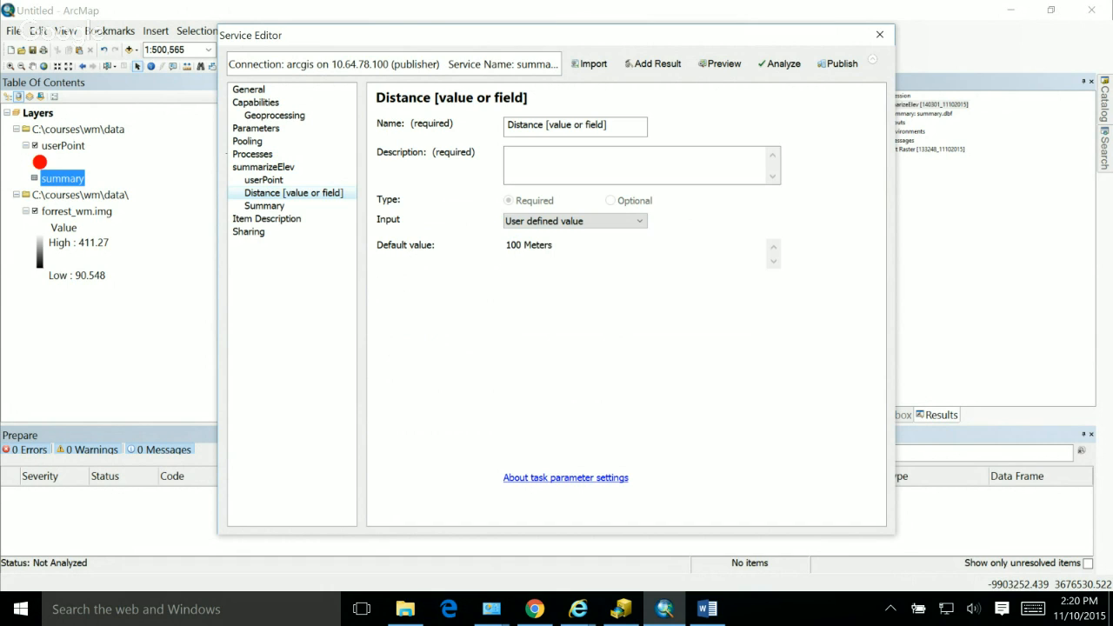
click(574, 220)
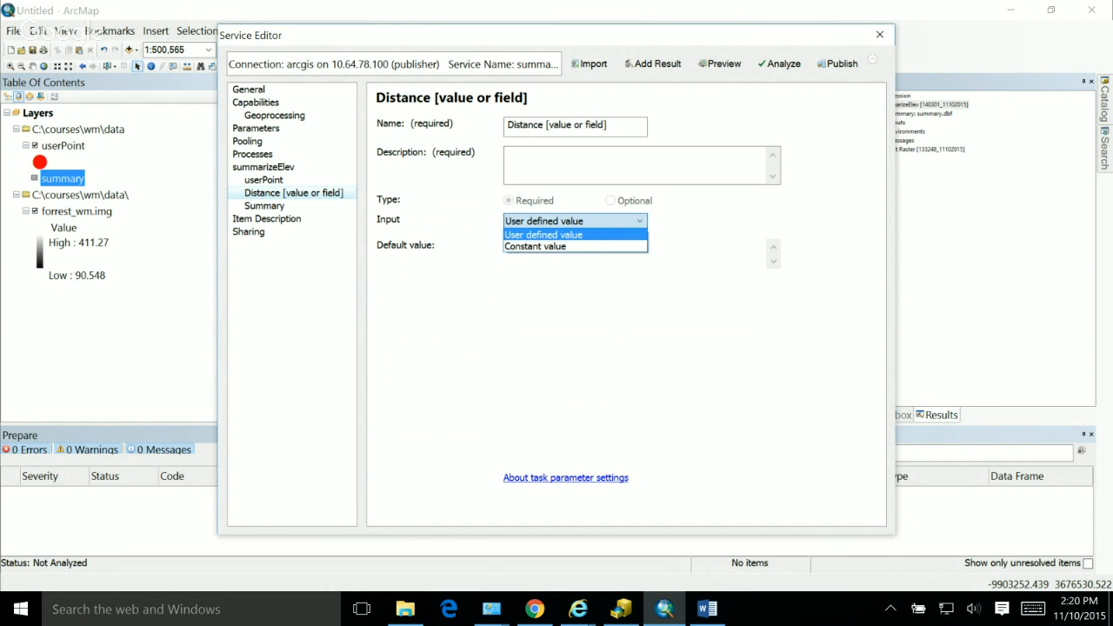
click(534, 246)
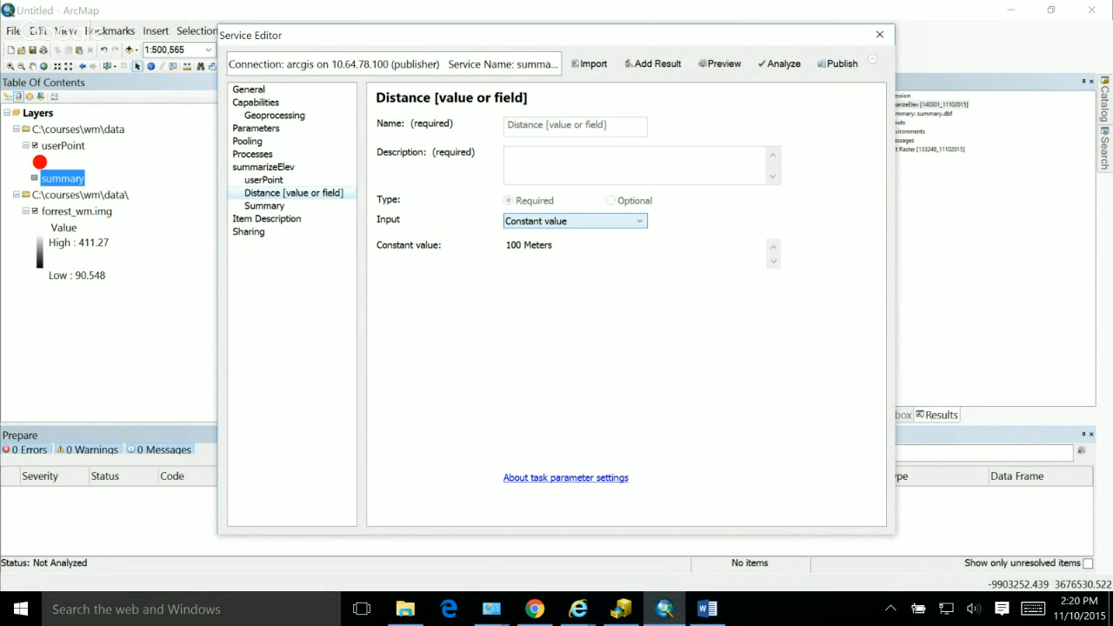
click(574, 221)
click(535, 233)
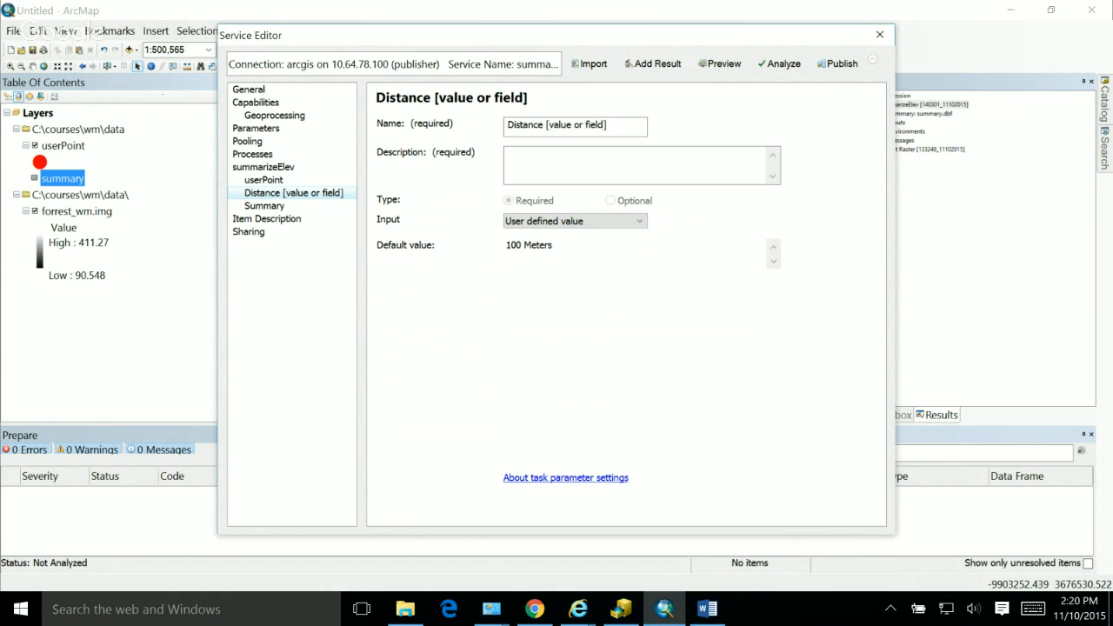
Step: Examine the Summary output's schema fields, the service's sharing settings and the Distance parameter's settings
click(264, 206)
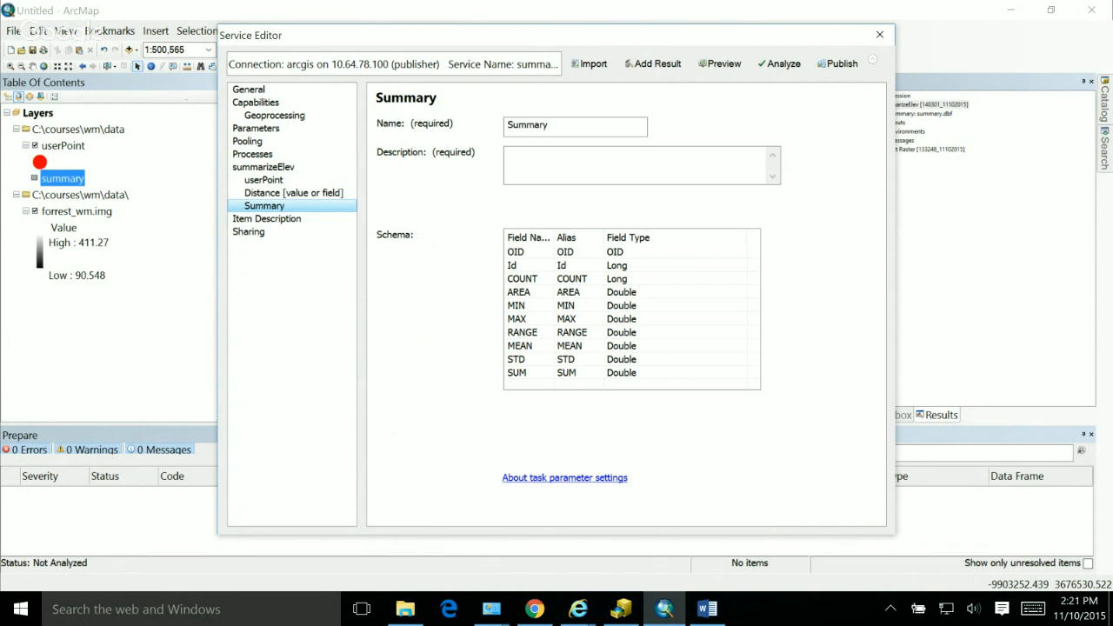
click(621, 305)
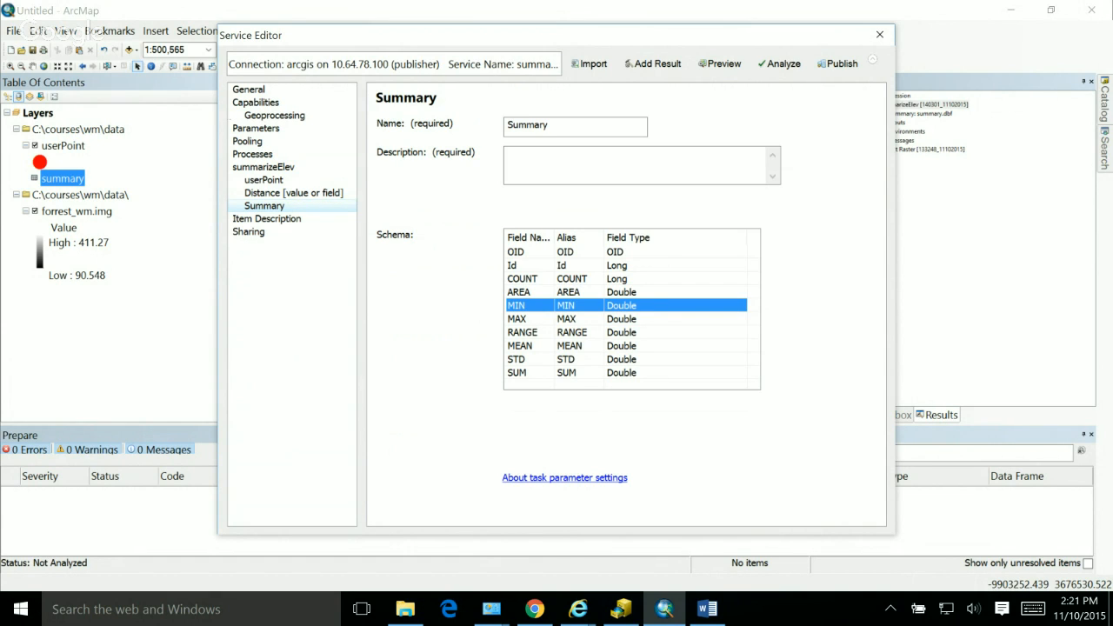
click(616, 266)
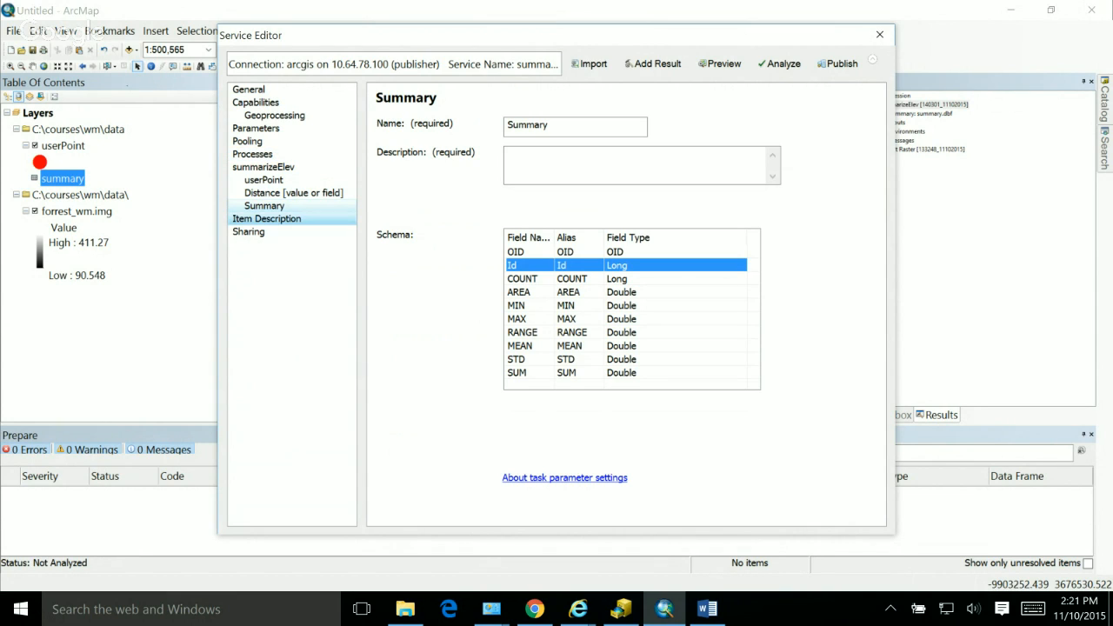
click(266, 218)
click(248, 231)
click(266, 219)
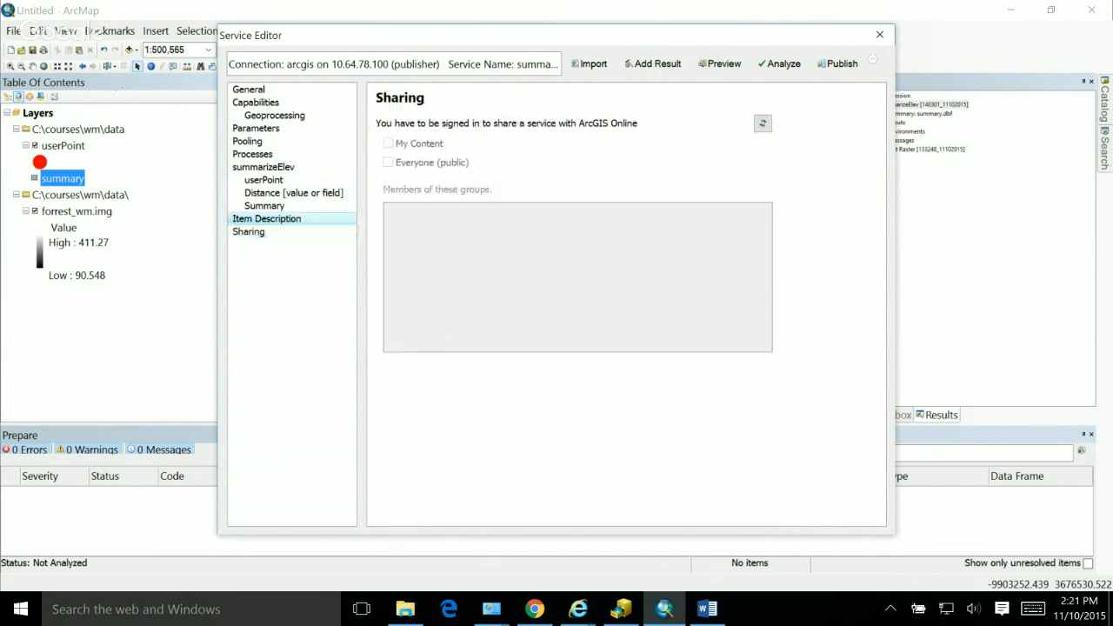
click(293, 193)
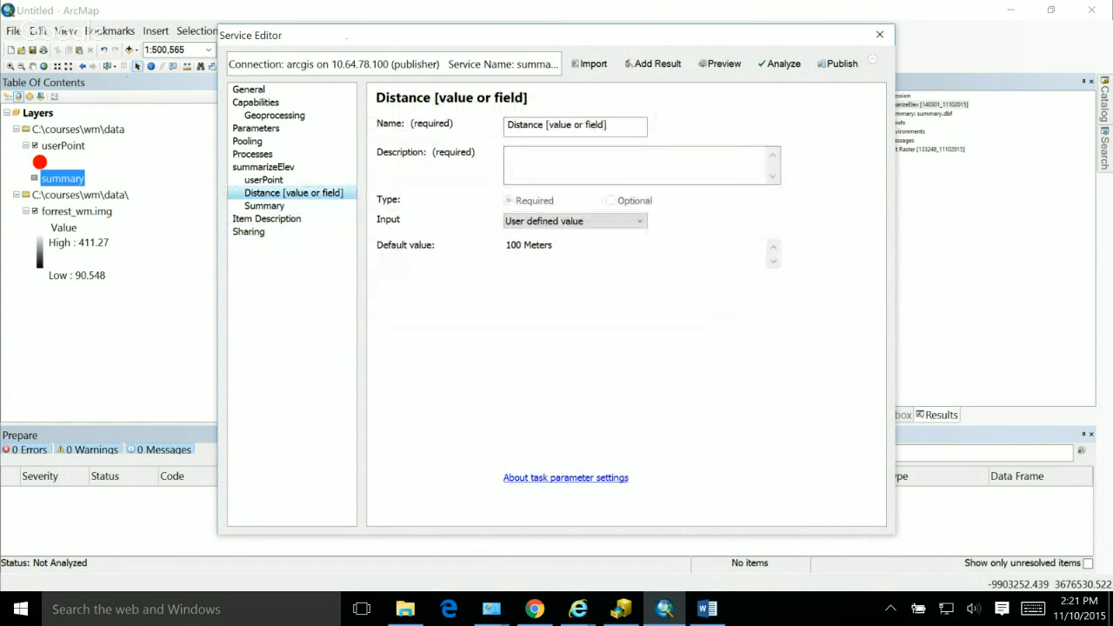
Step: Analyze the service for publishing problems and move the Service Editor aside to uncover the analysis results
click(779, 63)
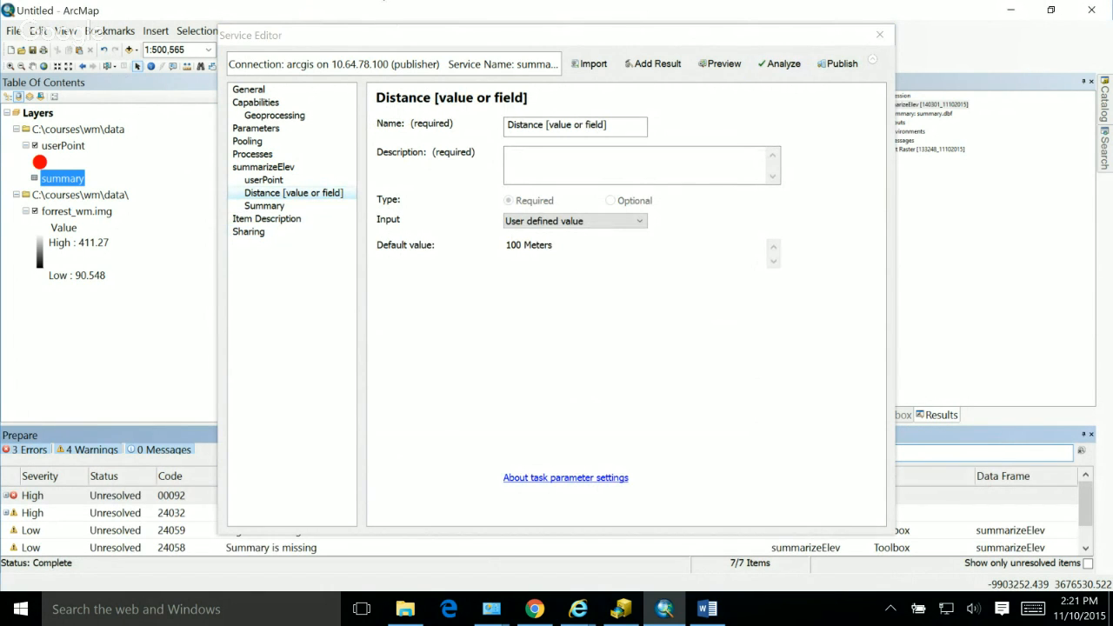
click(556, 34)
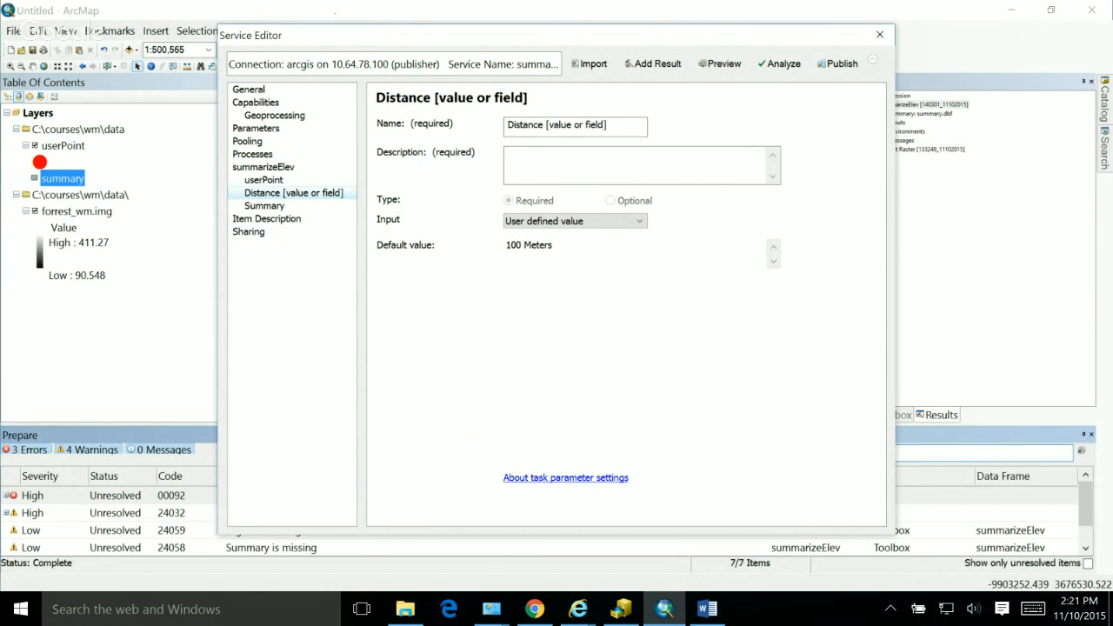
drag(556, 34, 680, 57)
Step: Describe the Summary output parameter as "This is the output Parameter and it a table" and reanalyze the service
click(389, 240)
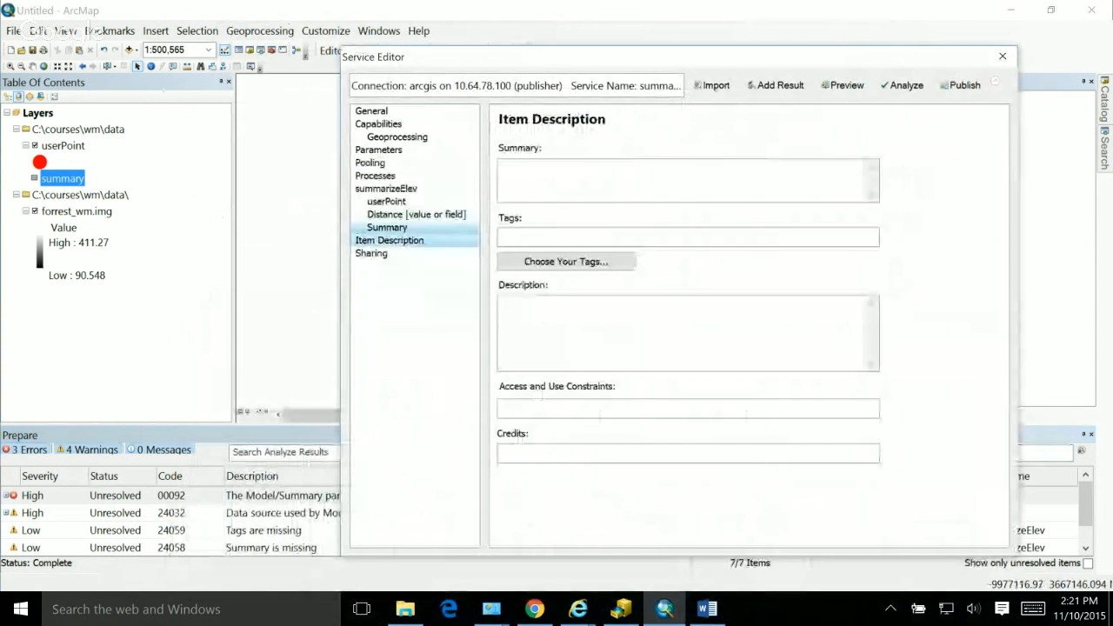
click(386, 228)
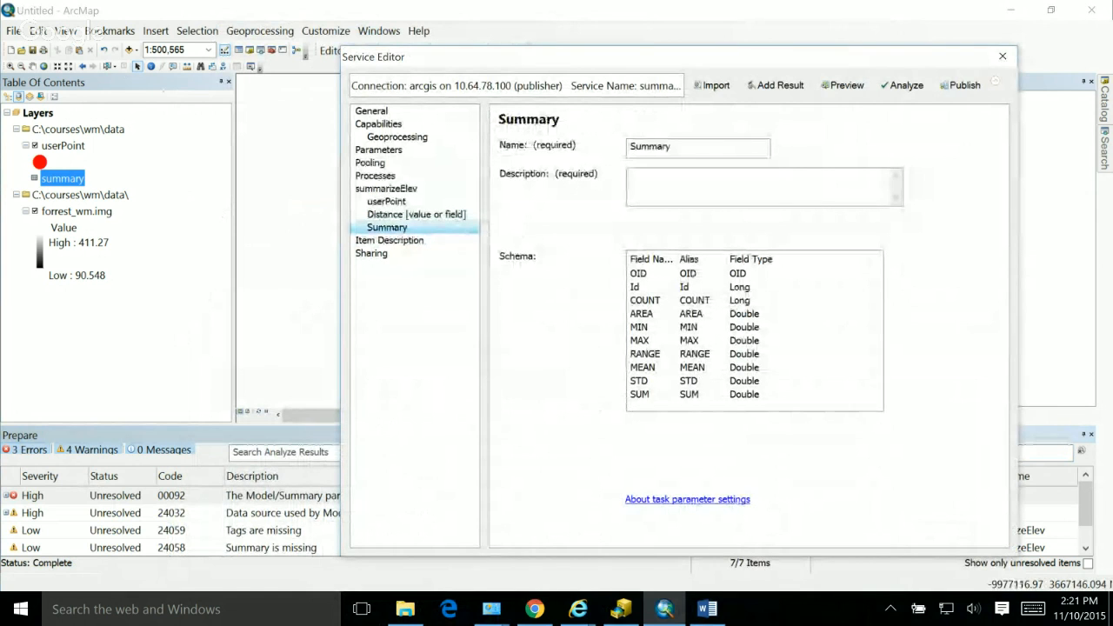
drag(608, 56, 527, 54)
click(624, 185)
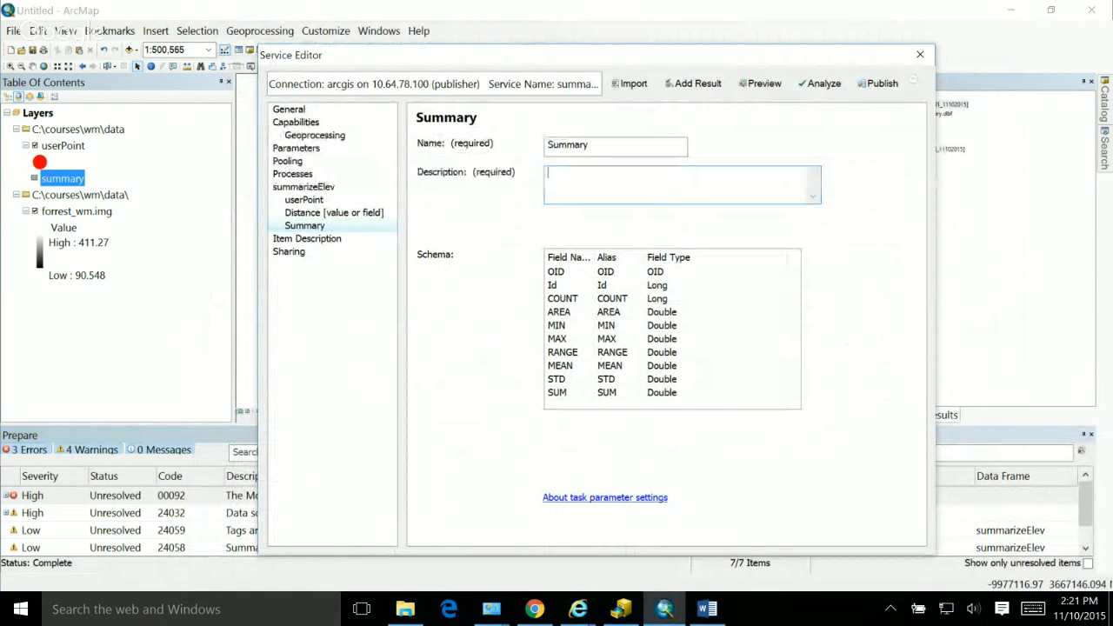
text(This is the ou)
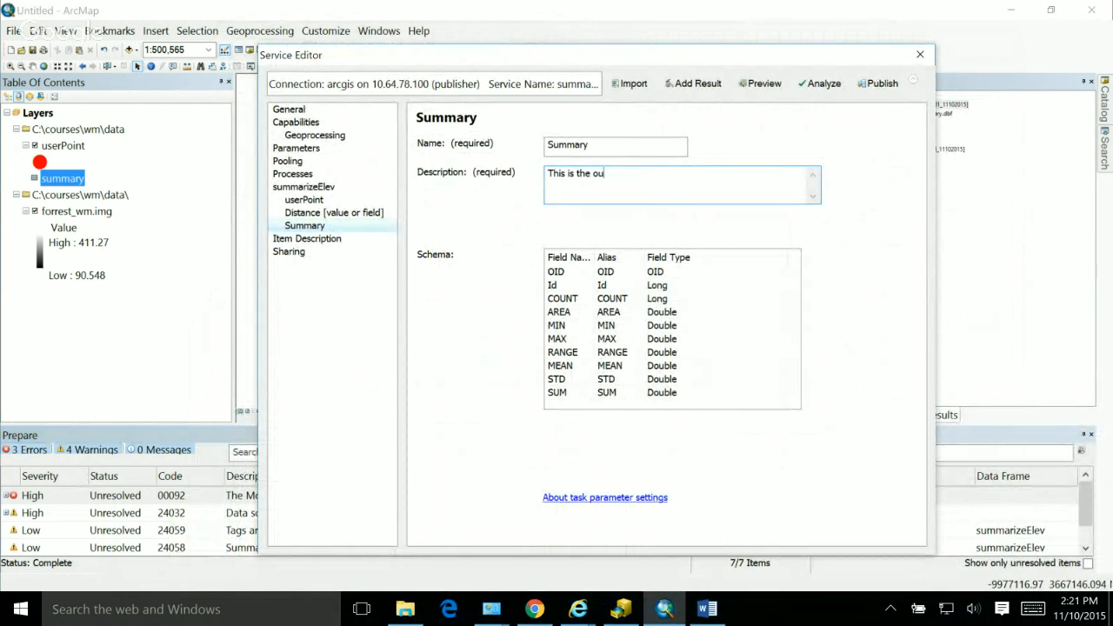
text(tput Parameter and it a table)
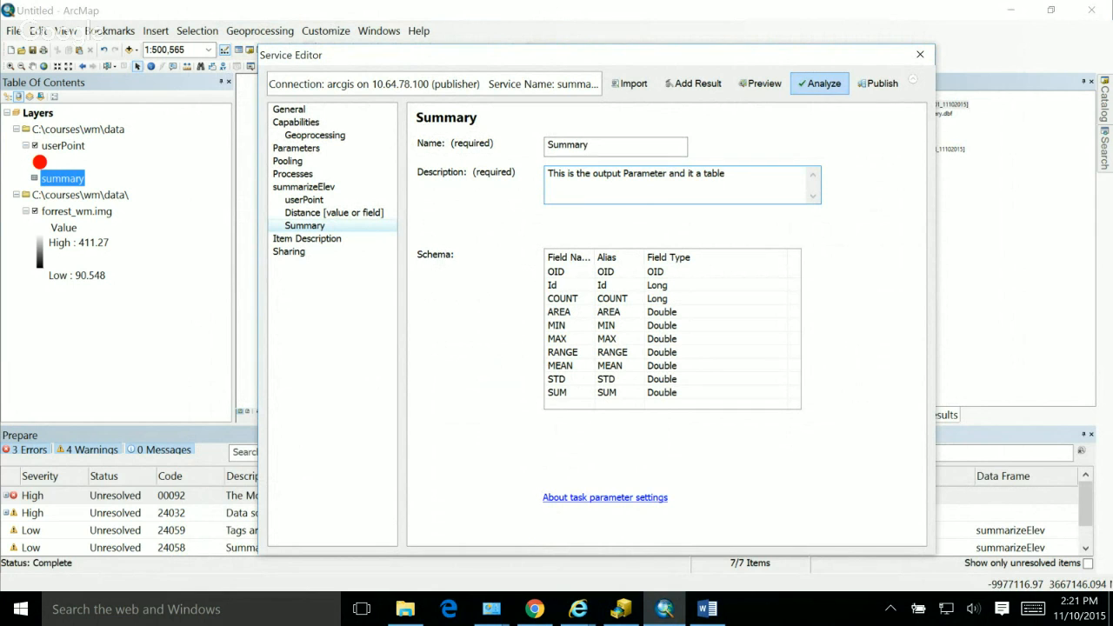
click(819, 84)
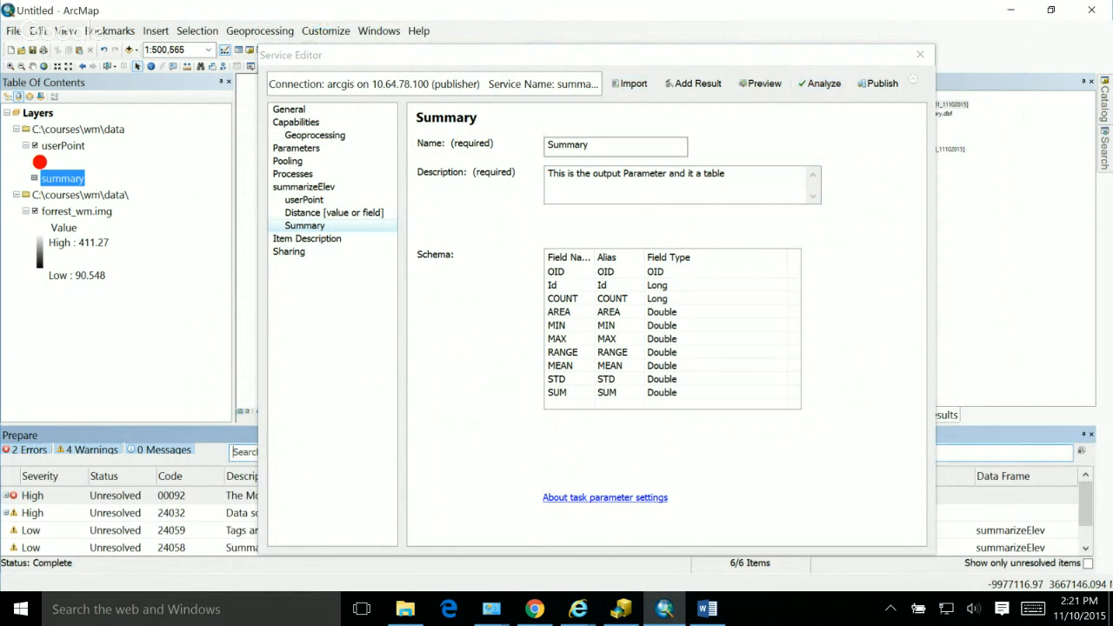
Step: Describe the Distance [value or field] parameter as "Distance example 100 Meters" and rerun the service analysis
drag(609, 55, 631, 31)
click(356, 189)
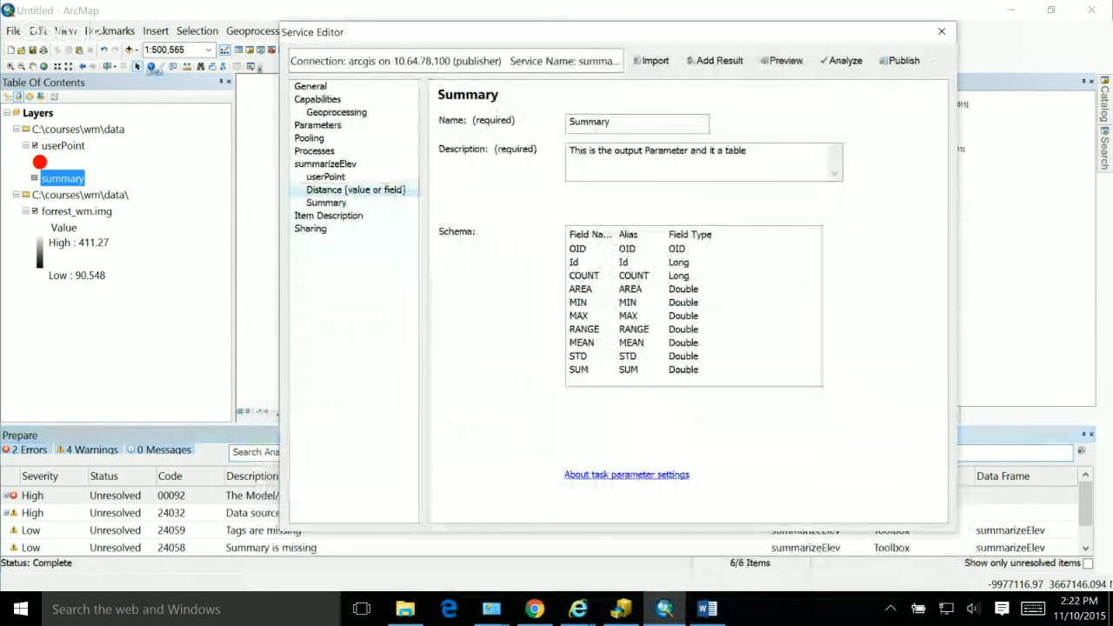
click(609, 156)
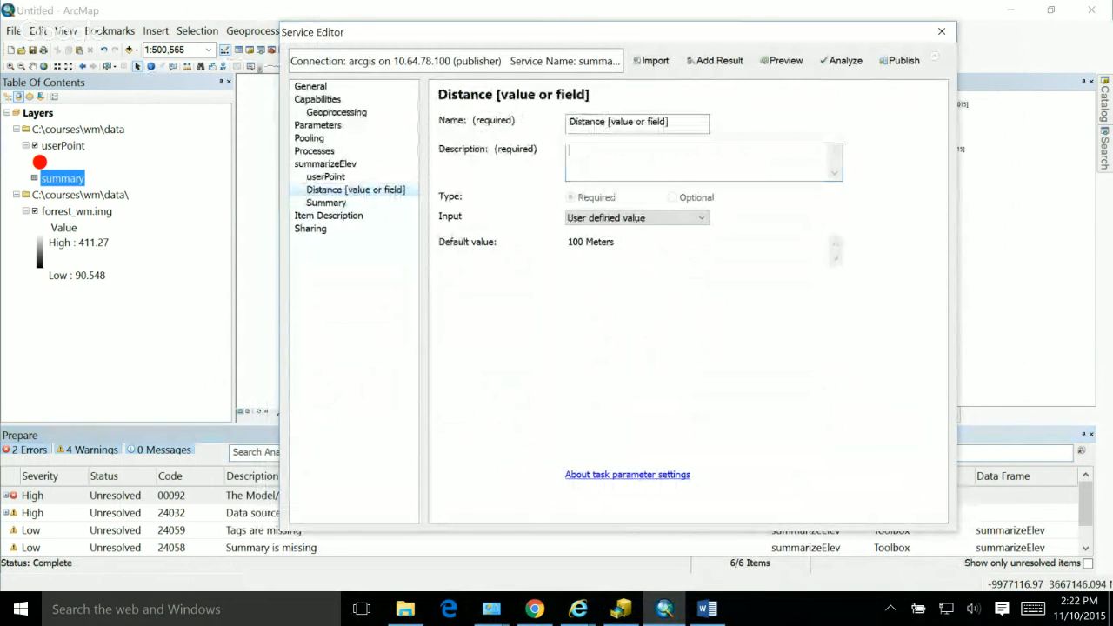
text(Distanc)
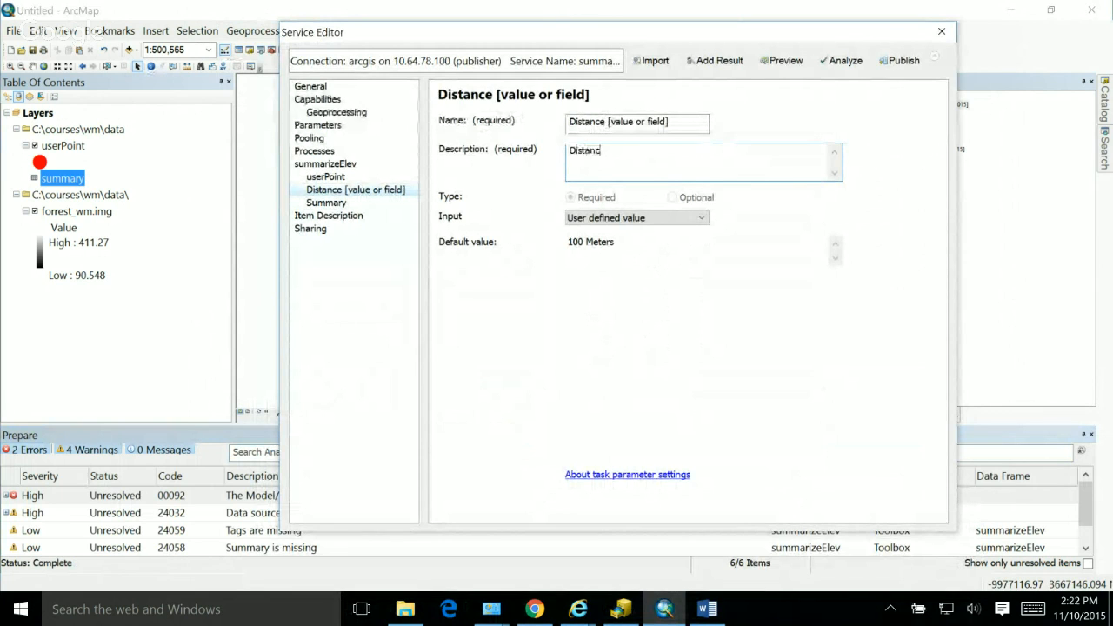
text(e example 100 Meters)
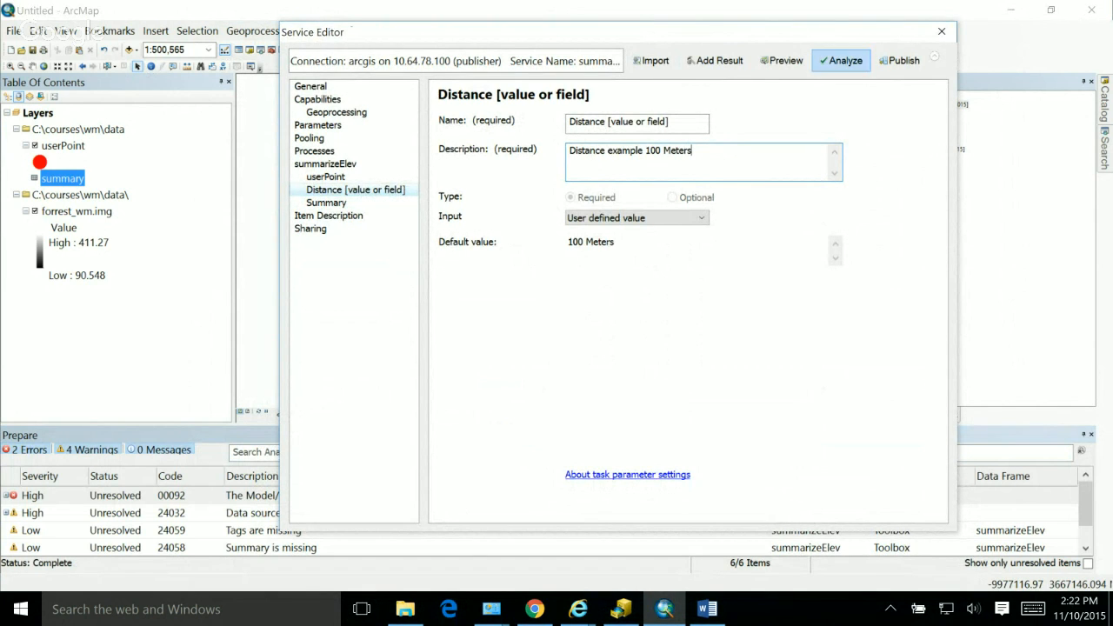
click(841, 60)
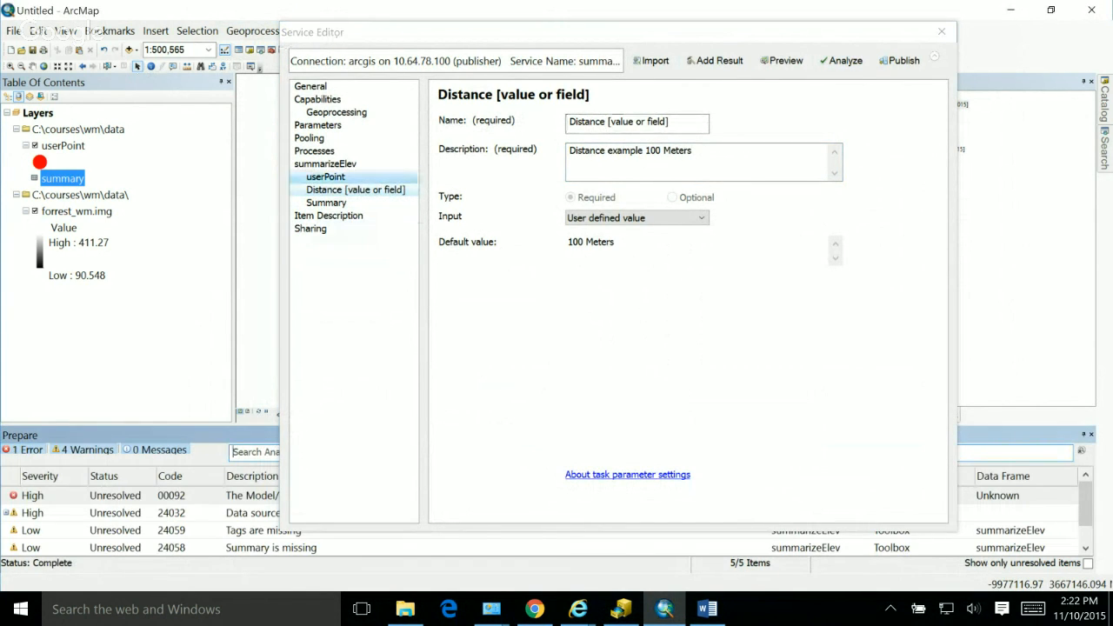
Step: Describe the userPoint parameter as "Input point as a feature class" and check the service for remaining errors
click(325, 176)
click(661, 160)
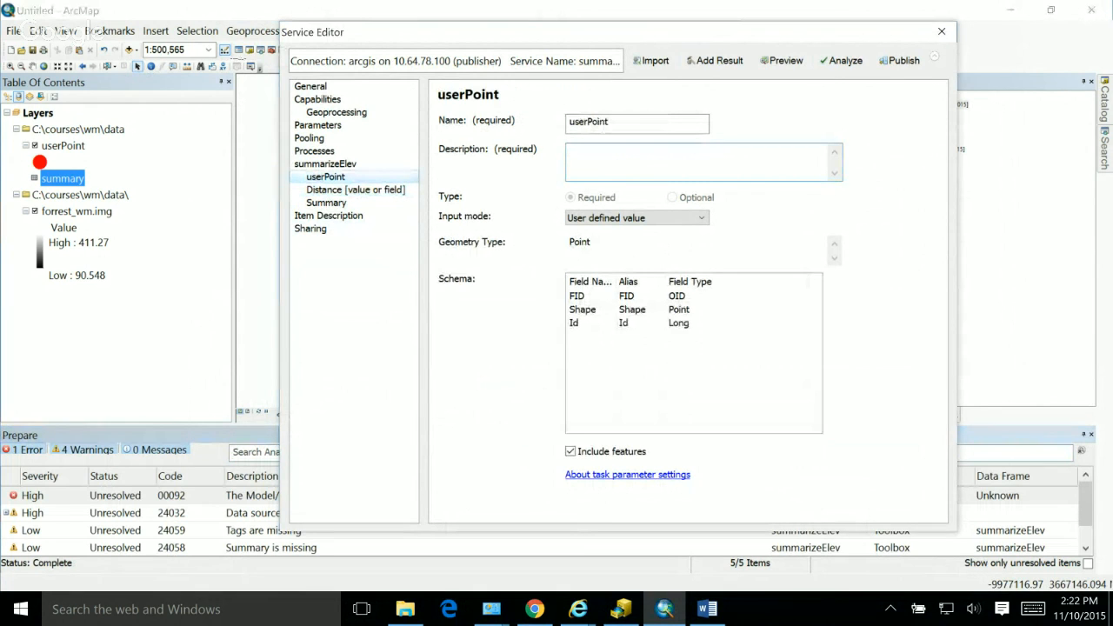
text(Input point as a feature )
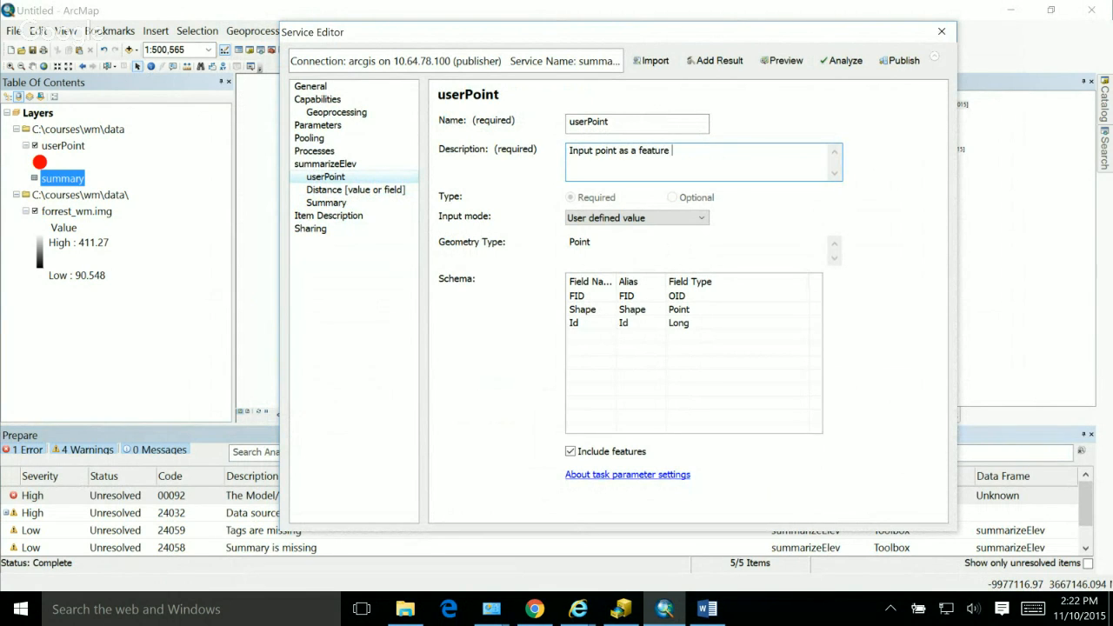
text(class)
click(840, 60)
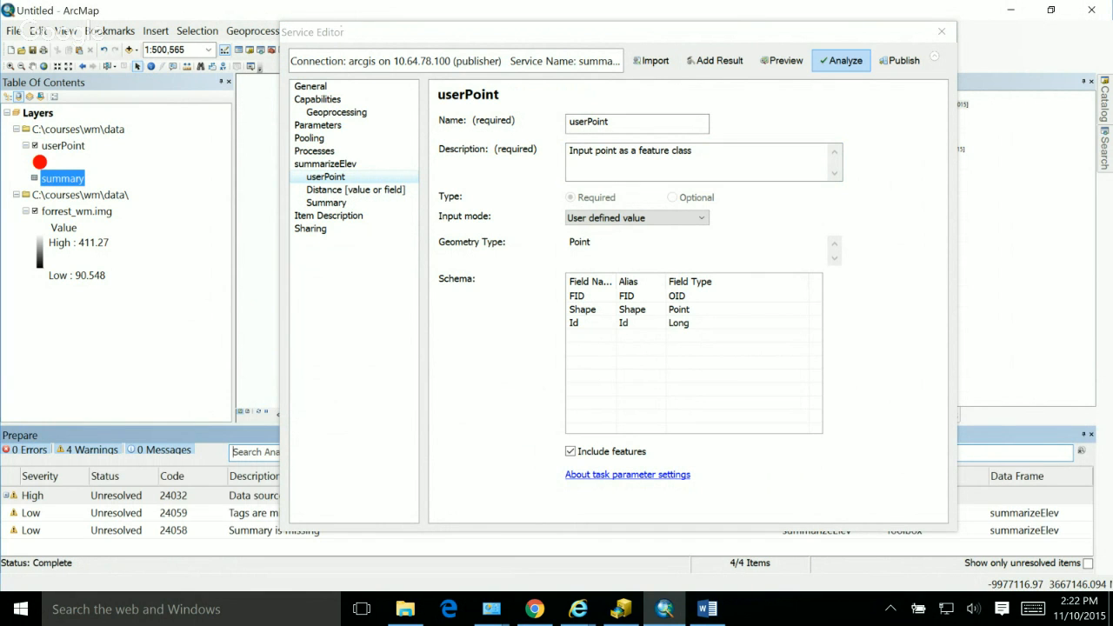
Step: Review the remaining analysis warnings, then try to publish the service, accepting the copying of forrest_wm.img and userPoint.shp to the server
drag(661, 32, 557, 515)
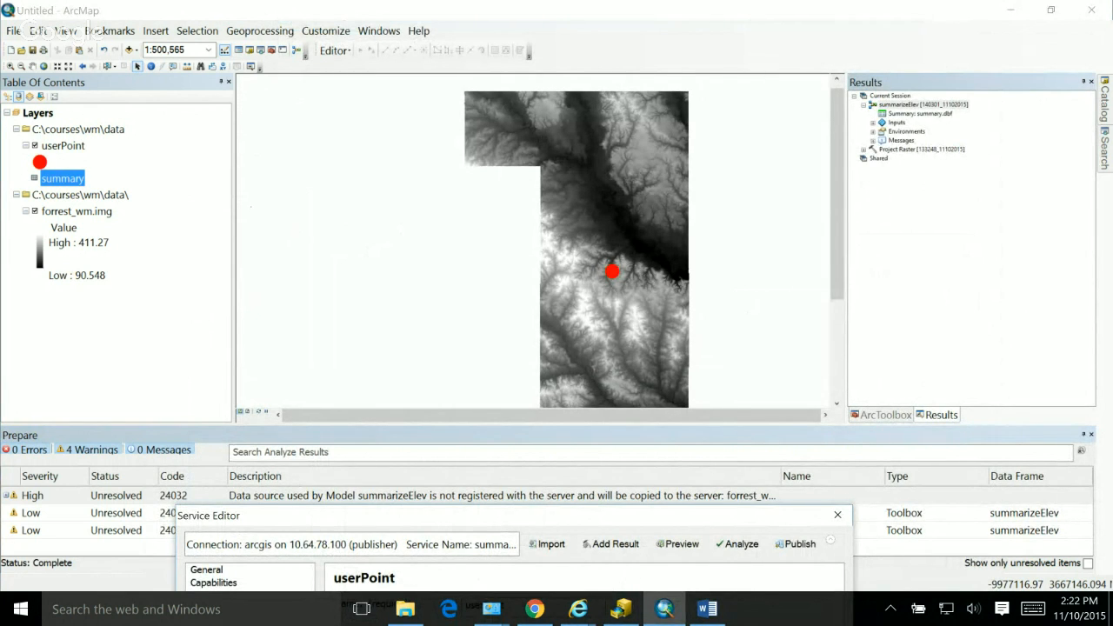
drag(557, 515, 581, 51)
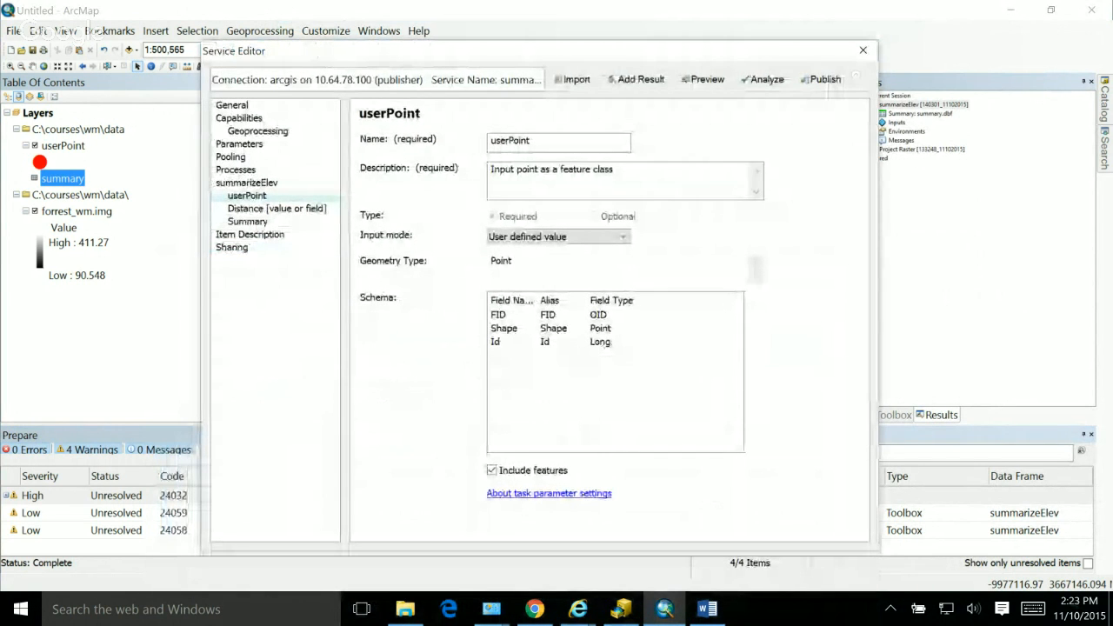
click(822, 79)
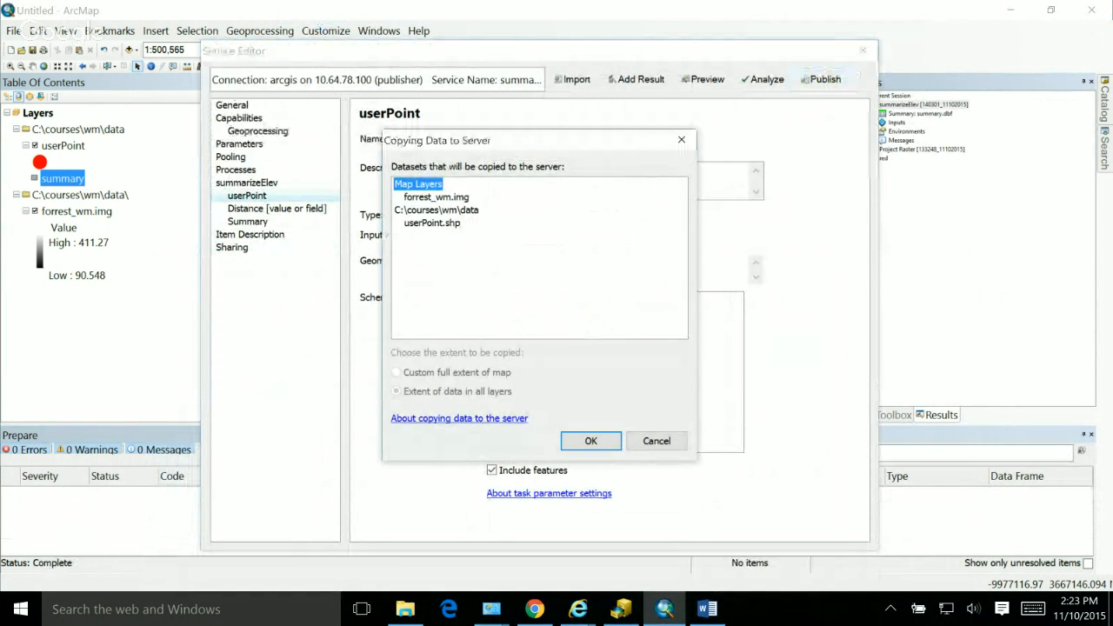
click(590, 441)
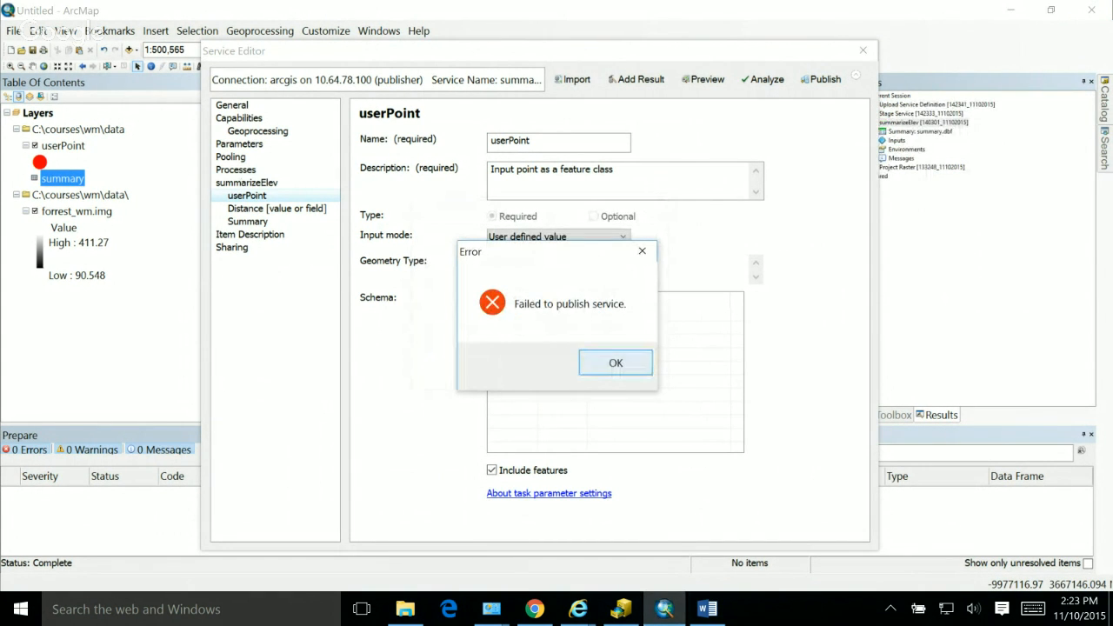
key(Return)
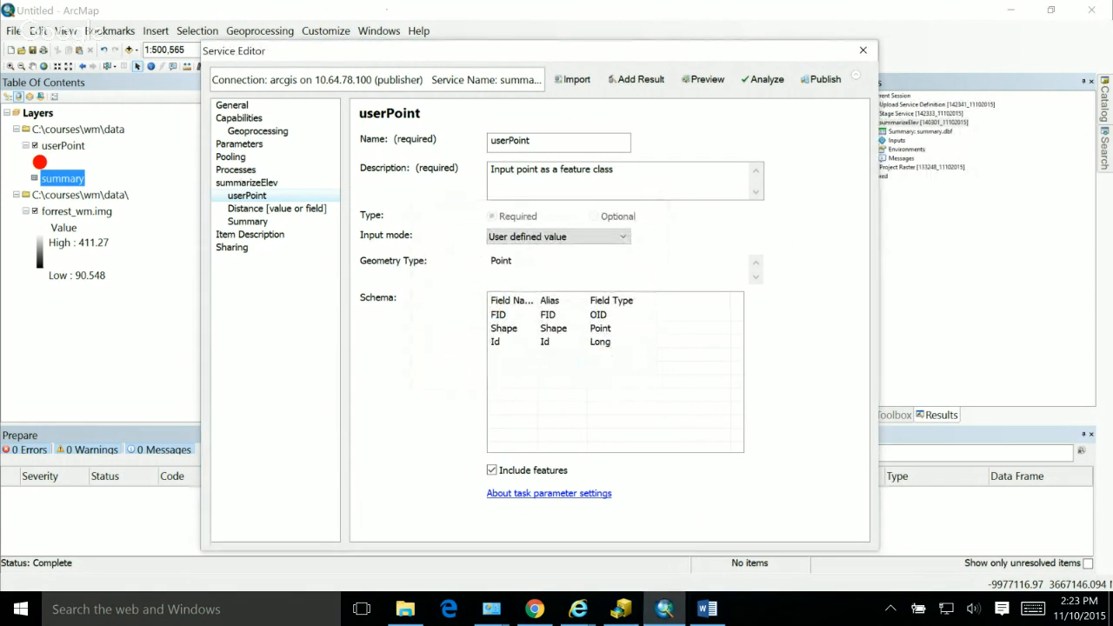
Step: Retry publishing the service with the same datasets copied to the server
click(821, 79)
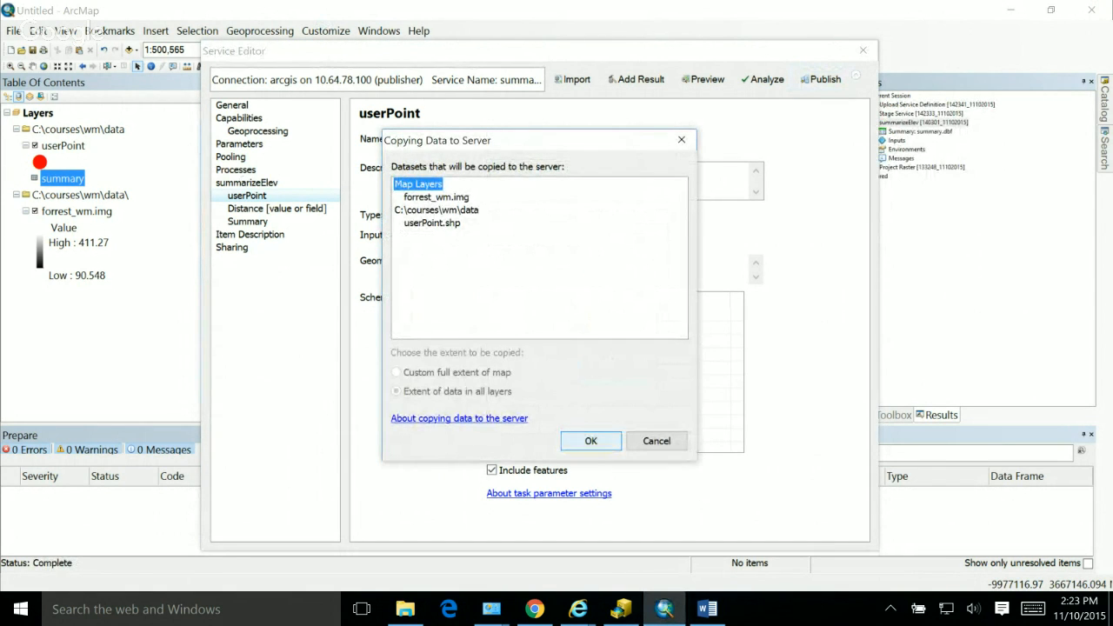
key(Return)
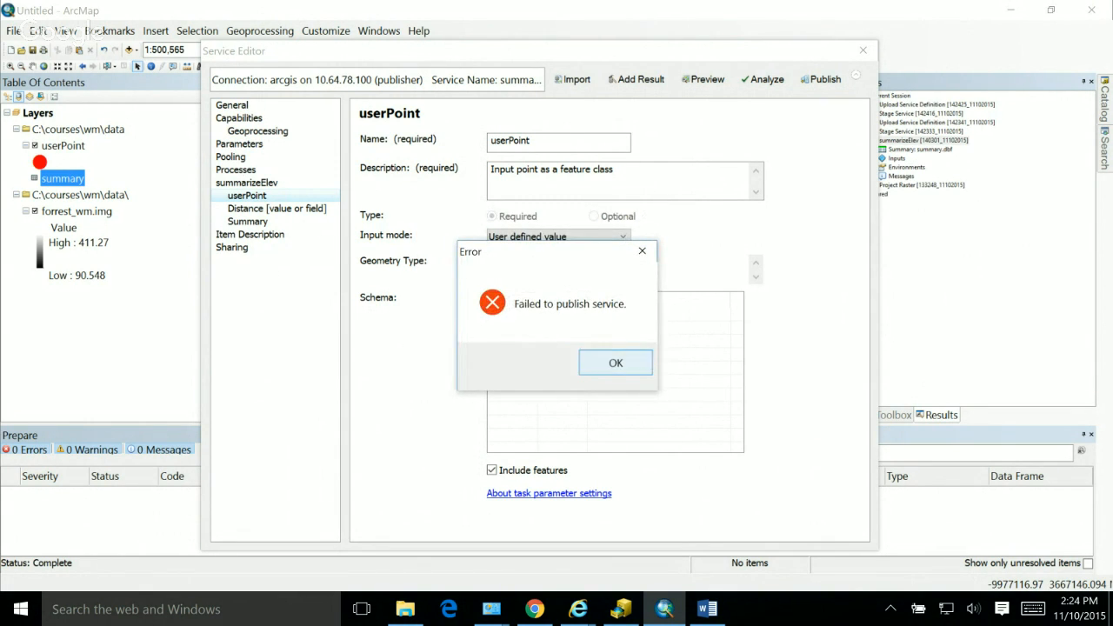
key(Return)
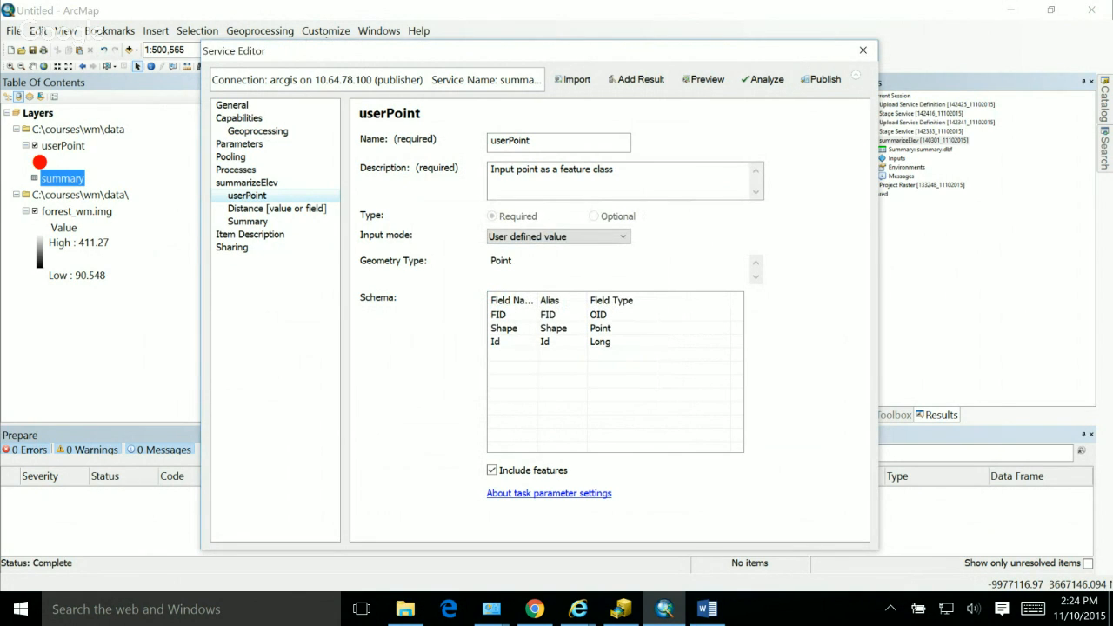
Step: Analyze the service again and move the Service Editor aside to uncover the geoprocessing results
click(762, 79)
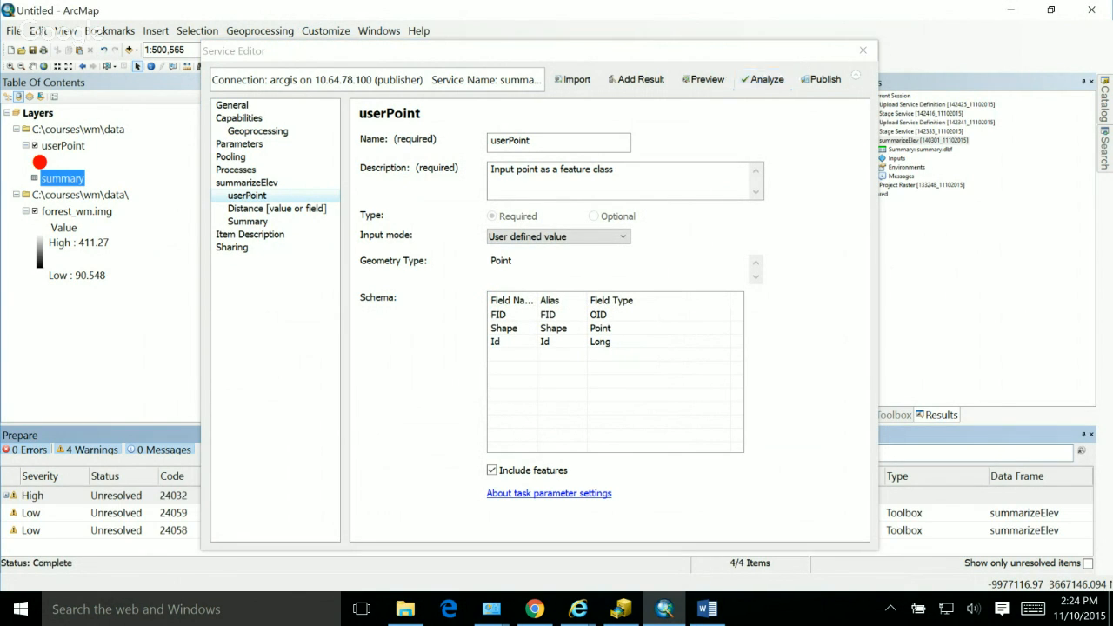
click(547, 51)
drag(548, 52, 513, 46)
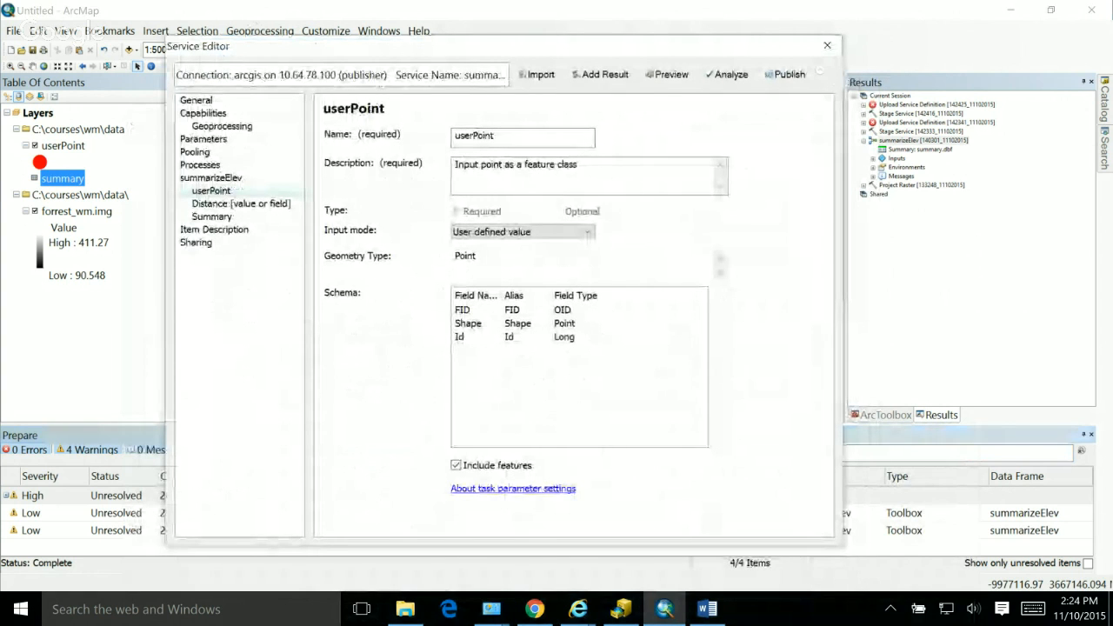
click(21, 609)
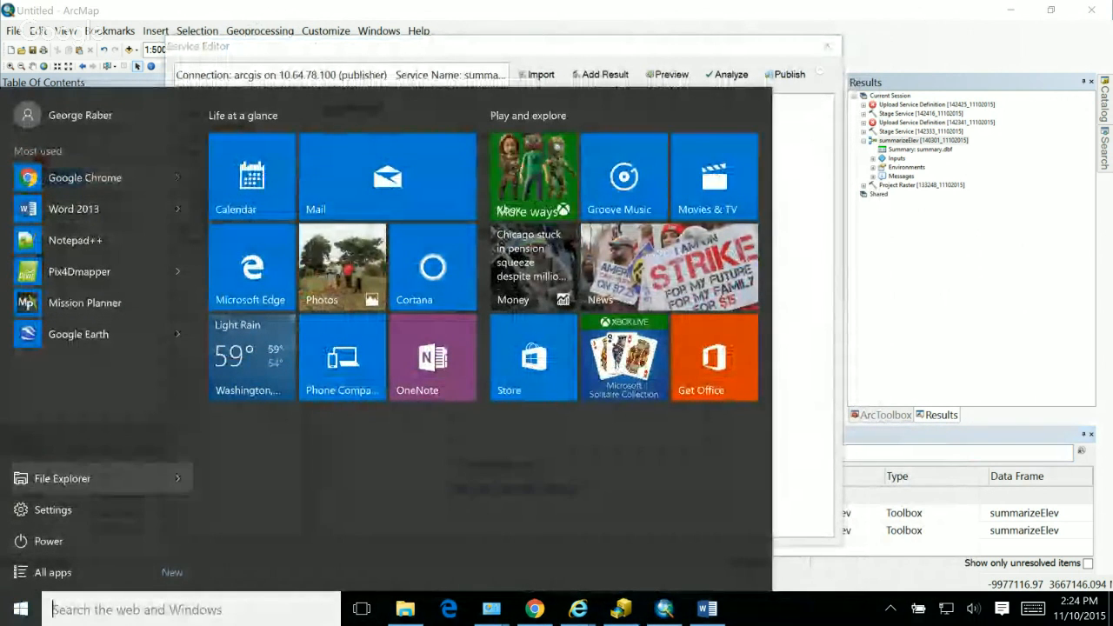
click(217, 609)
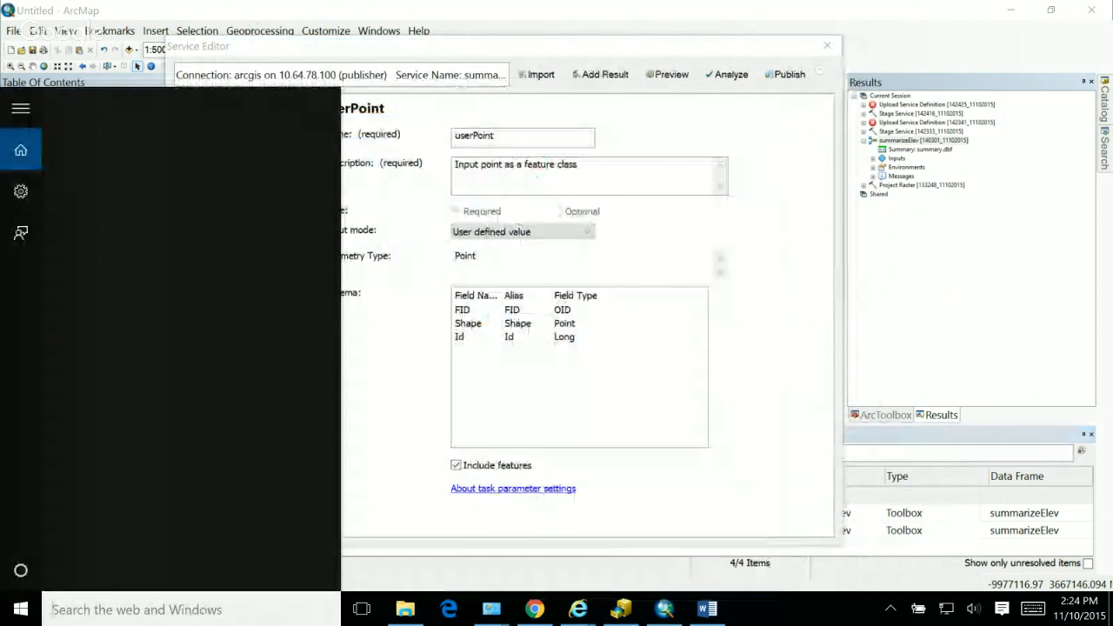
key(Escape)
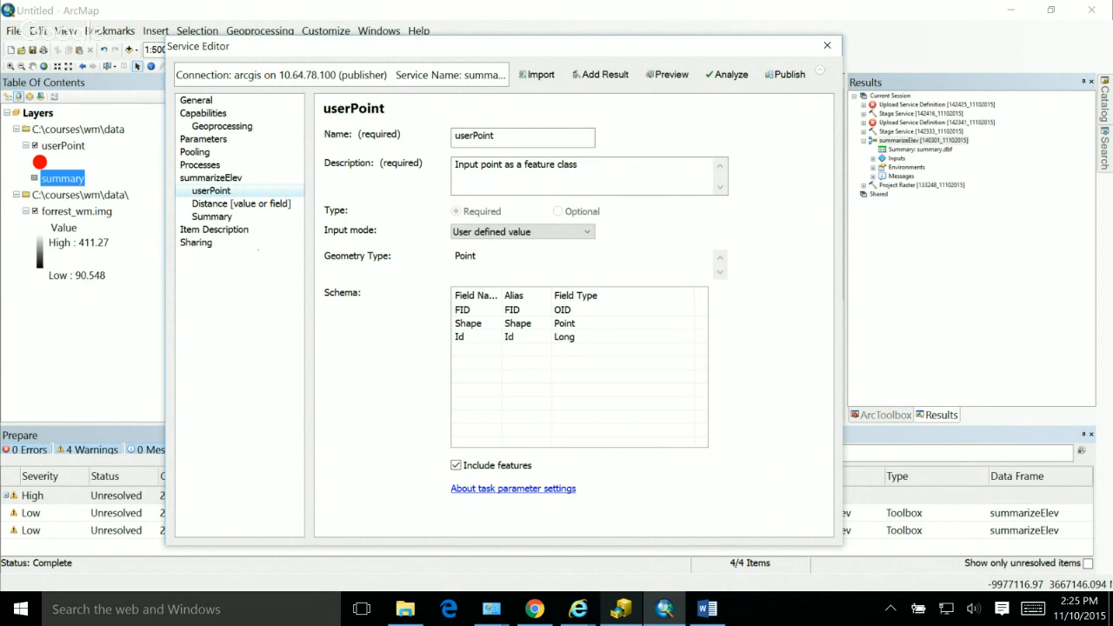
key(alt+Tab)
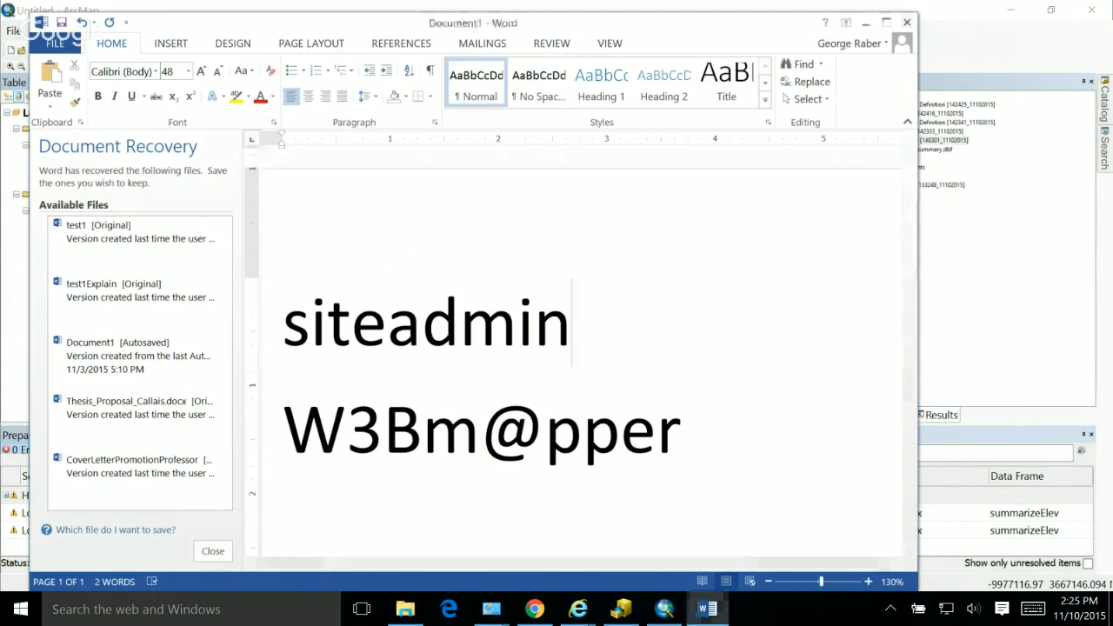
key(alt+Tab)
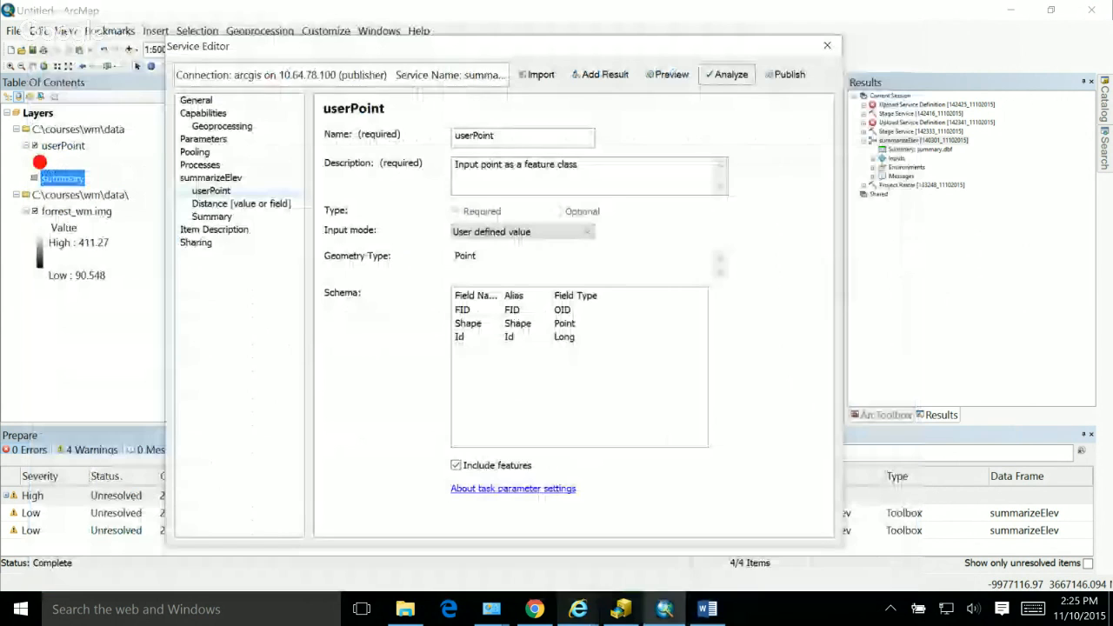
Step: Switch to the ArcGIS REST Services Directory in Chrome and check the services listed in the publisher's own folder
click(535, 608)
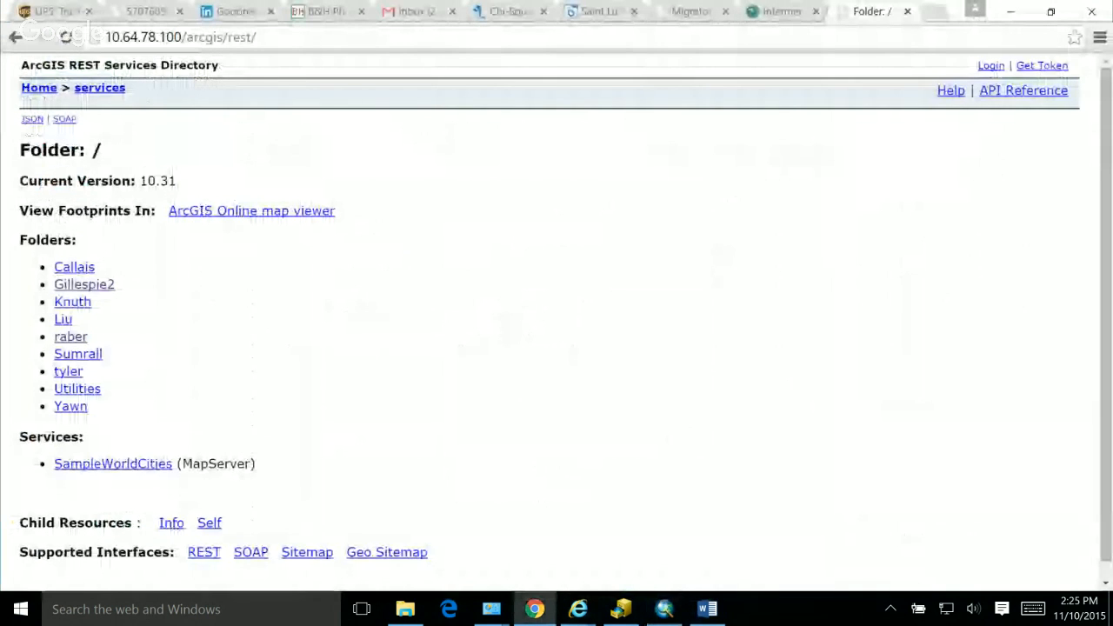
click(70, 336)
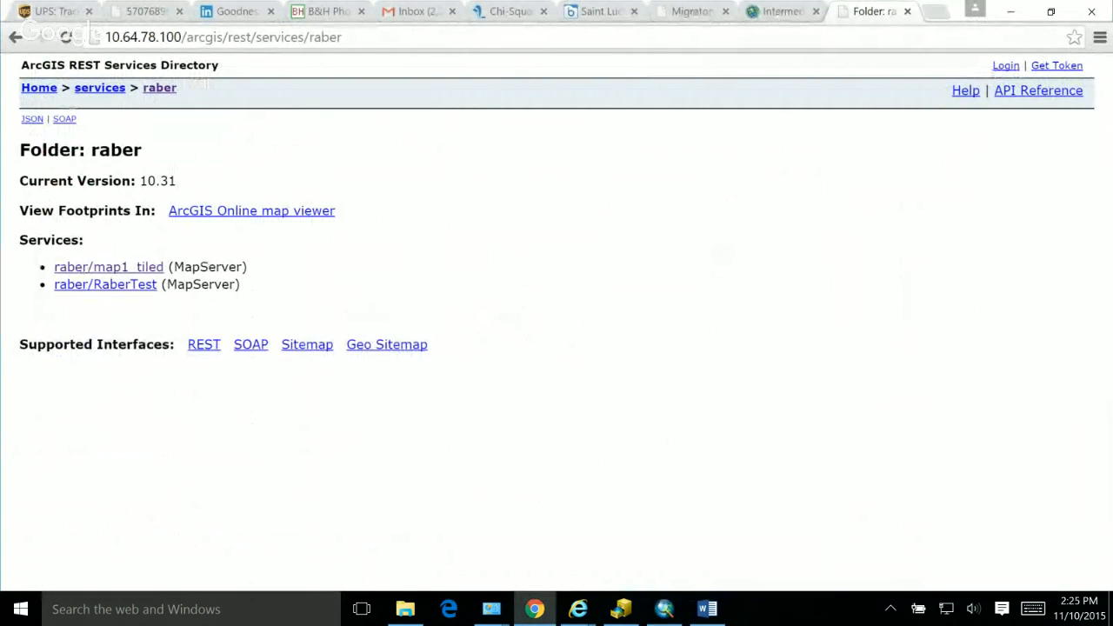
drag(167, 284, 235, 284)
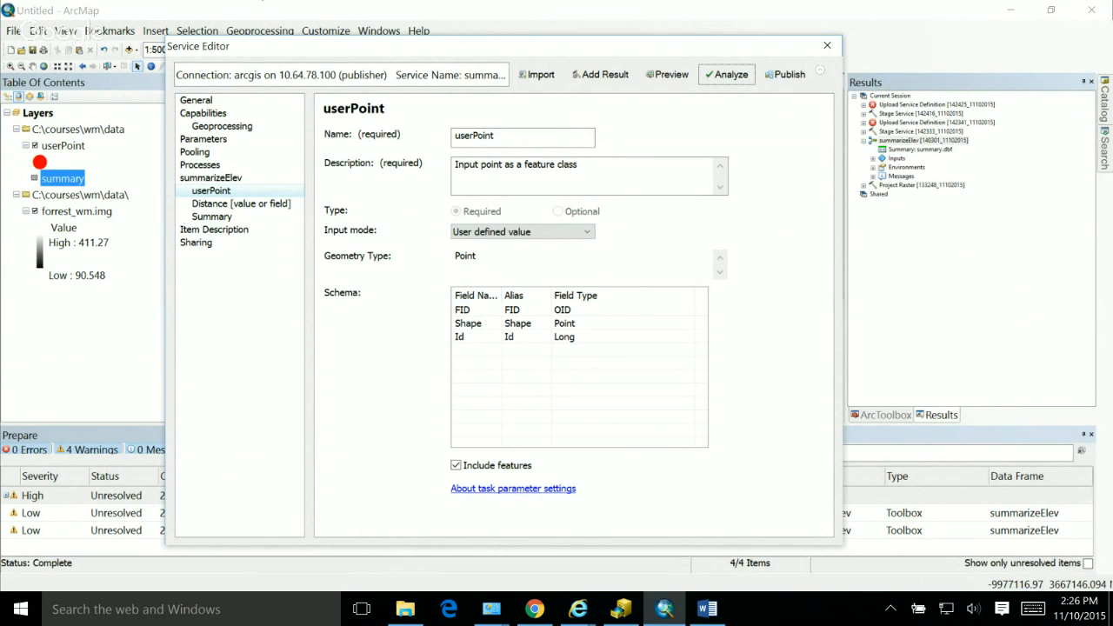
Step: Return to ArcMap and select the most recent Stage Service entry in the geoprocessing results
click(935, 123)
click(920, 114)
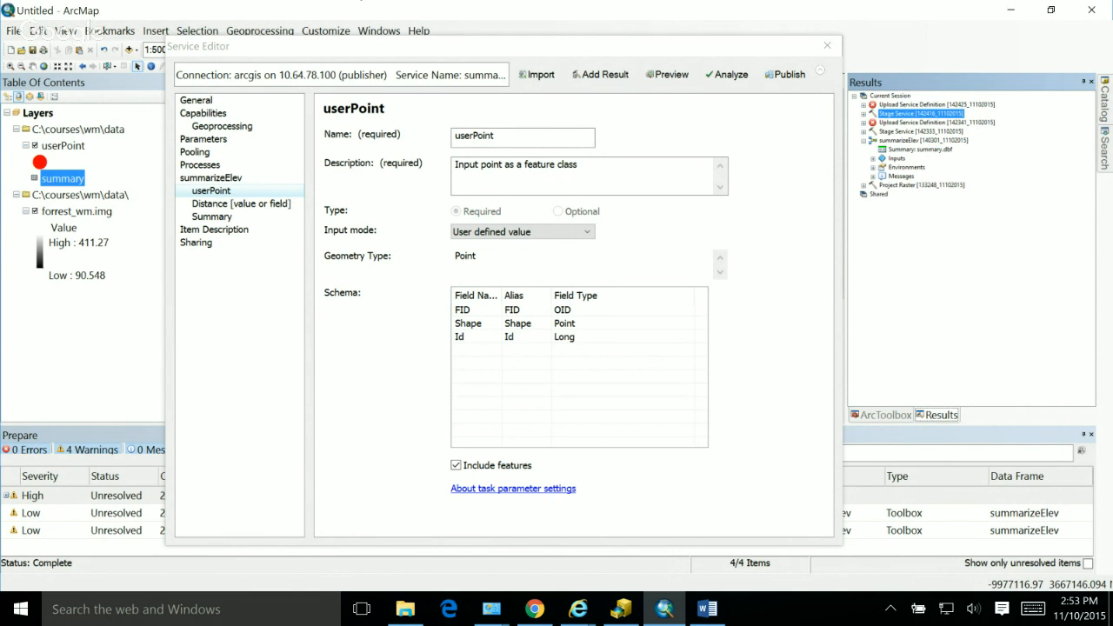
Step: Publish the summarizeElev service with forrest_wm.img and userPoint.shp copied to the server
click(785, 74)
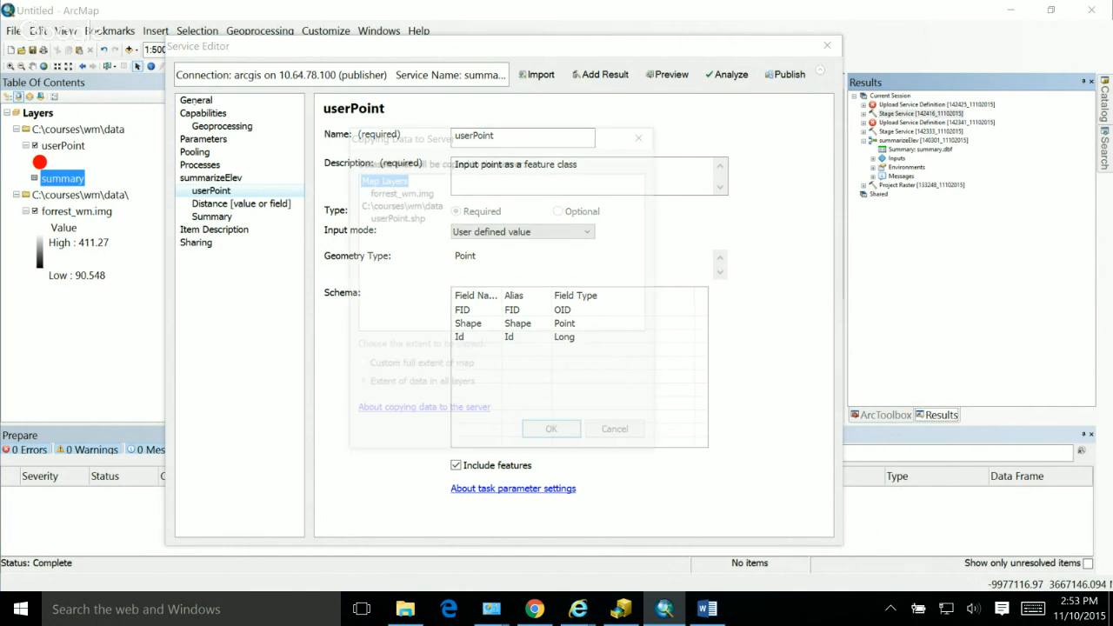
click(551, 429)
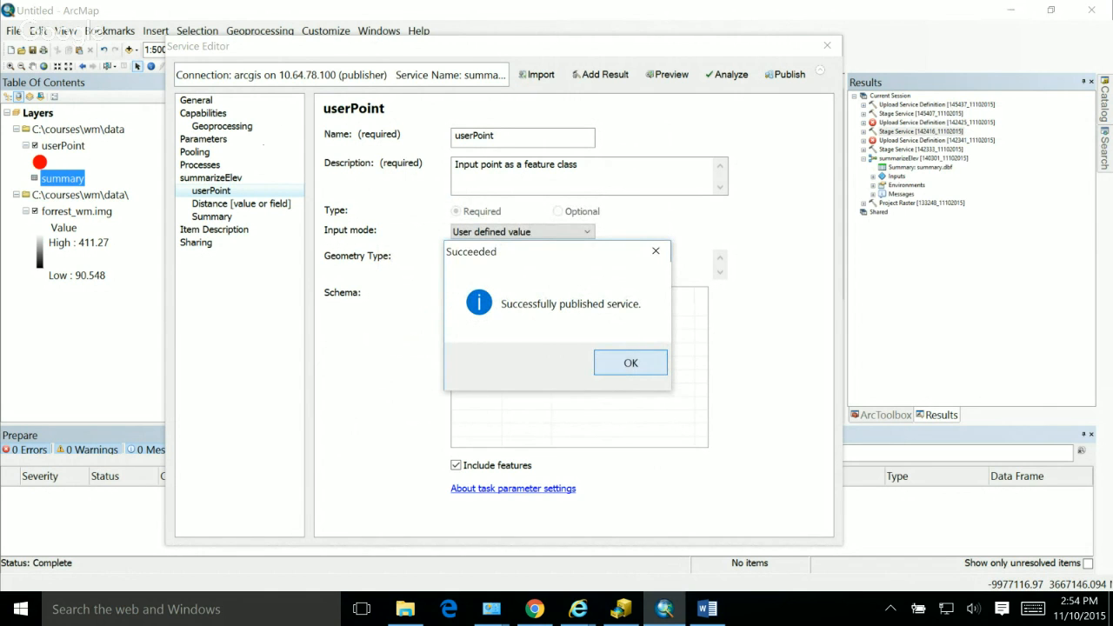
click(630, 362)
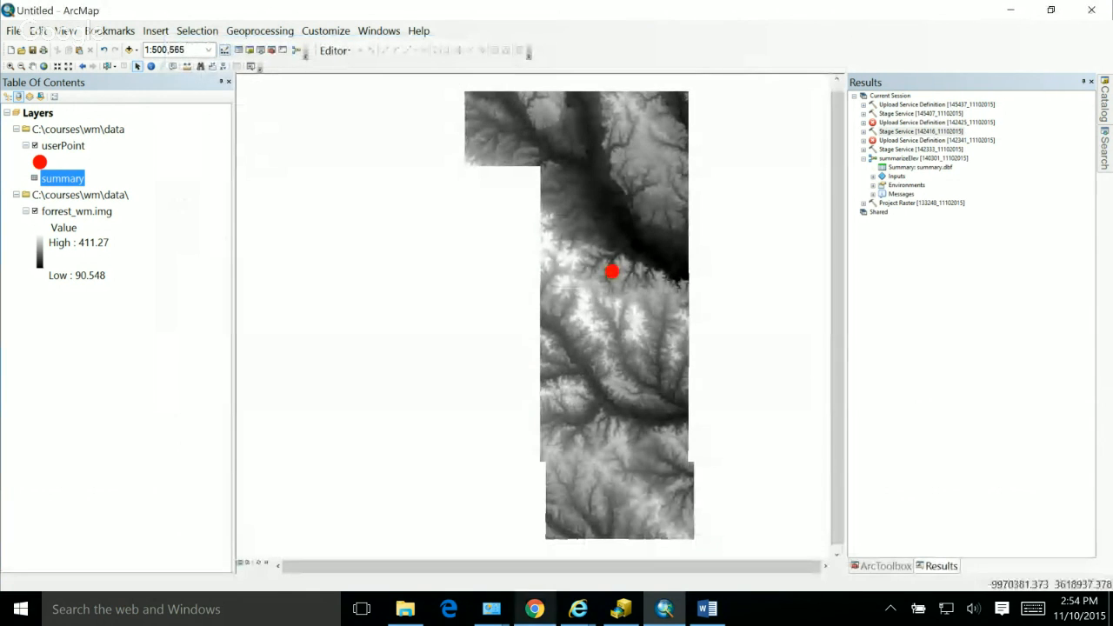
Step: Switch to the ArcGIS REST Services Directory in Chrome, reload the publisher's folder and open the summarizeElev service
click(534, 608)
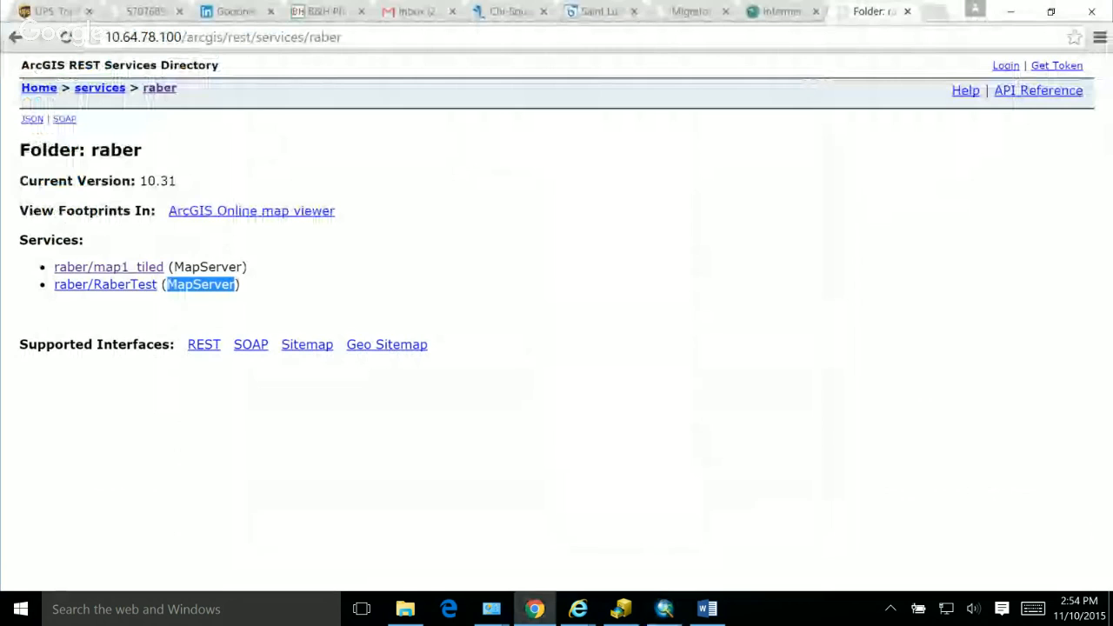
key(F5)
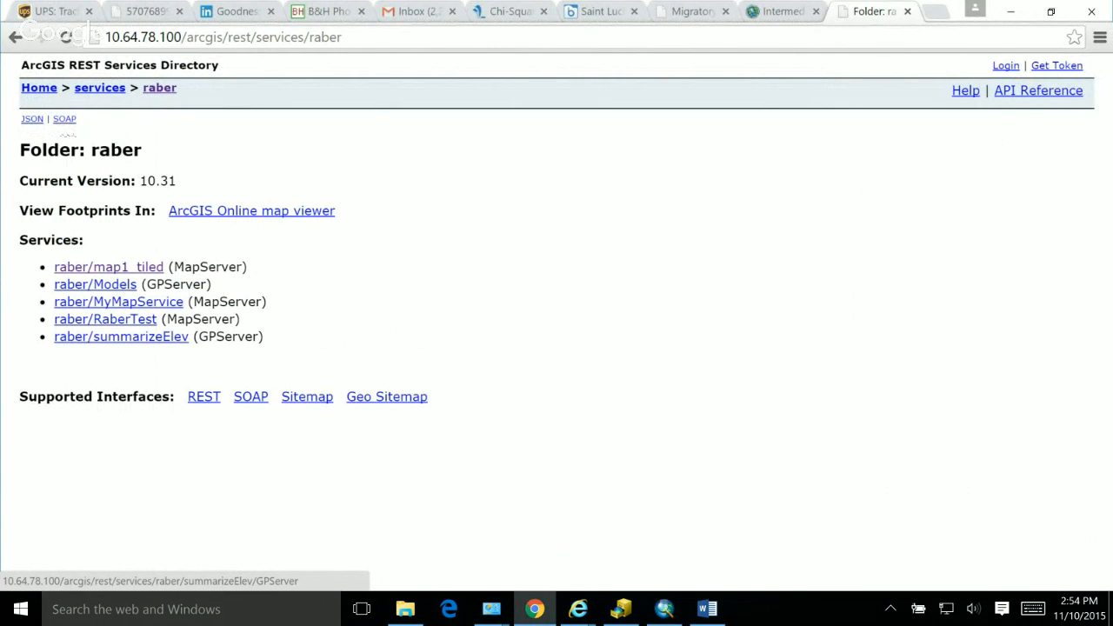
click(121, 337)
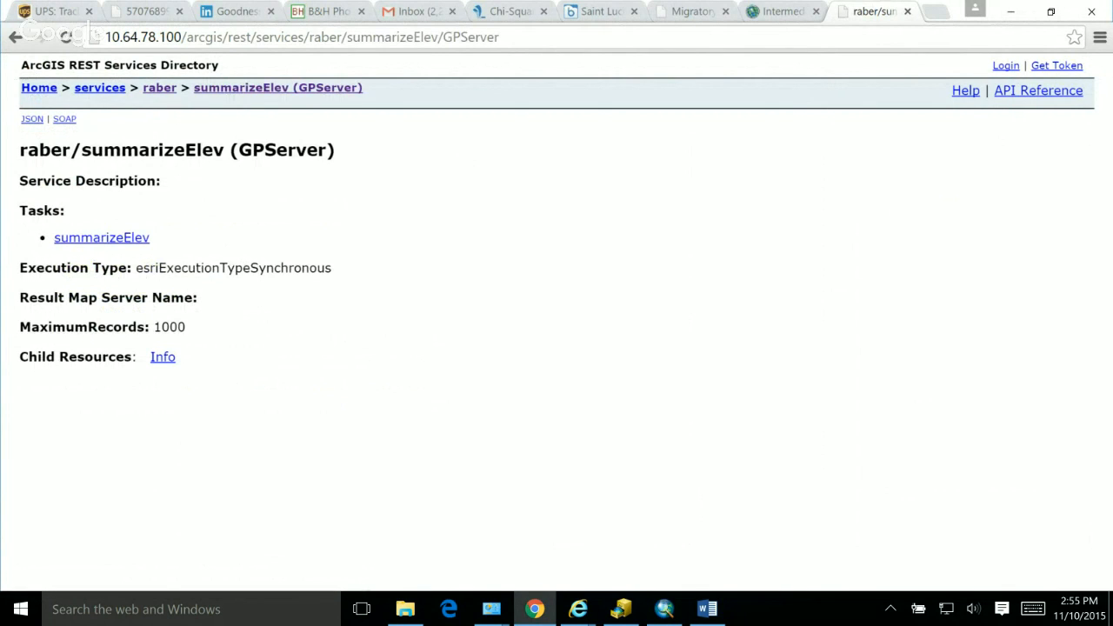
Step: Open the summarizeElev task and examine its userPoint, Distance and Summary parameter descriptions
click(102, 237)
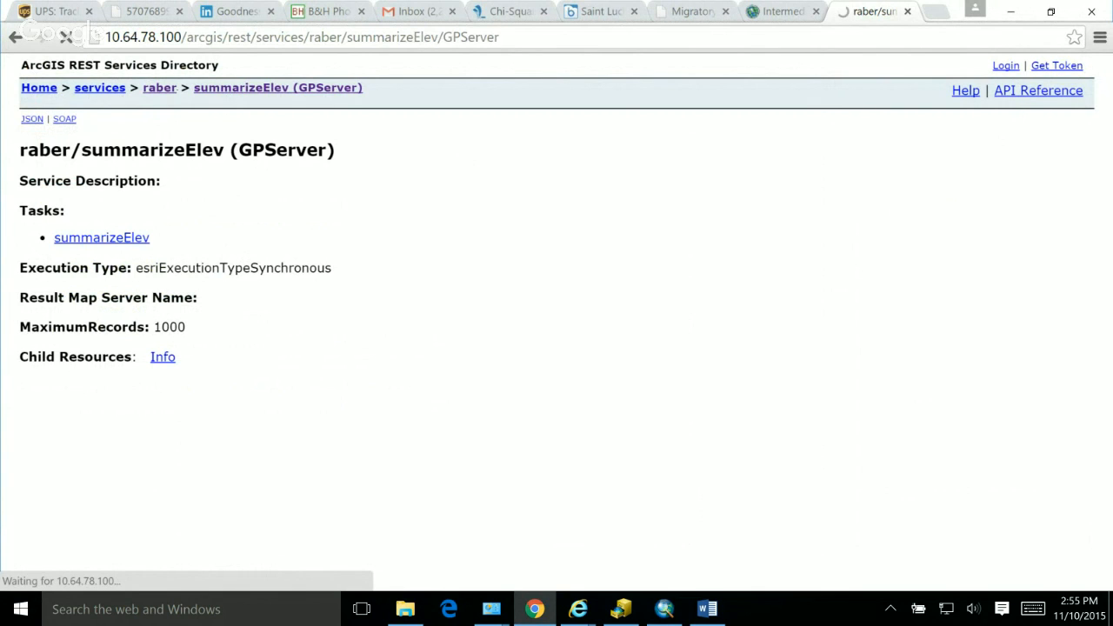
scroll(557, 321, down, 3)
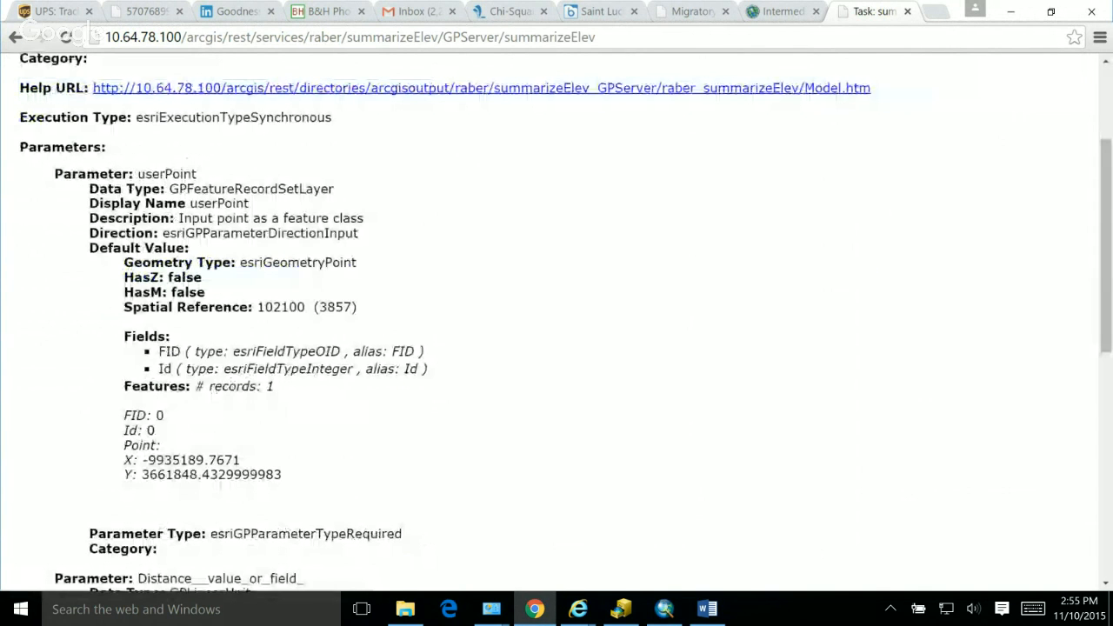
scroll(556, 322, down, 3)
scroll(556, 321, up, 3)
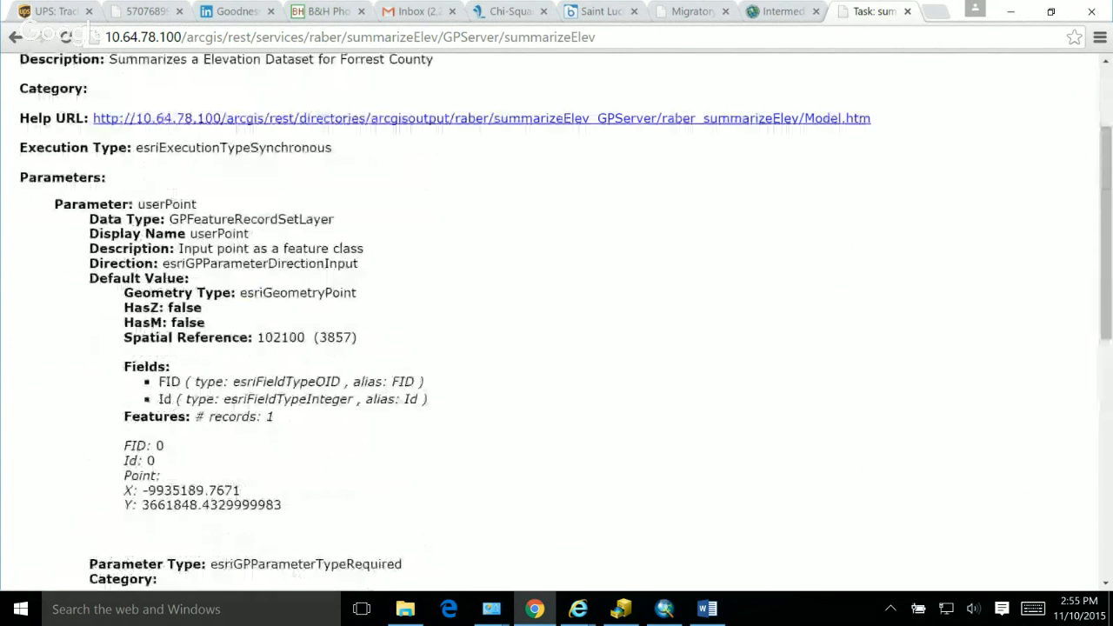
scroll(556, 322, down, 3)
scroll(556, 321, down, 2)
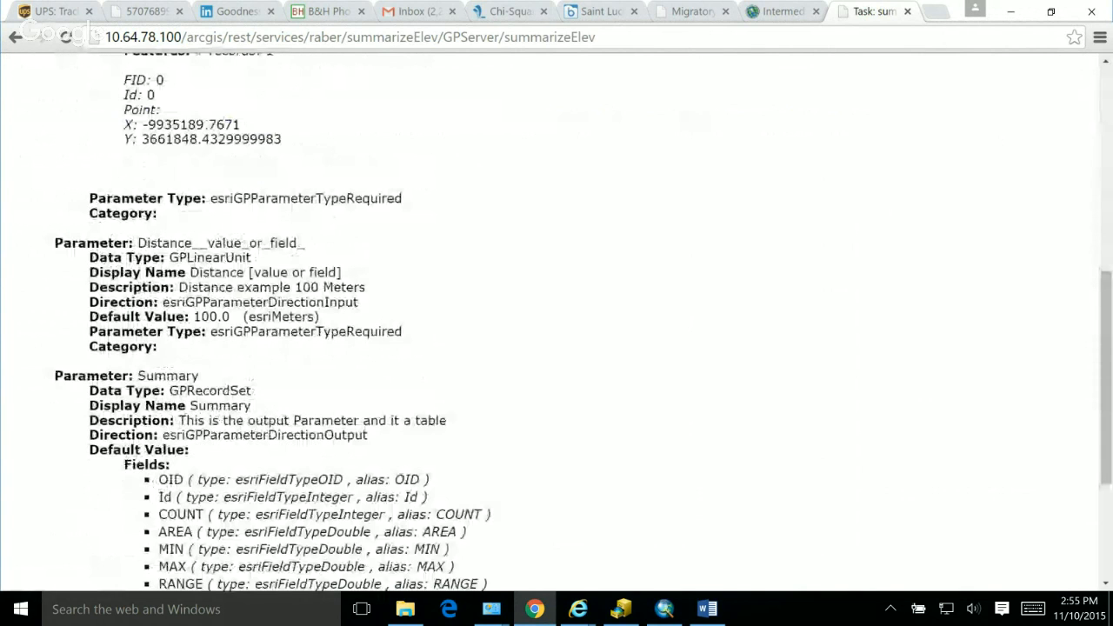
scroll(556, 321, up, 3)
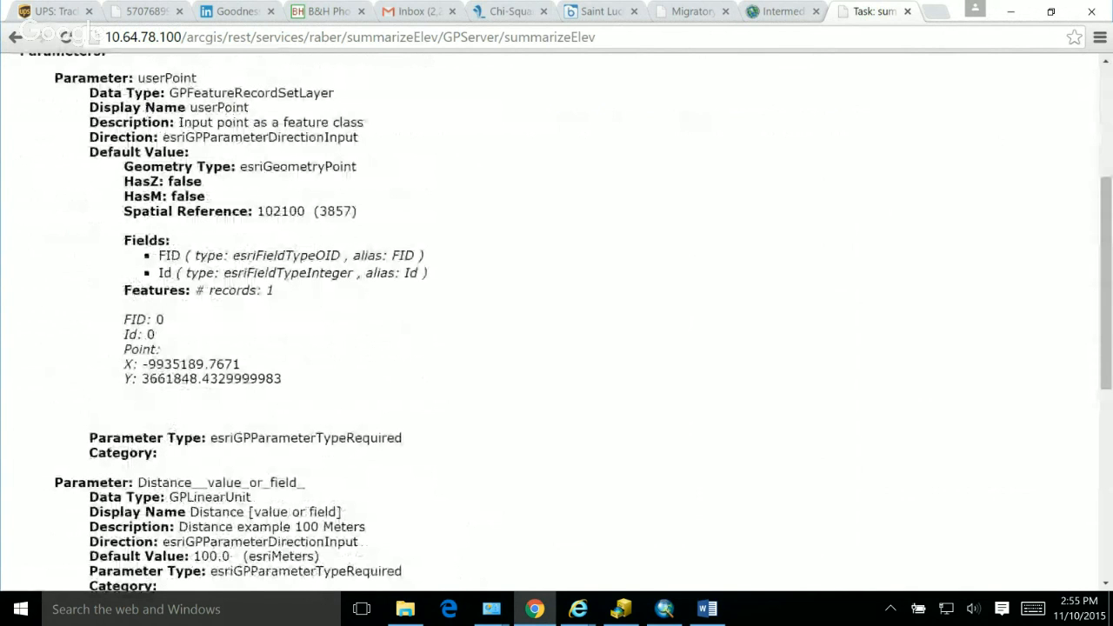
scroll(556, 322, down, 6)
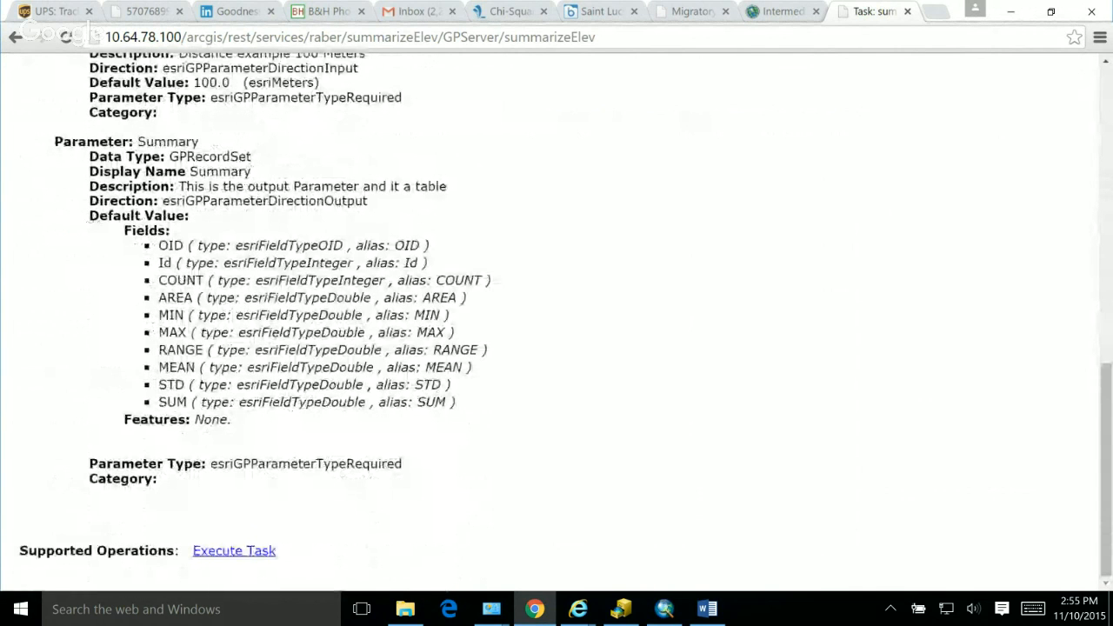
Step: Open the Execute Task form and set the userPoint x coordinate to -9935689.7671
click(234, 551)
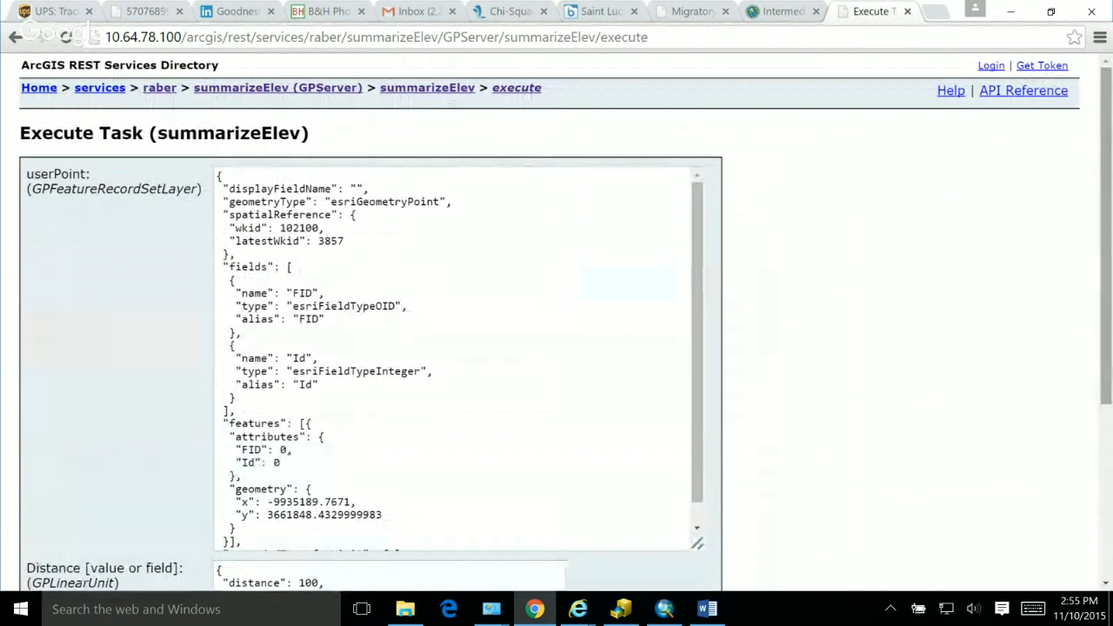
drag(1106, 295, 1106, 372)
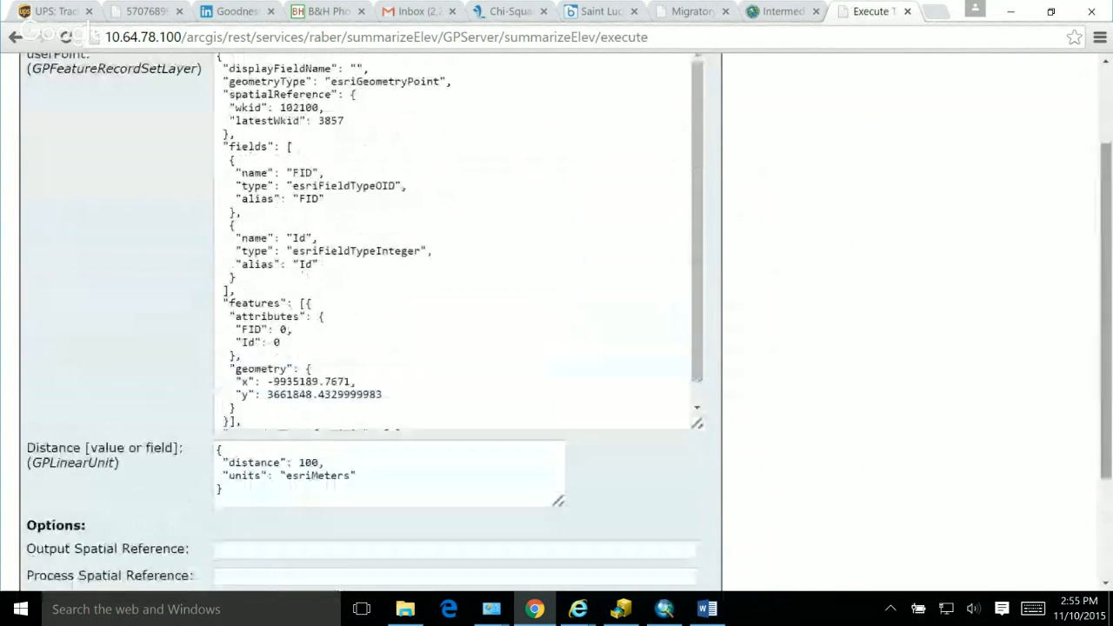
drag(697, 335, 698, 356)
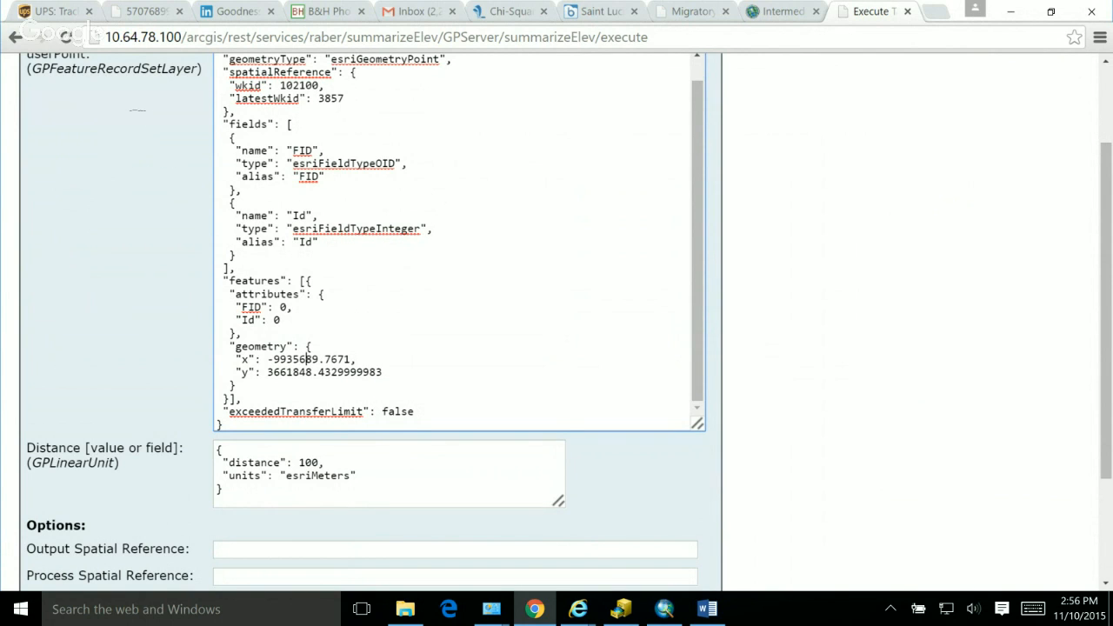
Step: Set the distance to 300 meters and execute the summarizeElev task as a GET request
scroll(137, 109, down, 1)
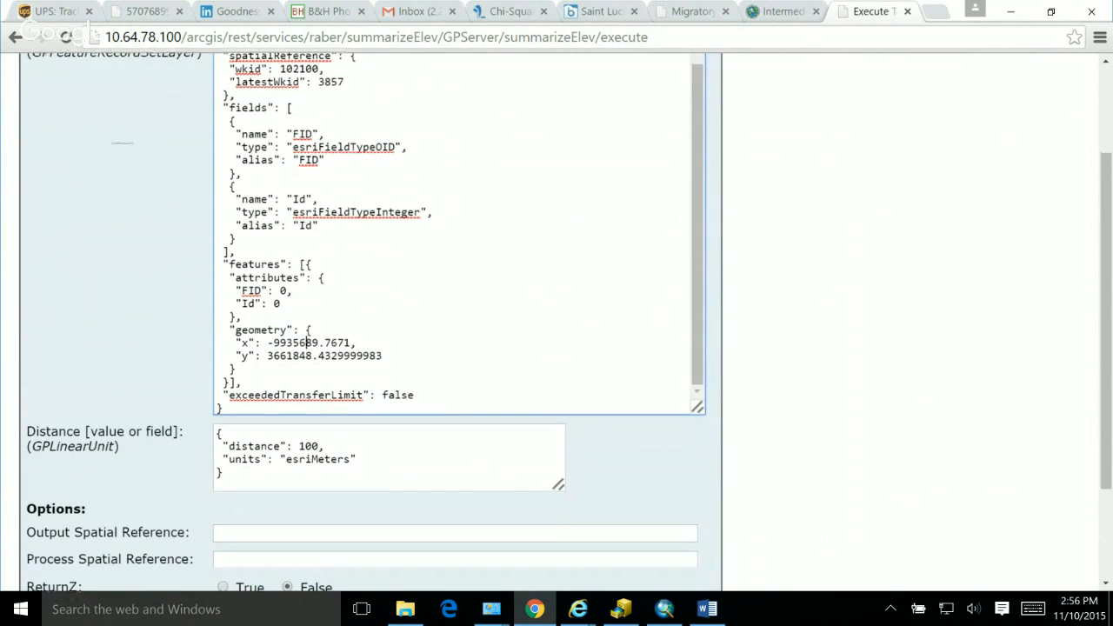
click(302, 446)
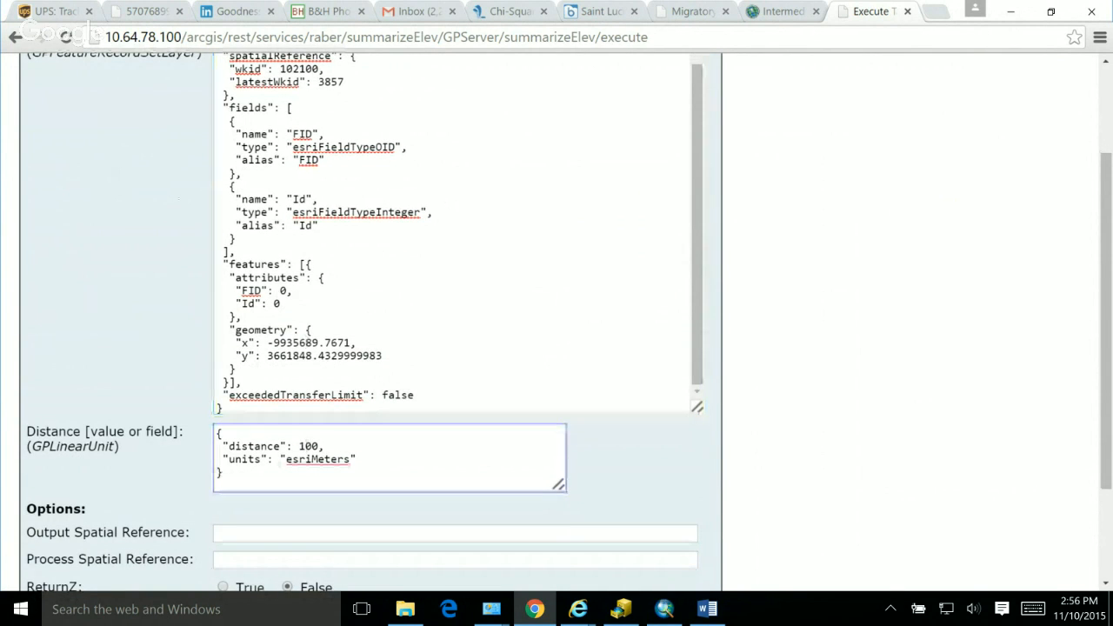
key(BackSpace)
text(3)
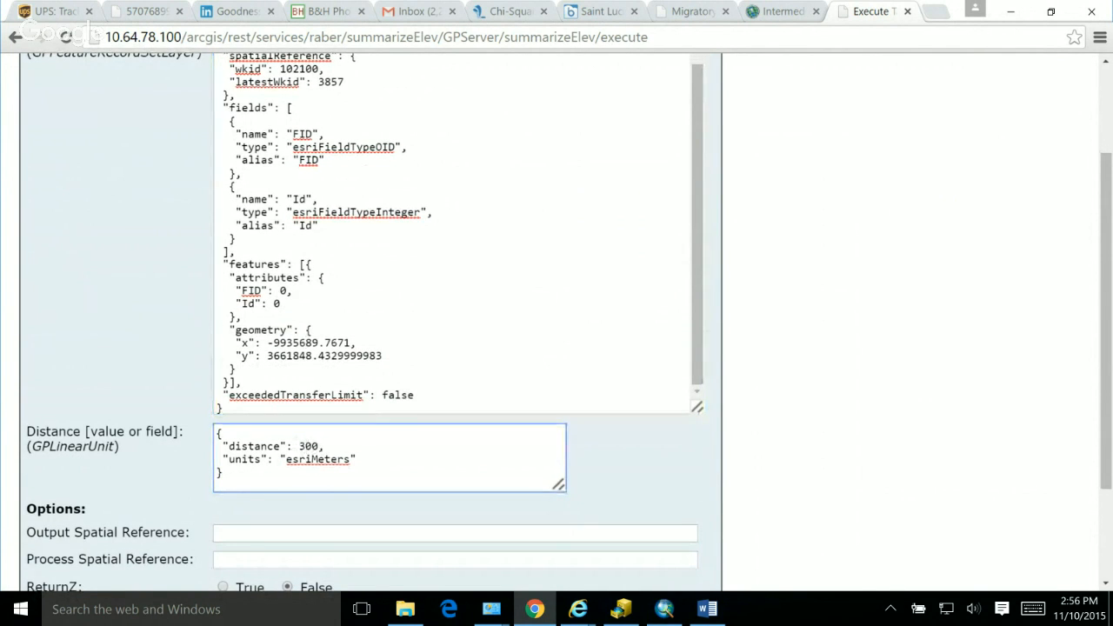
drag(1104, 331, 1104, 419)
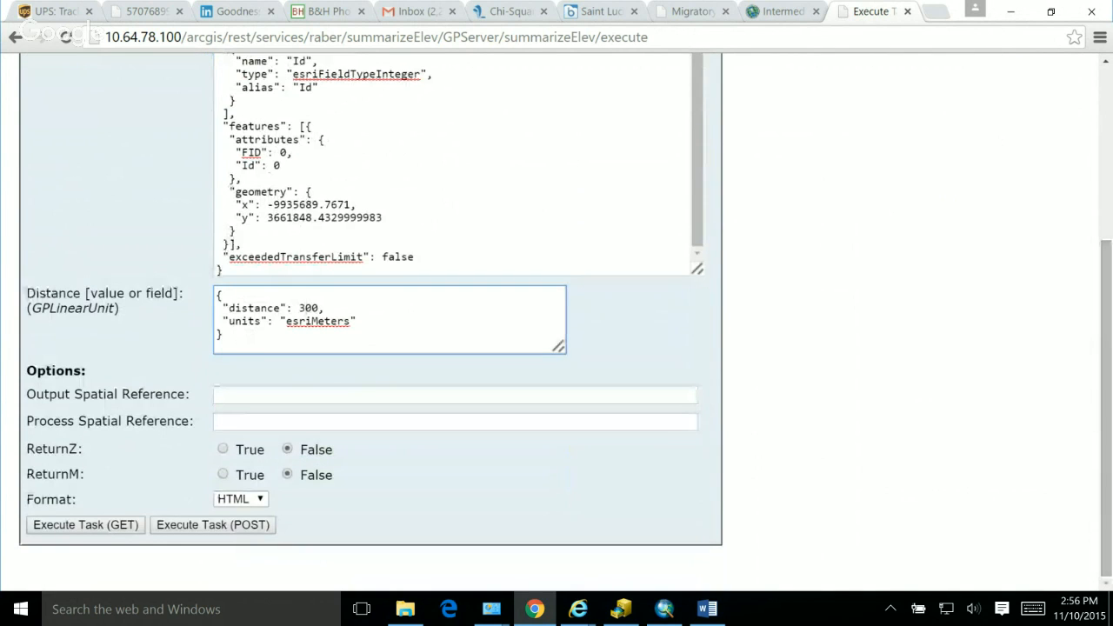
click(85, 525)
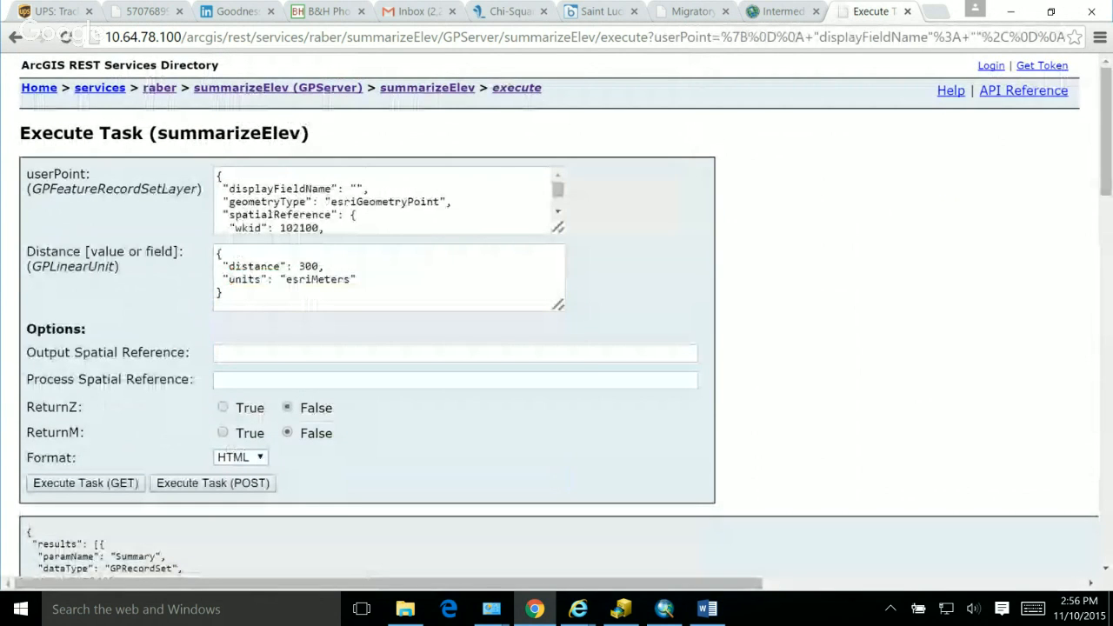
Step: Examine the returned elevation statistics, especially the MEAN value, and the job messages for each processing stage
drag(1105, 131, 1105, 394)
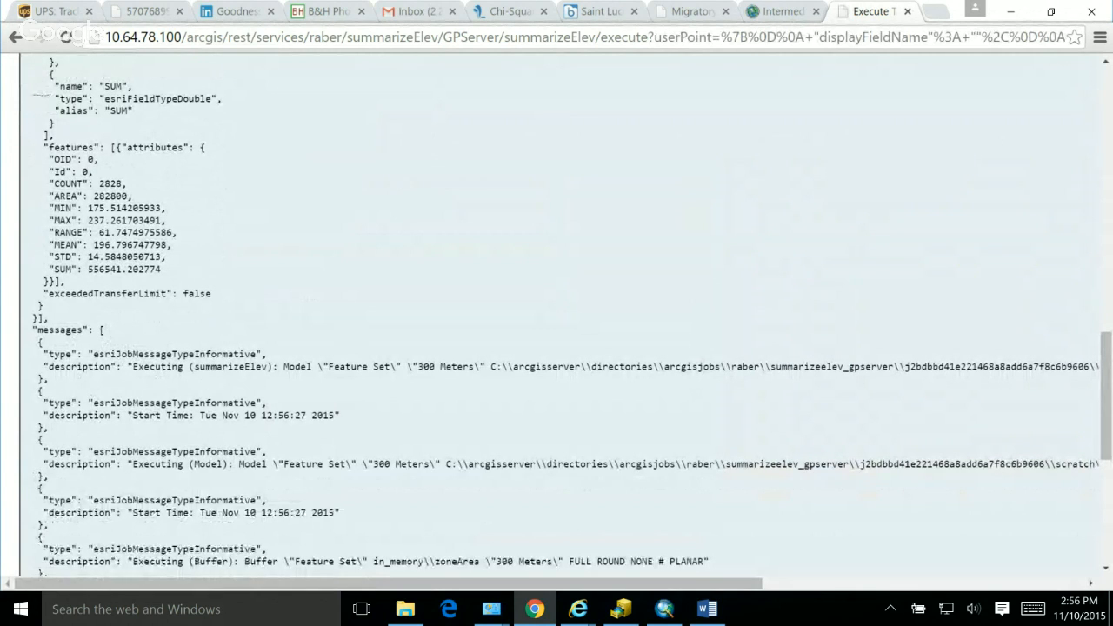
triple_click(131, 246)
double_click(130, 246)
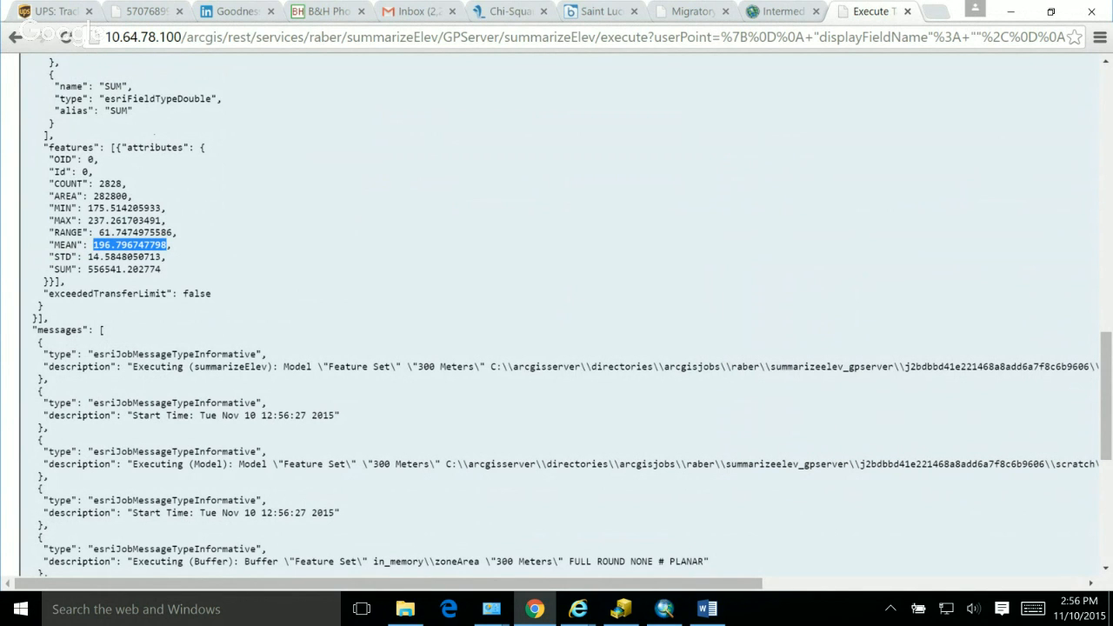
scroll(557, 313, down, 4)
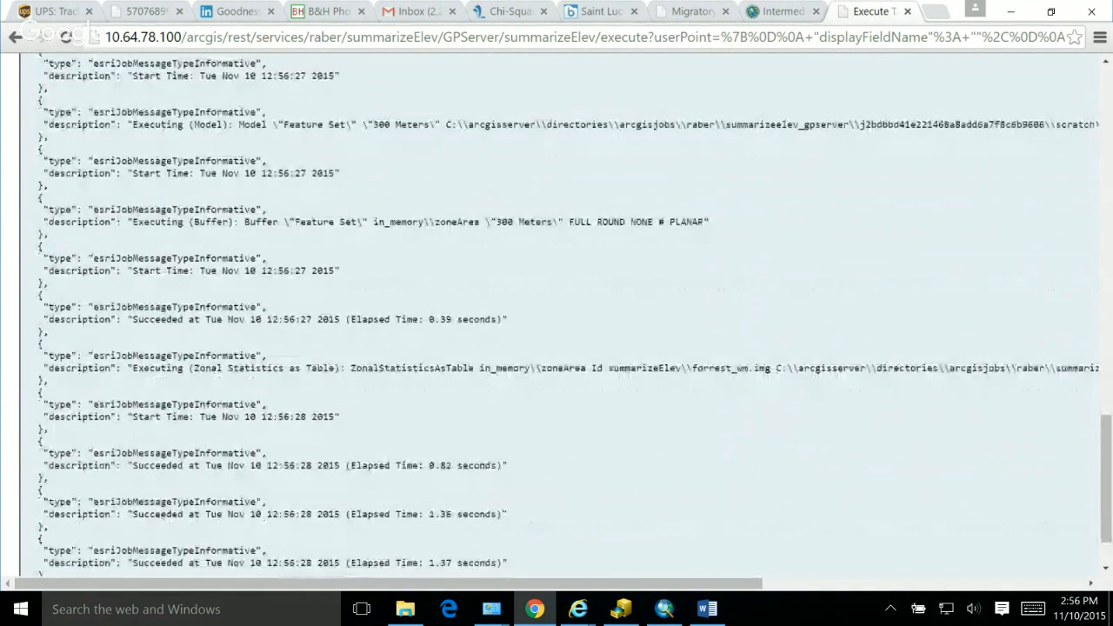
scroll(556, 313, up, 3)
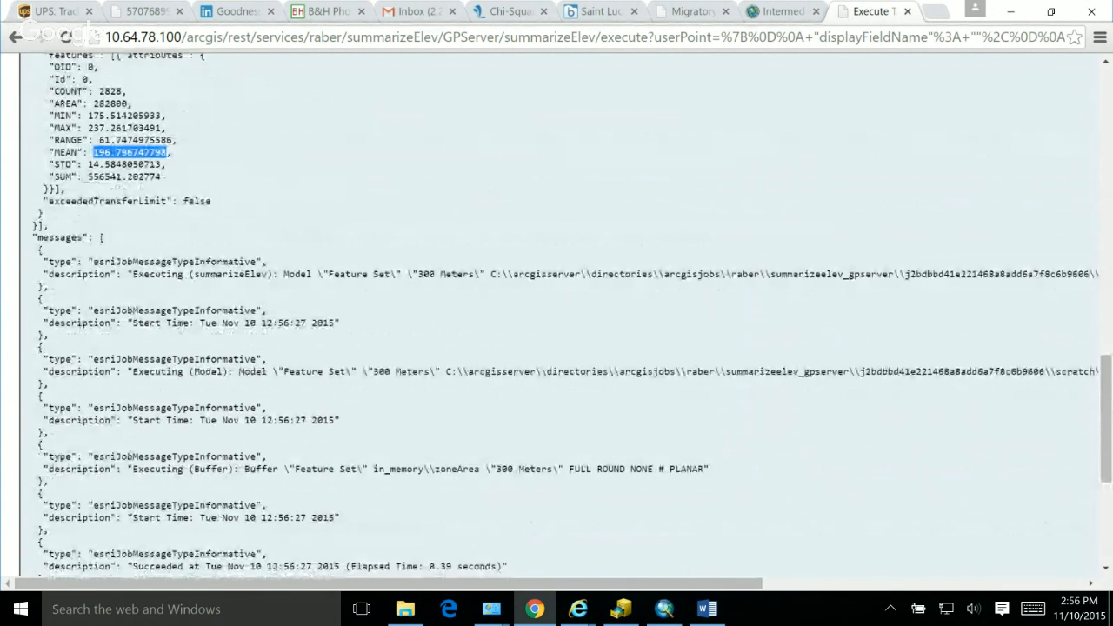
scroll(556, 313, down, 3)
scroll(556, 313, up, 2)
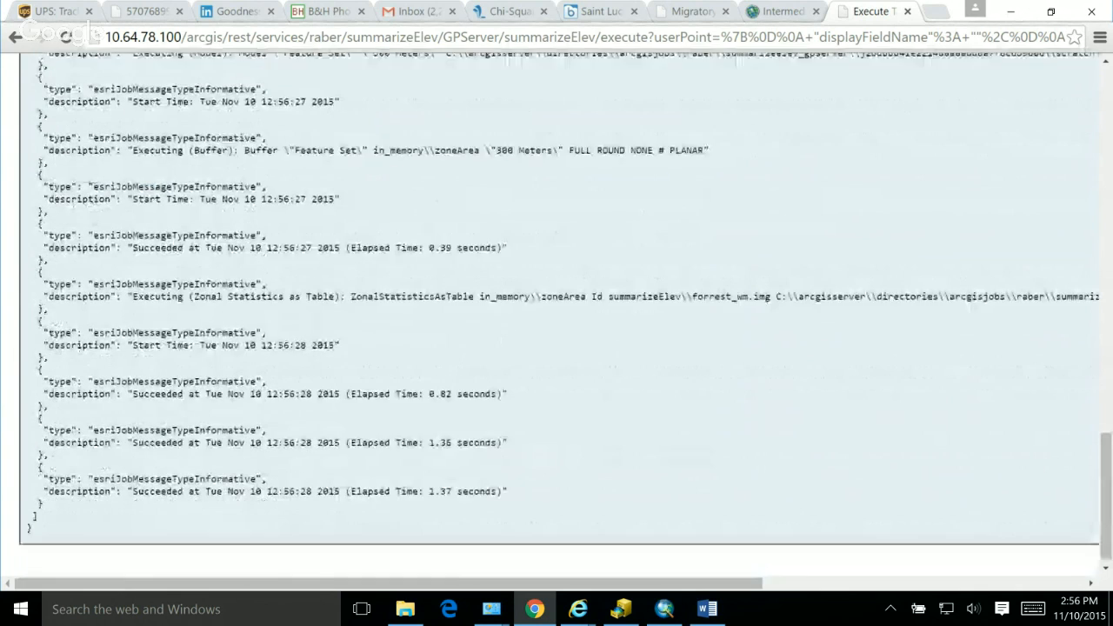
scroll(557, 313, up, 8)
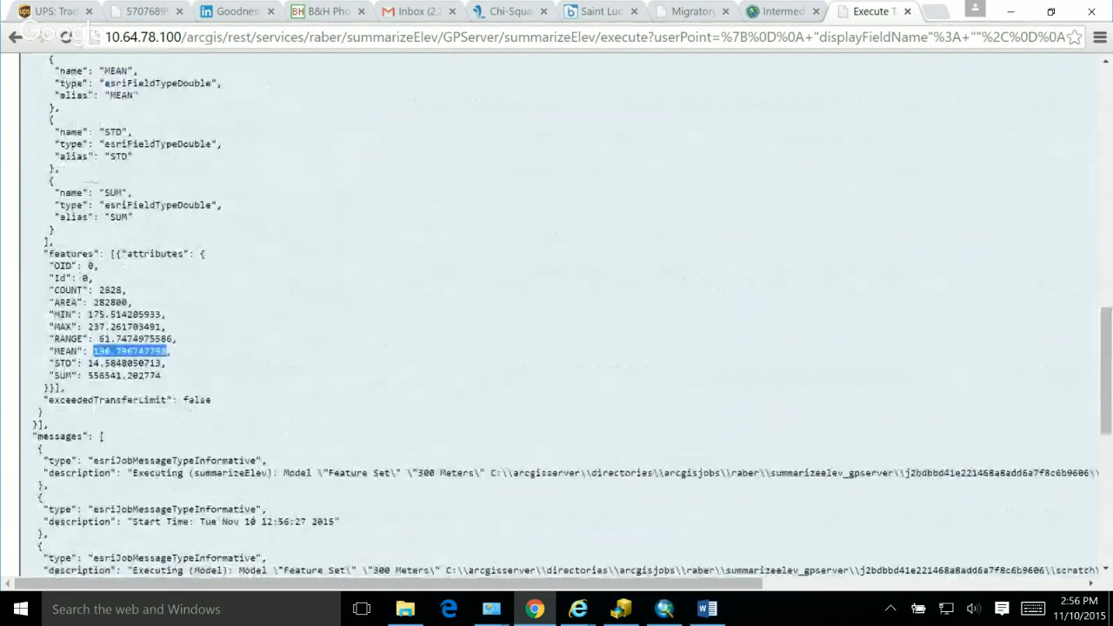
Step: Review the submitted task form, the start of the Summary result and the URL of the GET request
scroll(556, 313, up, 5)
scroll(556, 313, up, 3)
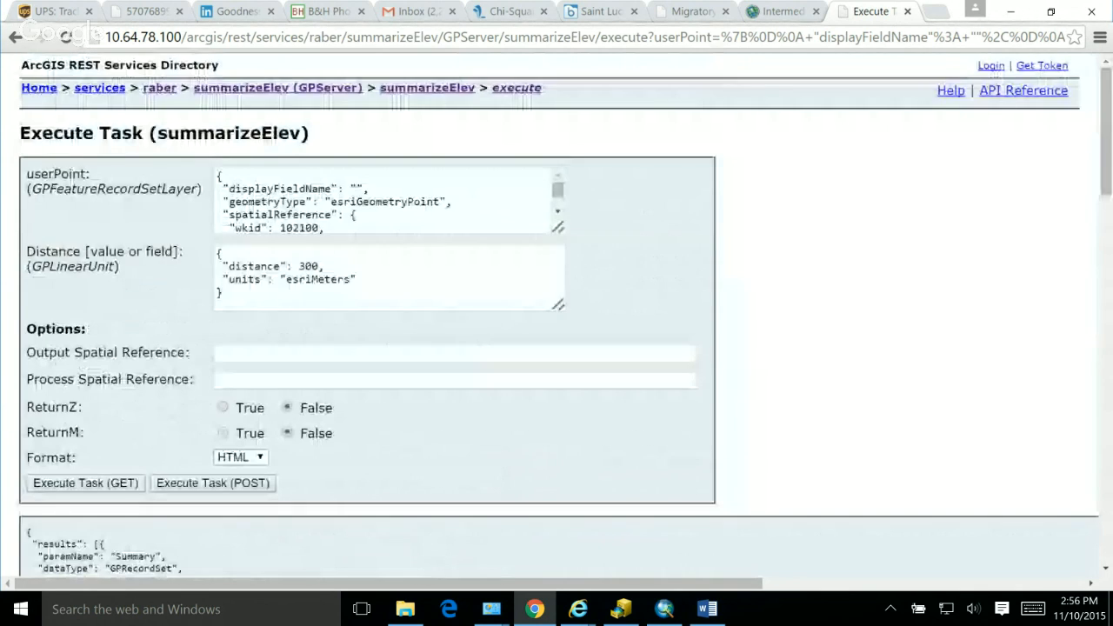
scroll(556, 313, down, 4)
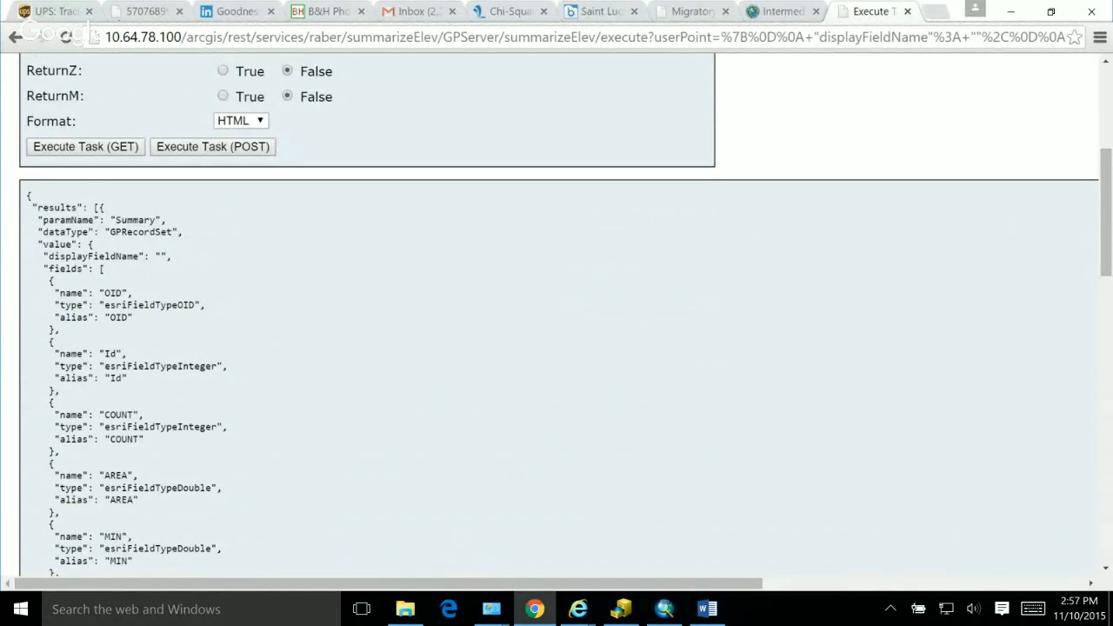
drag(512, 36, 228, 37)
click(223, 36)
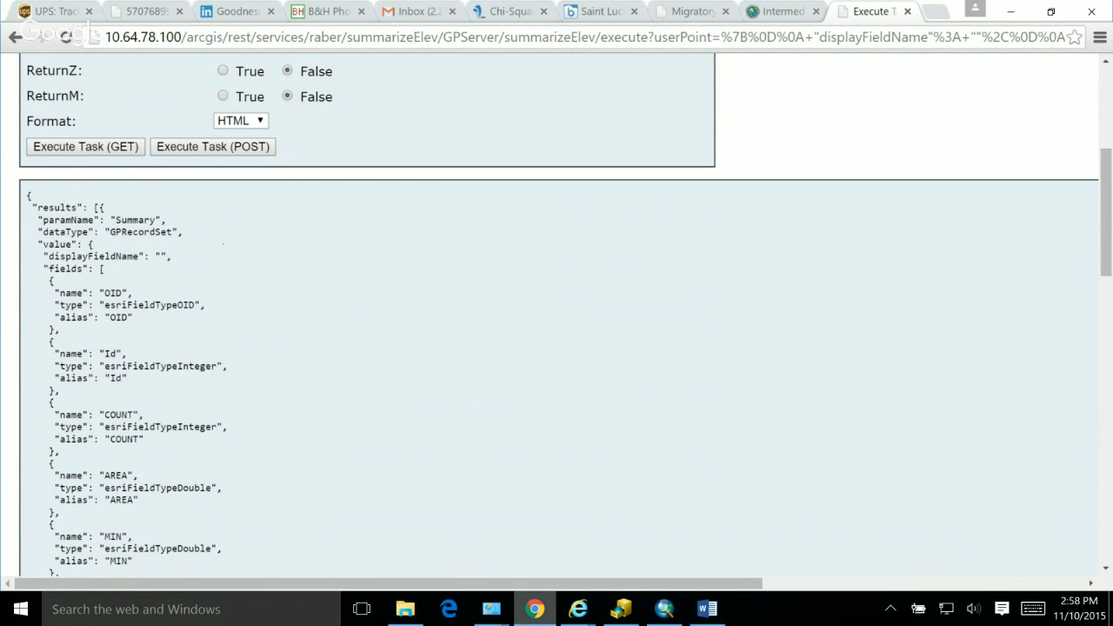
click(664, 609)
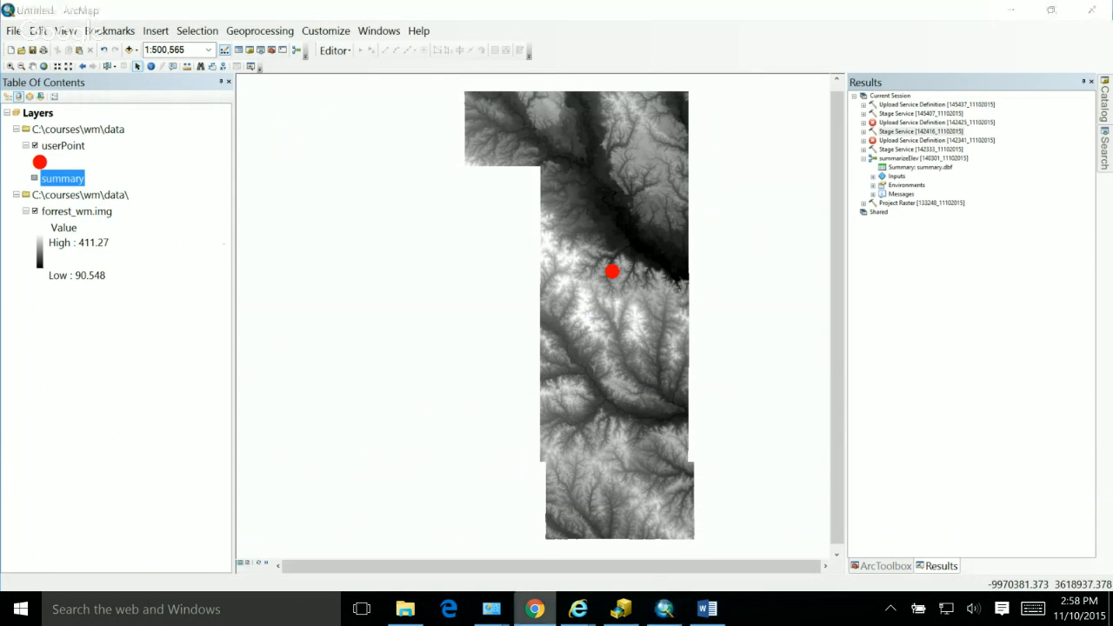
right_click(535, 609)
click(535, 609)
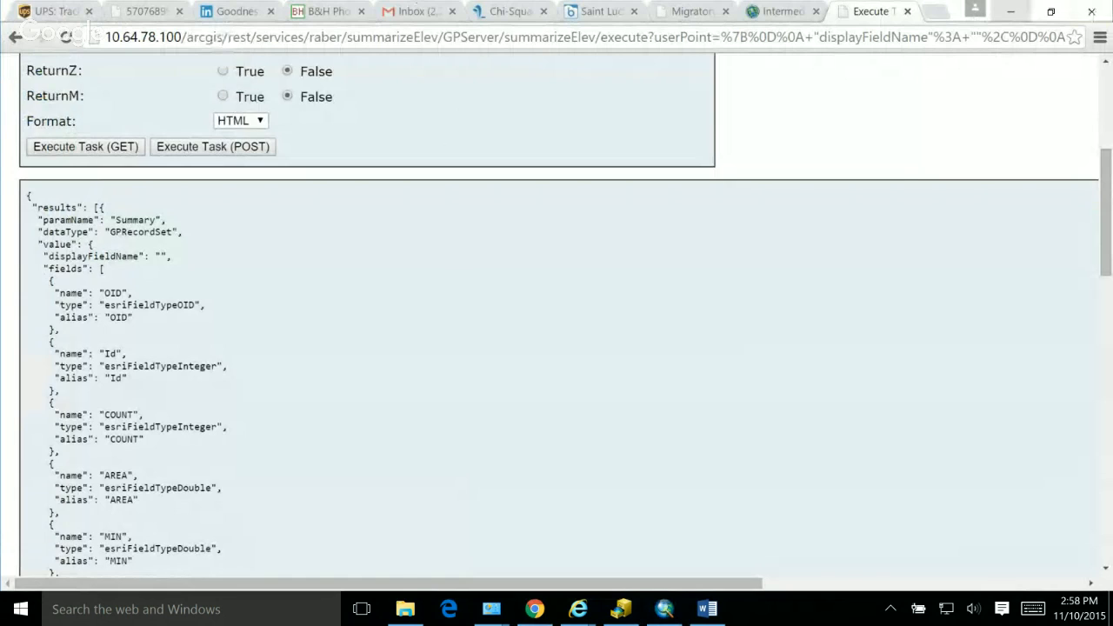
Step: Minimize Chrome and switch to the Google Hangouts broadcast window in Internet Explorer
click(1011, 11)
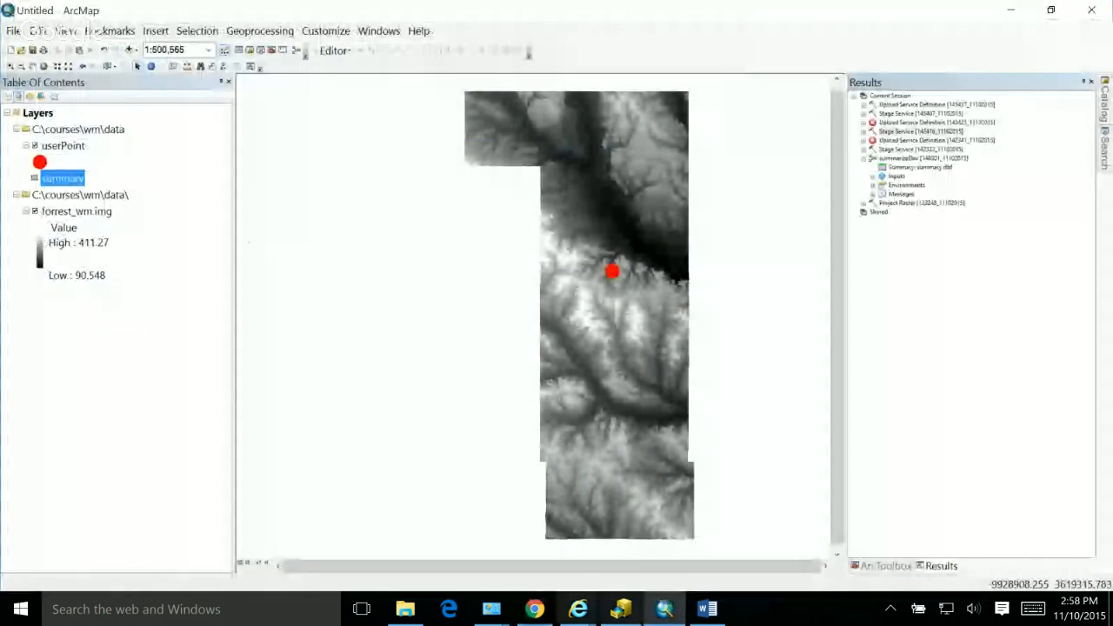
mouse_move(578, 608)
click(641, 530)
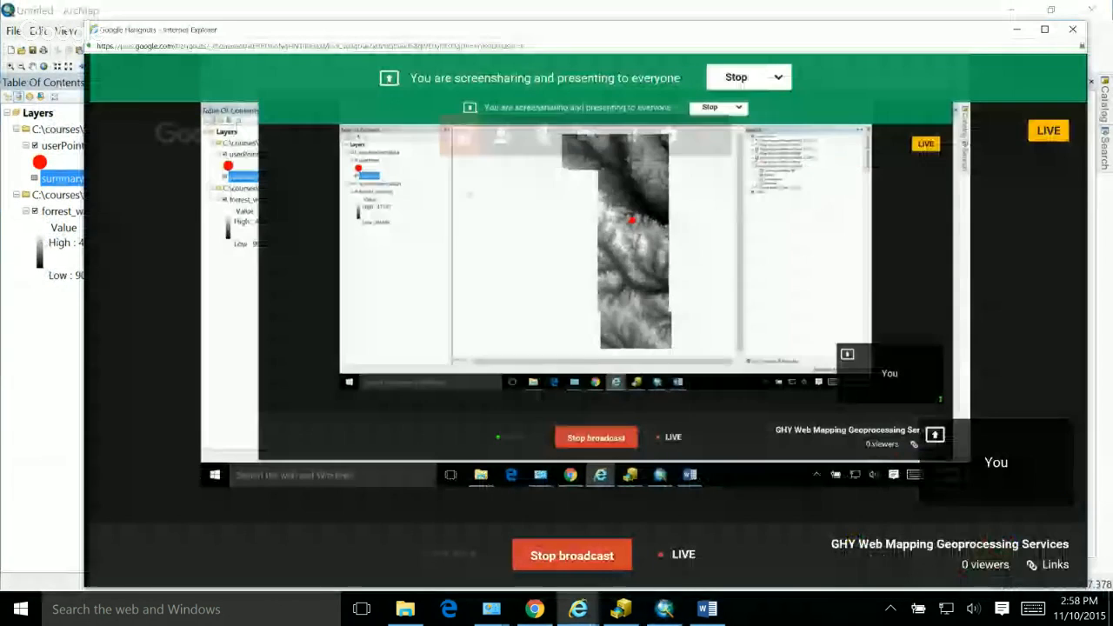